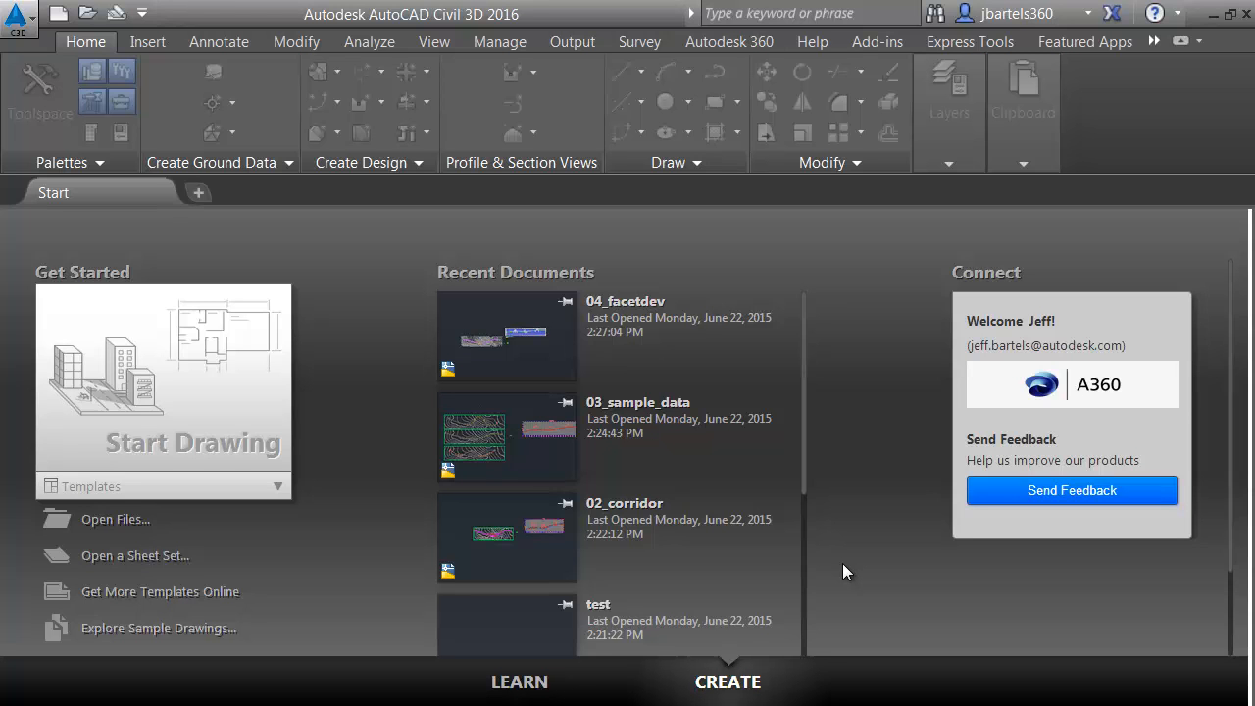
Create a new drawing with no template, using Imperial units
left_click(32, 32)
left_click(49, 156)
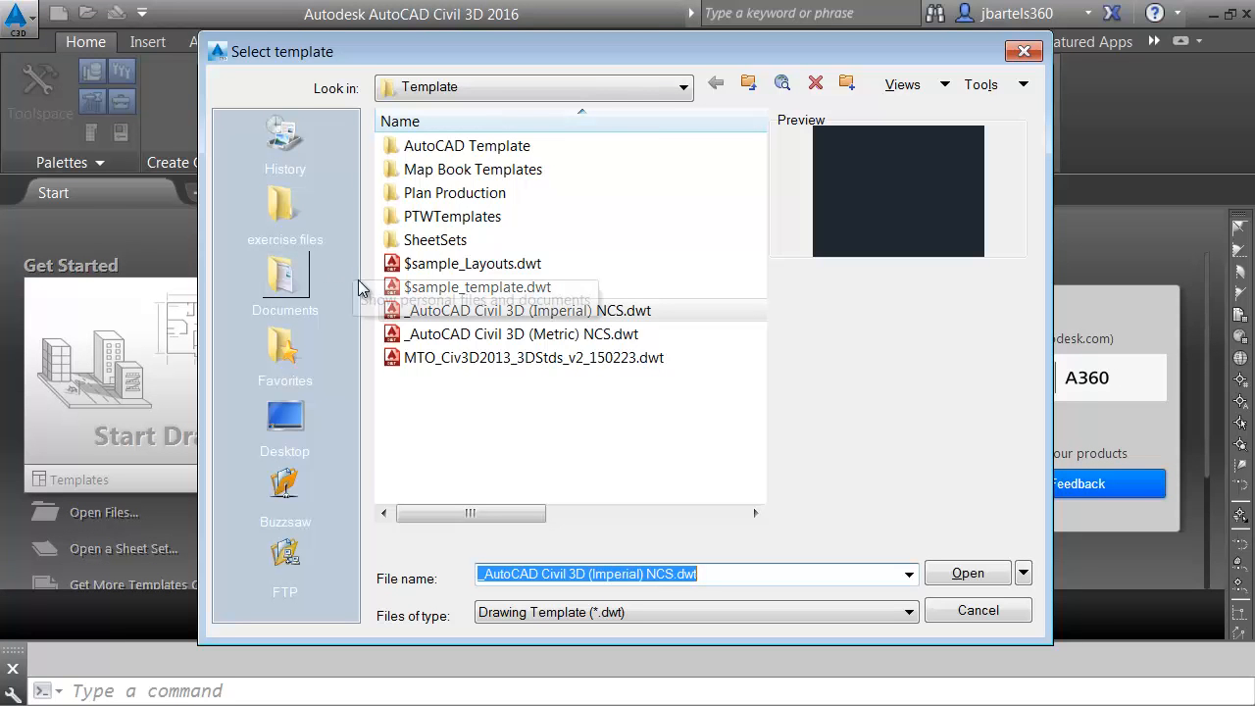
left_click(1022, 574)
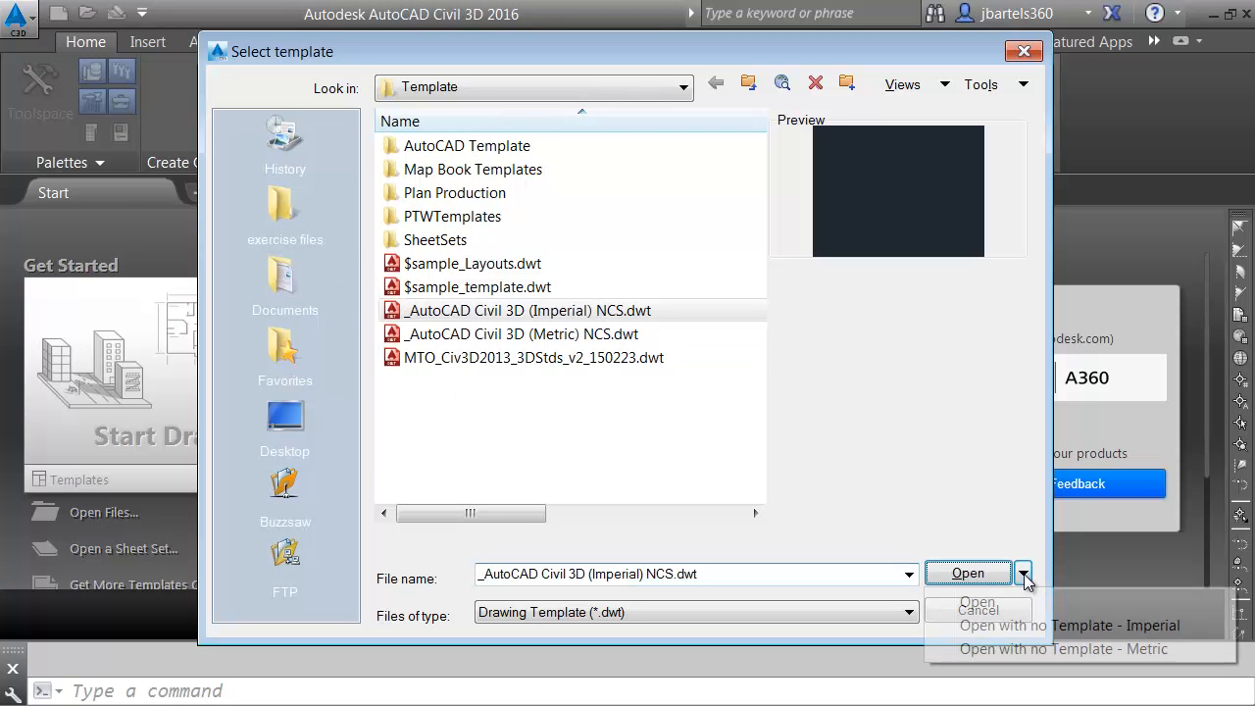
left_click(1013, 627)
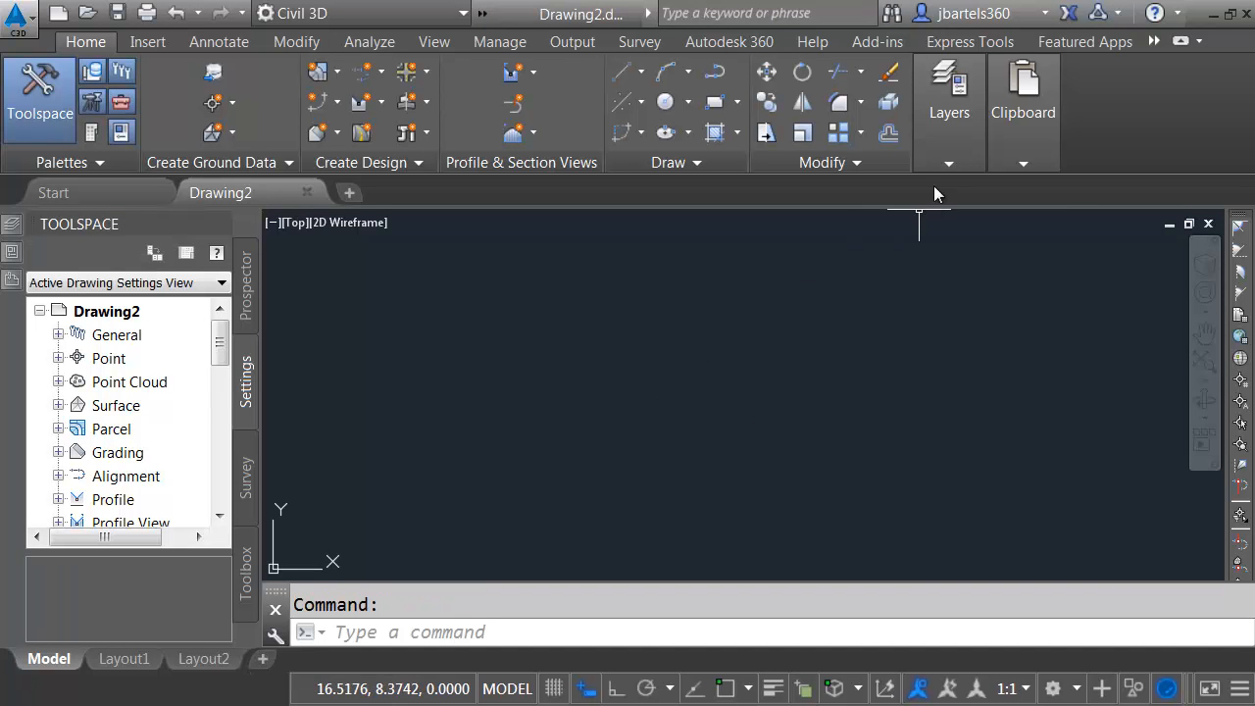
Examine the new drawing's layers, its point and point label styles, and the available annotation scales
left_click(946, 165)
left_click(1116, 190)
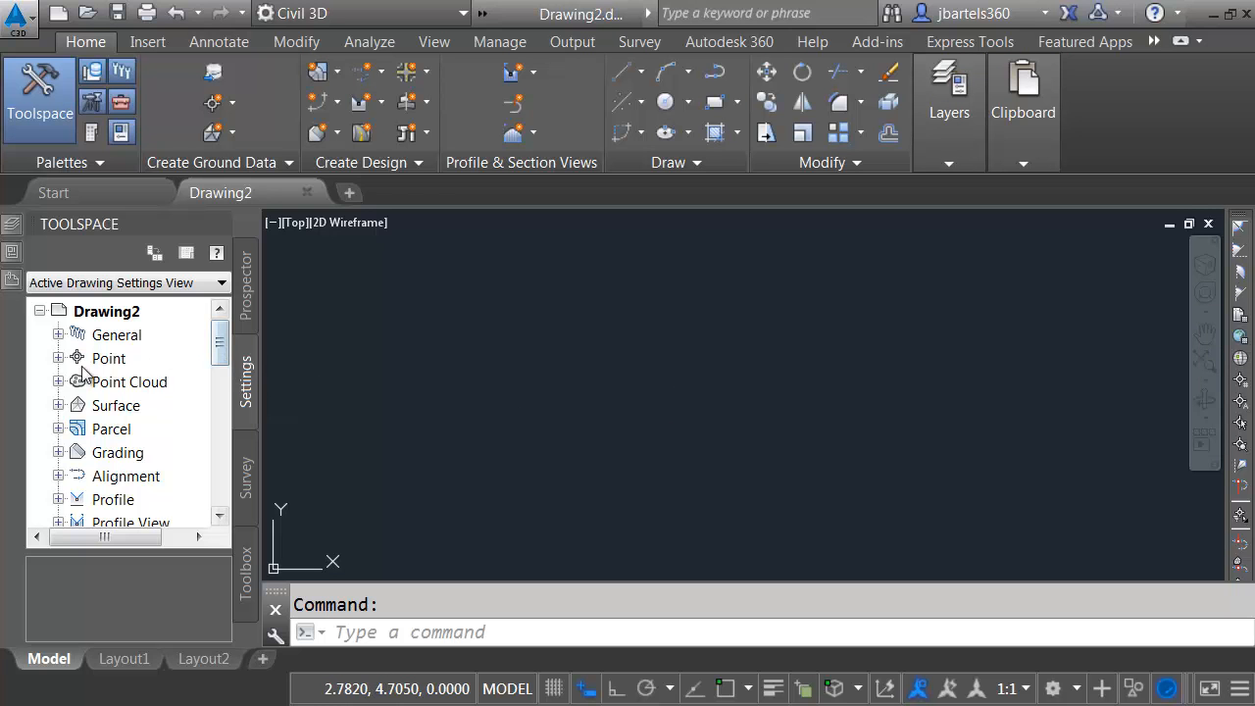
left_click(58, 358)
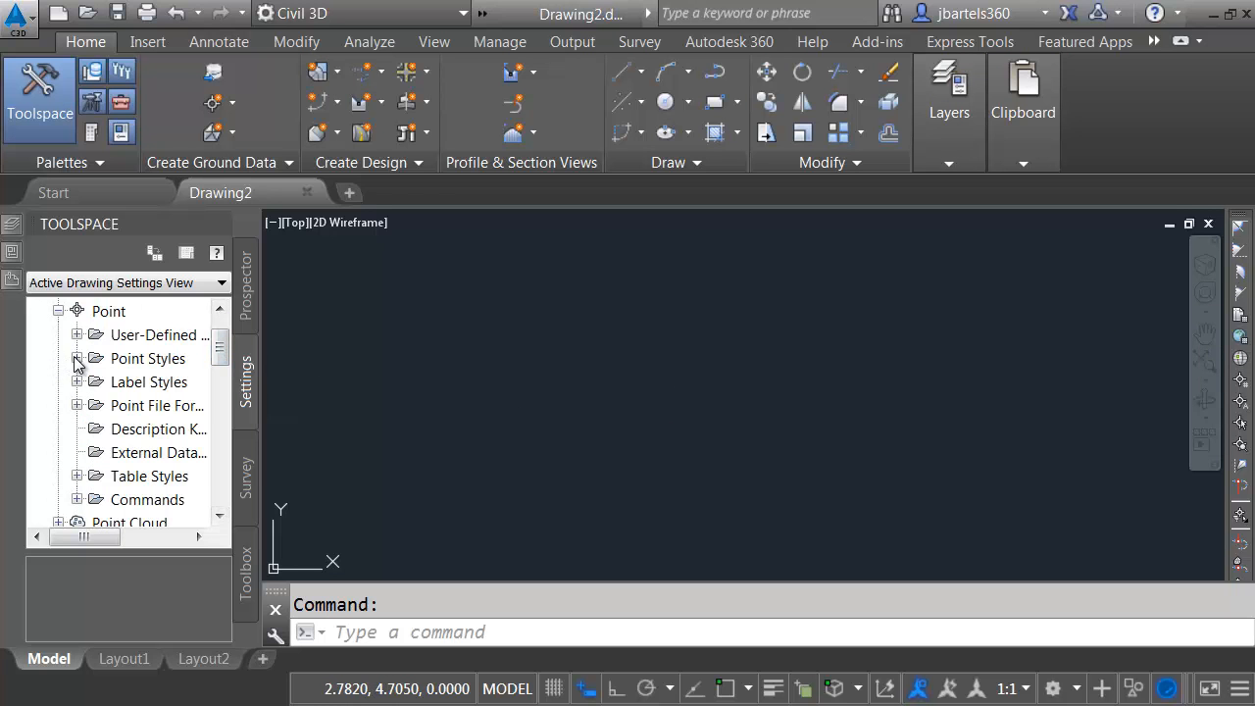
left_click(76, 359)
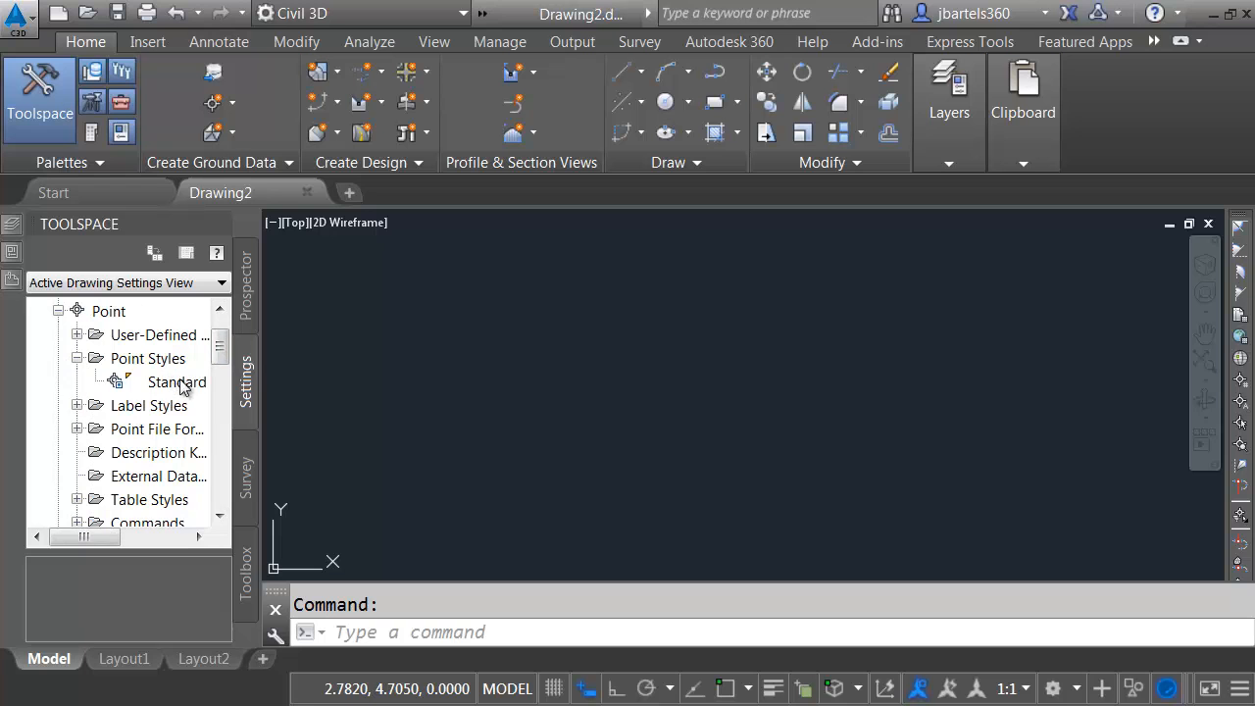
left_click(76, 359)
left_click(76, 383)
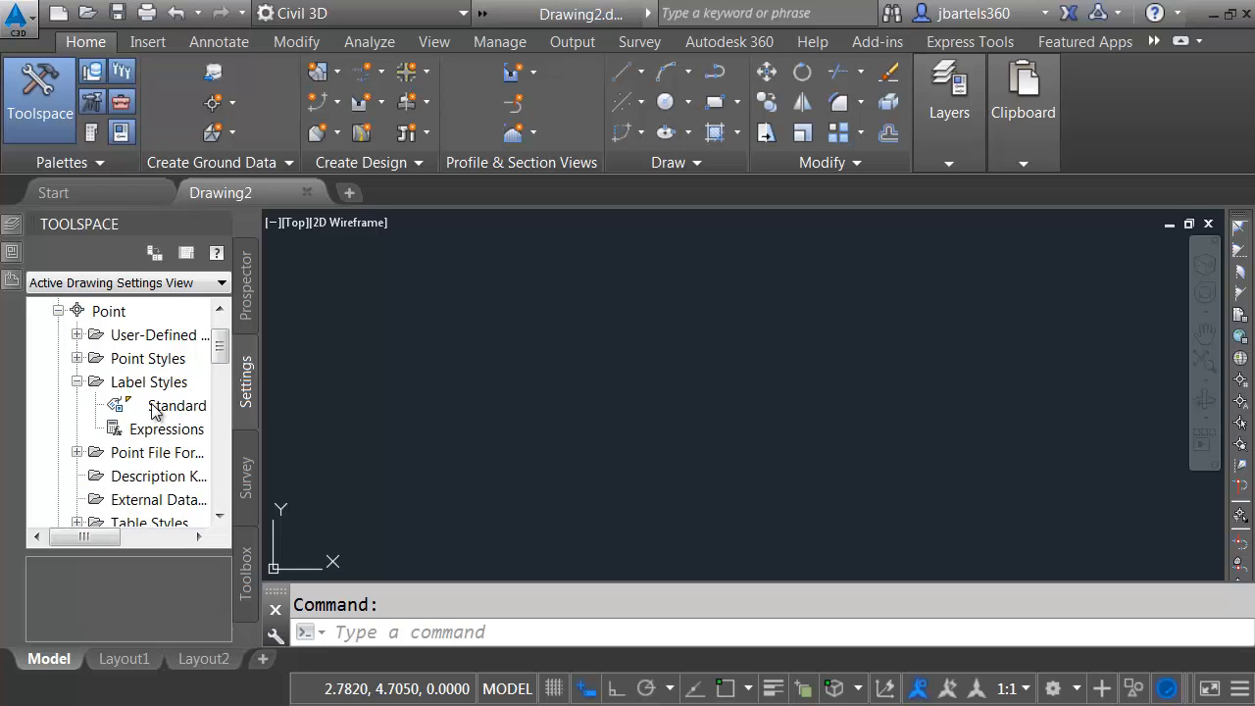
left_click(77, 382)
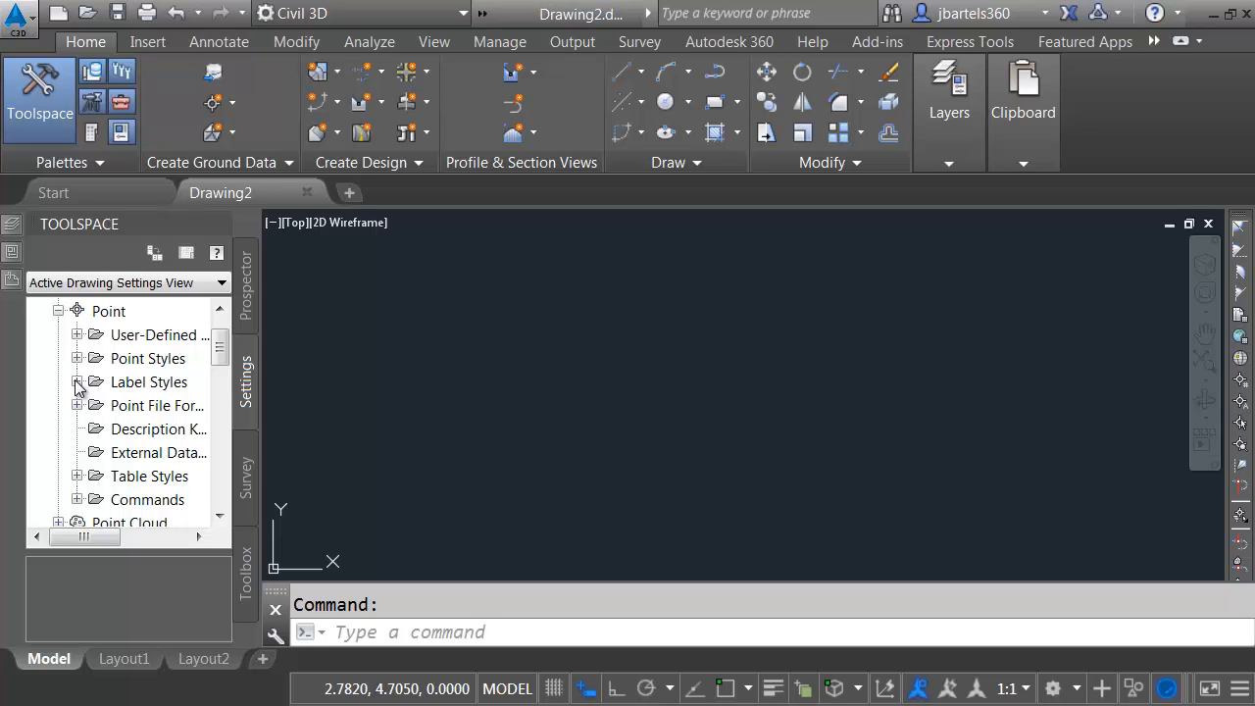
left_click(58, 310)
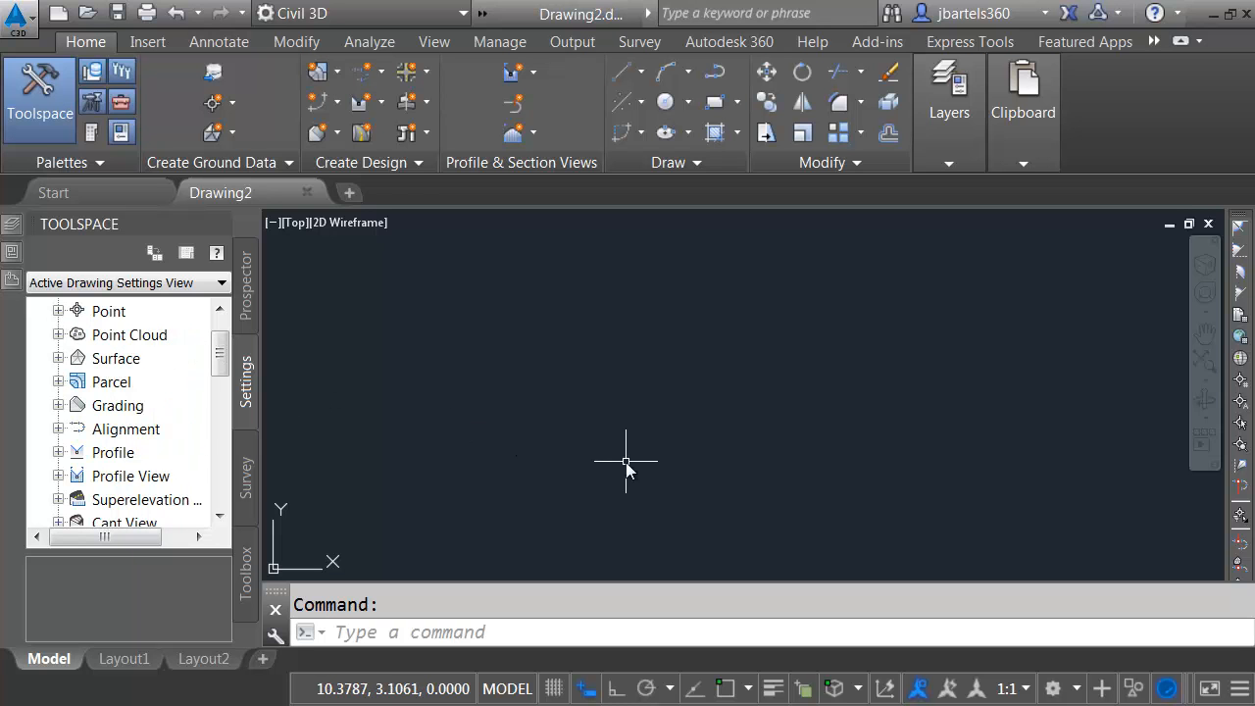
left_click(1025, 688)
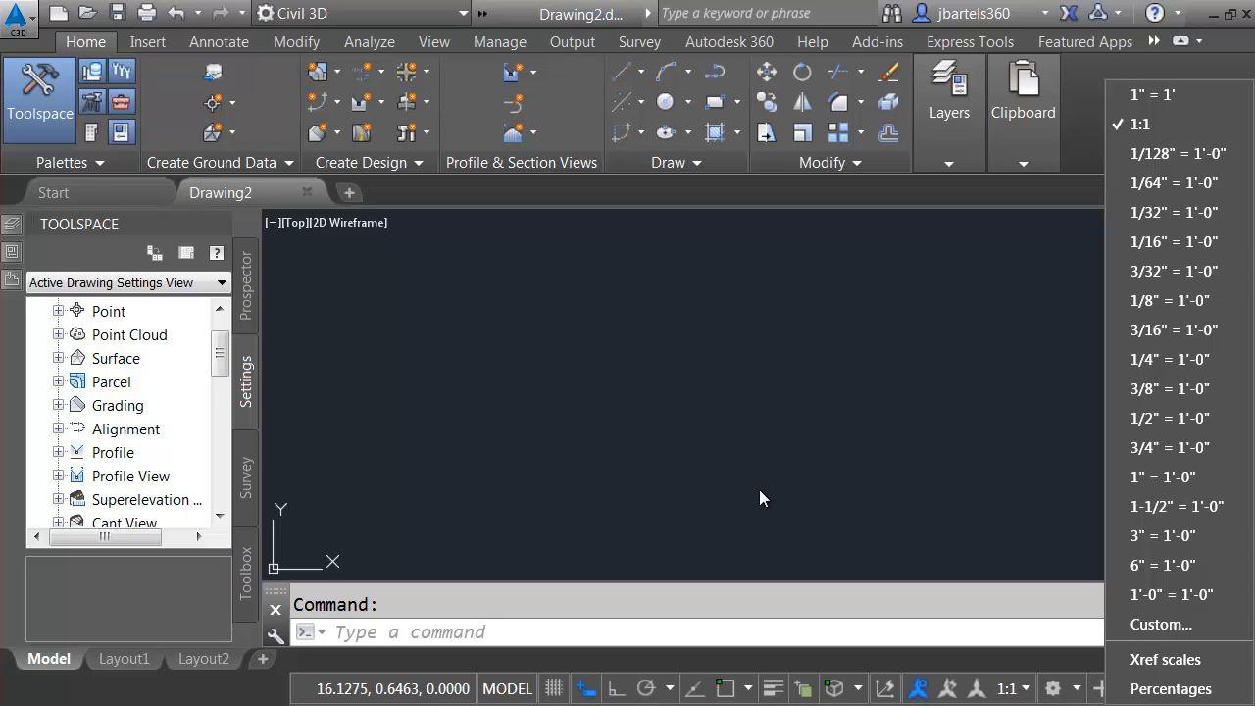
In the settings of Drawing2, set the Imperial to Metric conversion to US Survey Foot (39.37 Inches per Meter)
left_click(219, 361)
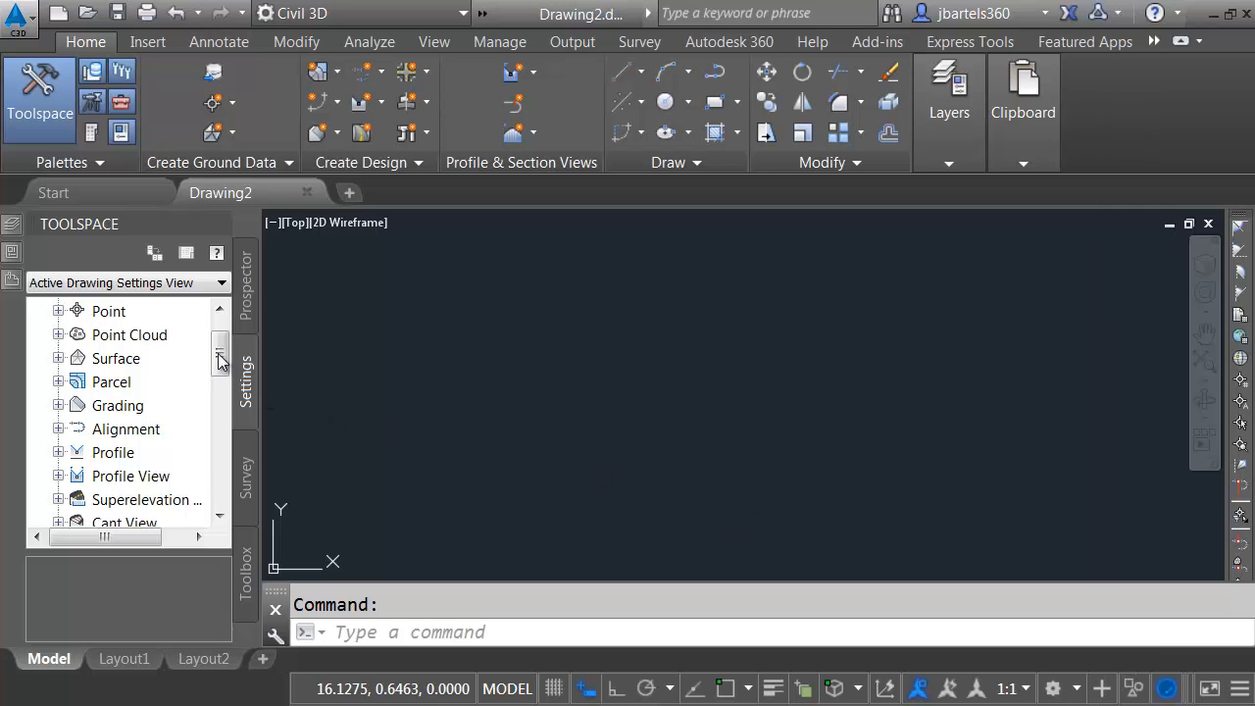
left_click_drag(219, 362, 220, 350)
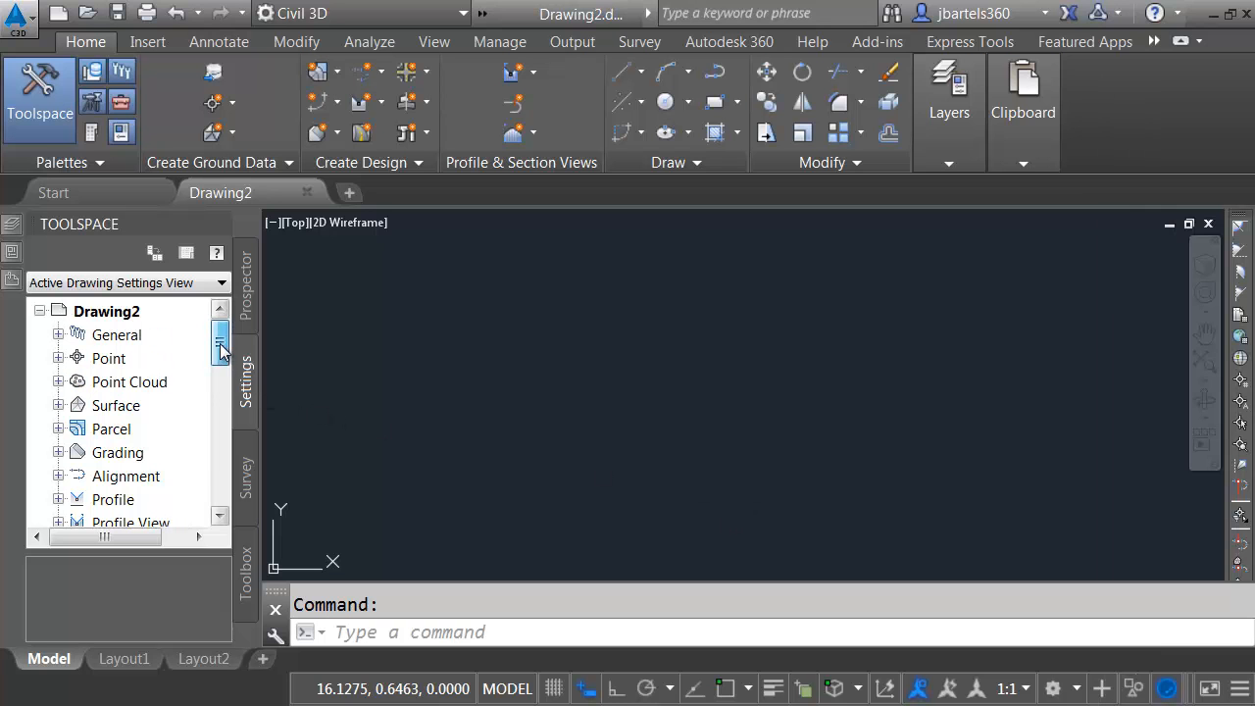
right_click(139, 315)
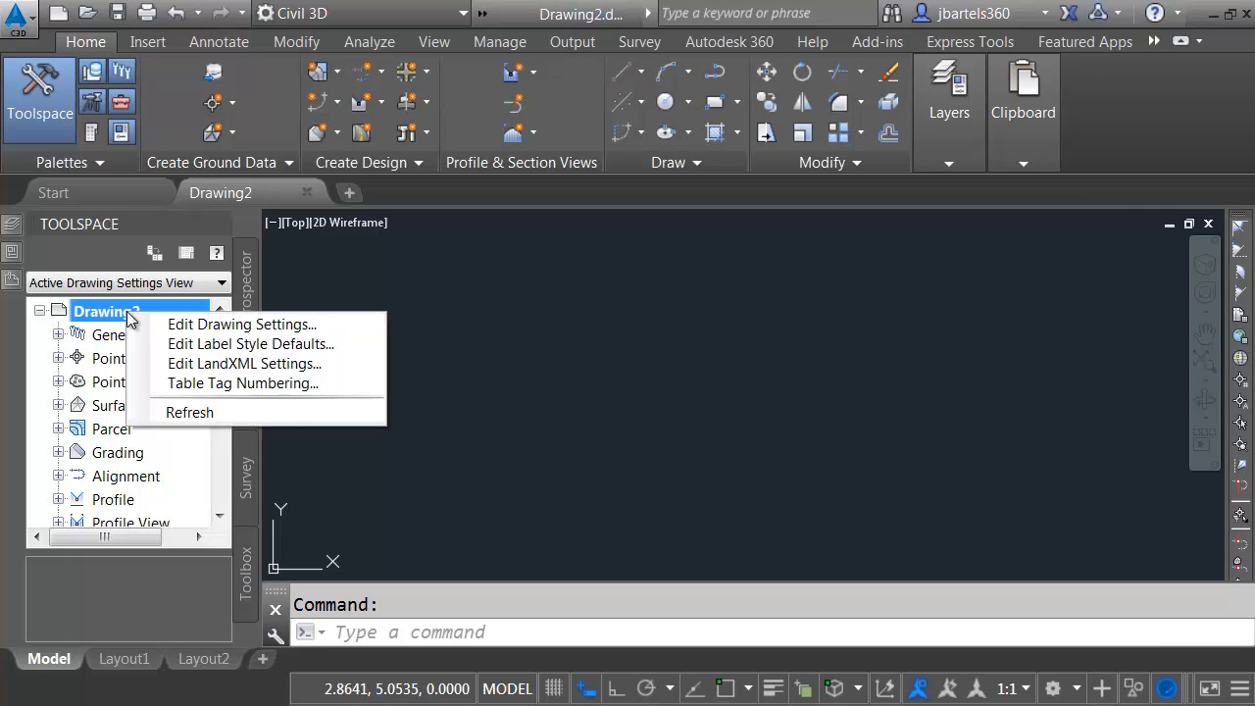
left_click(179, 325)
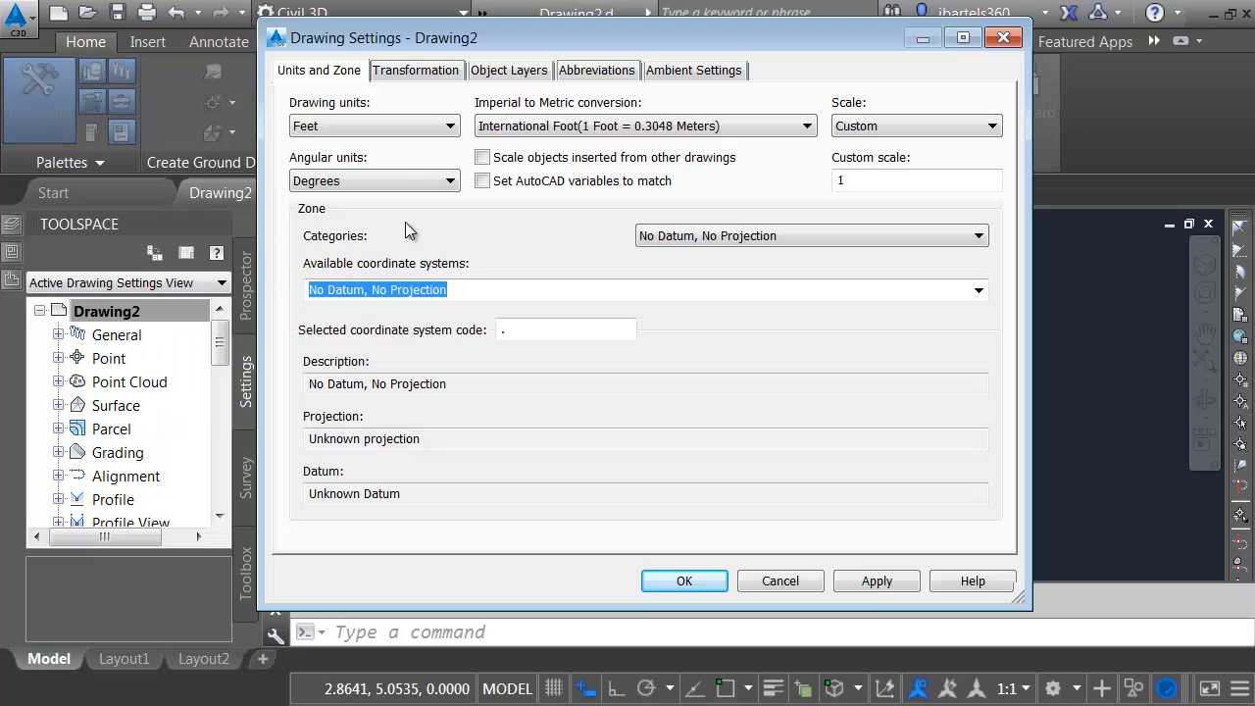
left_click(803, 127)
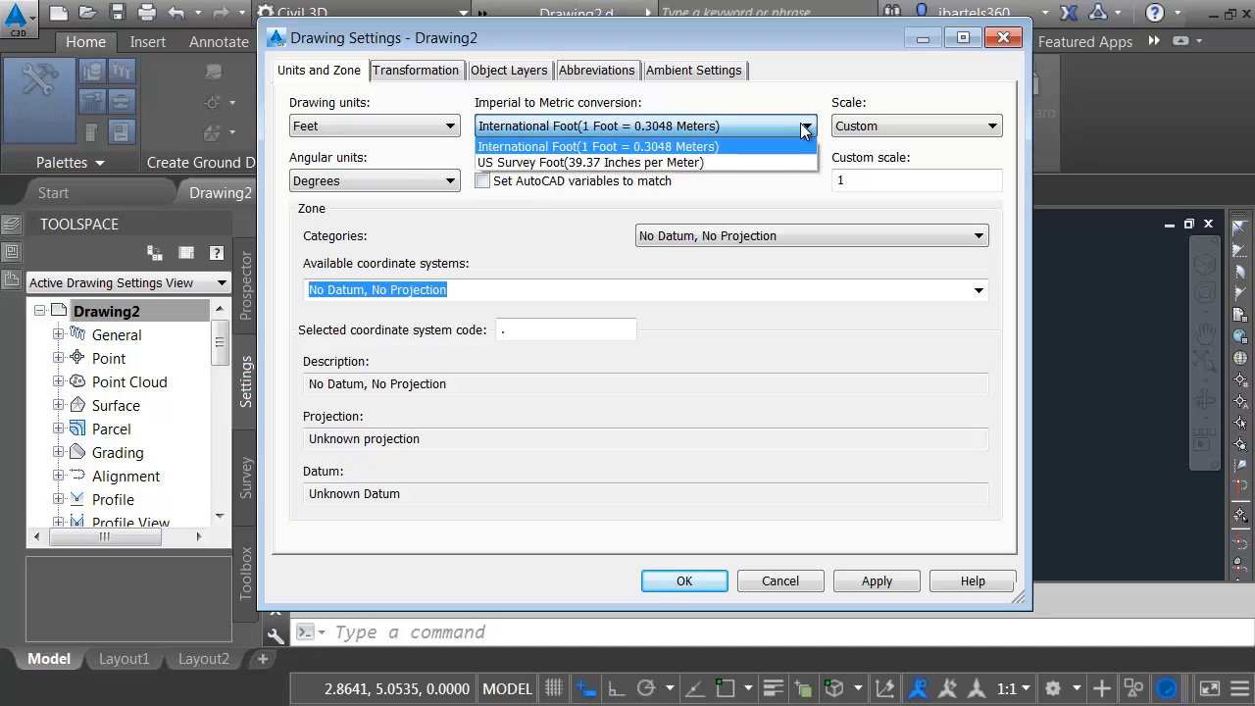
left_click(547, 163)
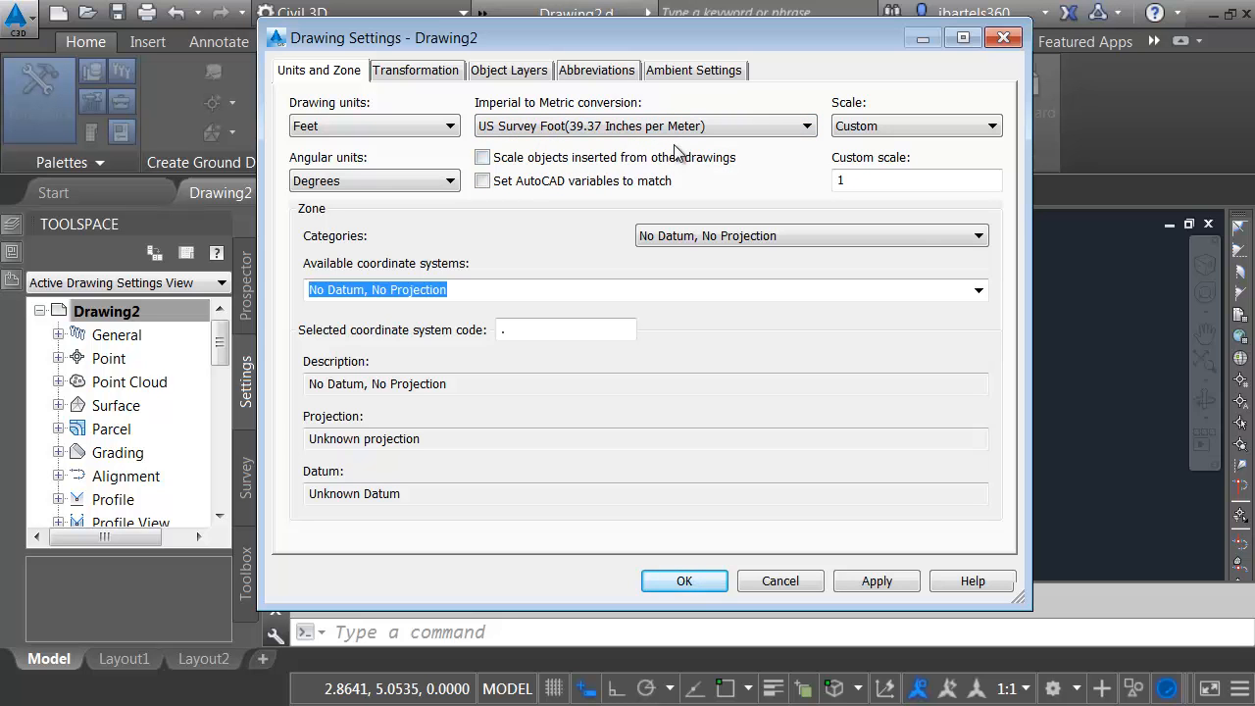
Apply the drawing scales 1" = 10' and 1" = 20' one after the other to add them to the scale list
left_click(923, 126)
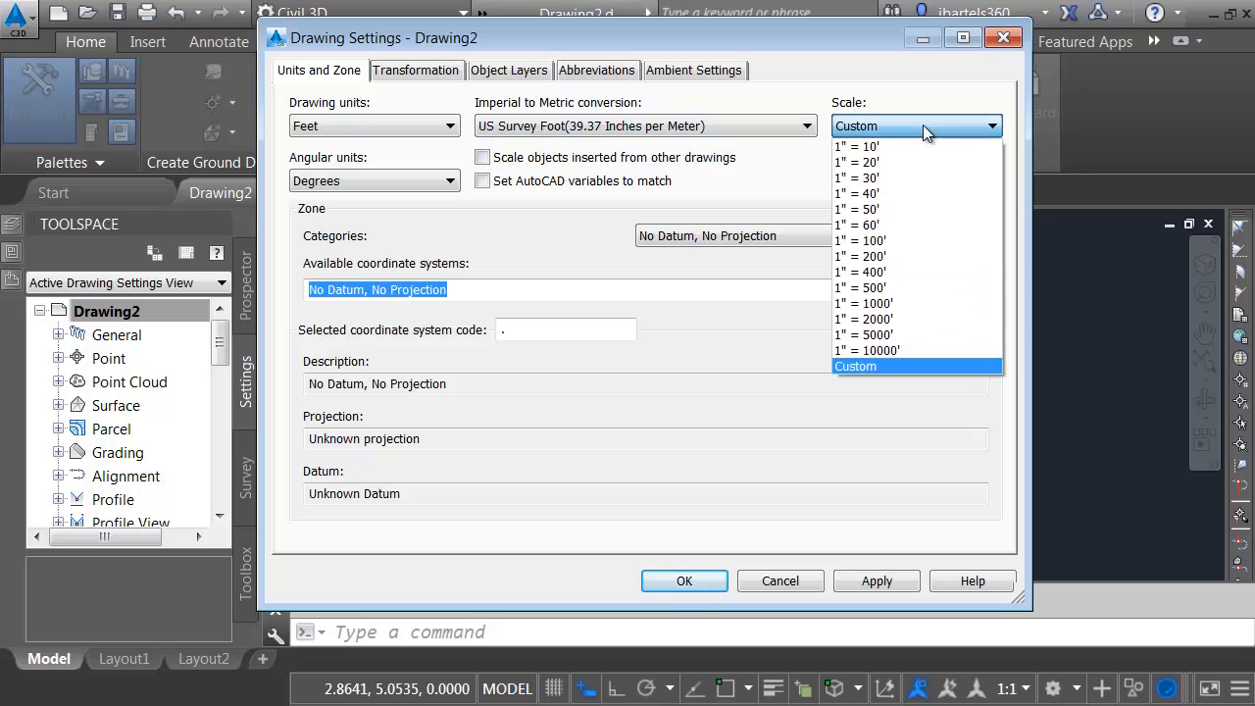
left_click(872, 148)
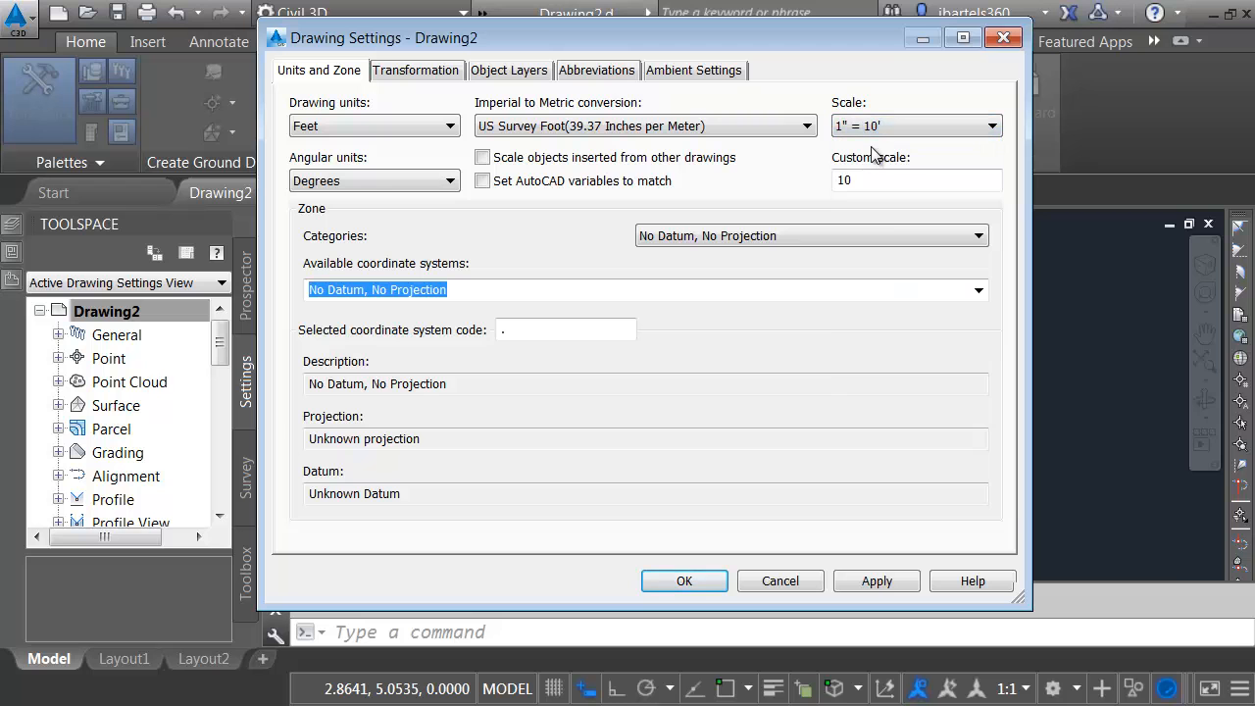
left_click(876, 581)
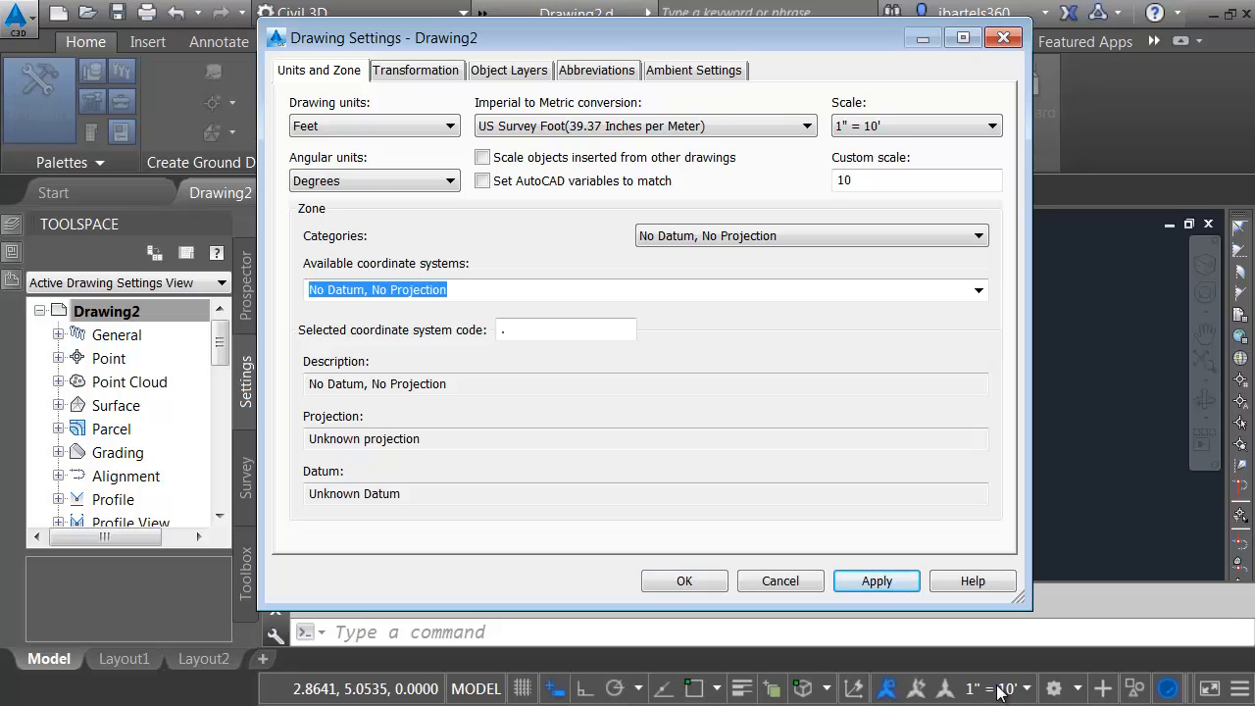
left_click(908, 127)
left_click(892, 160)
left_click(888, 581)
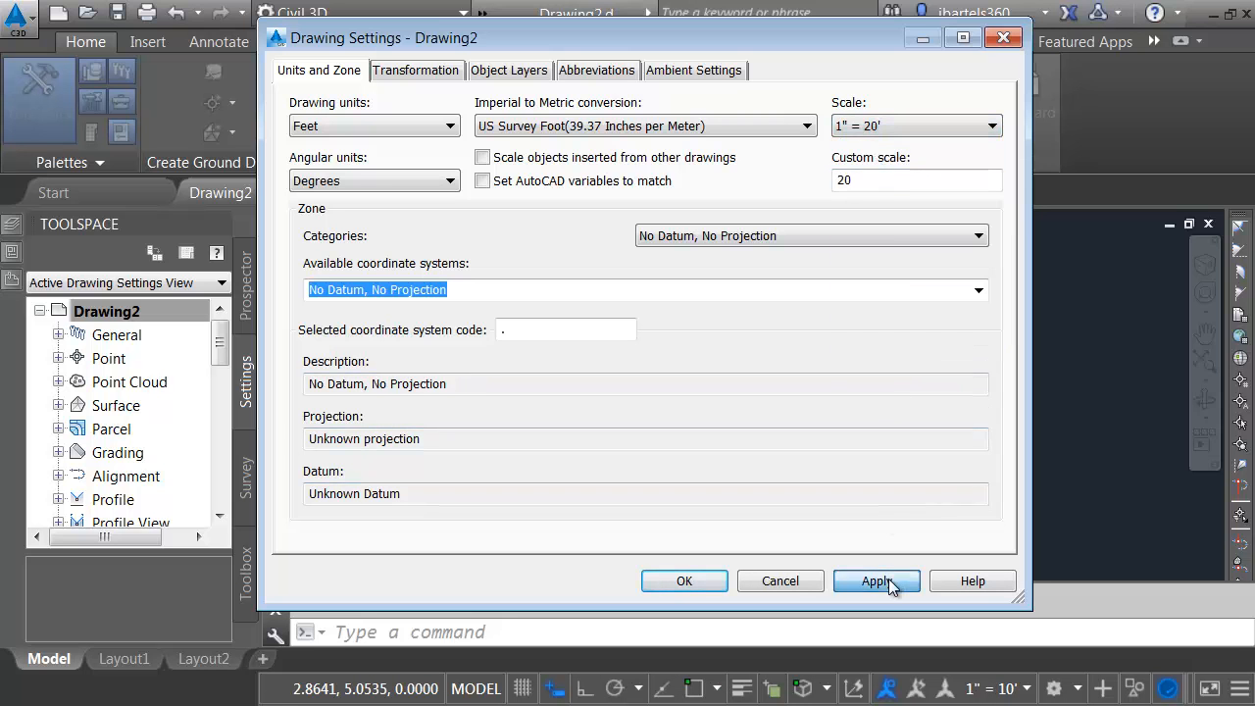
Apply the drawing scales 1" = 30' and 1" = 40' in turn so both join the scale list
left_click(887, 127)
left_click(873, 181)
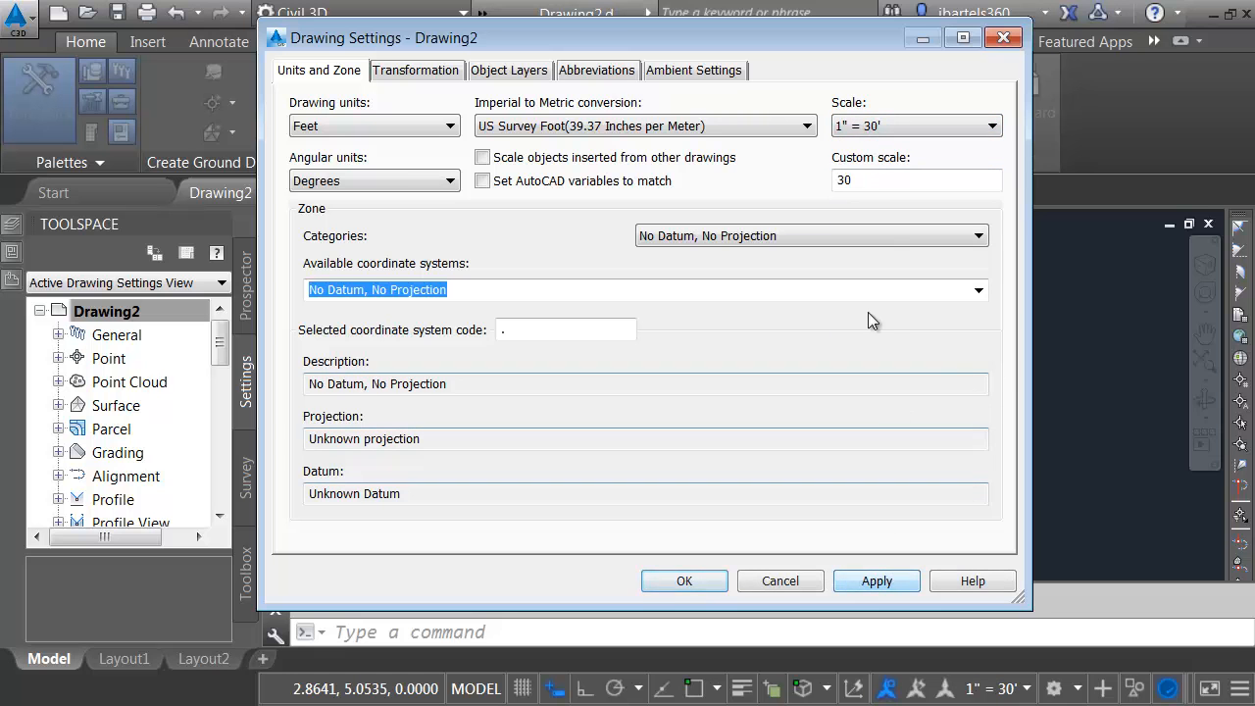
left_click(877, 127)
left_click(877, 176)
left_click(868, 580)
Apply the drawing scales 1" = 50' and 1" = 60' in turn so both join the scale list
left_click(876, 127)
left_click(874, 196)
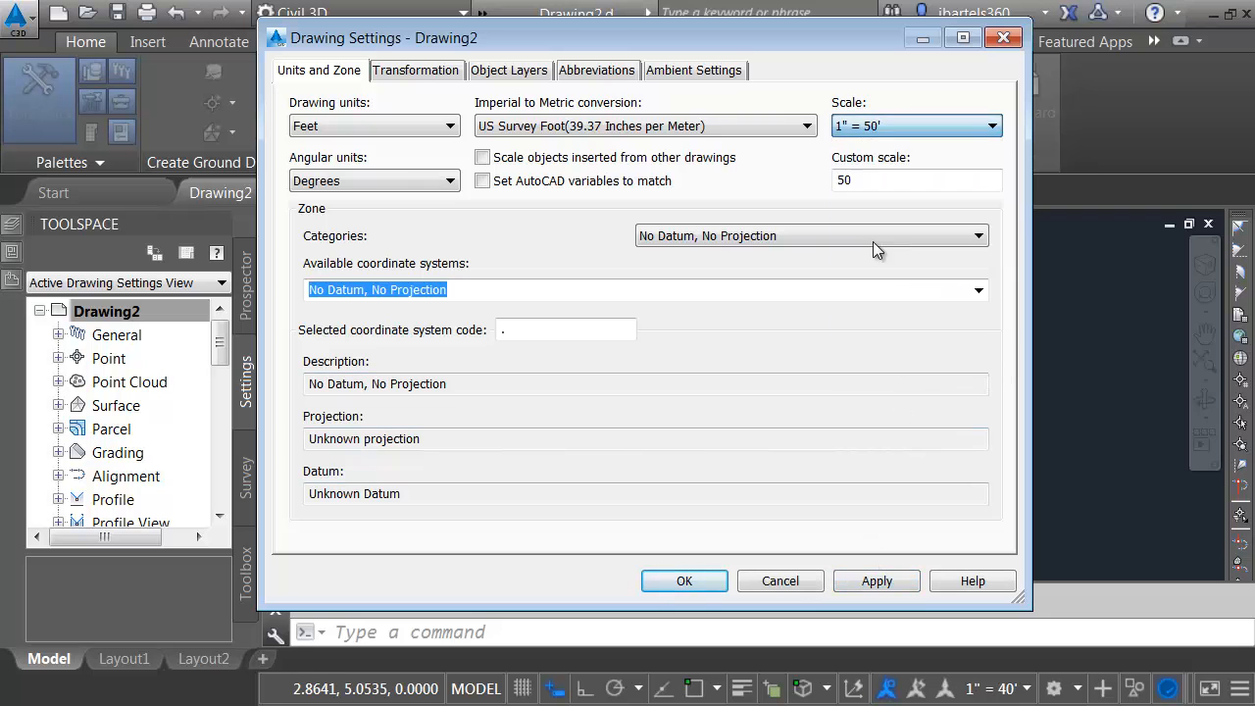
left_click(878, 572)
left_click(886, 128)
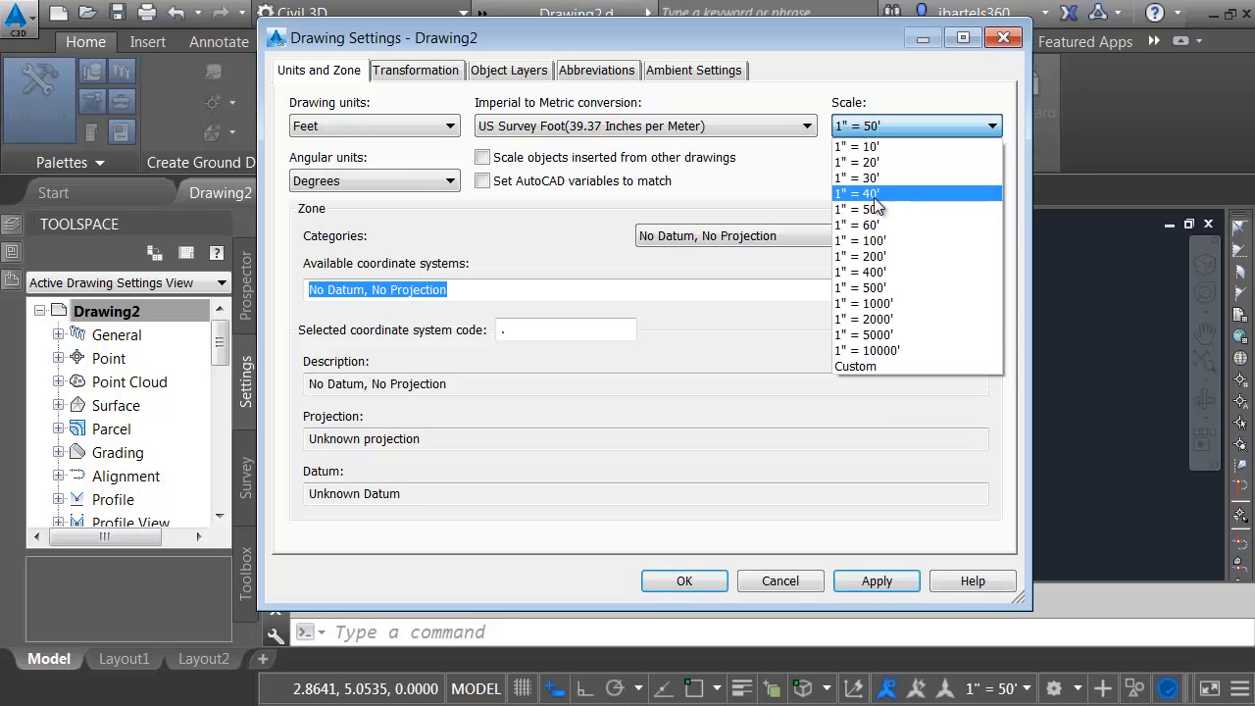
left_click(877, 225)
left_click(875, 581)
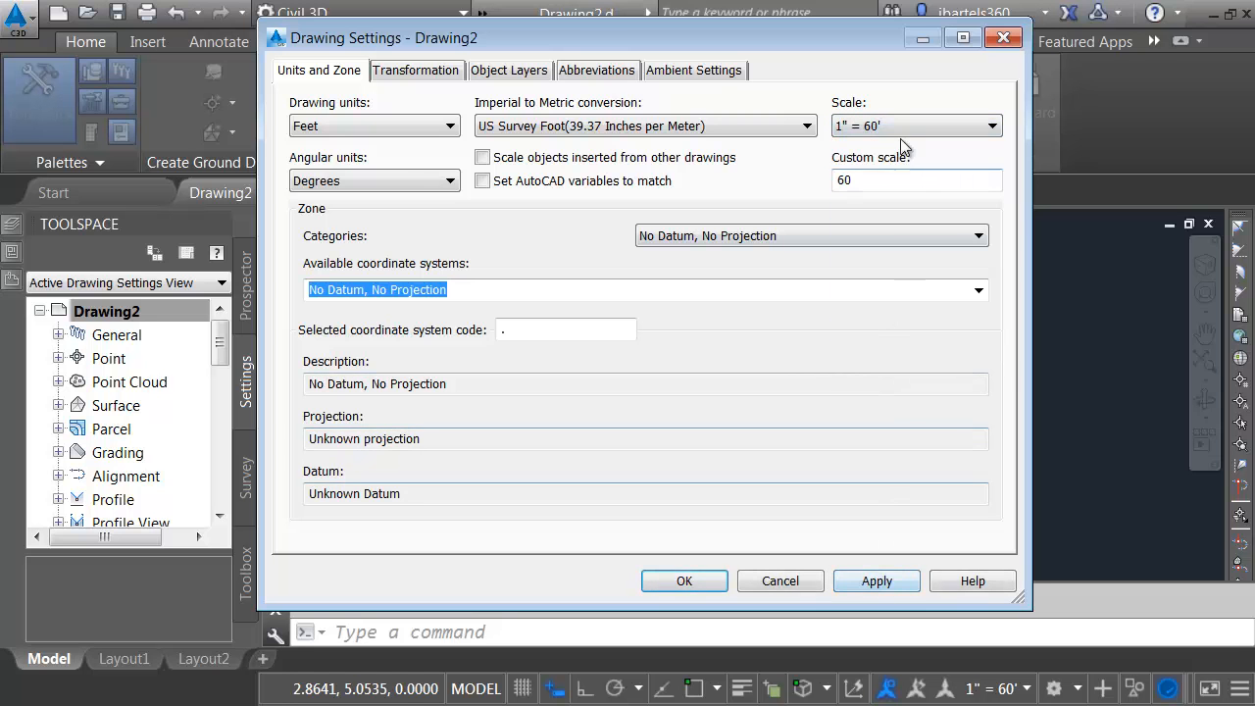
Apply the drawing scale 1" = 100' and accept the drawing settings
left_click(892, 126)
left_click(867, 240)
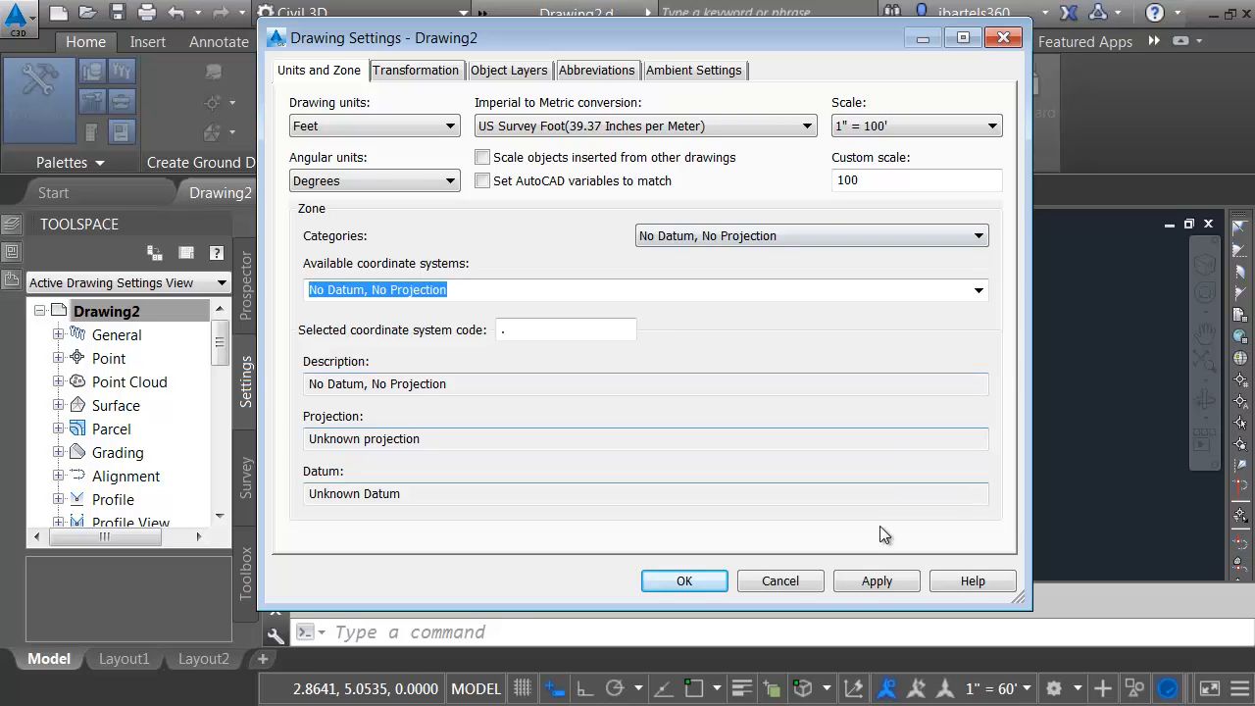
left_click(876, 581)
left_click(684, 581)
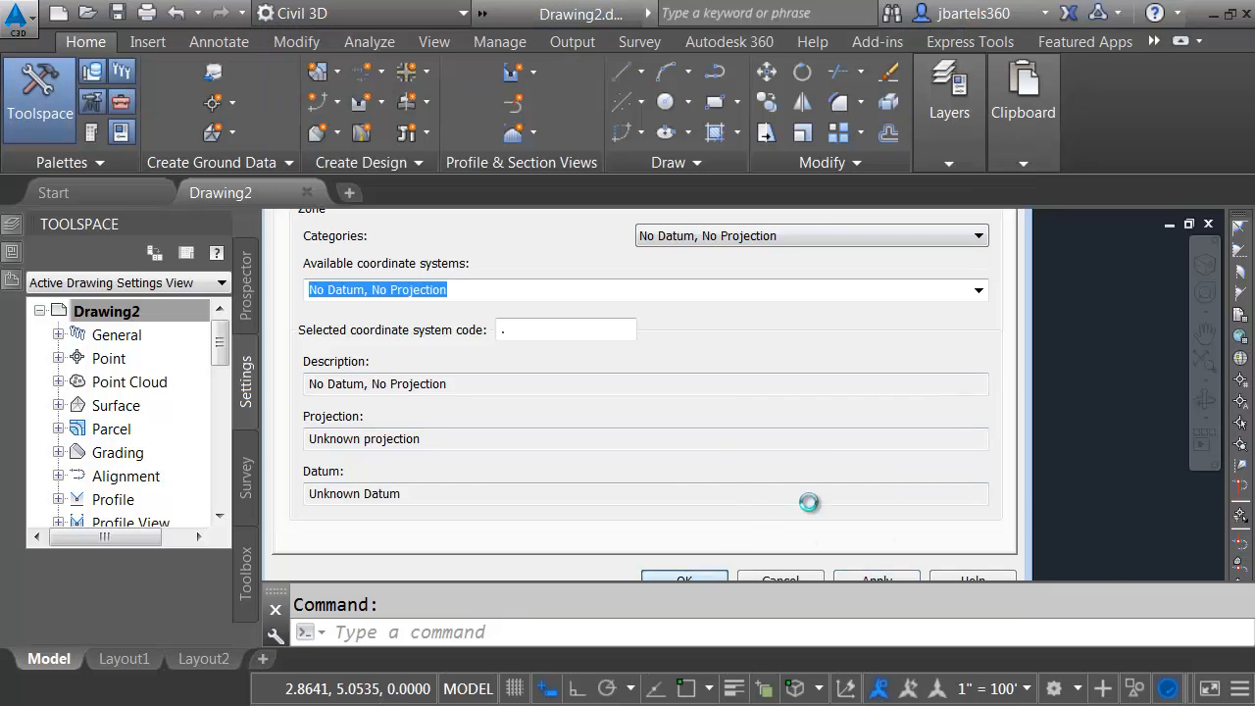
Delete all scales from 1:1 through 1'-0" = 1'-0" from the drawing's scale list
left_click(1024, 689)
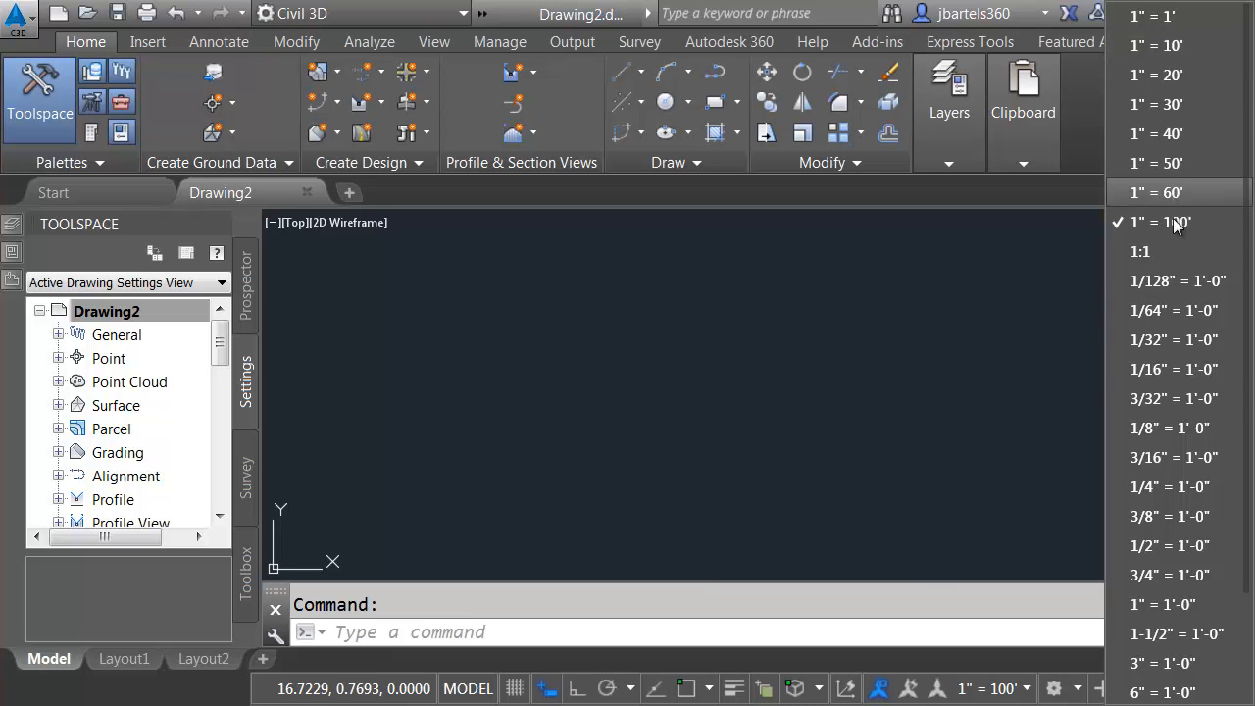
scroll(1193, 416, "down", 2)
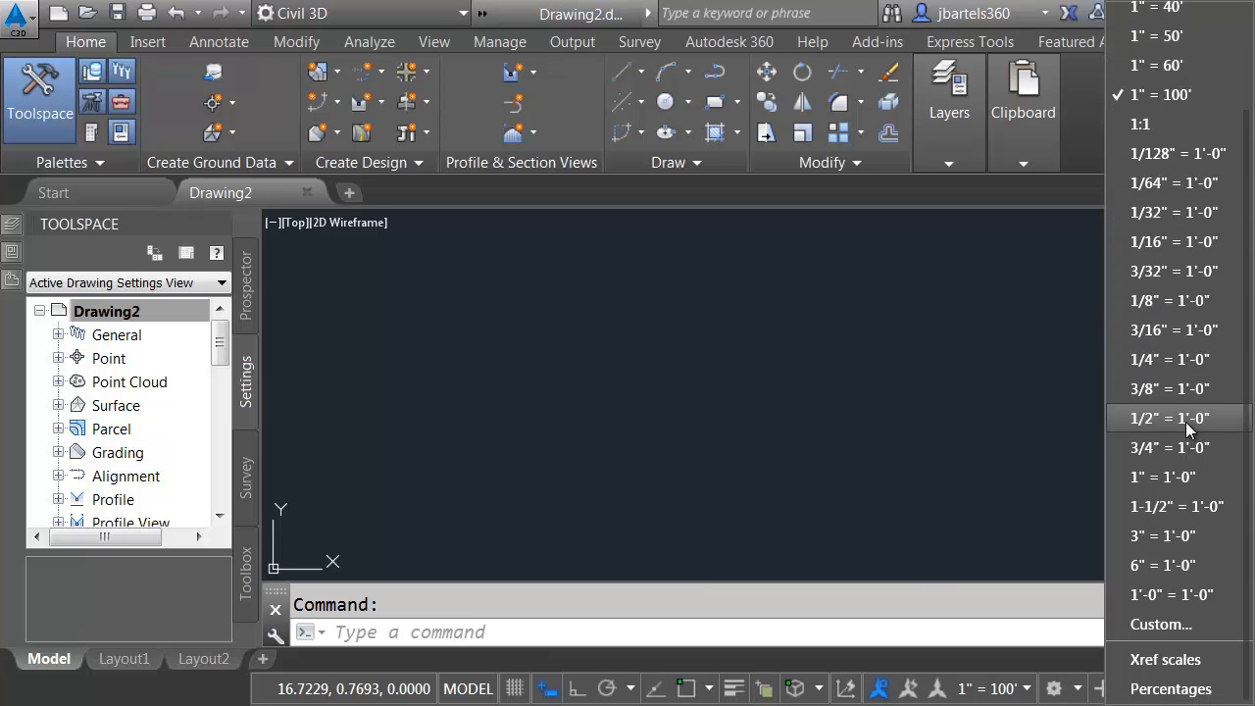
left_click(1161, 626)
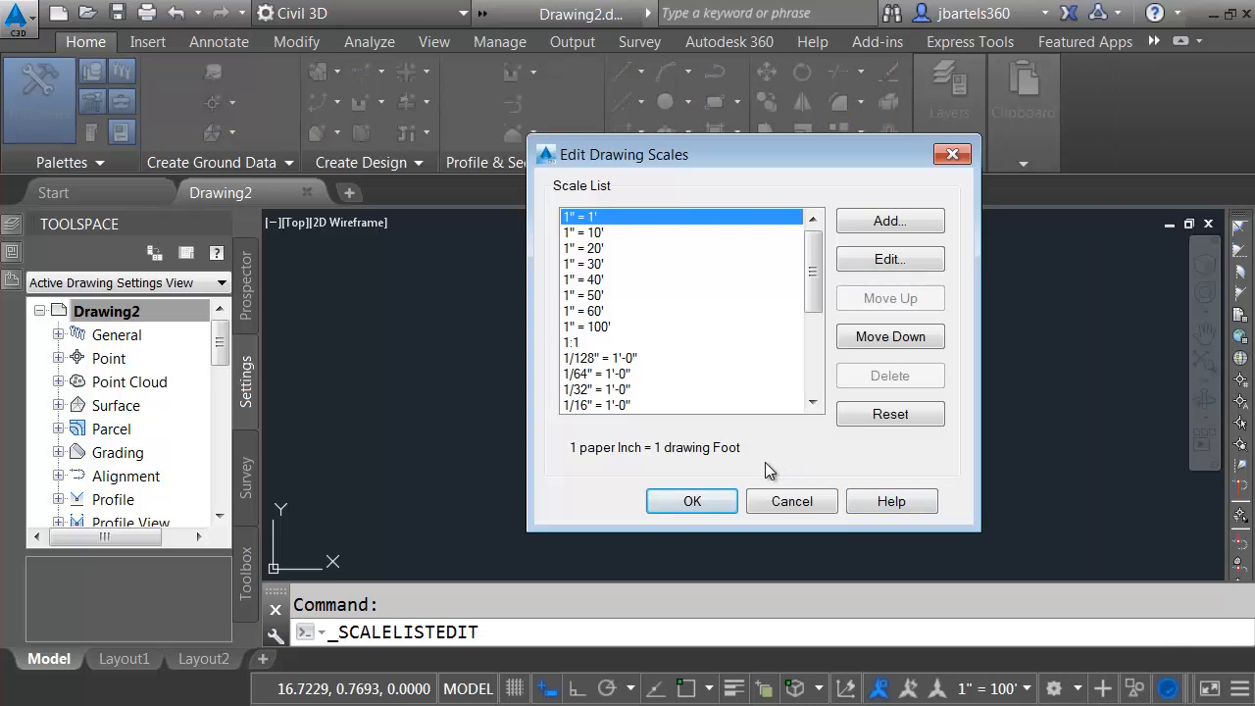
left_click(573, 343)
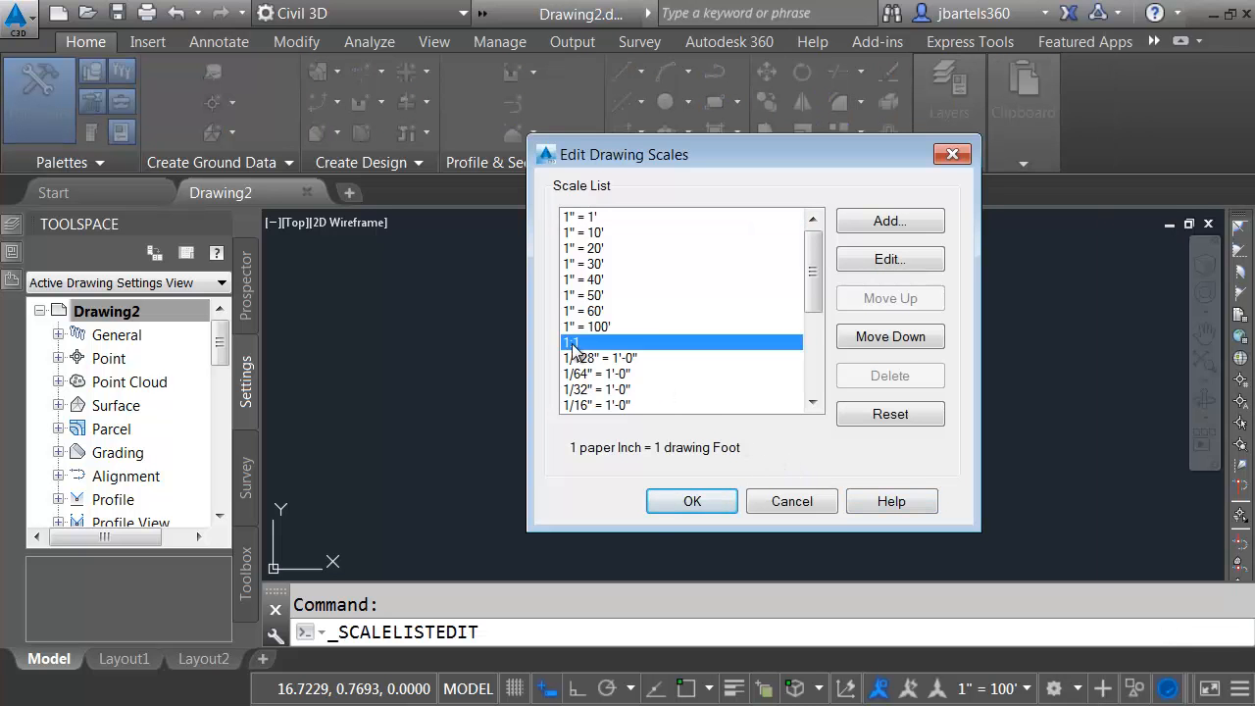
left_click_drag(818, 271, 812, 348)
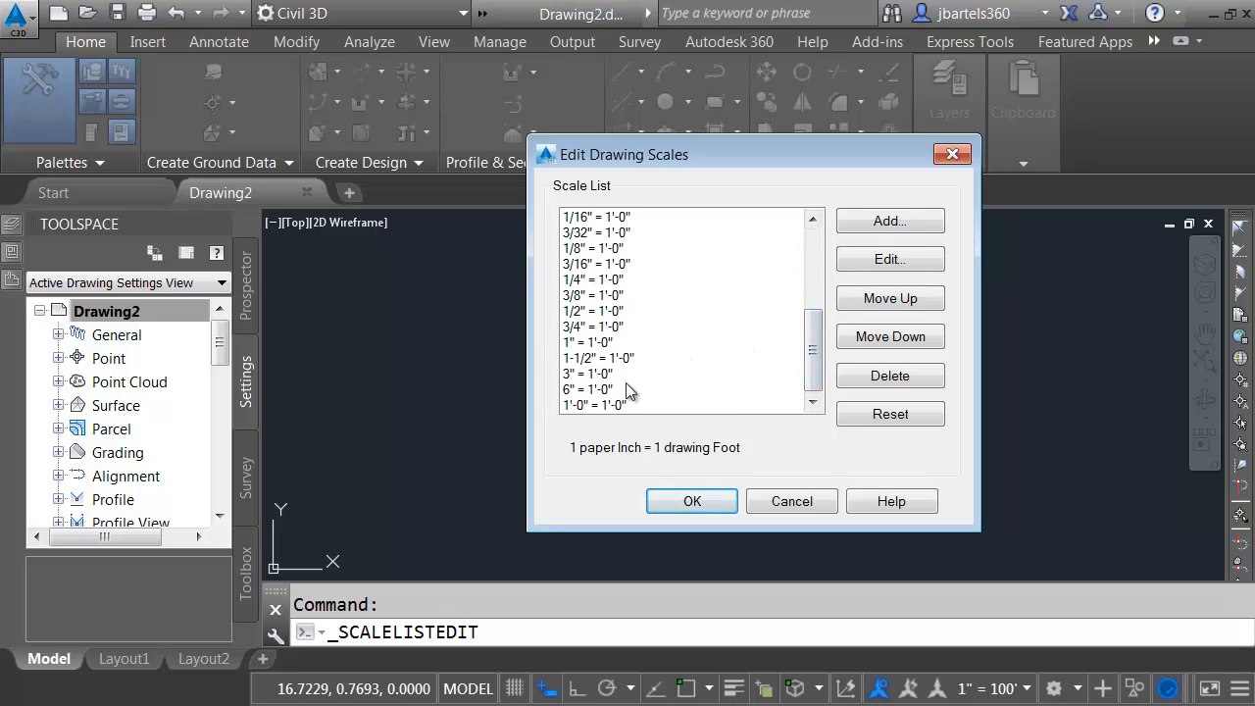
left_click(596, 406, "shift")
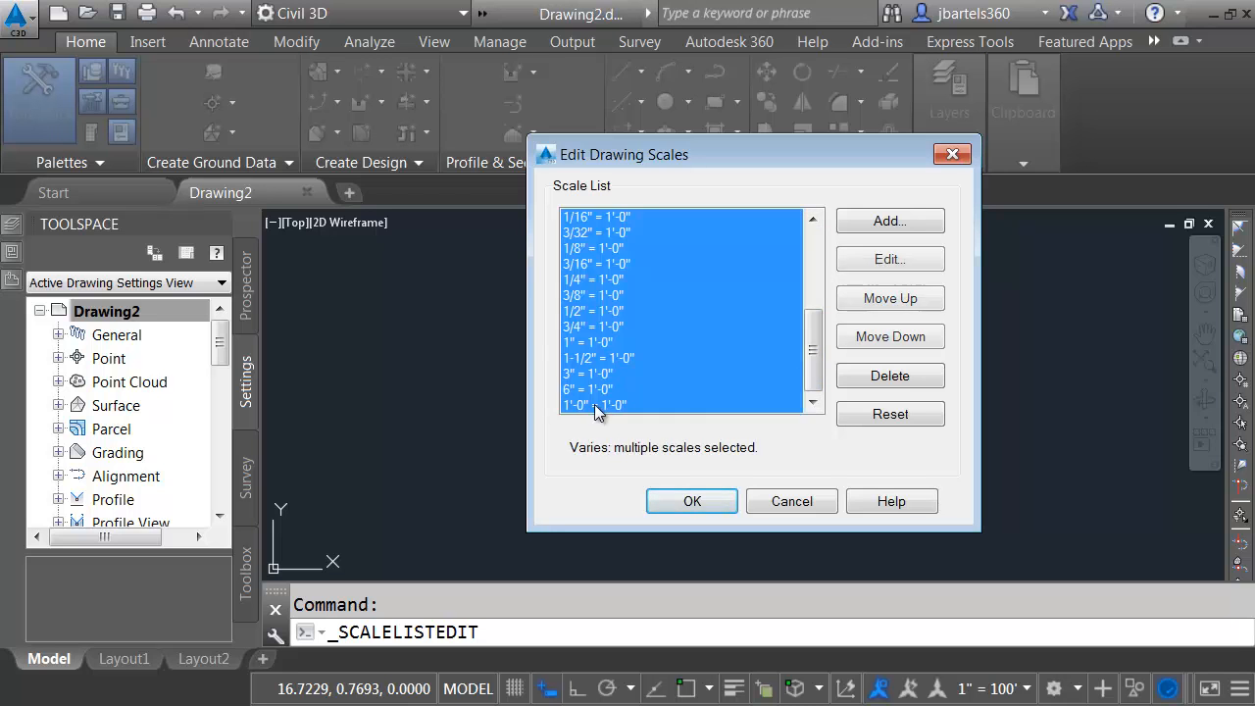
left_click(855, 377)
left_click(693, 501)
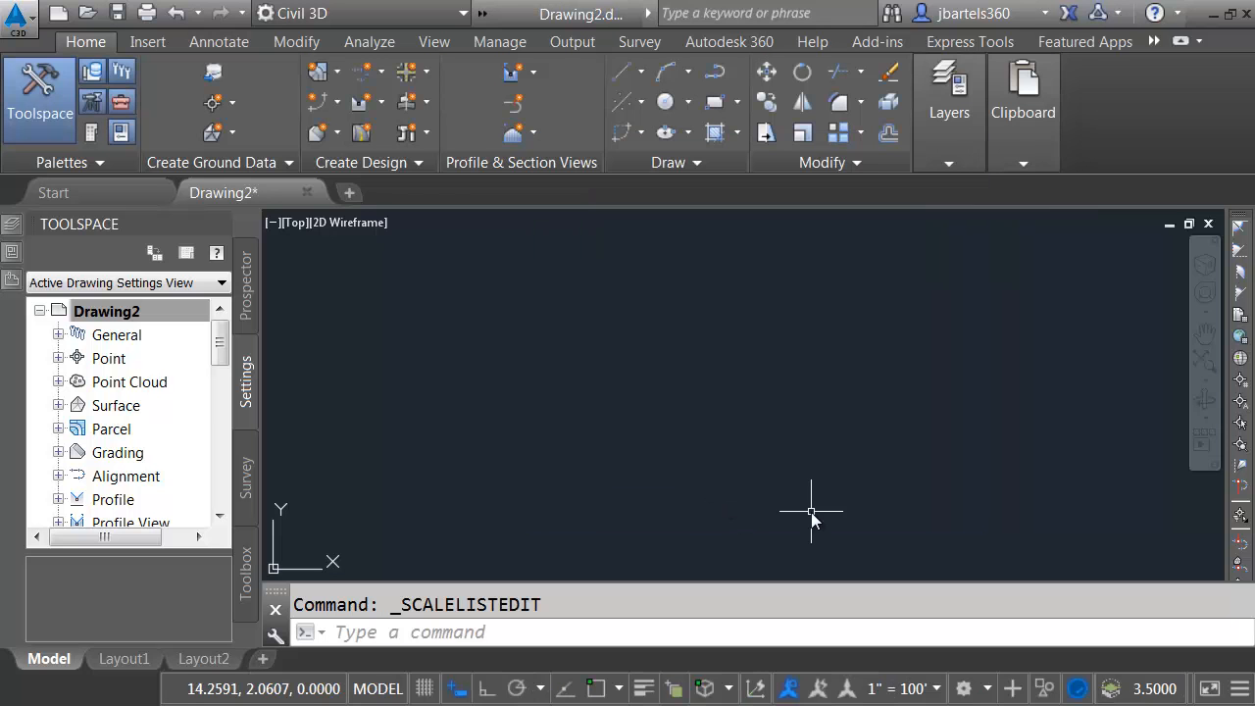
Review the annotation scale list and the Edit Drawing Scales dialog, leaving the scales as they are
left_click(935, 689)
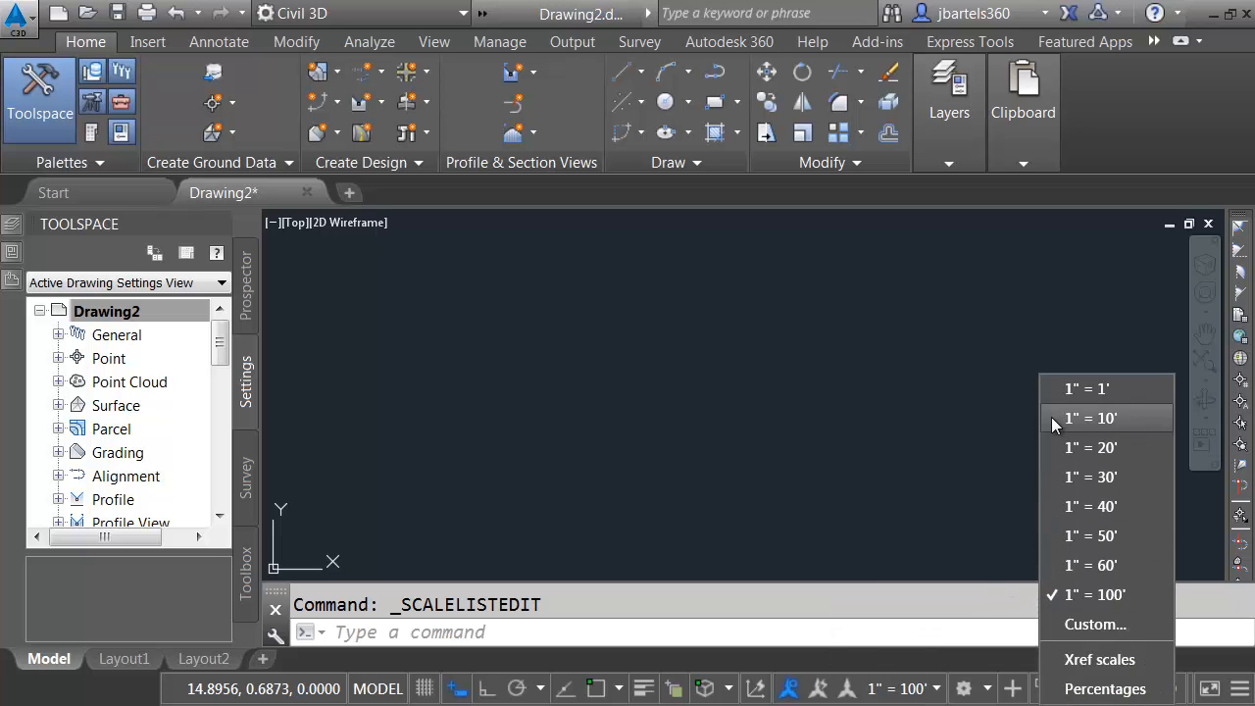
left_click(1073, 623)
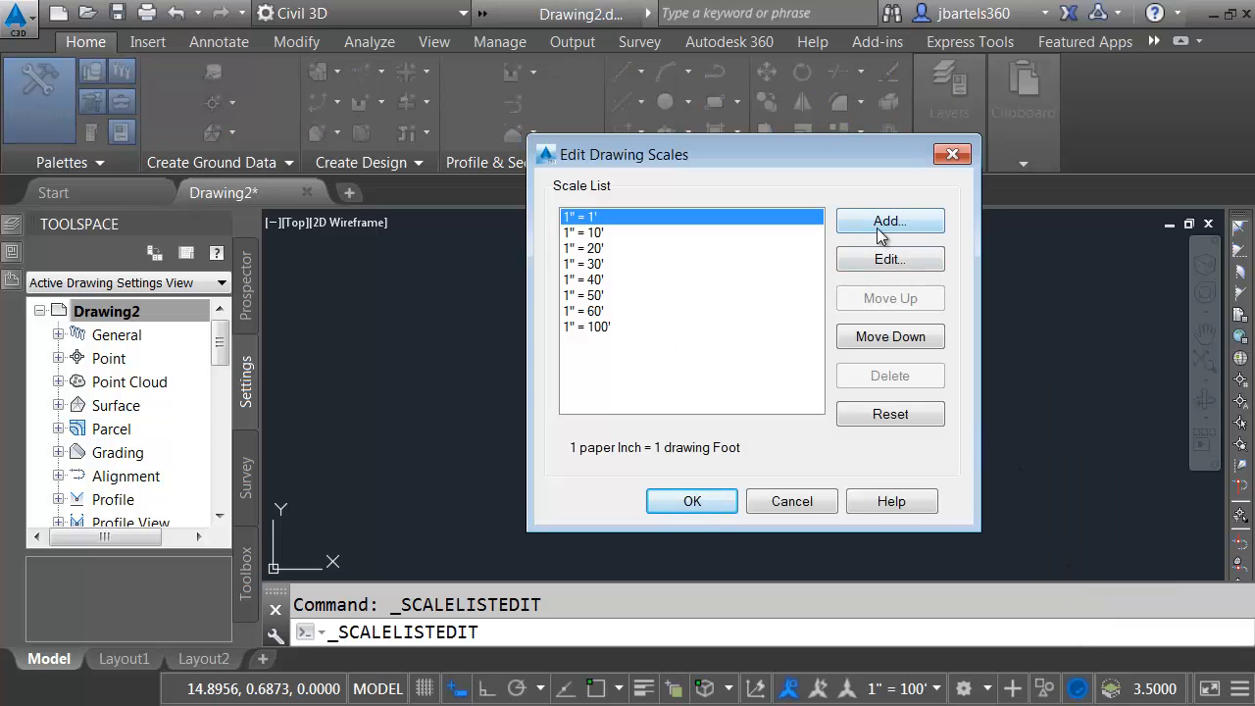
left_click(953, 156)
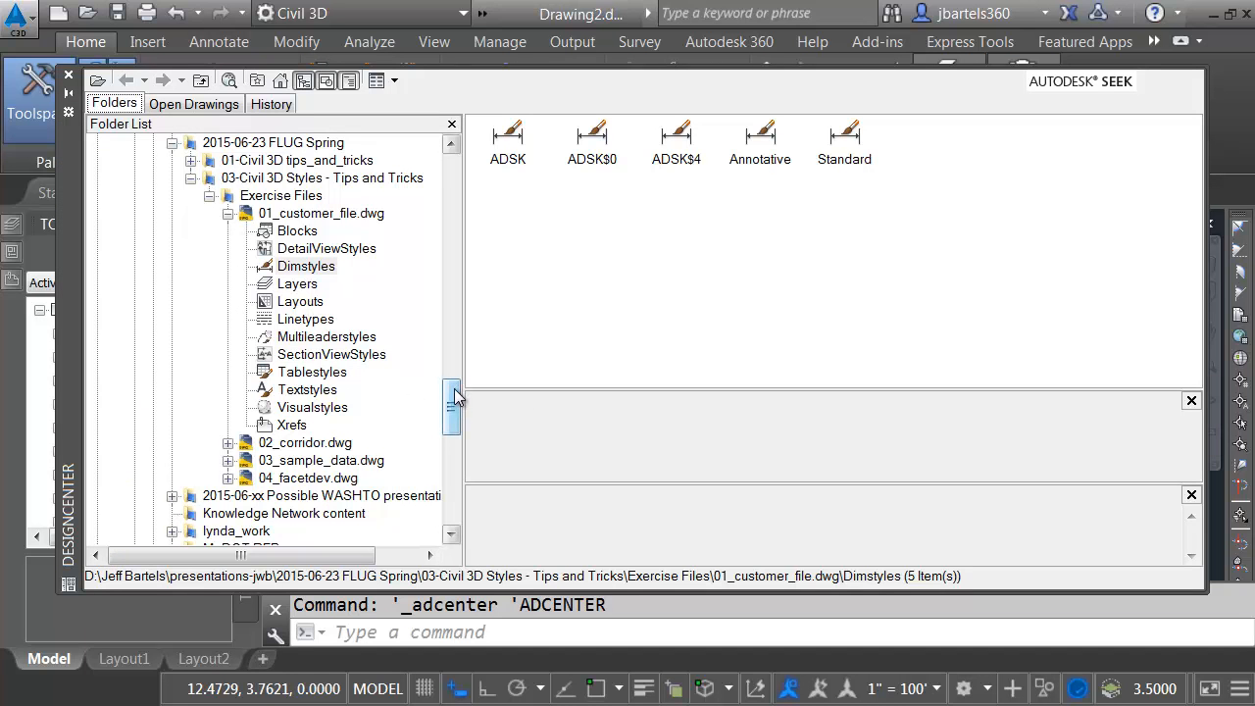
Browse DesignCenter to the Exercise Files folder and show the layers contained in 01_customer_file.dwg
mouse_move(449, 395)
left_mouse_down()
mouse_move(451, 372)
mouse_move(450, 385)
left_mouse_up()
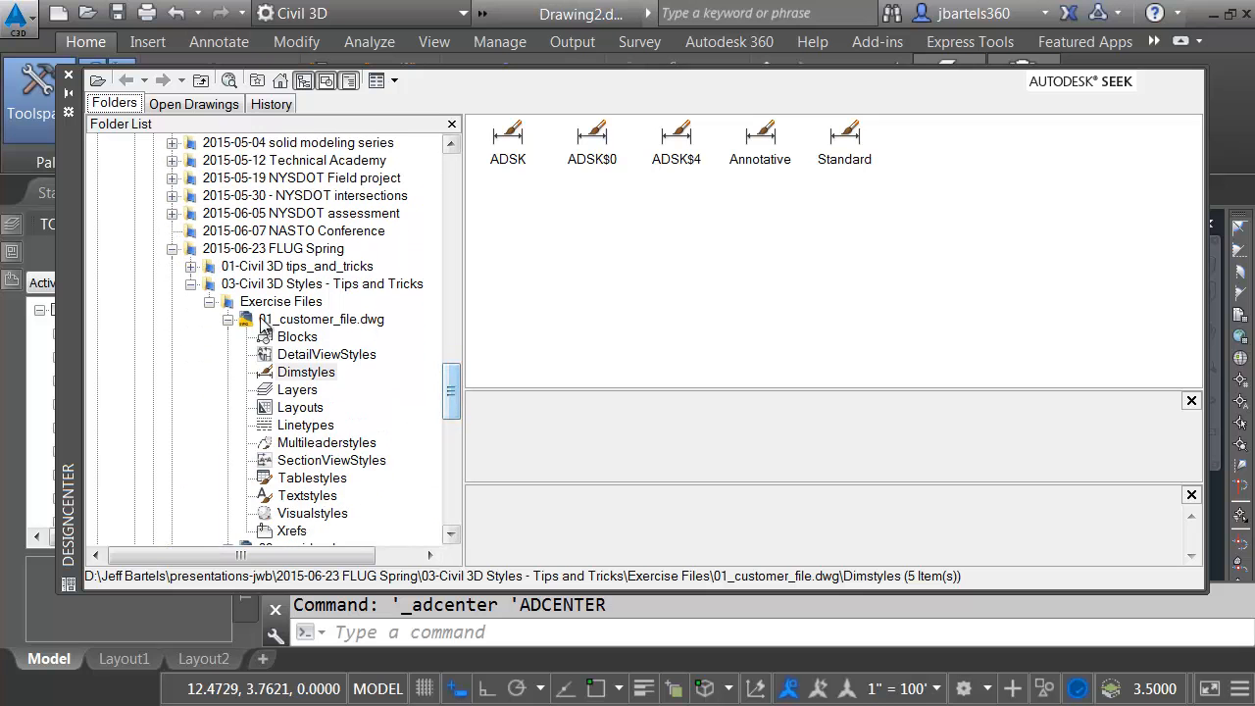
left_click(208, 301)
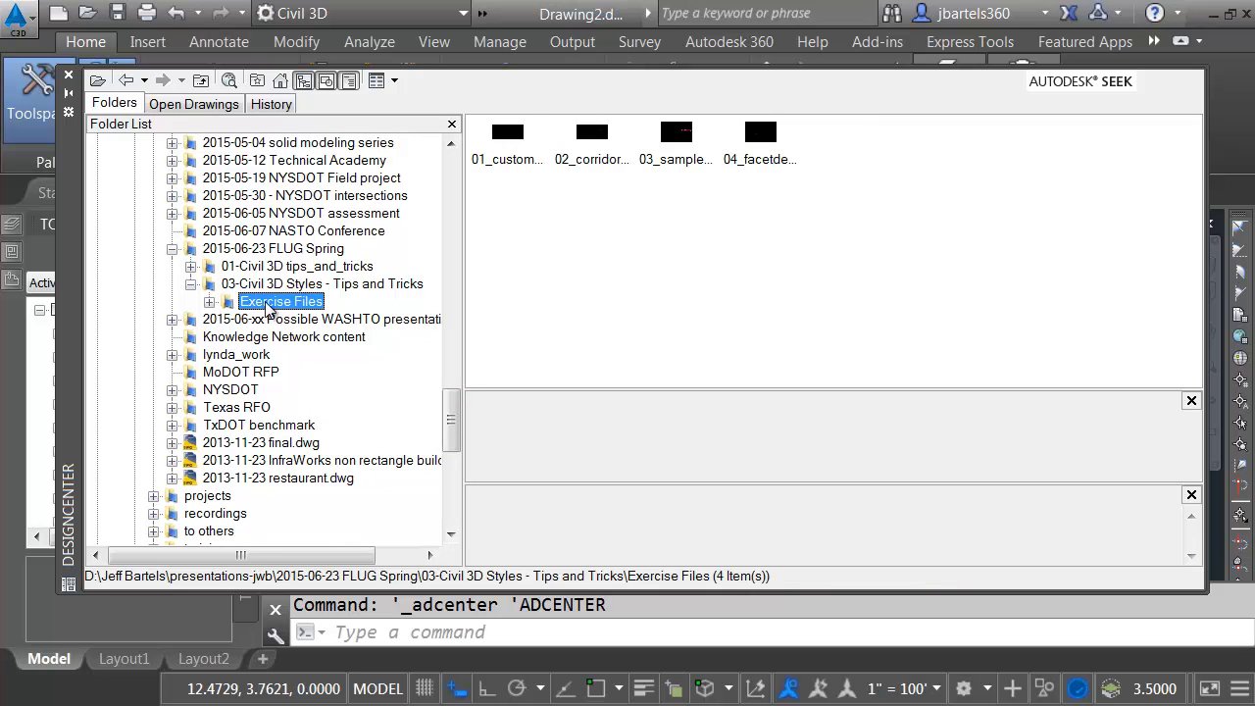
left_click(208, 302)
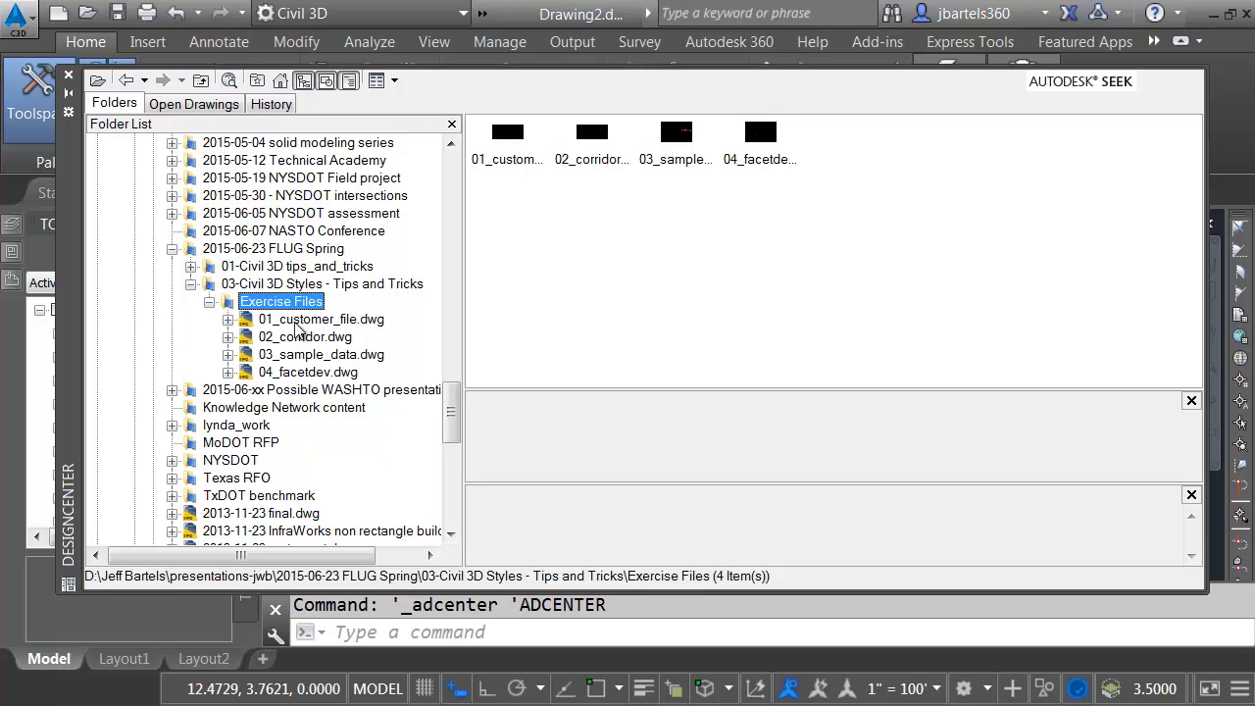
left_click(227, 319)
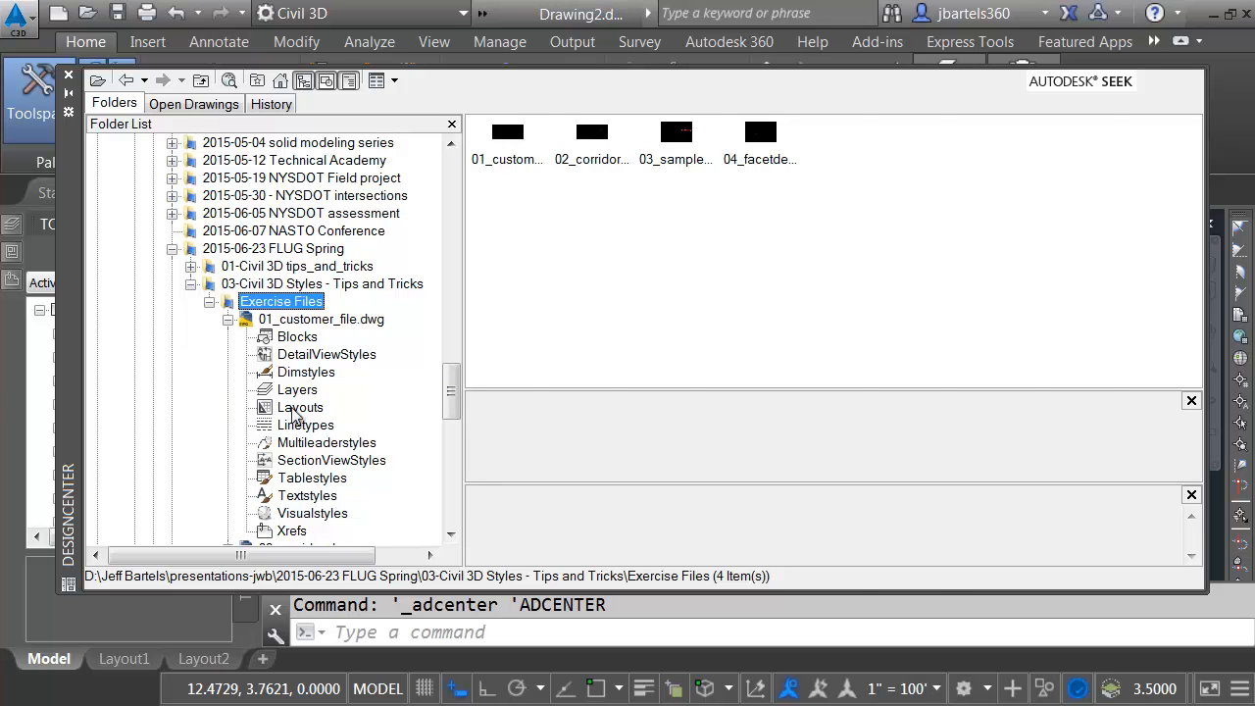
left_click(299, 390)
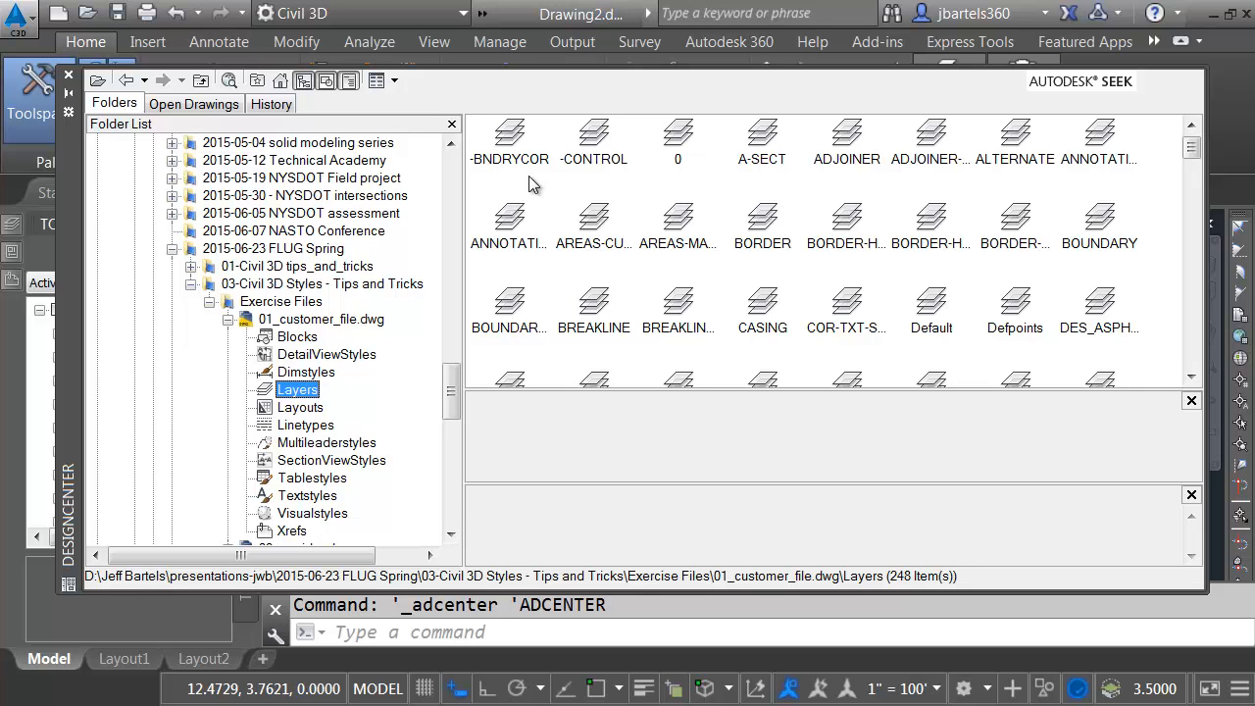
Add all layers of 01_customer_file.dwg, from -BNDRYCOR through the last Z- layer, to the current drawing
left_click(513, 137)
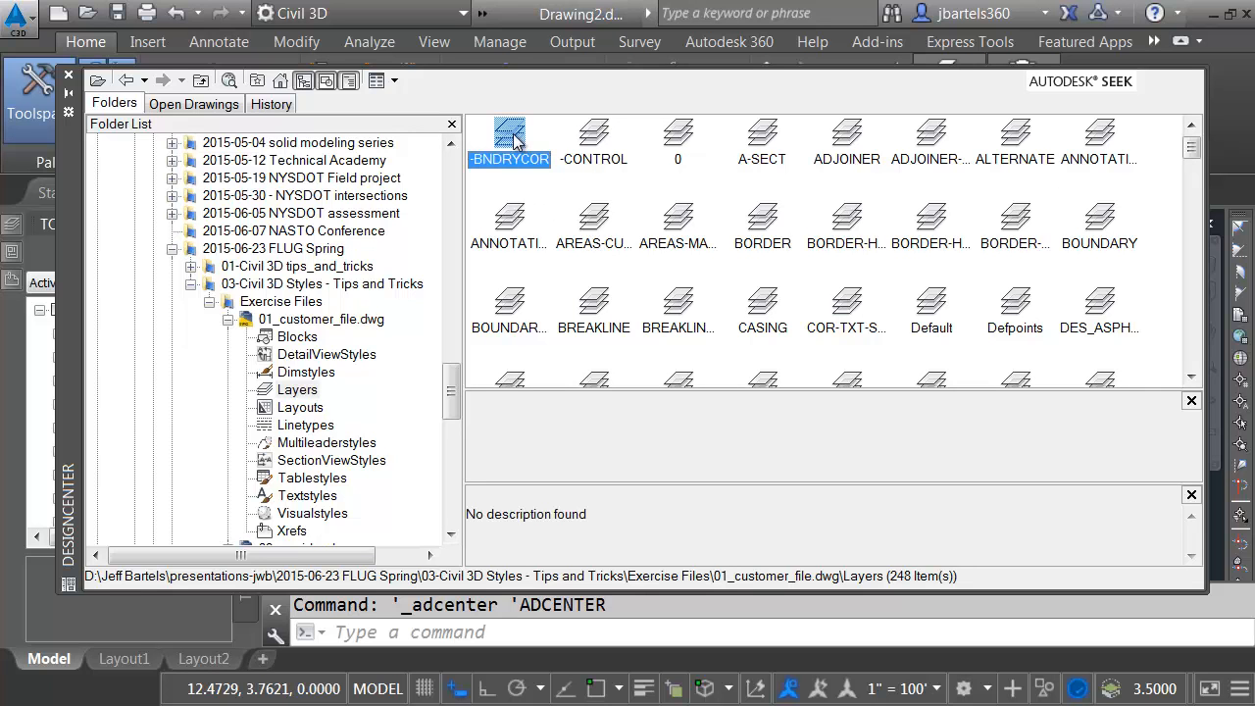
left_click_drag(1193, 147, 1191, 354)
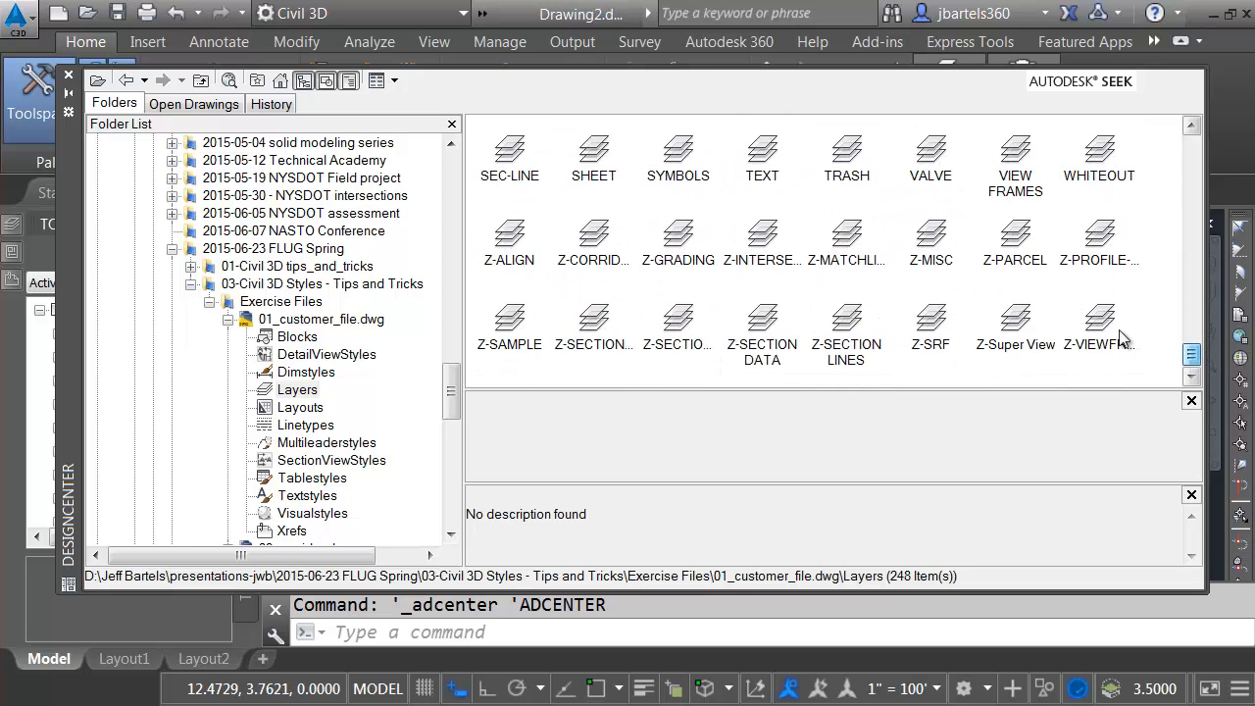
left_click(1098, 336, "shift")
left_click_drag(1098, 336, 1215, 509)
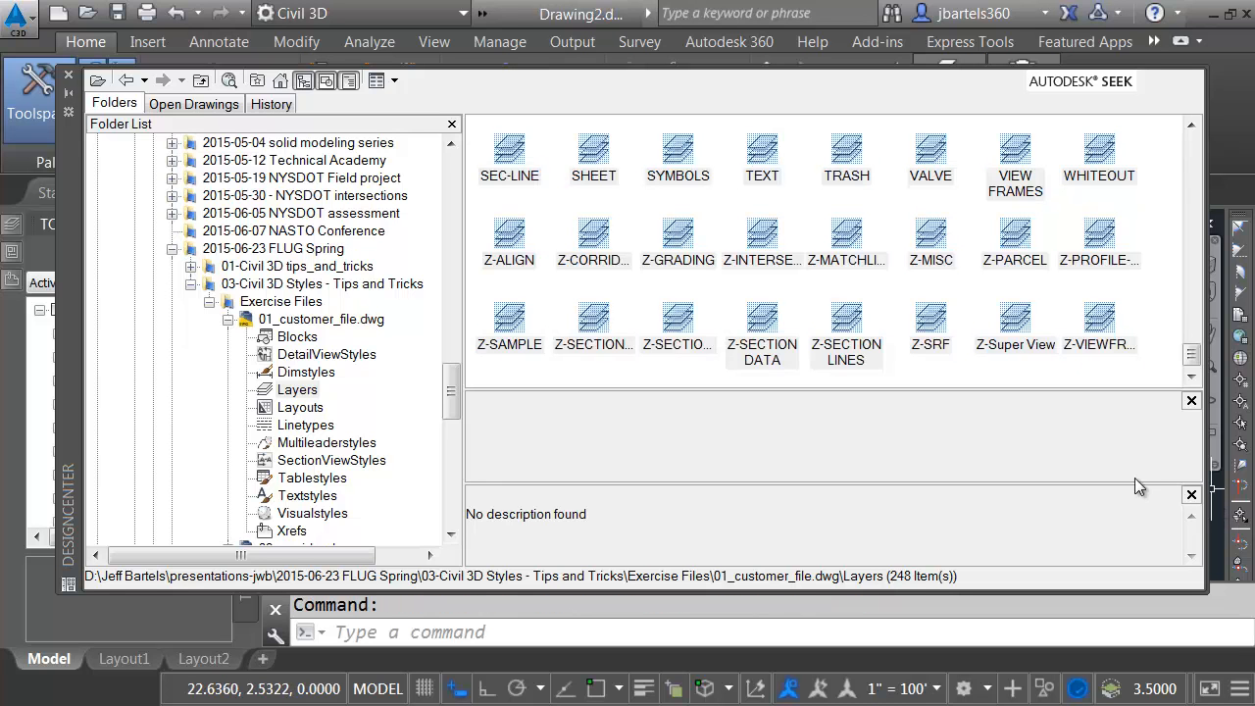
key("ctrl+a")
right_click(1015, 324)
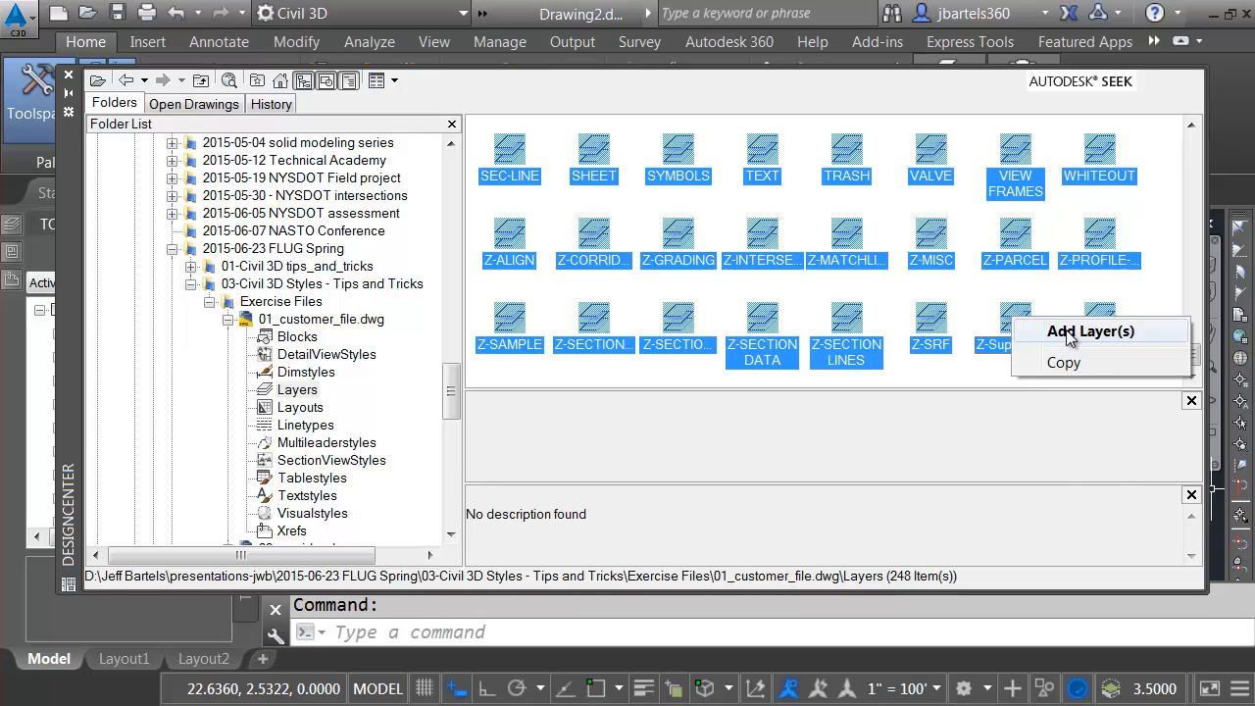
Add the text styles ADSK-General Notes and ROMANS from 01_customer_file.dwg to the current drawing
left_click(312, 496)
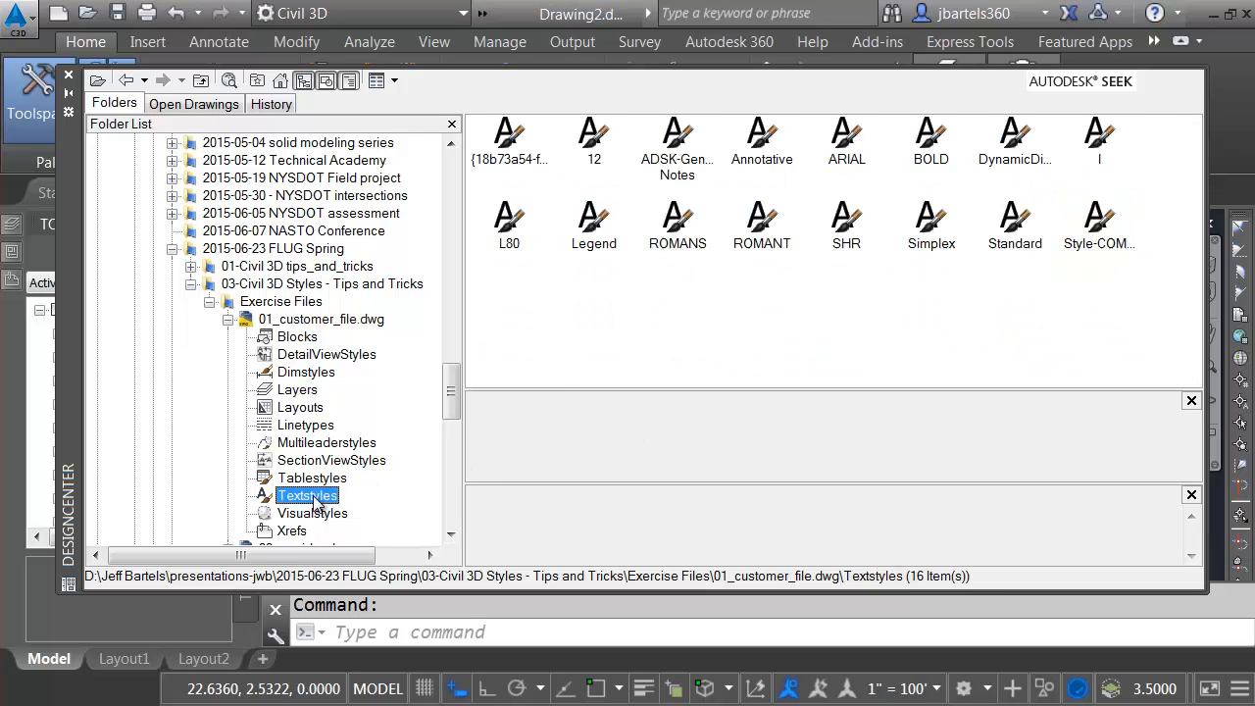
left_click(675, 149)
left_click_drag(1181, 498, 1216, 520)
mouse_move(678, 227)
left_mouse_down()
mouse_move(767, 329)
mouse_move(1215, 519)
mouse_move(1221, 534)
left_mouse_up()
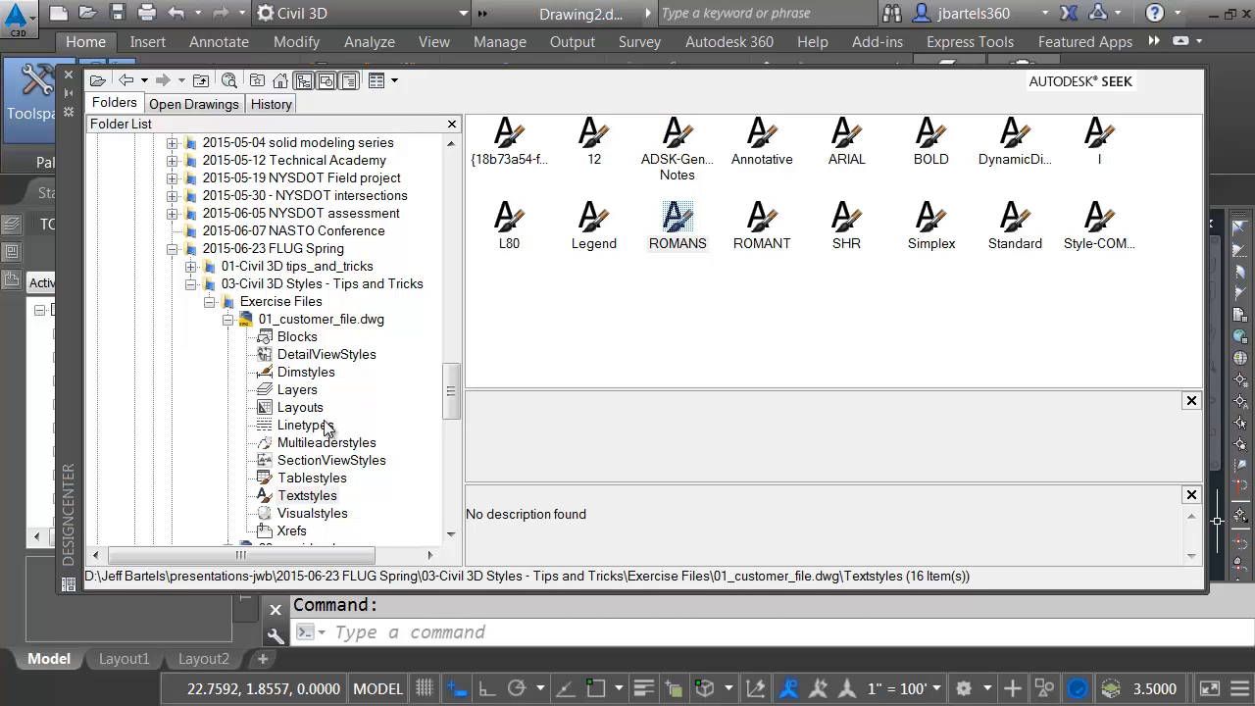
Add the dimension styles ADSK, ADSK$0 and ADSK$4 from 01_customer_file.dwg to the drawing and close DesignCenter
left_click(306, 373)
mouse_move(724, 210)
left_mouse_down()
mouse_move(500, 137)
mouse_move(634, 228)
mouse_move(1221, 532)
left_mouse_up()
left_click(684, 325)
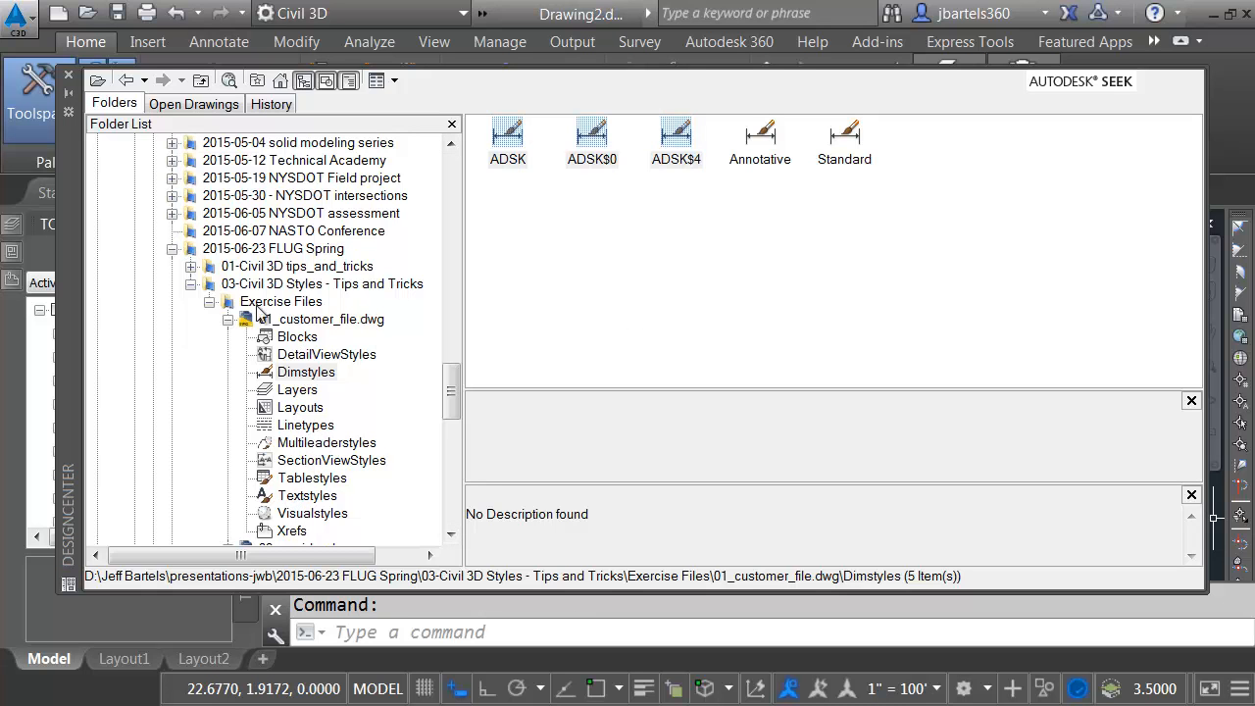
left_click(68, 75)
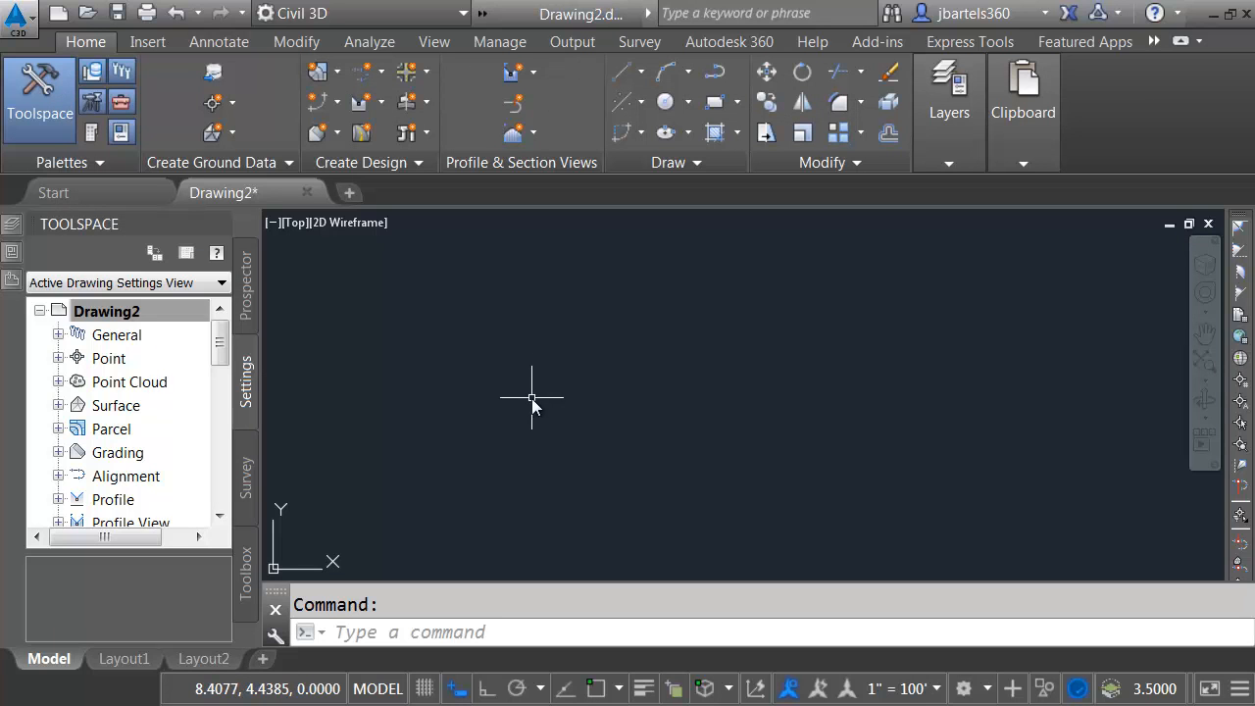
Open the drawing's label style defaults, expand all property groups and set the label text style to ROMANS
right_click(98, 309)
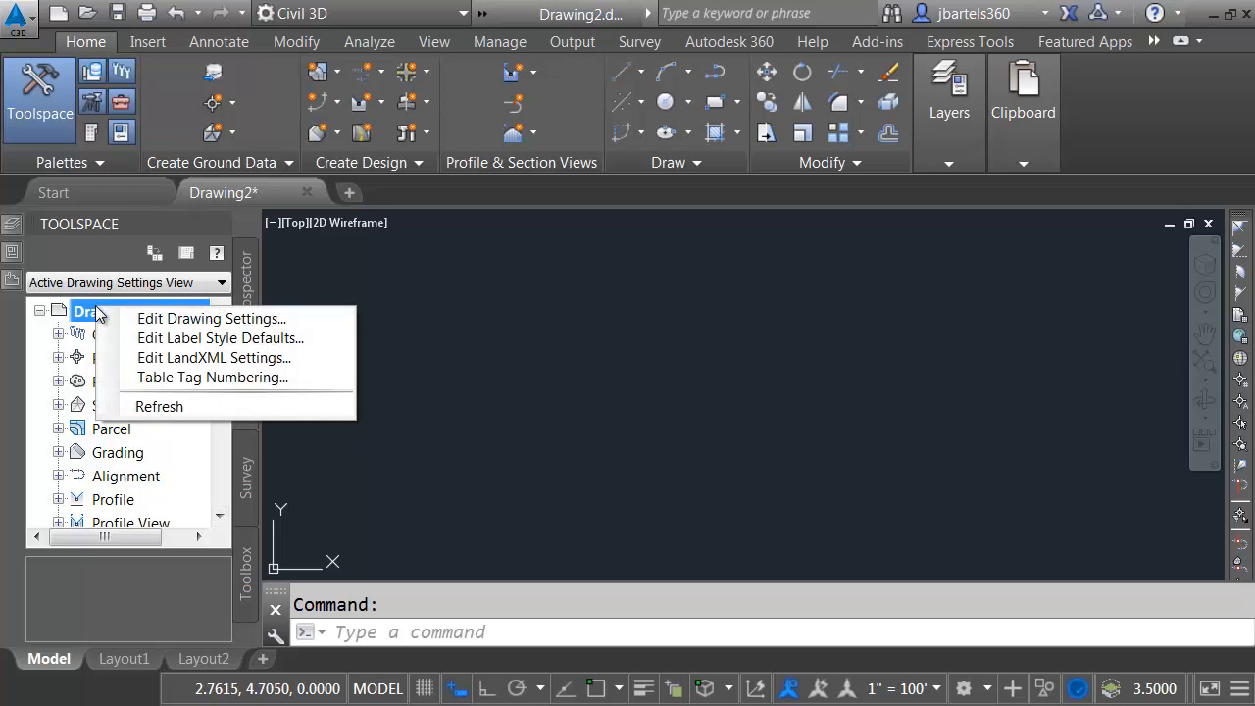
left_click(142, 338)
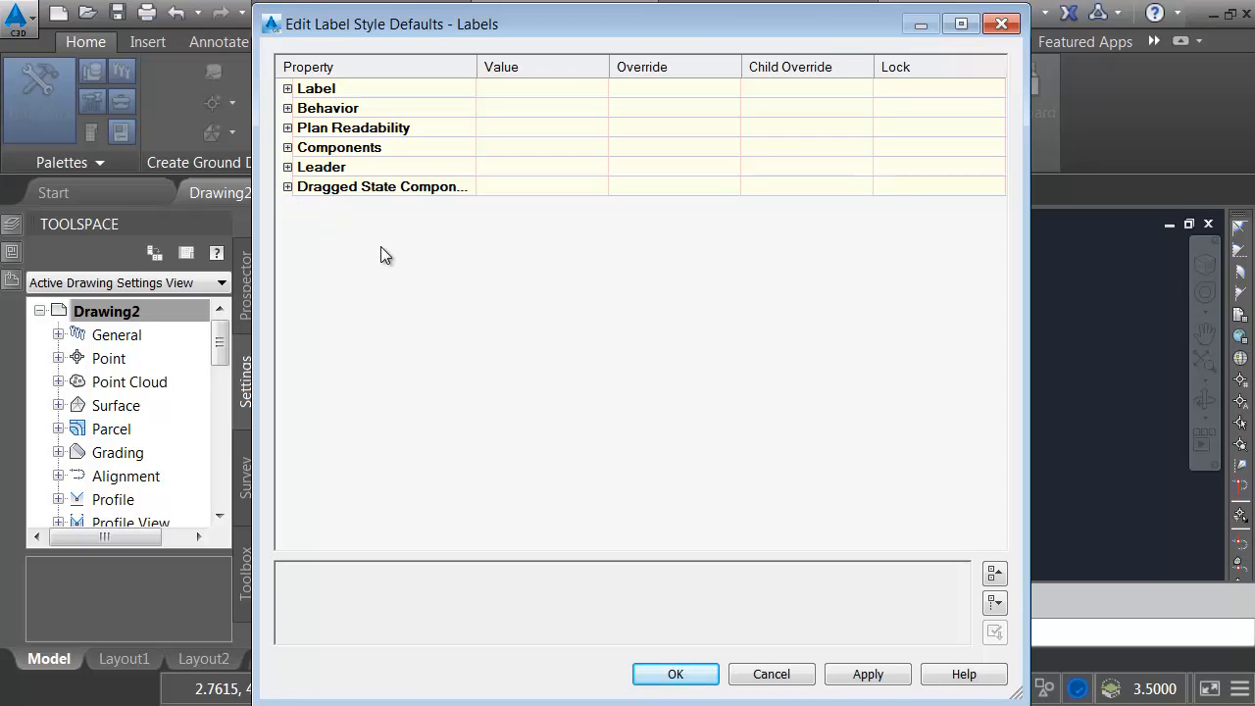
left_click(287, 88)
left_click(287, 166)
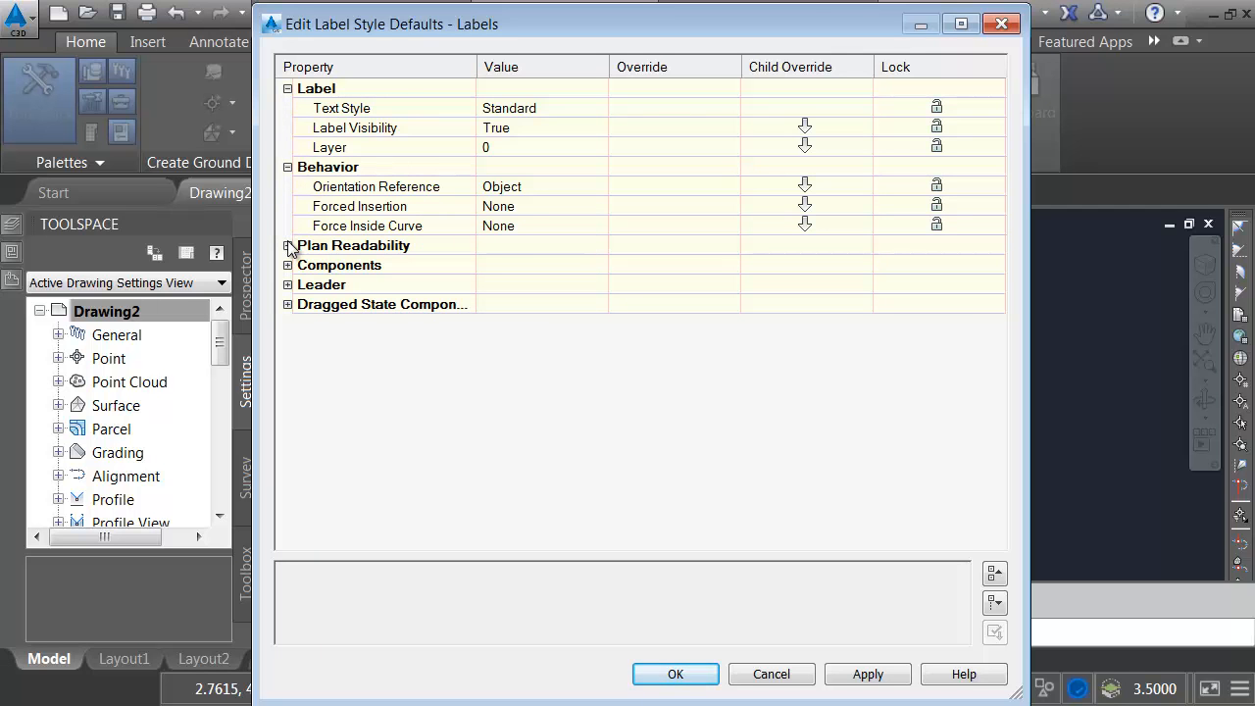
left_click(994, 606)
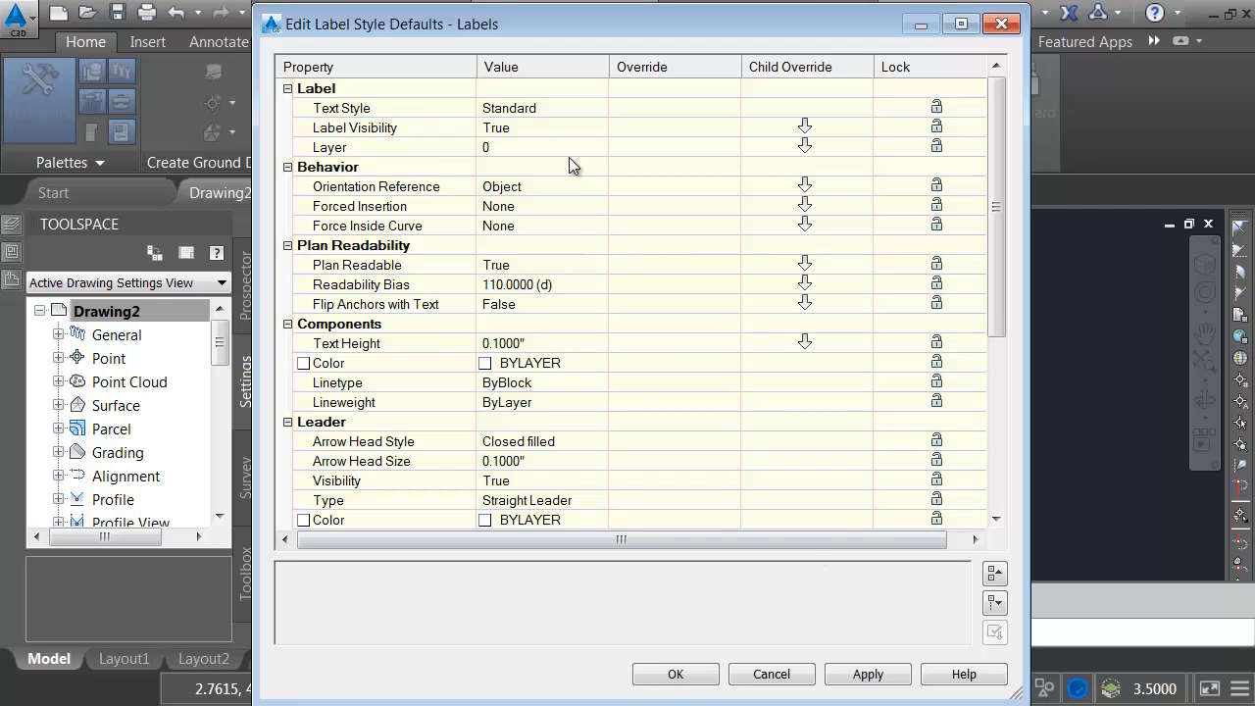
left_click(545, 106)
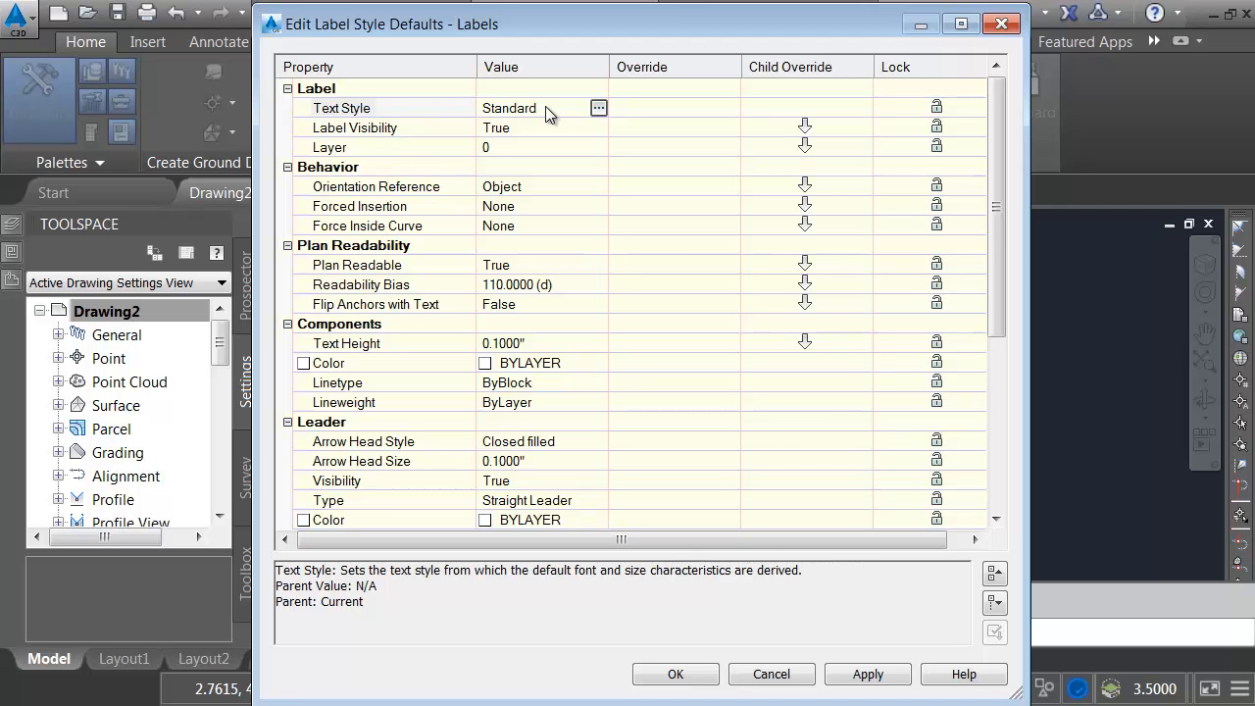
left_click(598, 108)
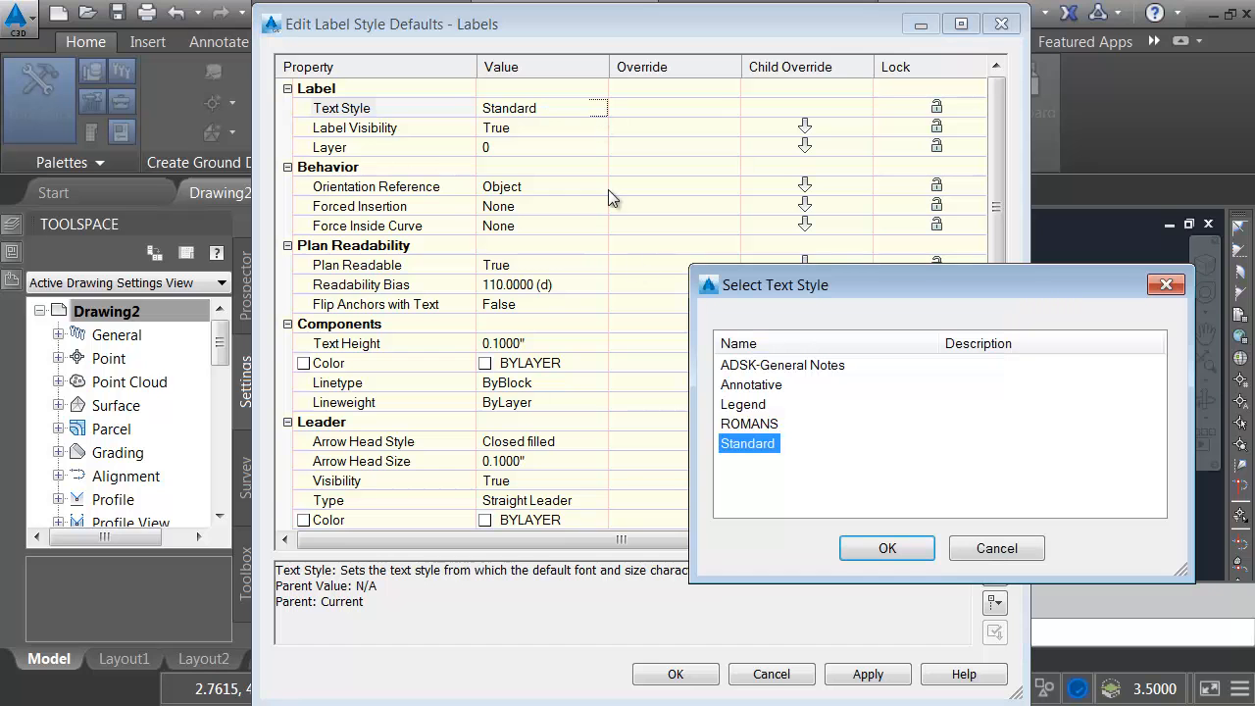
left_click(737, 424)
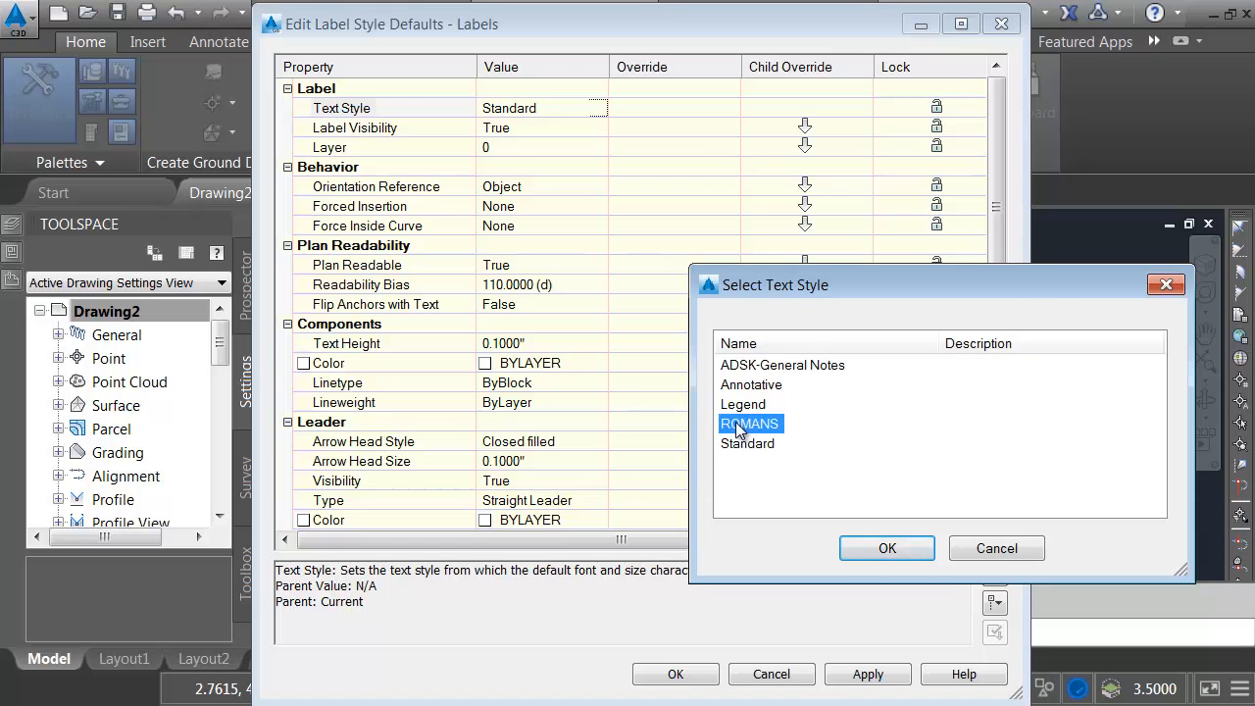
left_click(866, 550)
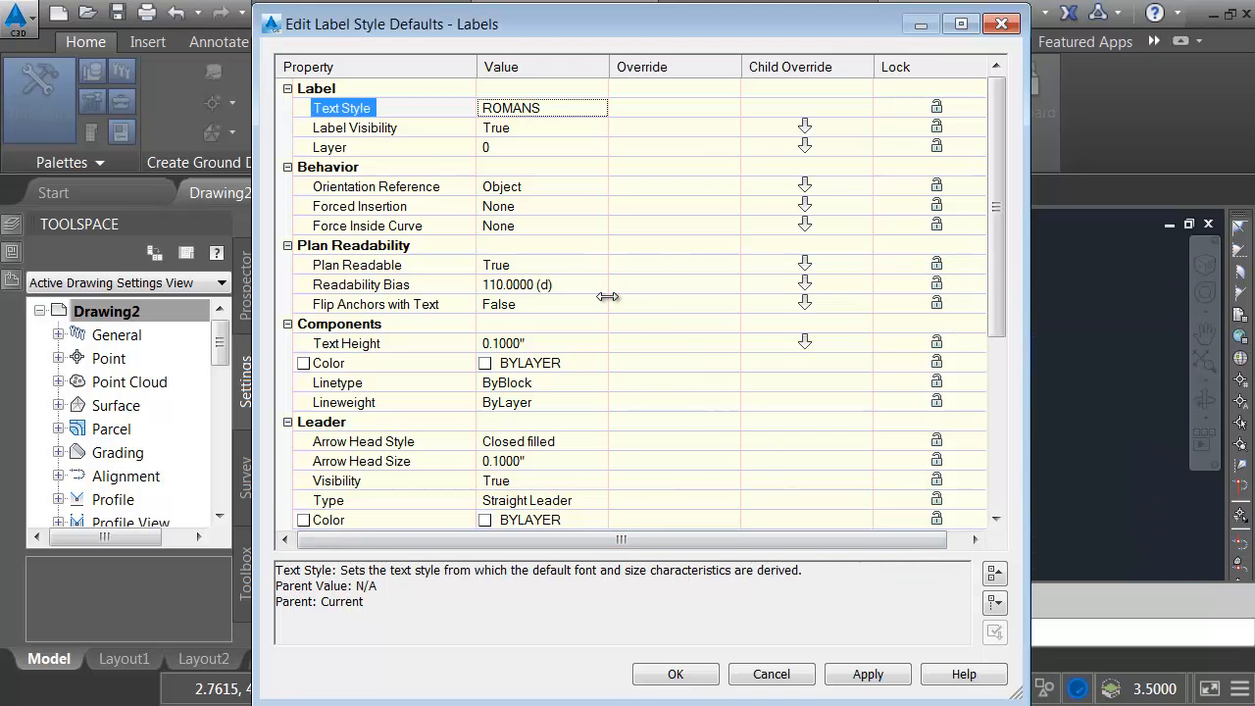
Set the plan readability bias in the label style defaults to 90 degrees
left_click(529, 284)
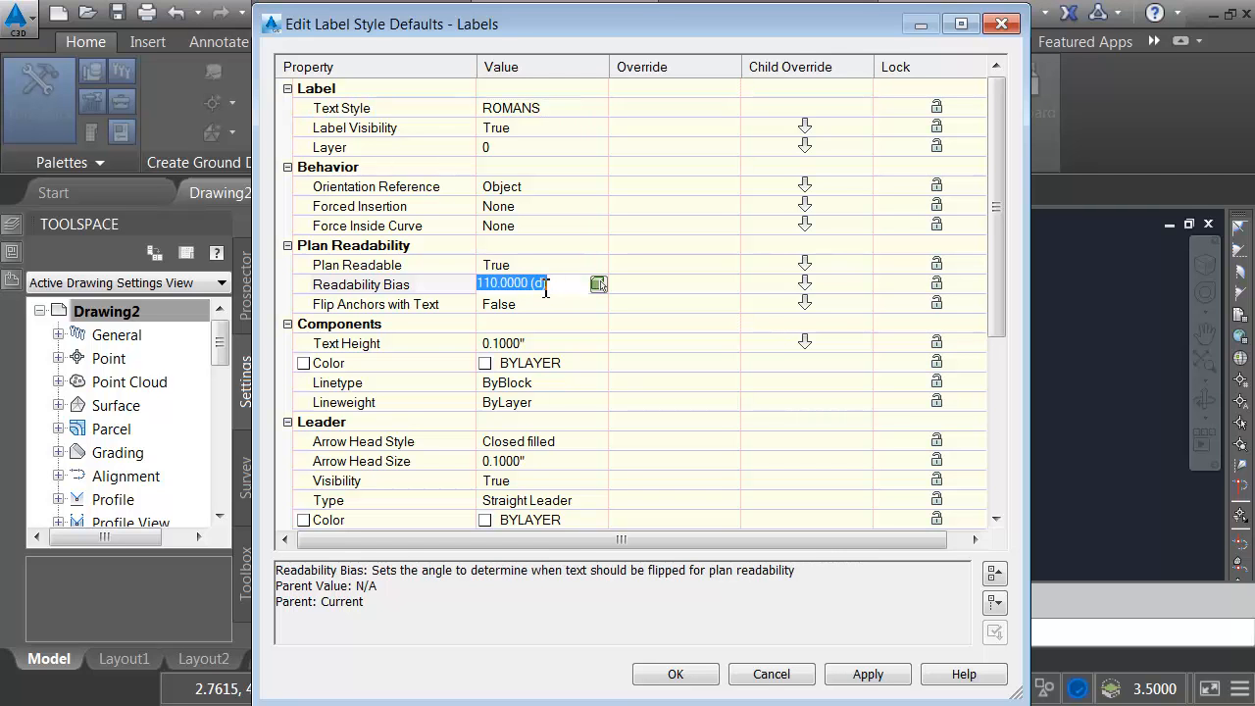
type("90")
key("Return")
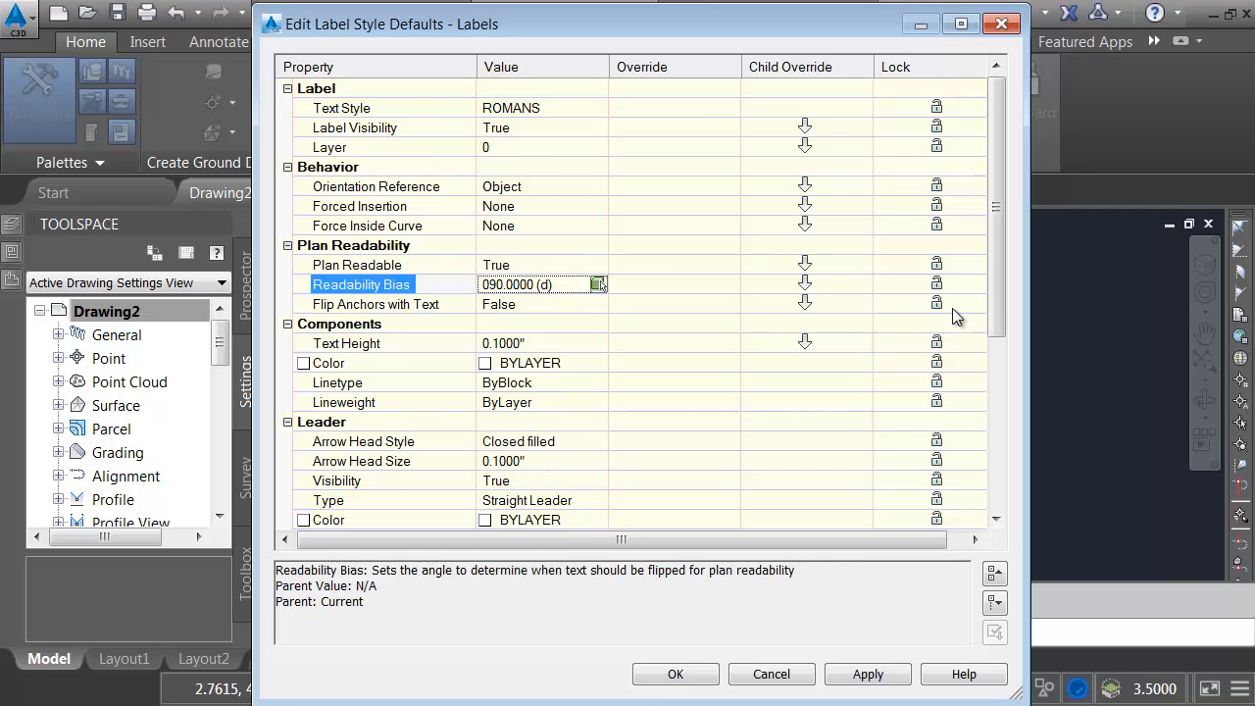
Set the text height to 0.125" for both the label components and the dragged state components
left_click_drag(994, 294, 998, 379)
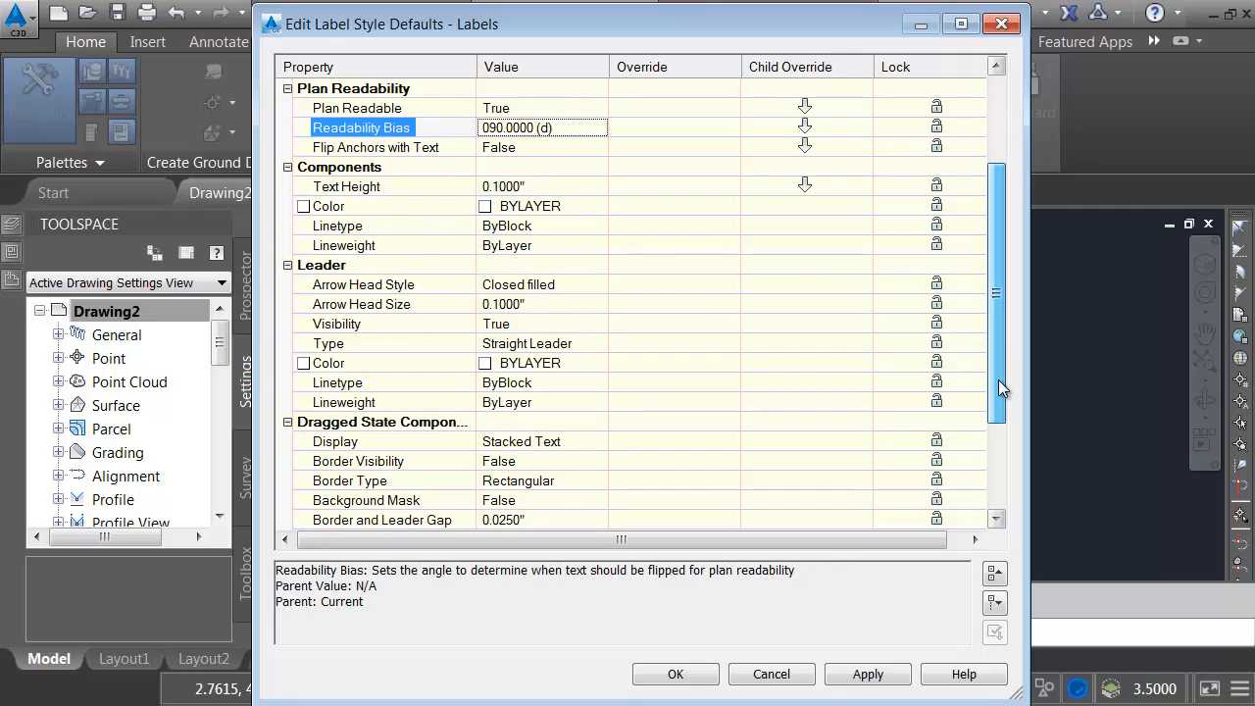
left_click(497, 187)
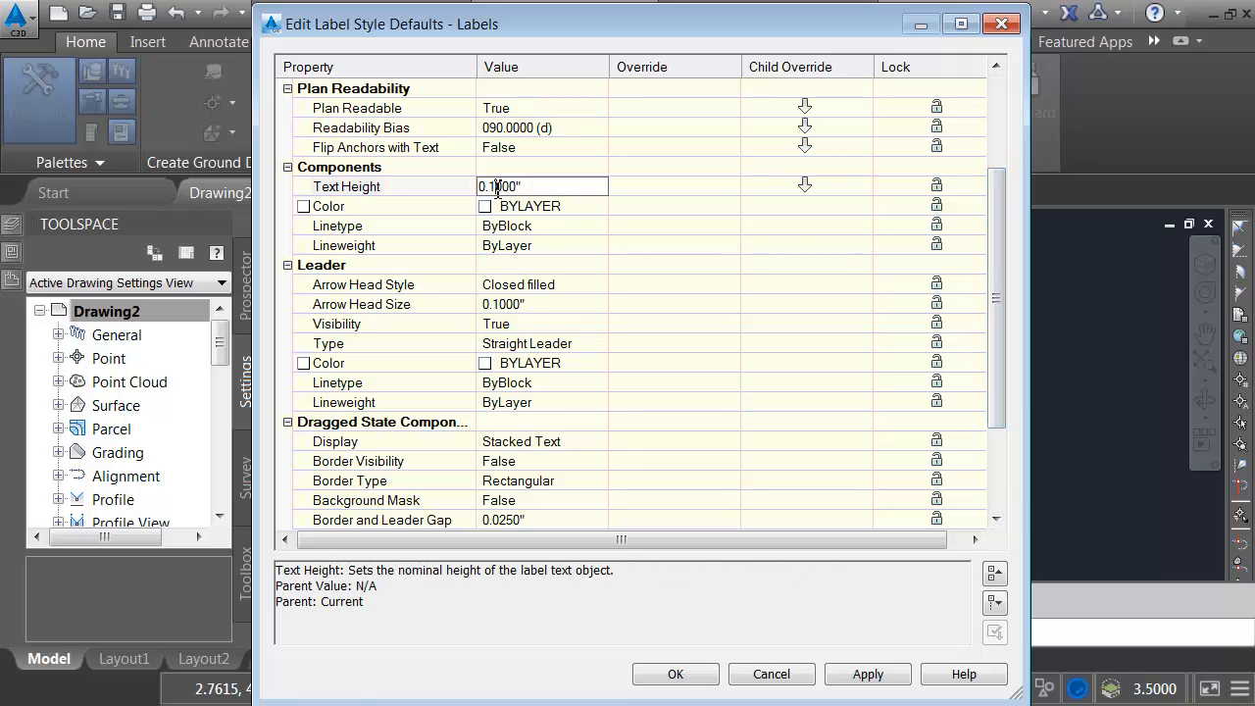
left_click_drag(495, 188, 509, 193)
type("25")
left_click_drag(996, 310, 995, 341)
left_click(495, 481)
left_click_drag(495, 481, 511, 482)
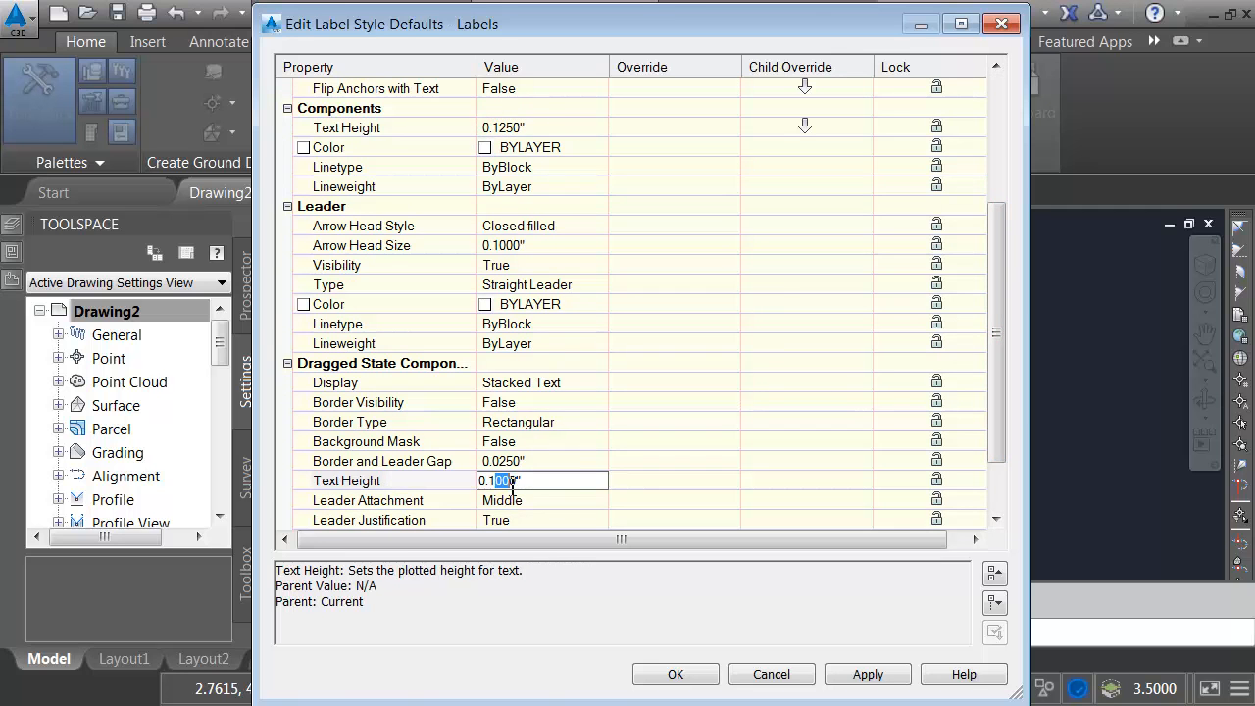
type("25")
left_click(562, 455)
Turn on the child override for every label, behavior, plan readability and component text height default that offers it, and accept the settings
left_click_drag(991, 366, 1000, 239)
left_click(805, 130)
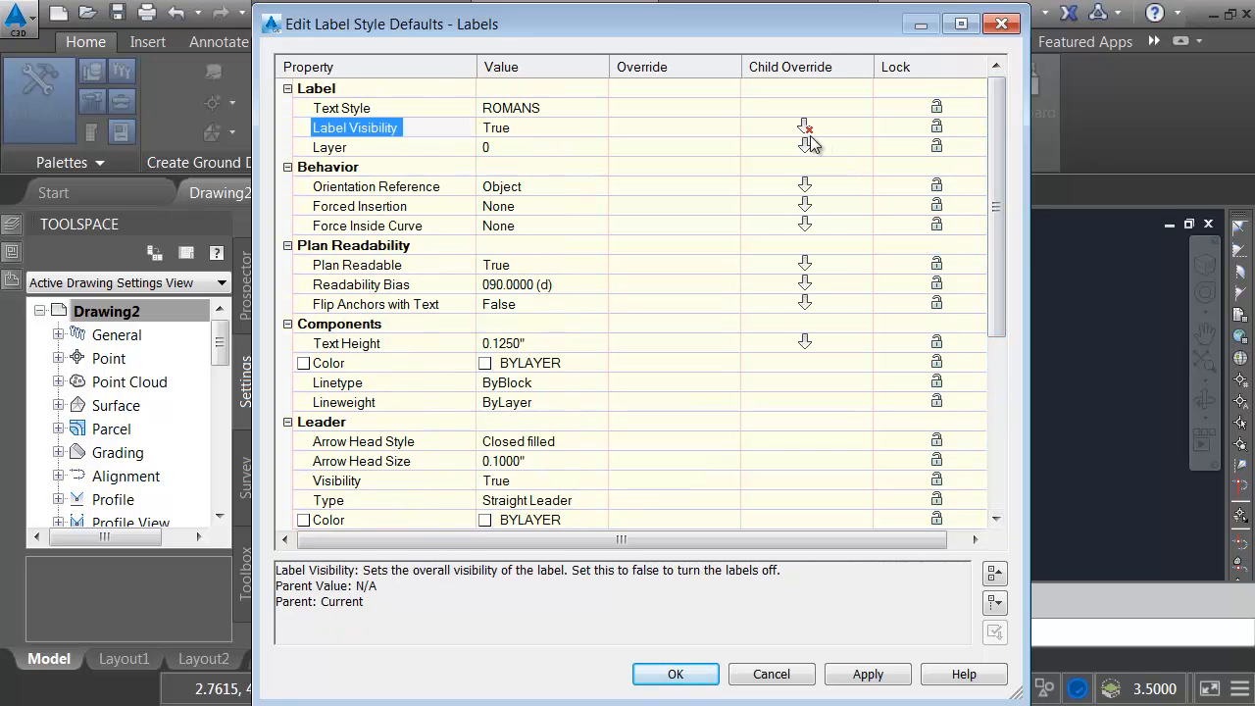
left_click(805, 147)
left_click(808, 188)
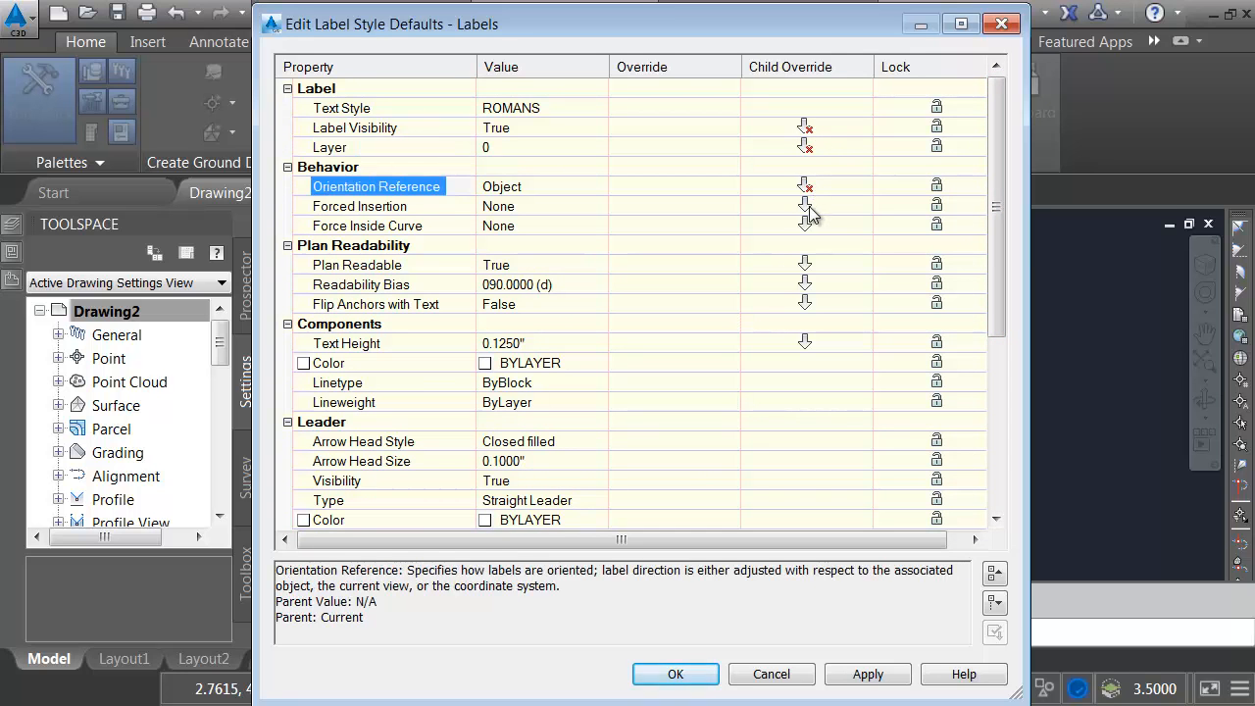
left_click(806, 206)
left_click(804, 225)
left_click(805, 265)
left_click(806, 284)
left_click(805, 304)
left_click(805, 343)
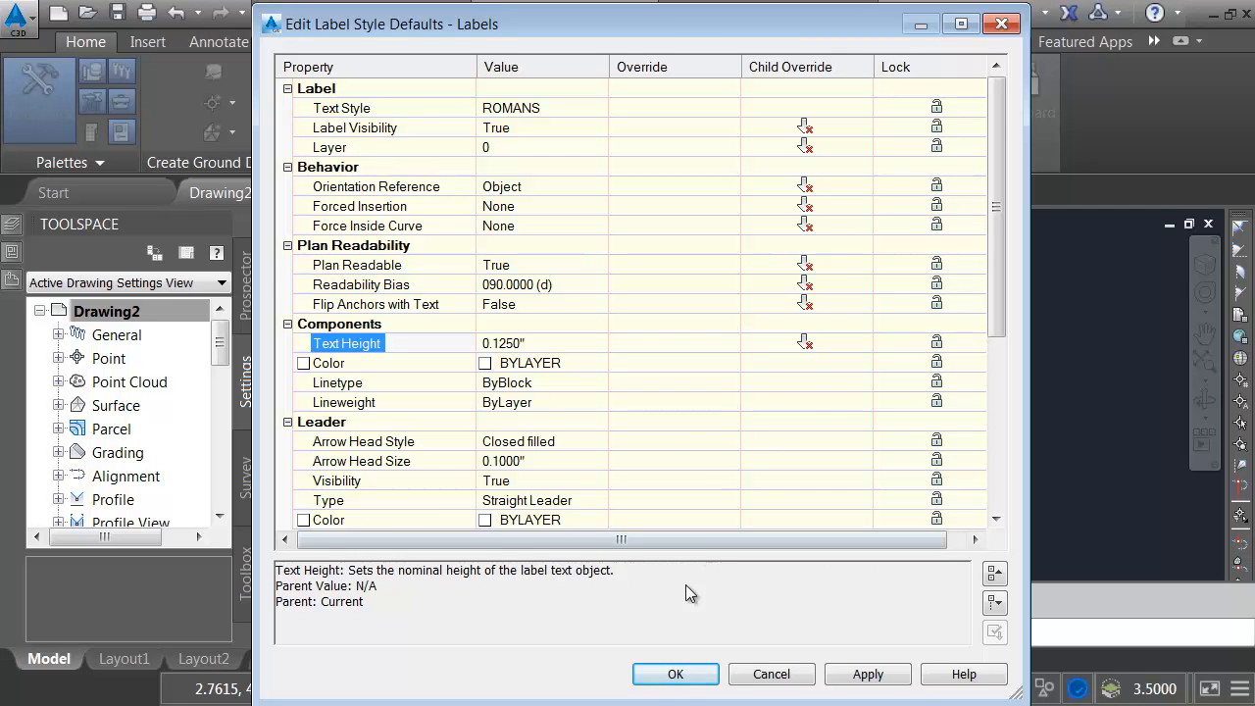
left_click(676, 673)
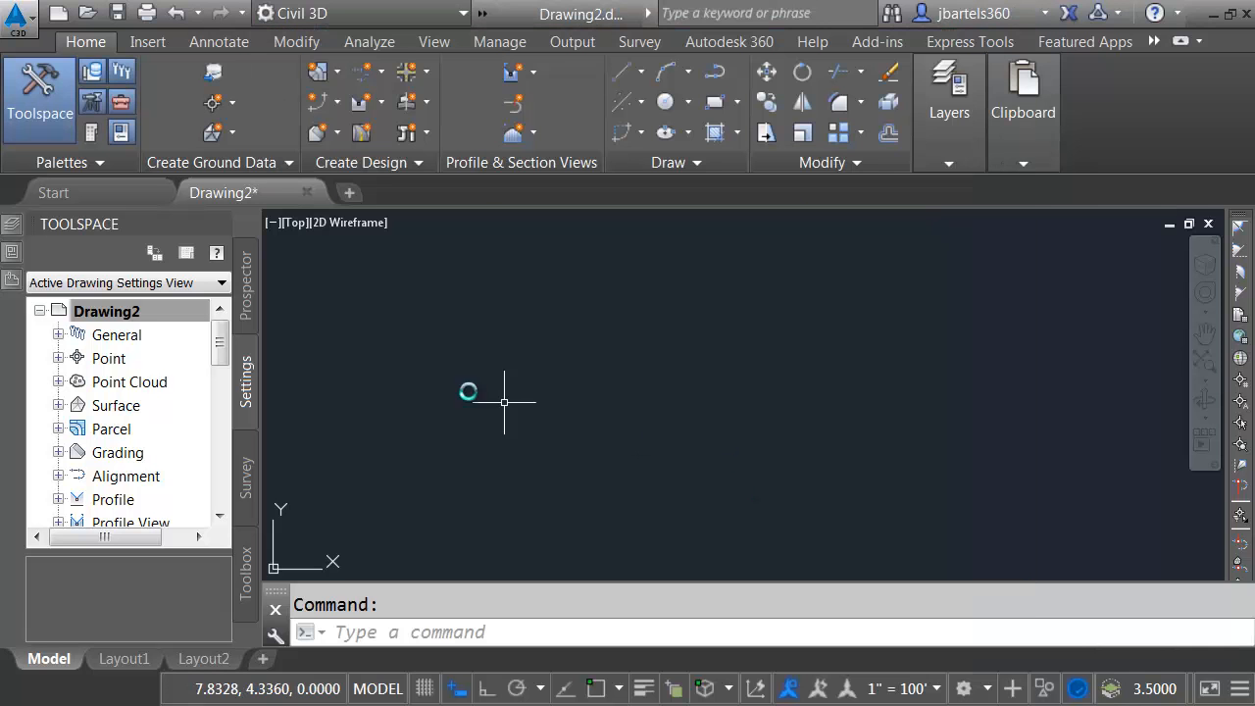
Reopen the drawing's label style defaults, review the settings with all property groups expanded, and close them
right_click(109, 310)
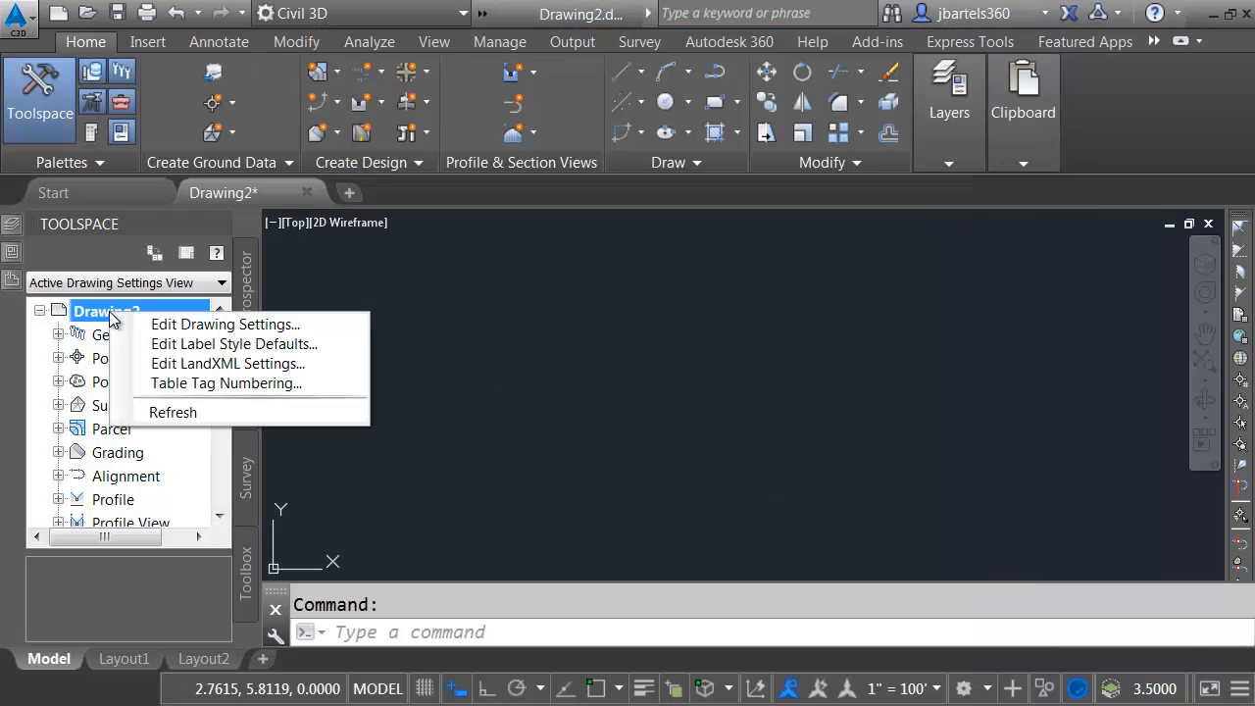
left_click(152, 344)
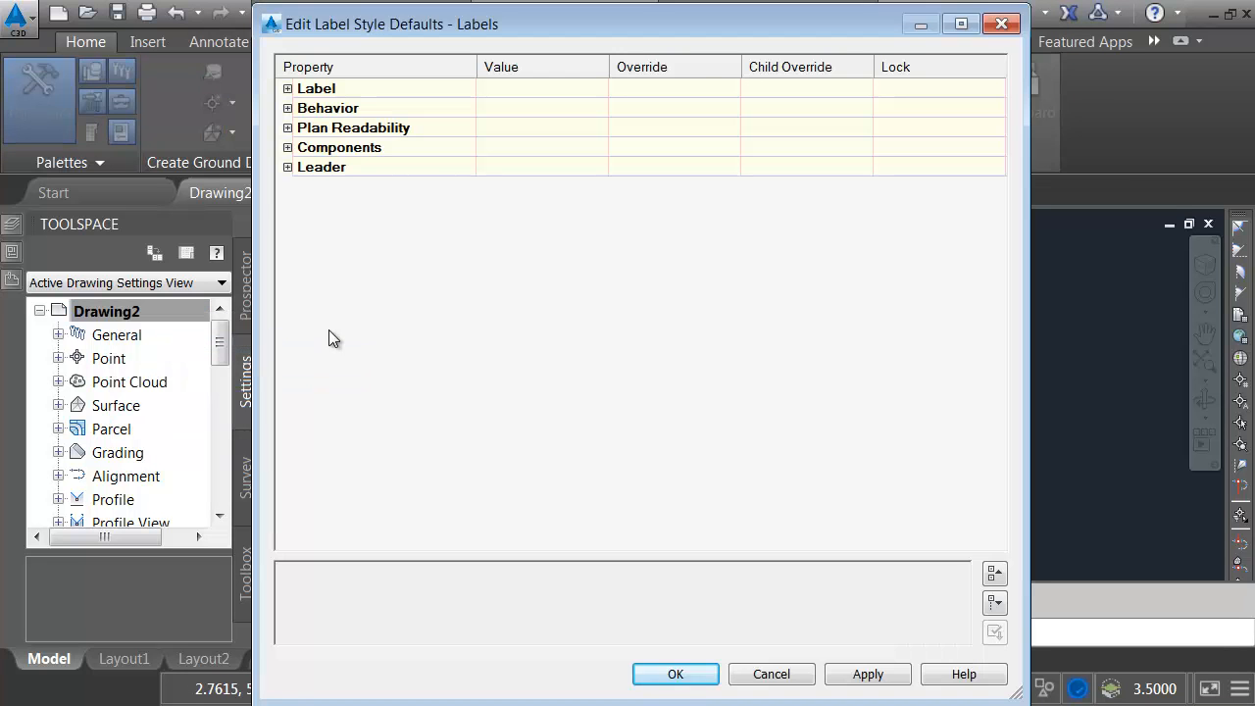
left_click(994, 572)
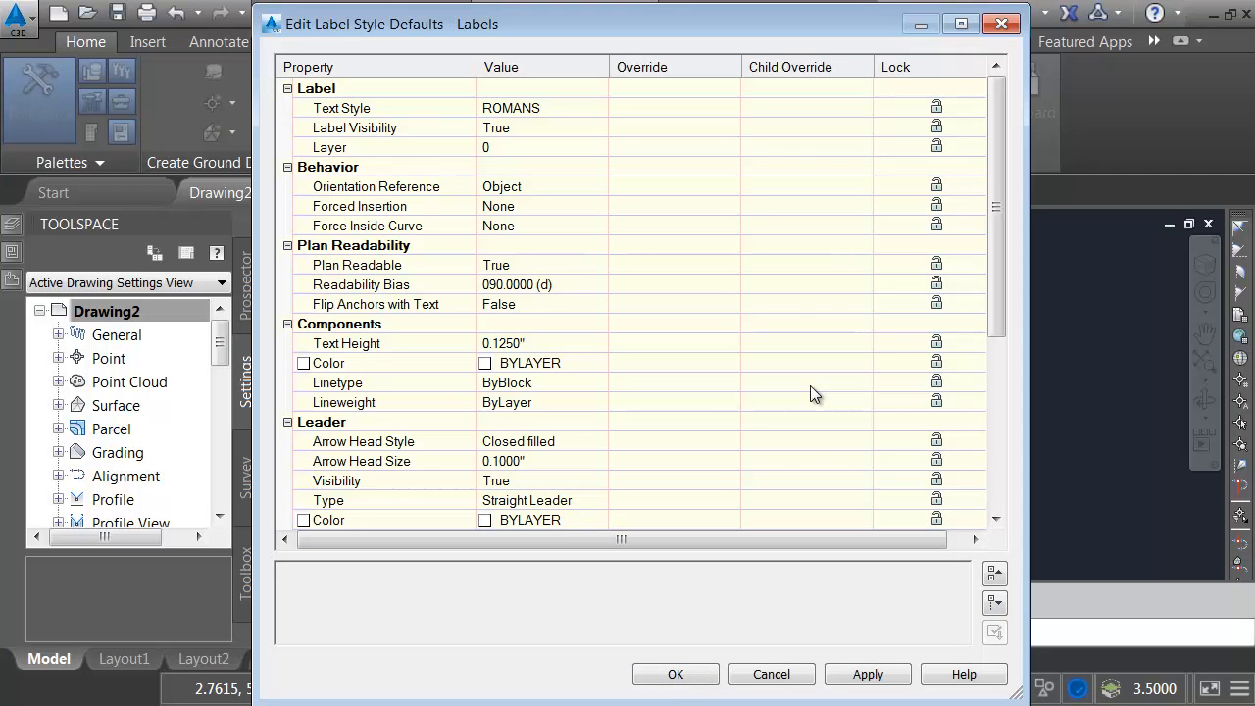
left_click(674, 674)
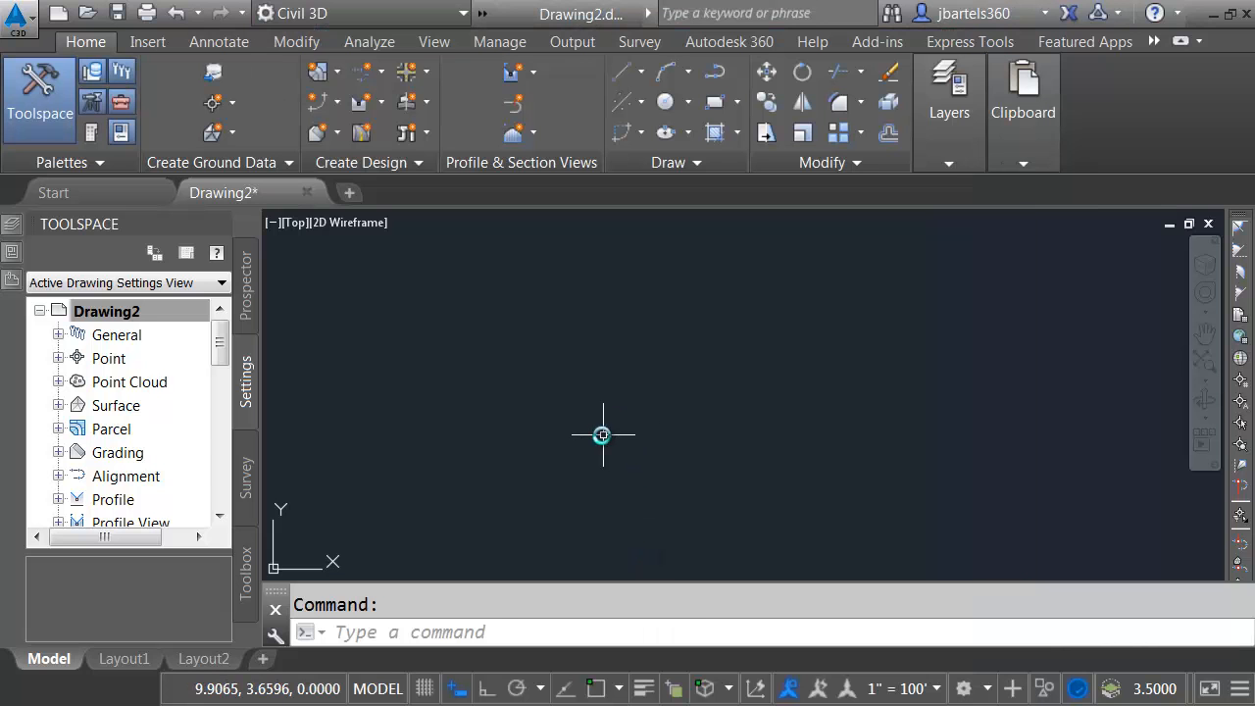
Open the drawing settings of Drawing2 and bring up its object layer assignments
left_click(467, 420)
left_click(104, 312)
right_click(125, 311)
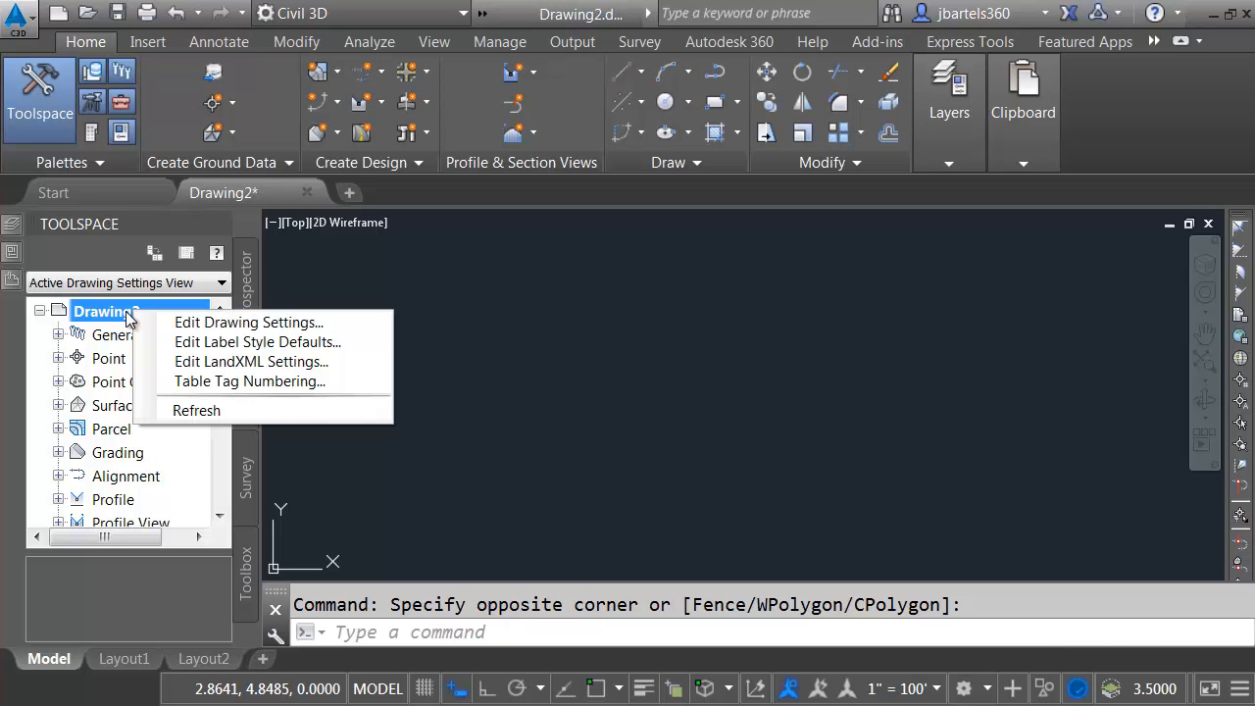
left_click(187, 323)
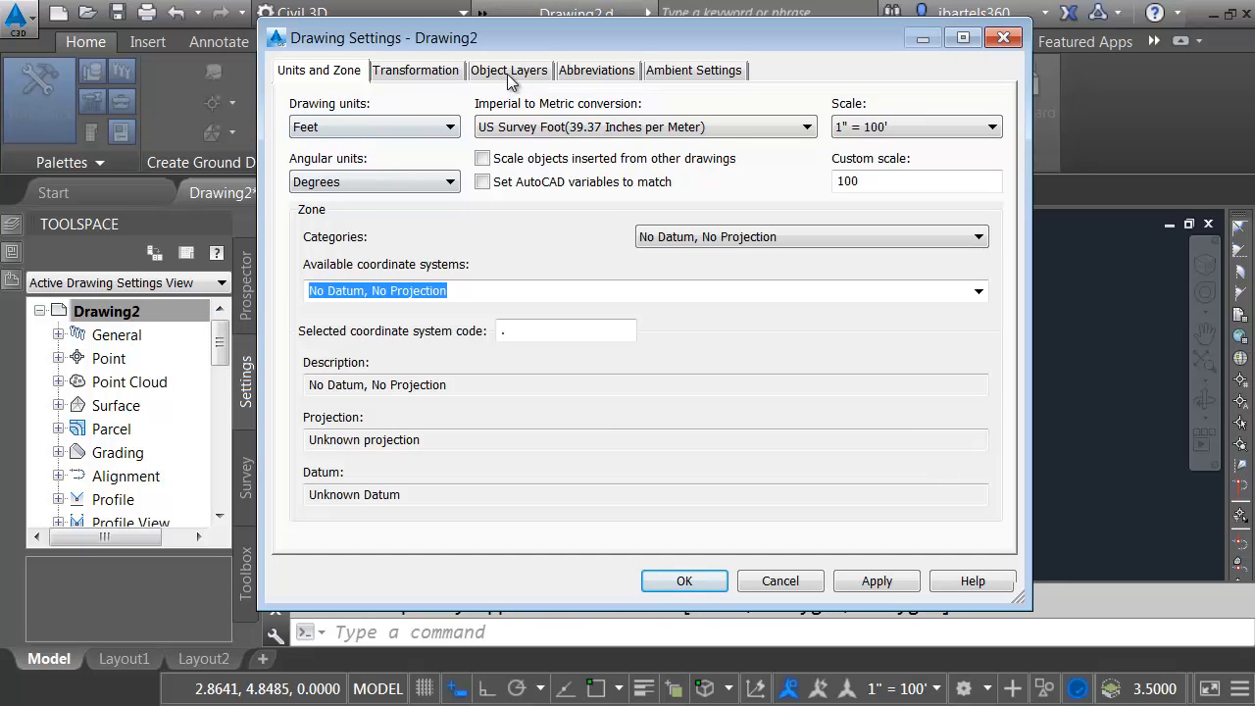
left_click(510, 71)
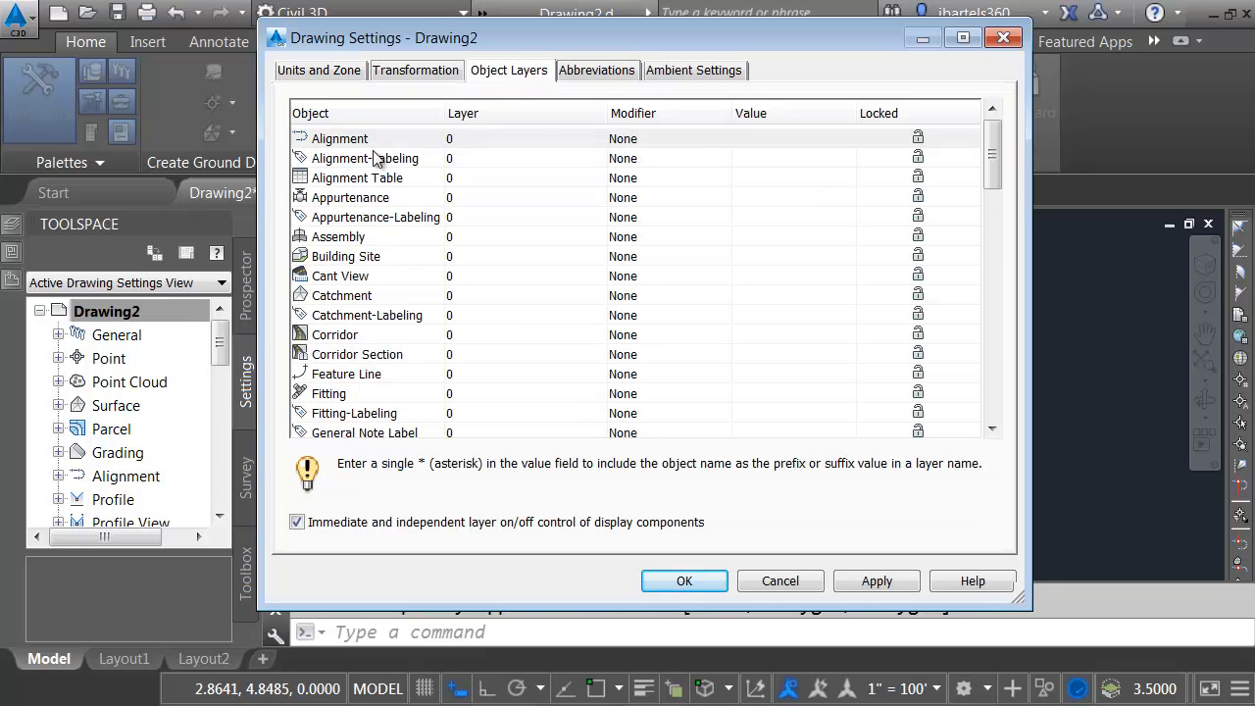
mouse_move(993, 159)
left_mouse_down()
mouse_move(998, 388)
mouse_move(1009, 156)
left_mouse_up()
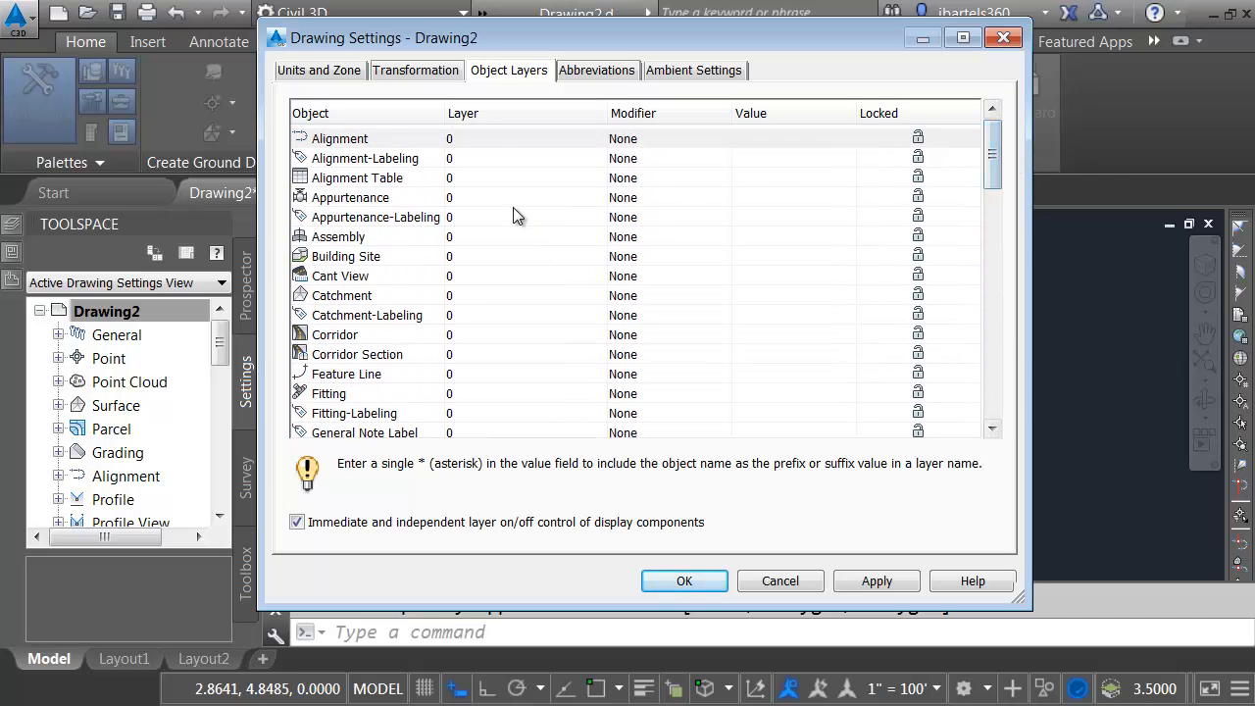
Assign the layer Z-ALIGN from Drawing2.dwg to the Alignment object and accept the drawing settings
left_click(471, 138)
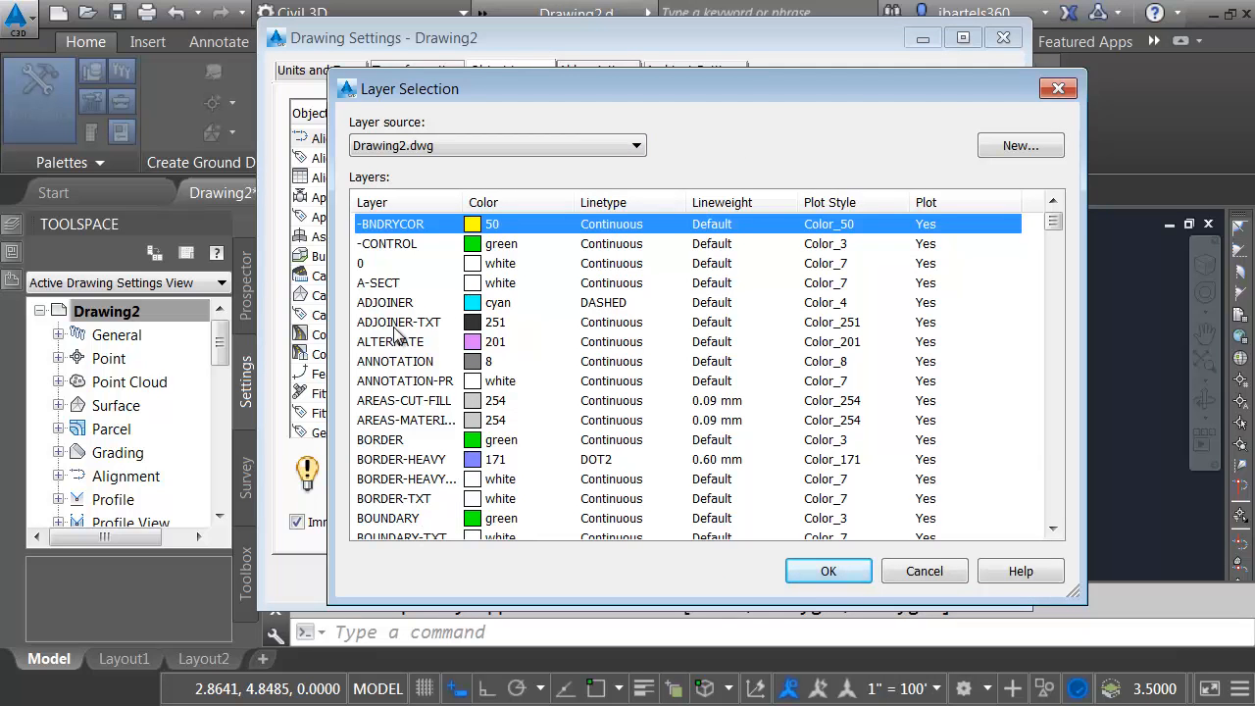
left_click(481, 142)
left_click(460, 160)
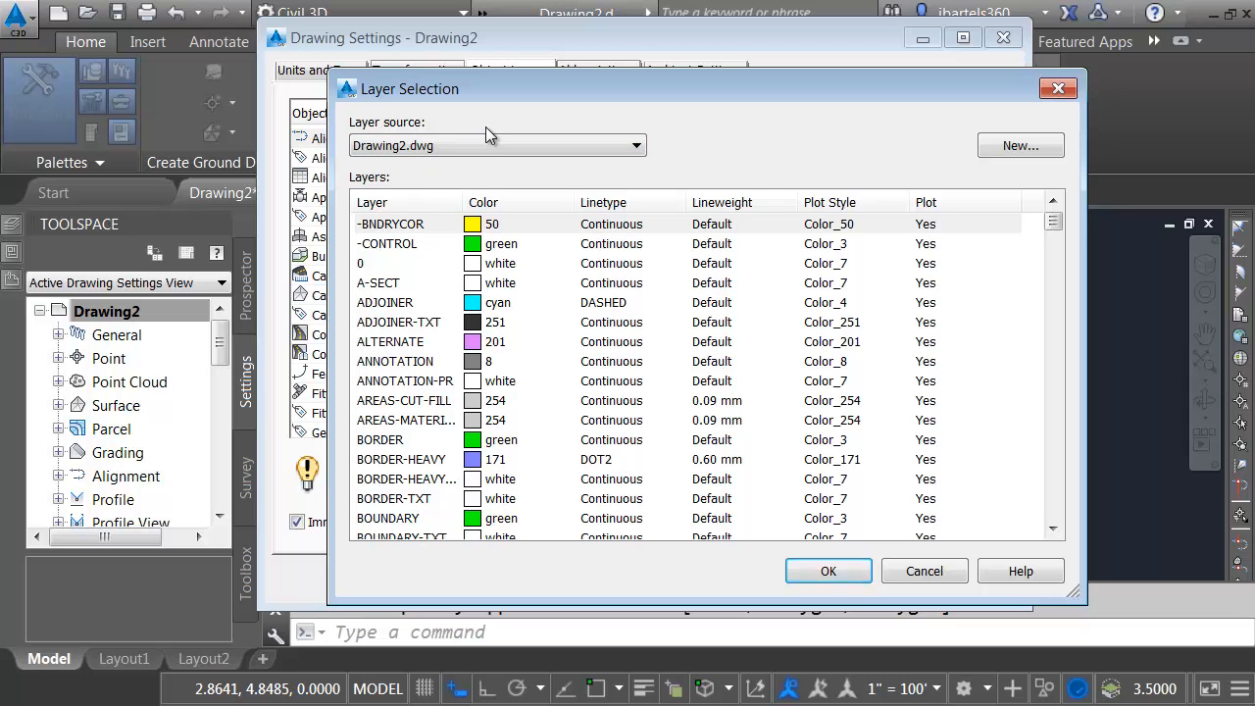
left_click_drag(1052, 224, 1069, 495)
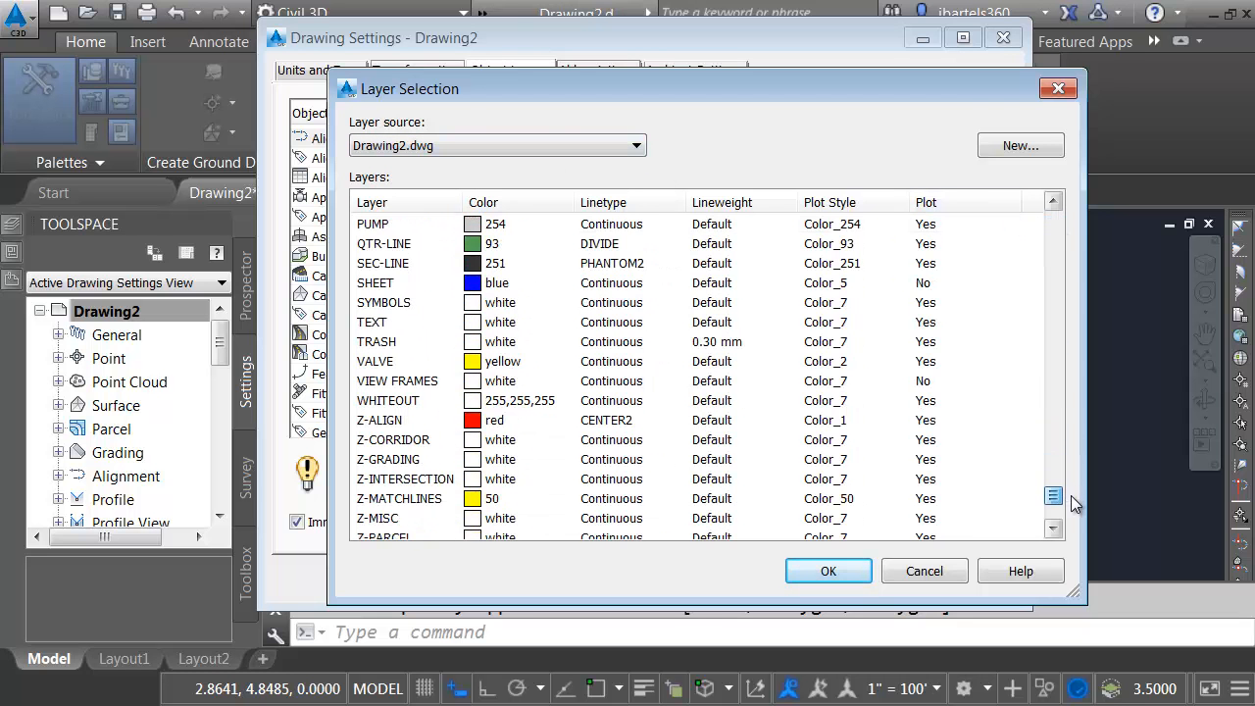
left_click(373, 424)
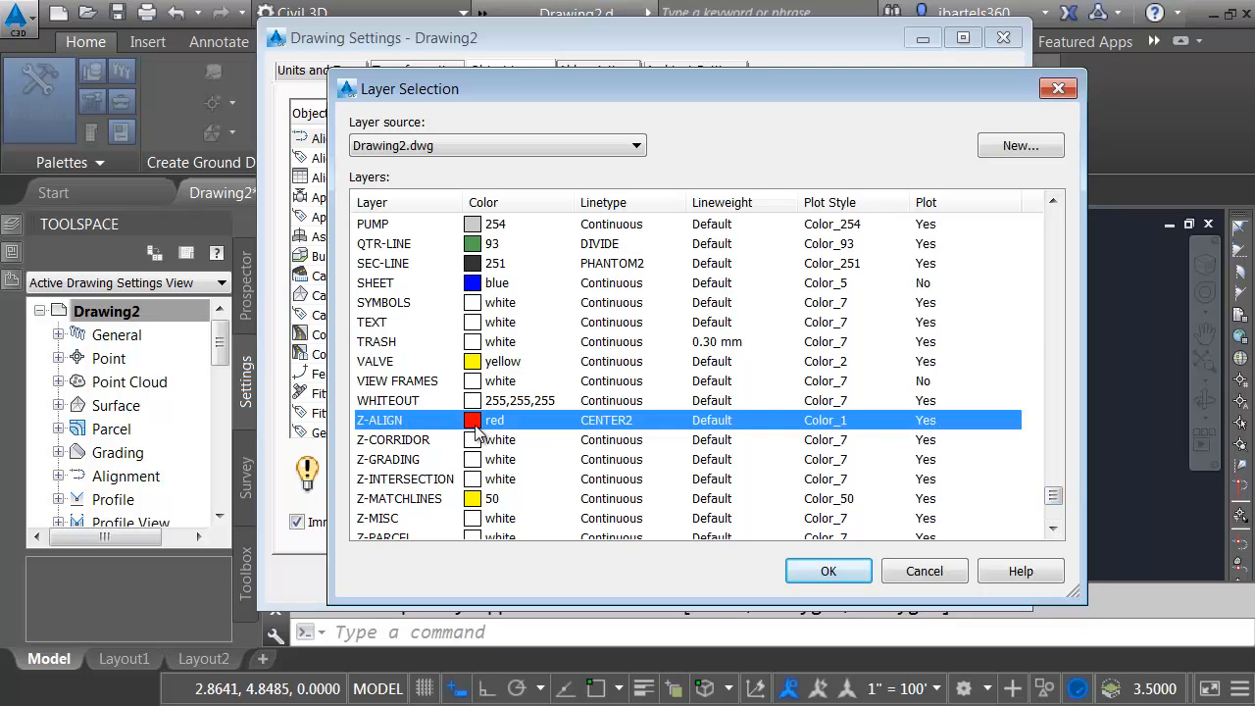
left_click(824, 572)
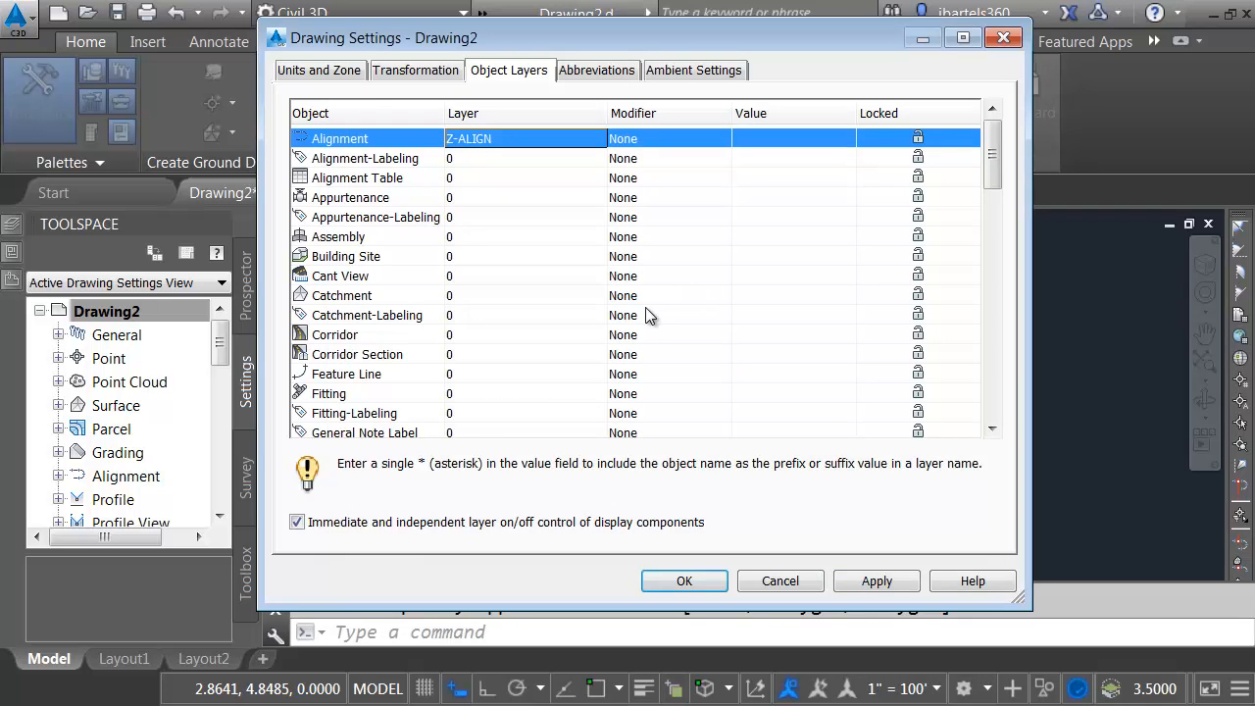
left_click(681, 581)
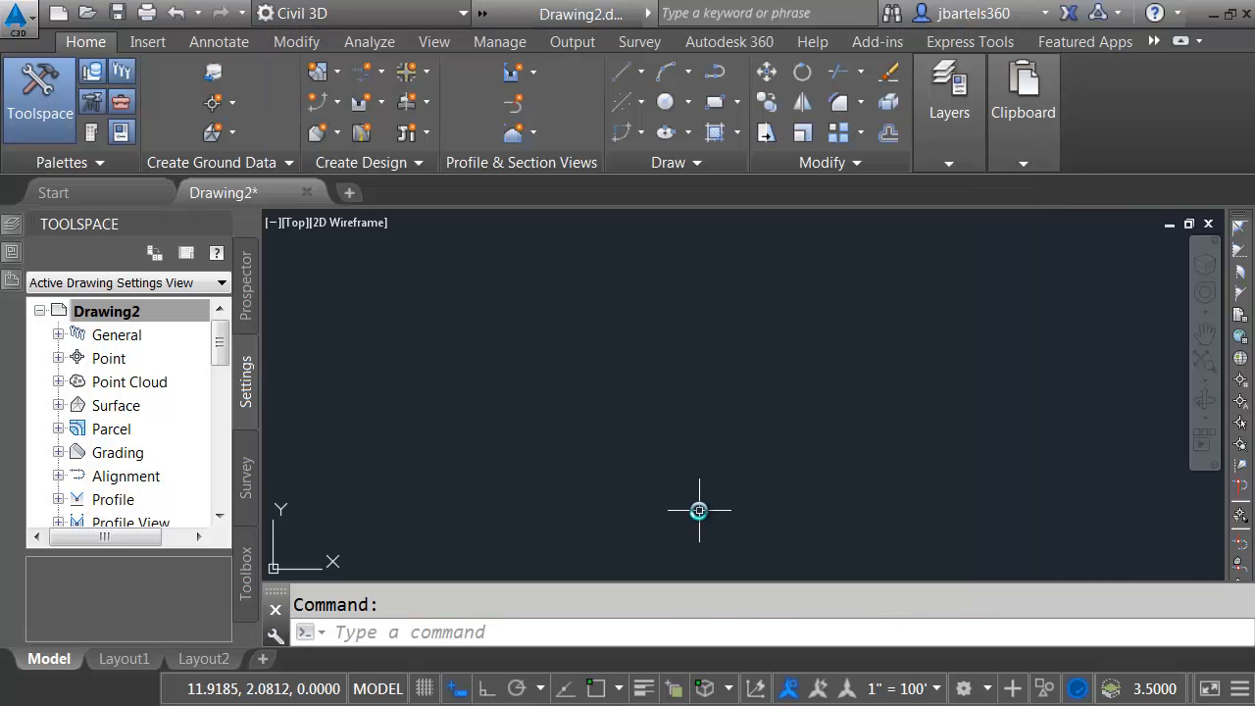
Start a new alignment layout to check the default alignment layer, and close it without creating anything
left_click(369, 73)
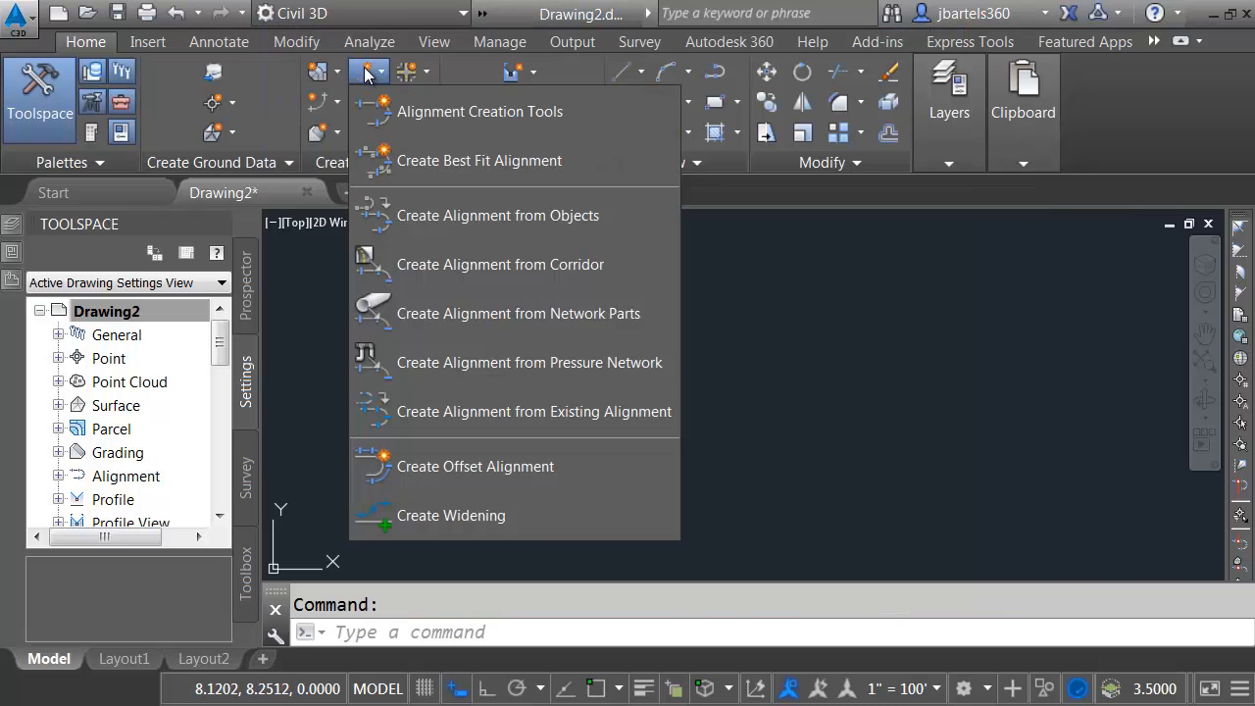
left_click(424, 112)
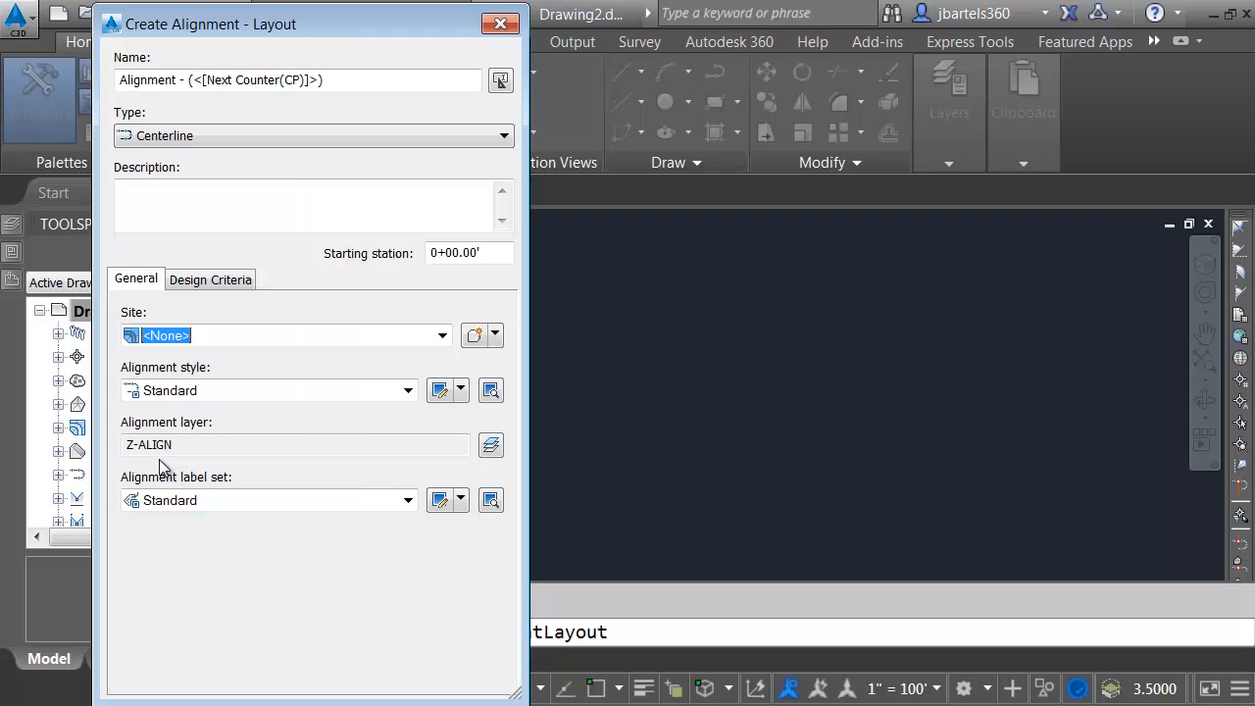
left_click(499, 25)
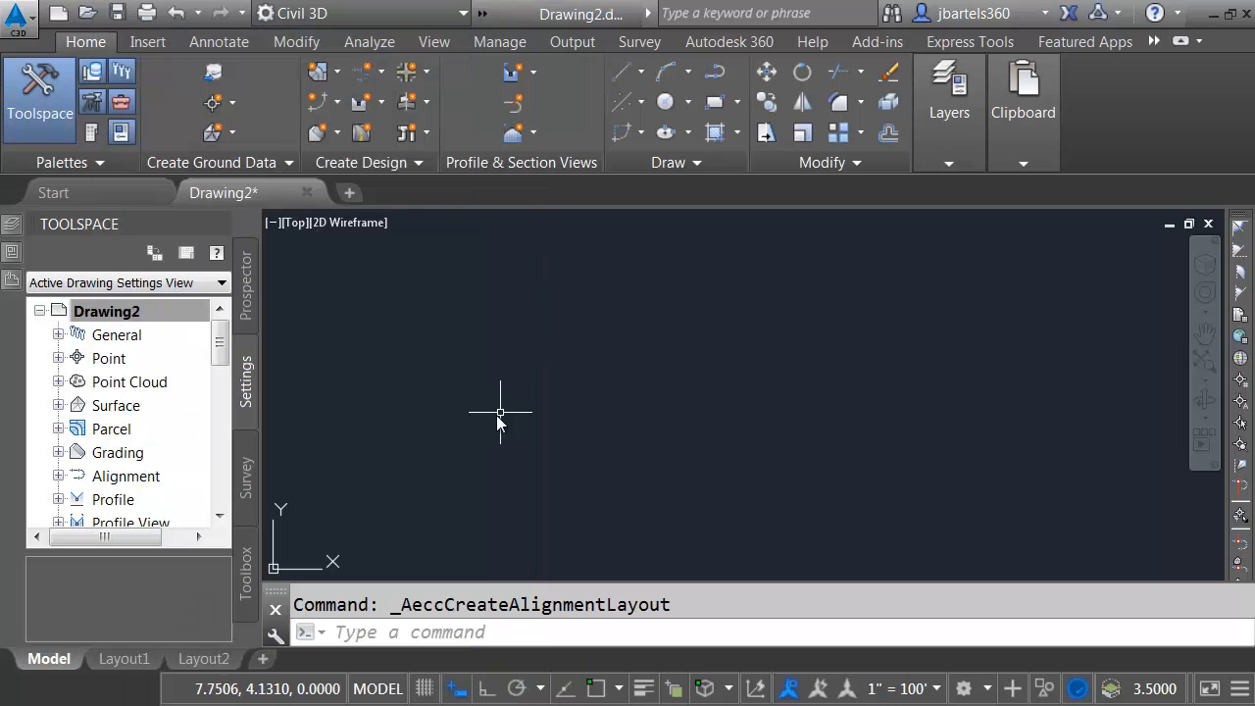
Add a suffix modifier with the value -* to the Alignment object's layer in the drawing settings and accept
right_click(114, 312)
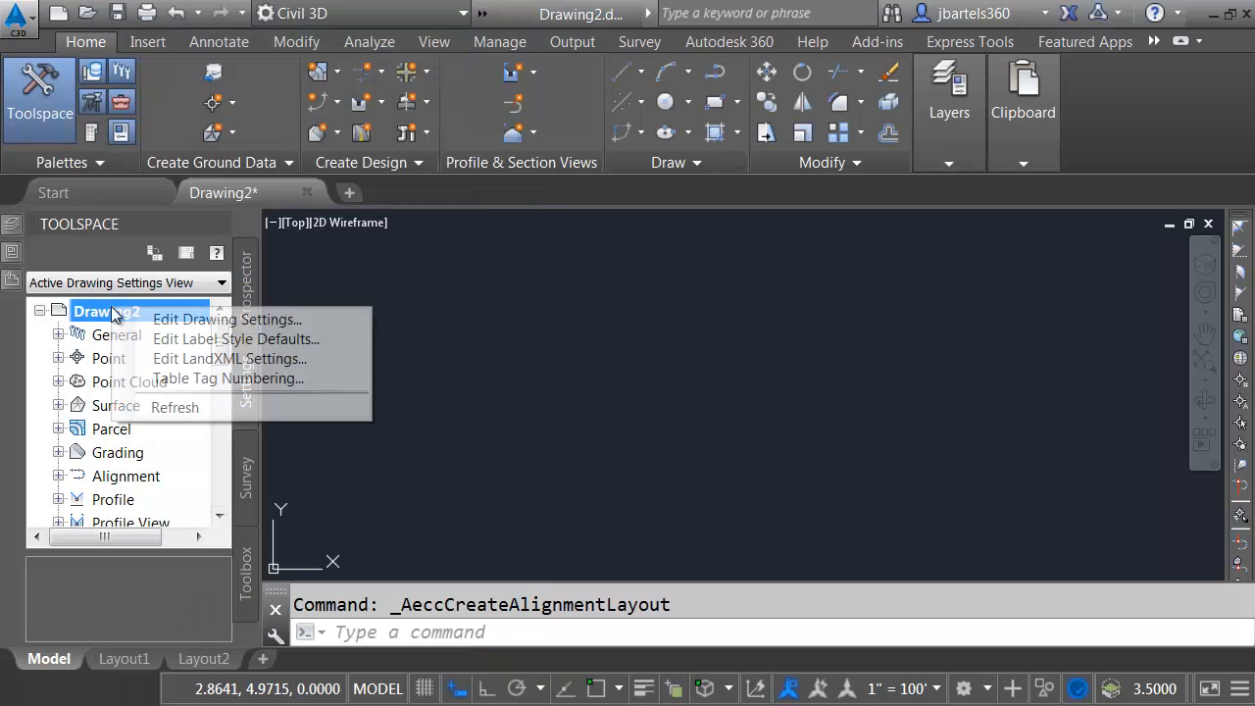
left_click(167, 323)
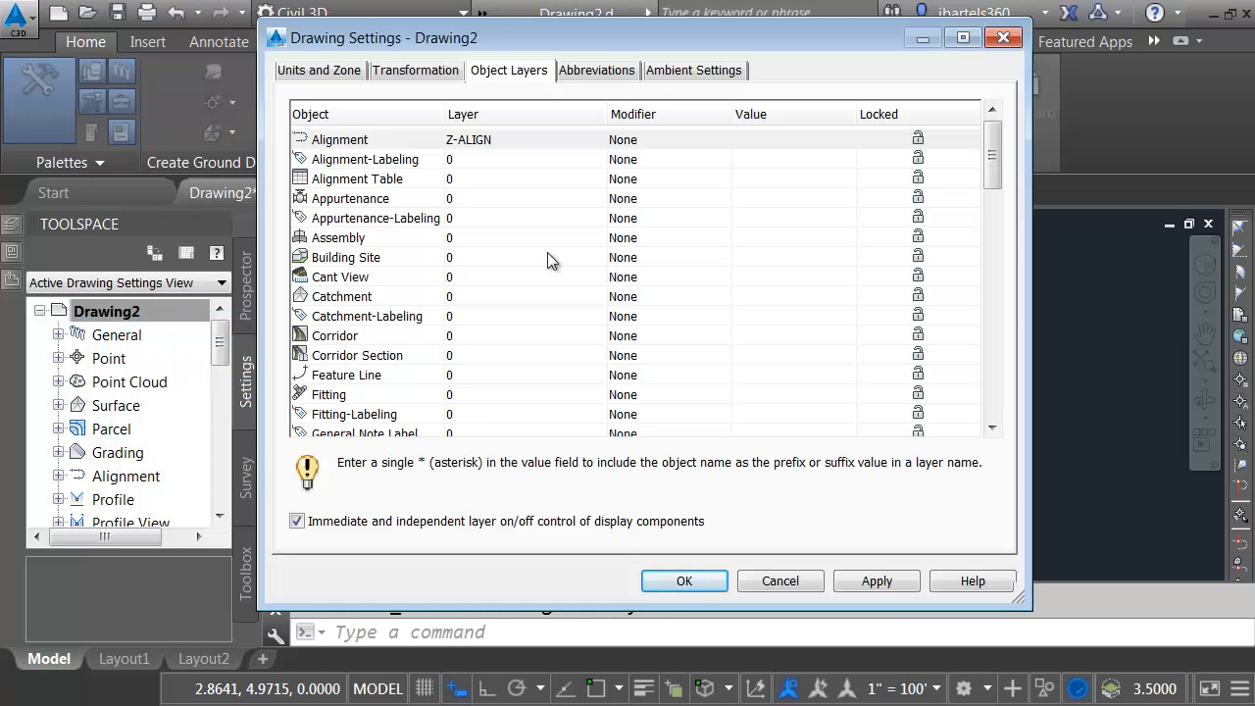
left_click(637, 140)
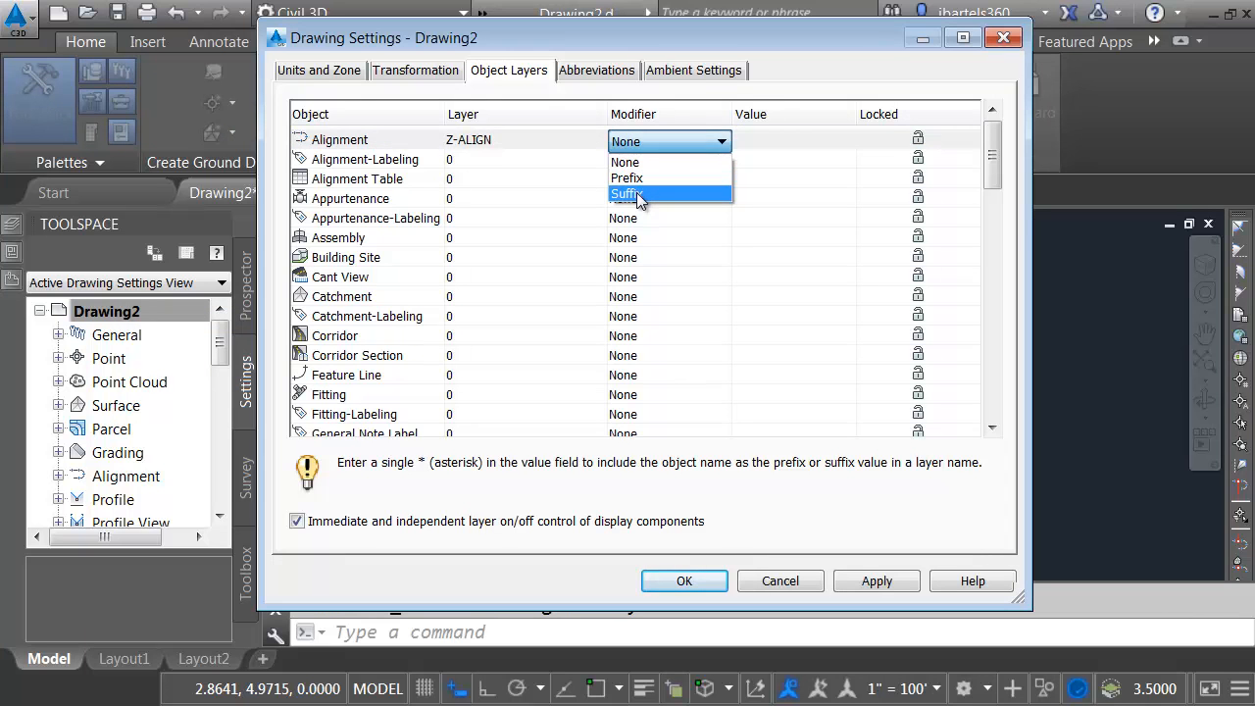
left_click(636, 192)
left_click(747, 141)
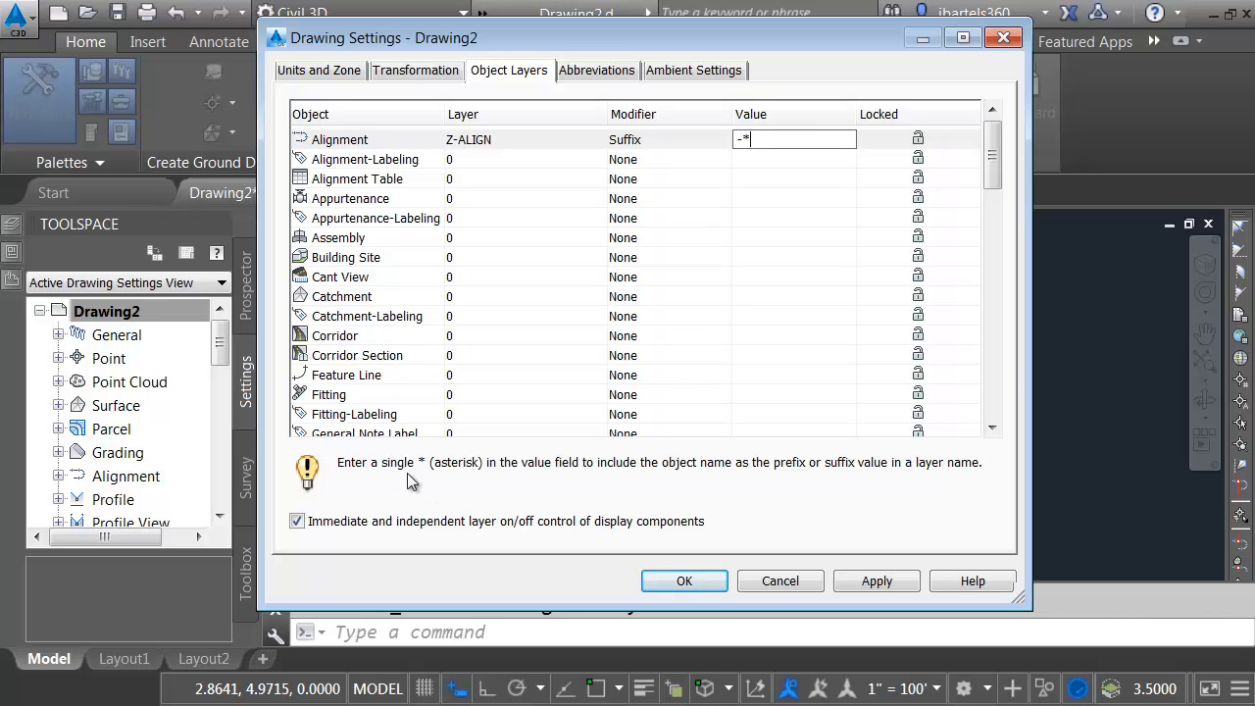
left_click(682, 582)
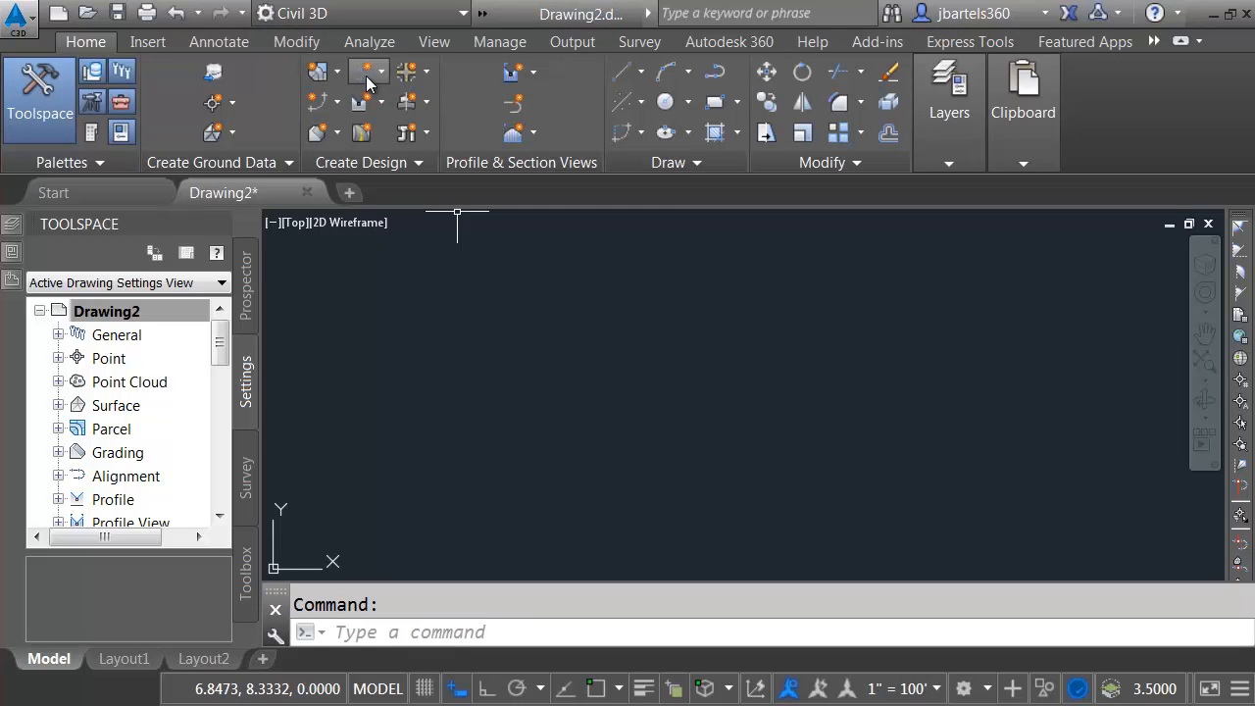
Start a new alignment layout and name it Main St to check how its layer is named
left_click(370, 83)
left_click(404, 109)
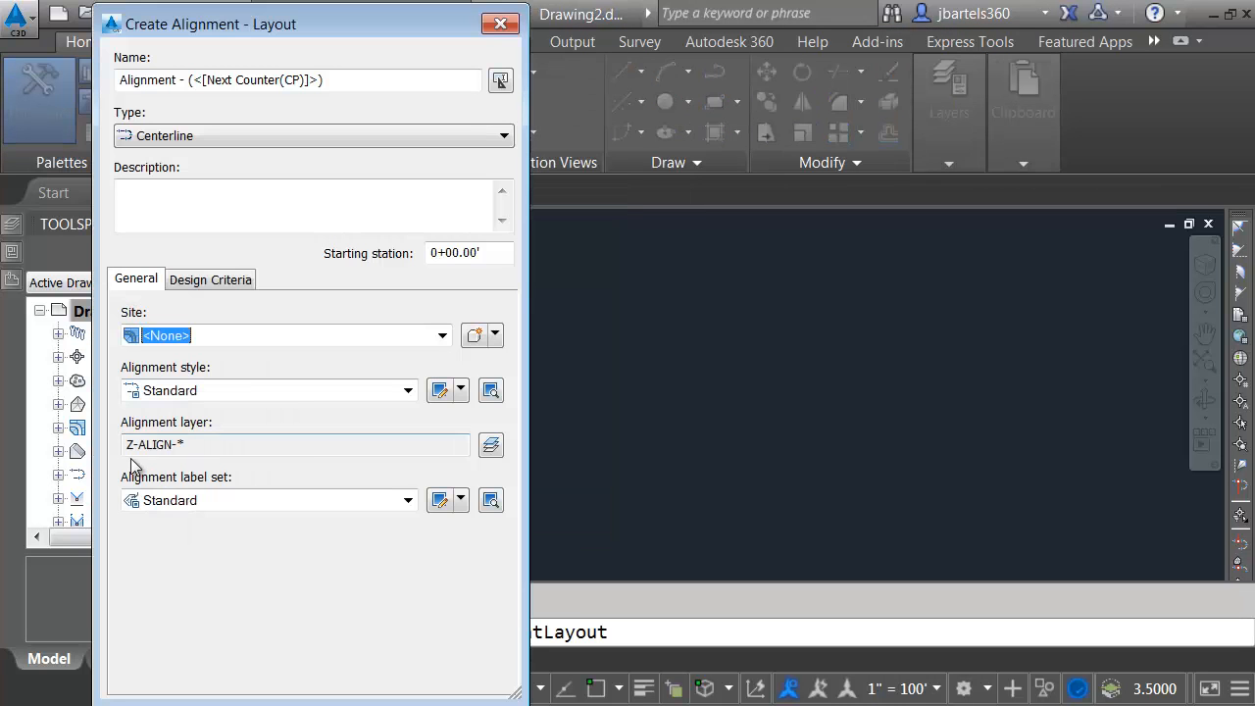
left_click_drag(323, 80, 119, 98)
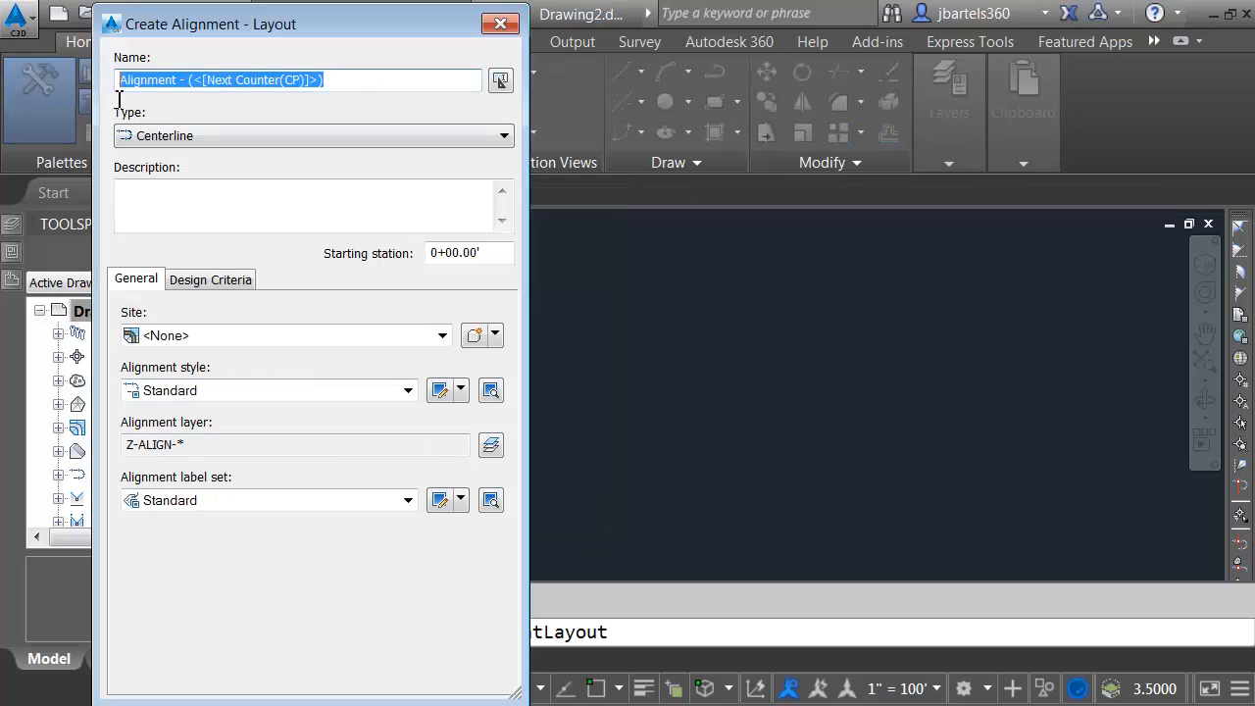
type("Main St")
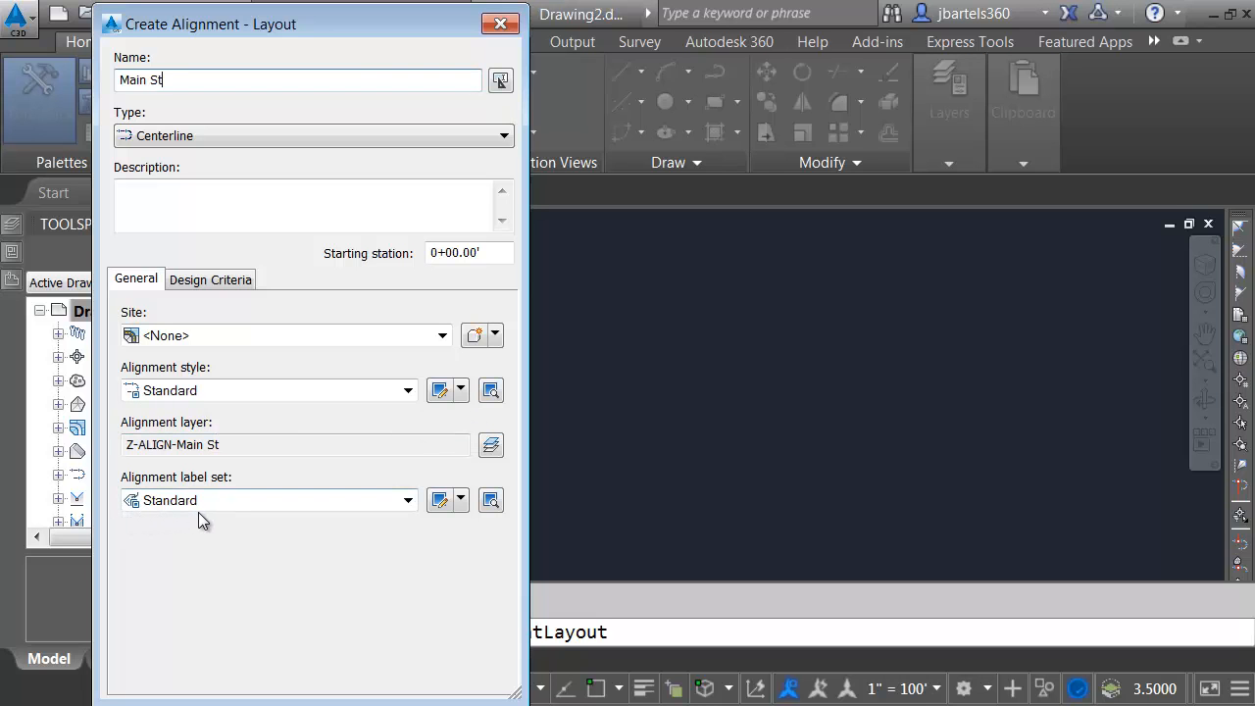
Check which alignment label sets and alignment styles are available, and cancel the alignment layout
left_click(405, 501)
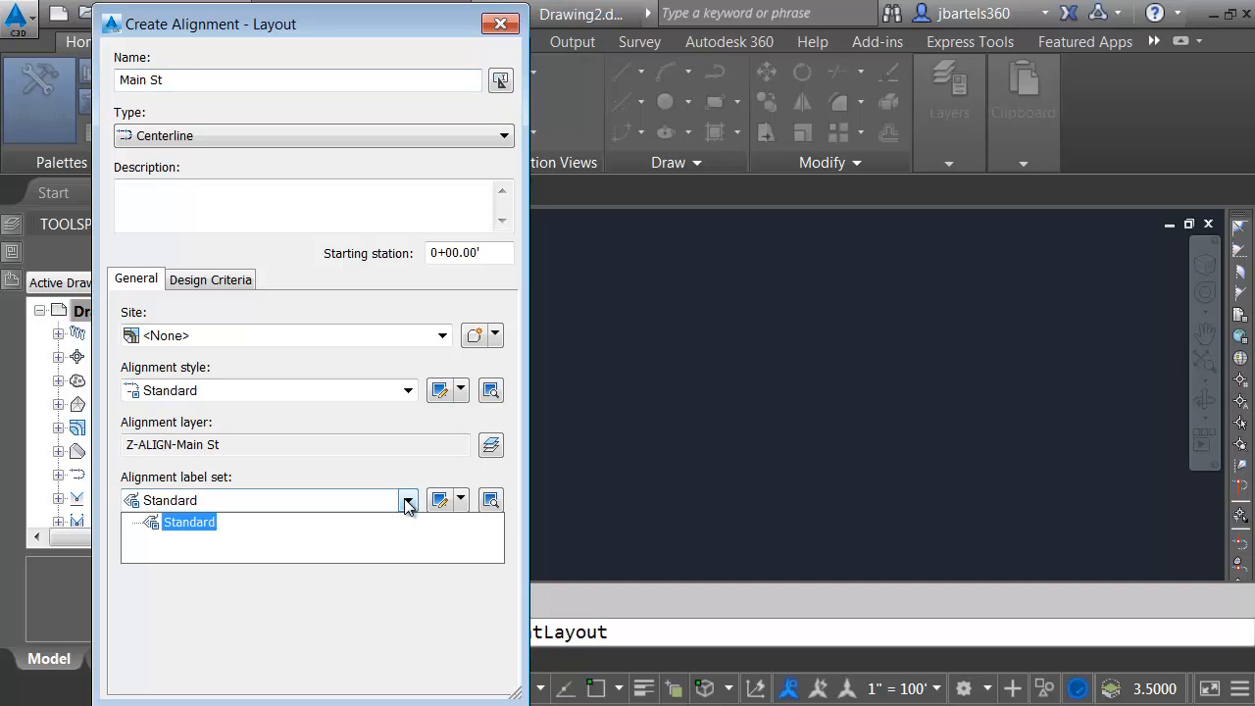
left_click(406, 502)
left_click(408, 391)
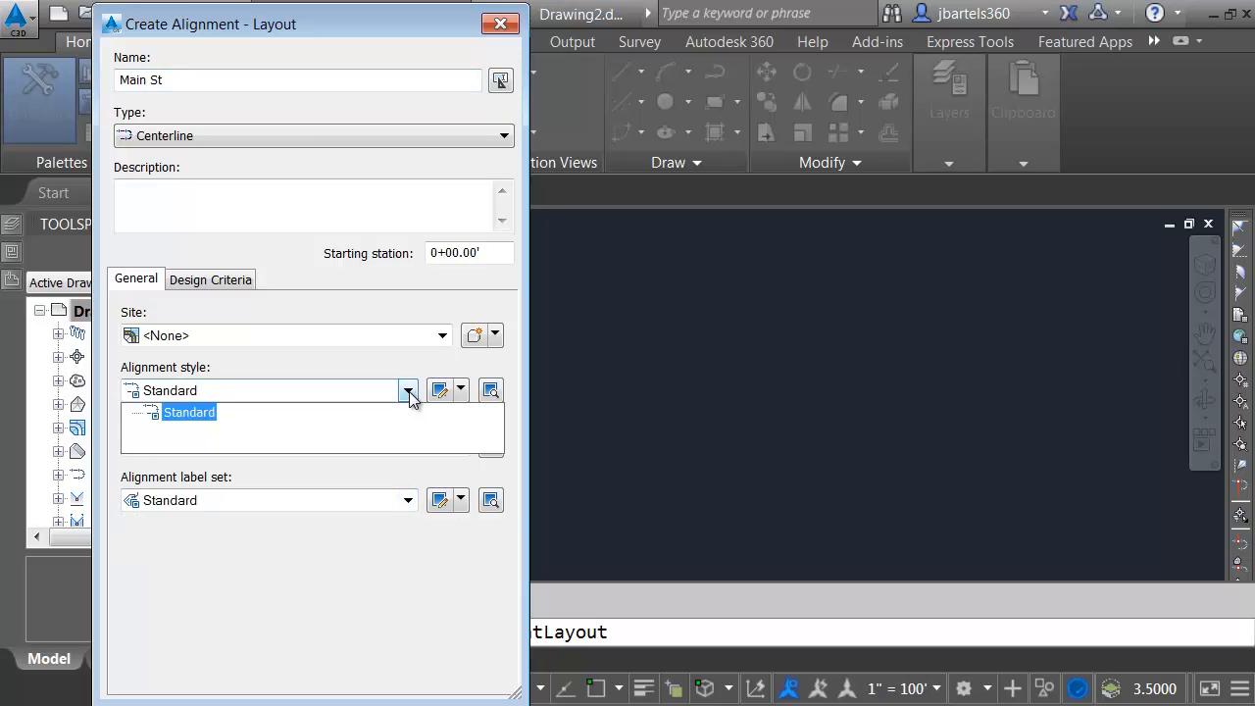
left_click(407, 391)
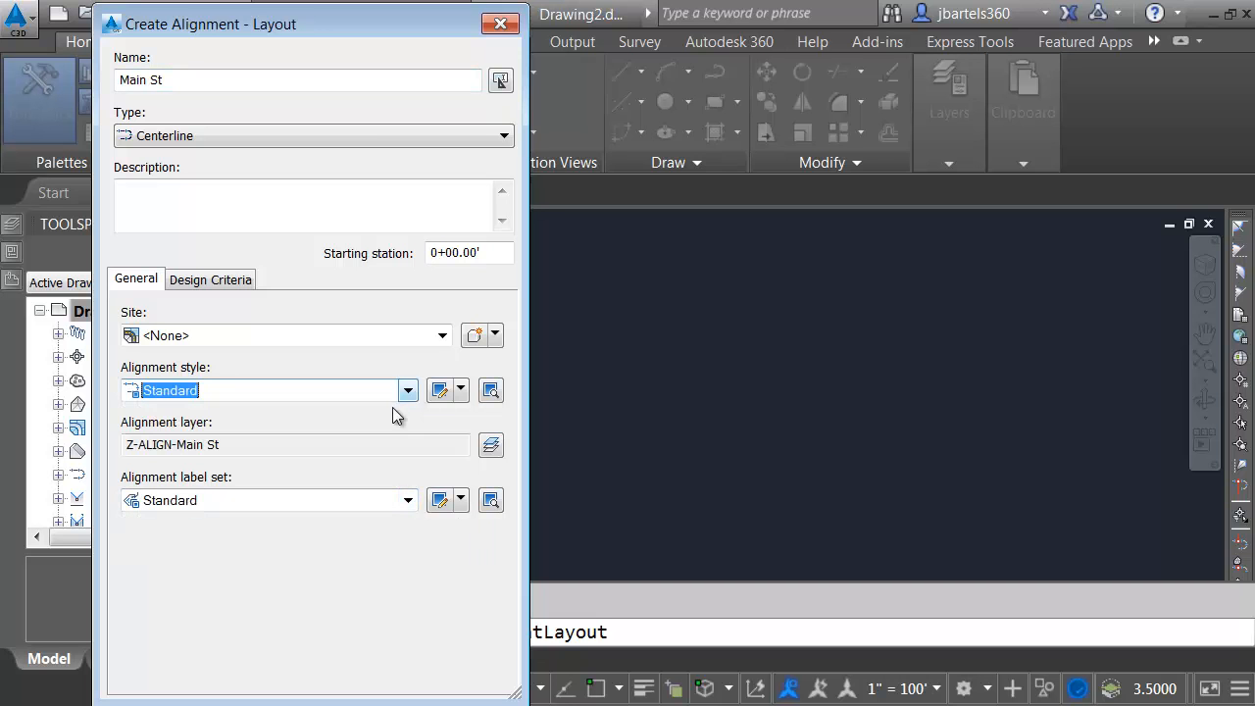
left_click(500, 25)
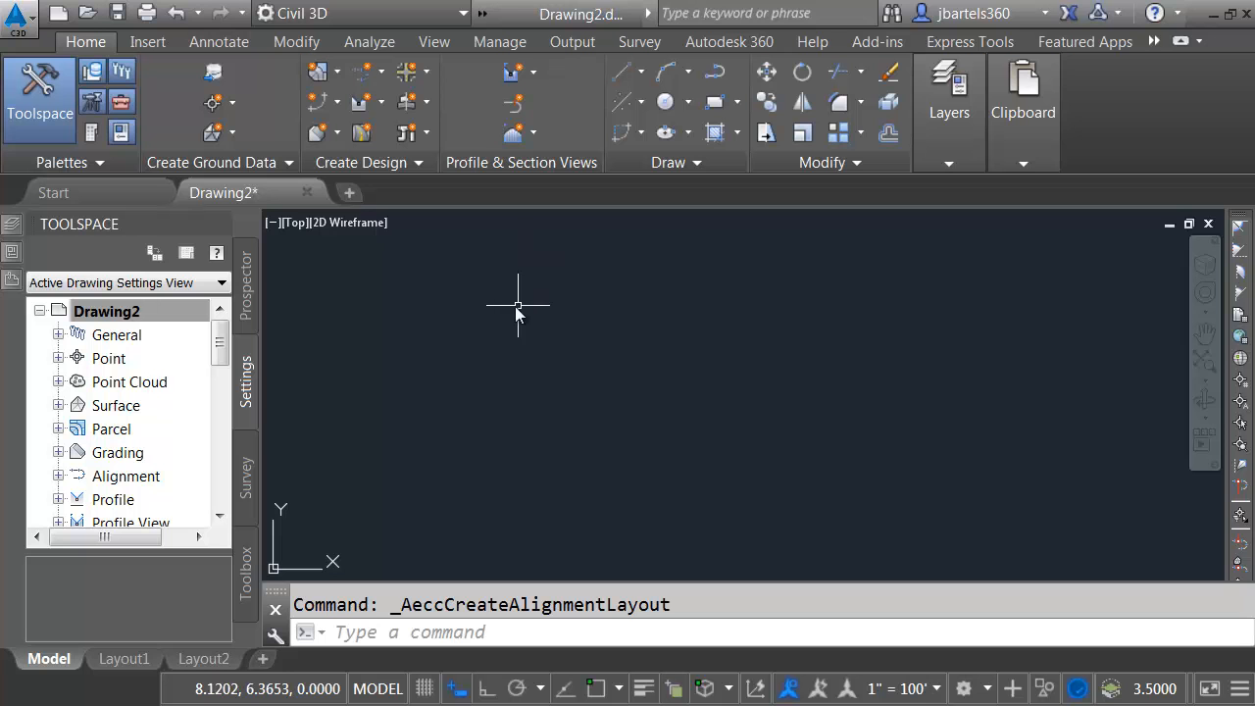
Close Drawing2 without saving and create a new drawing from the template _AutoCAD Civil 3D (Imperial) NCS.dwt
left_click(307, 192)
left_click(638, 421)
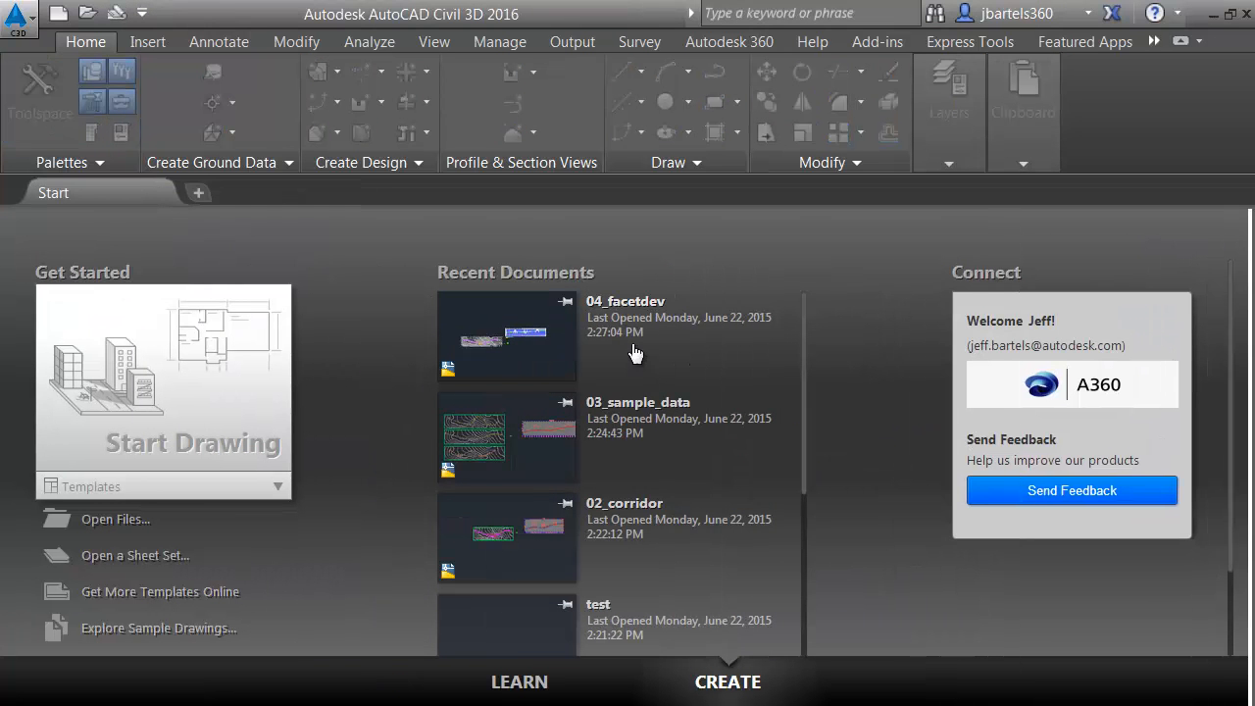
left_click(17, 18)
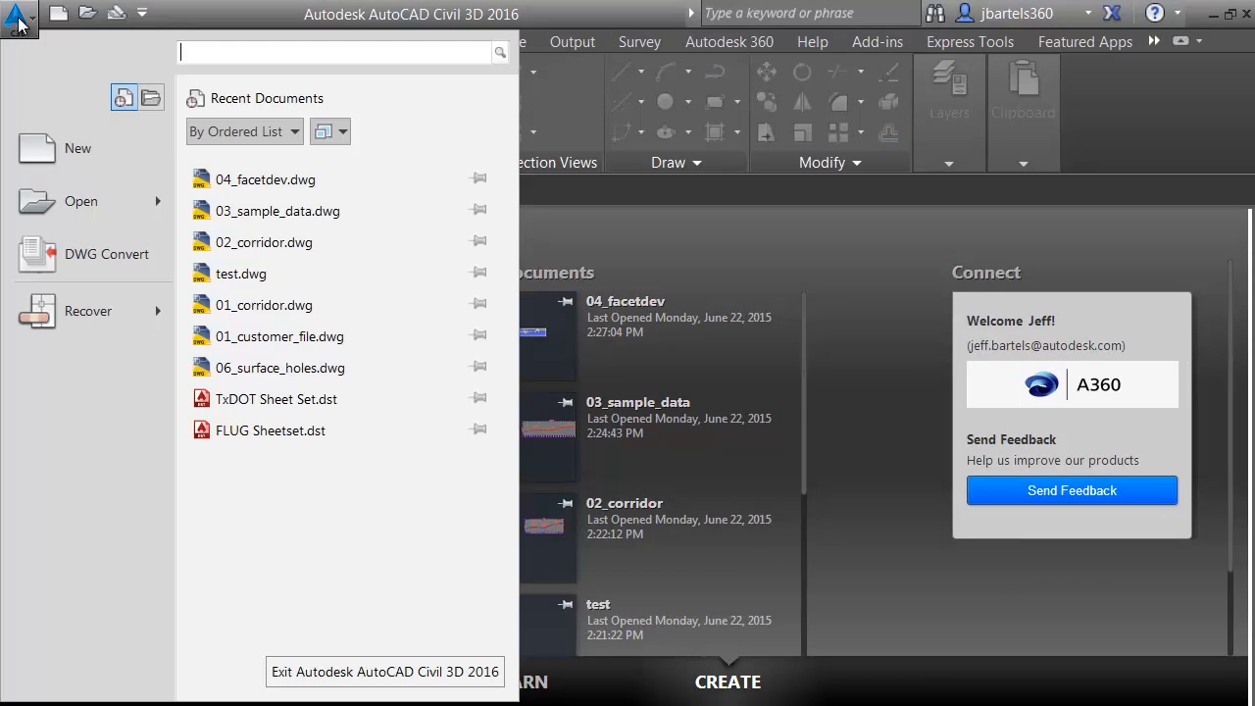
left_click(59, 143)
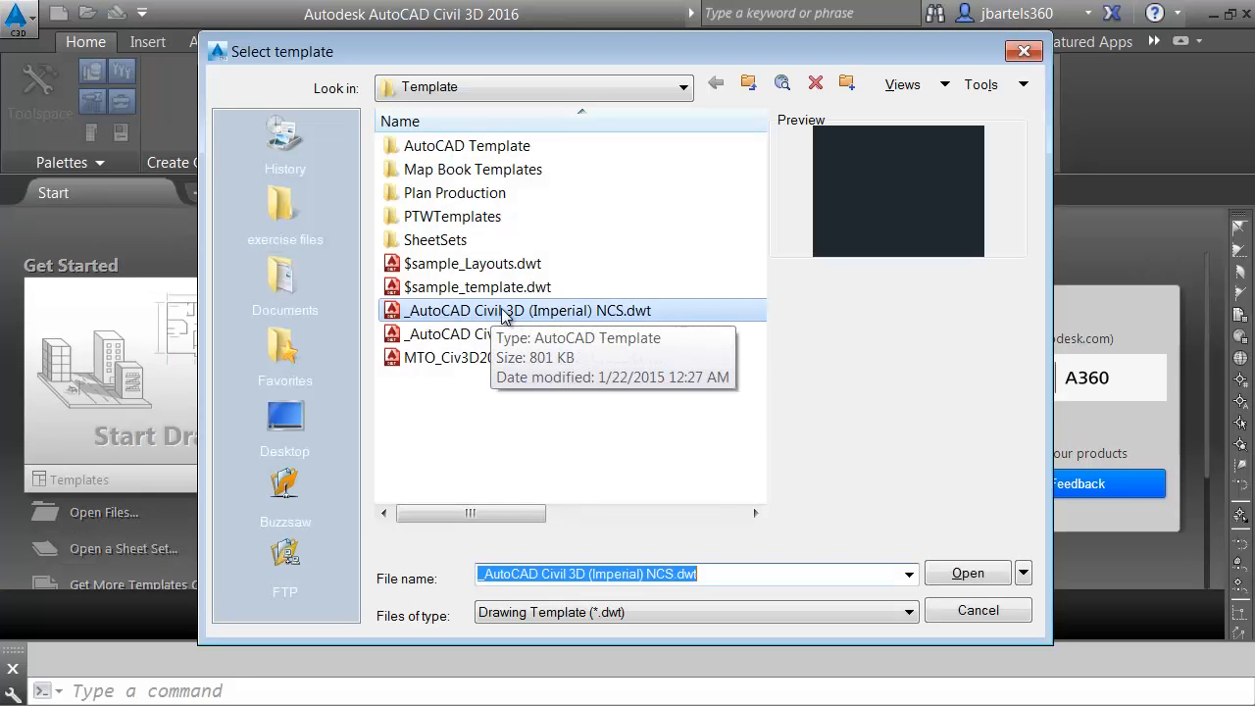
left_click(936, 574)
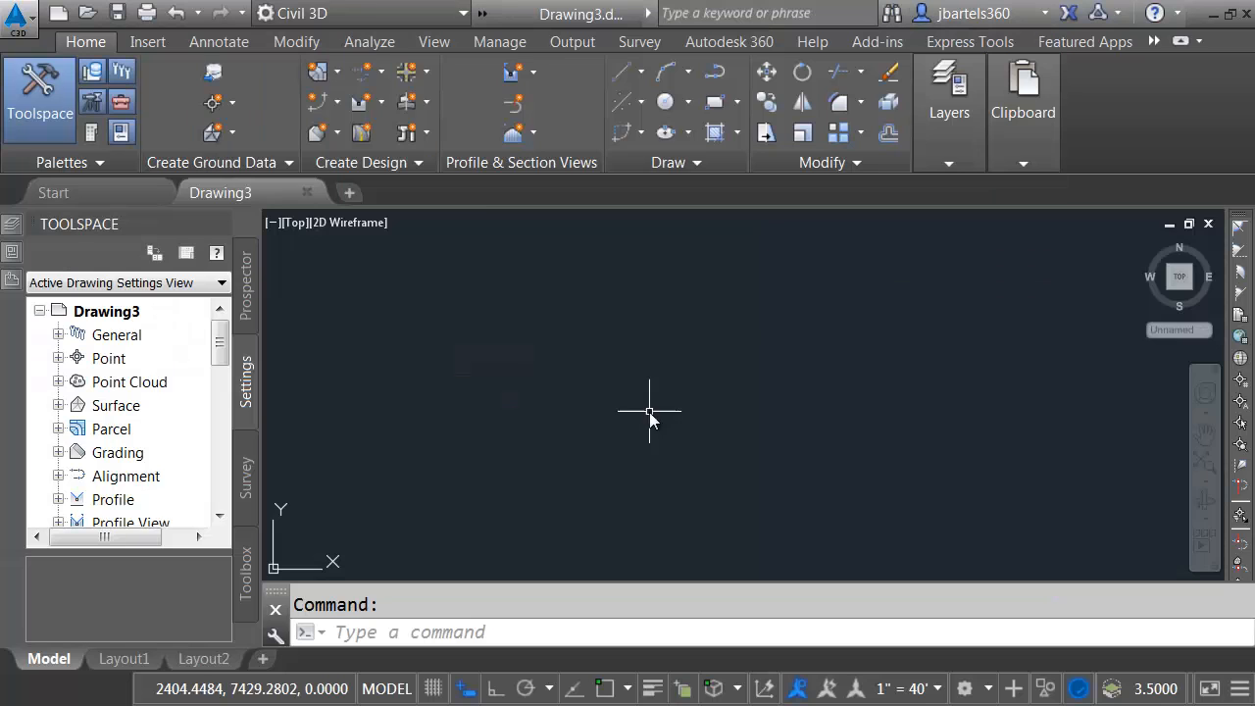
Start a new alignment layout, check its default alignment style, available styles and label set, and cancel it
left_click(372, 79)
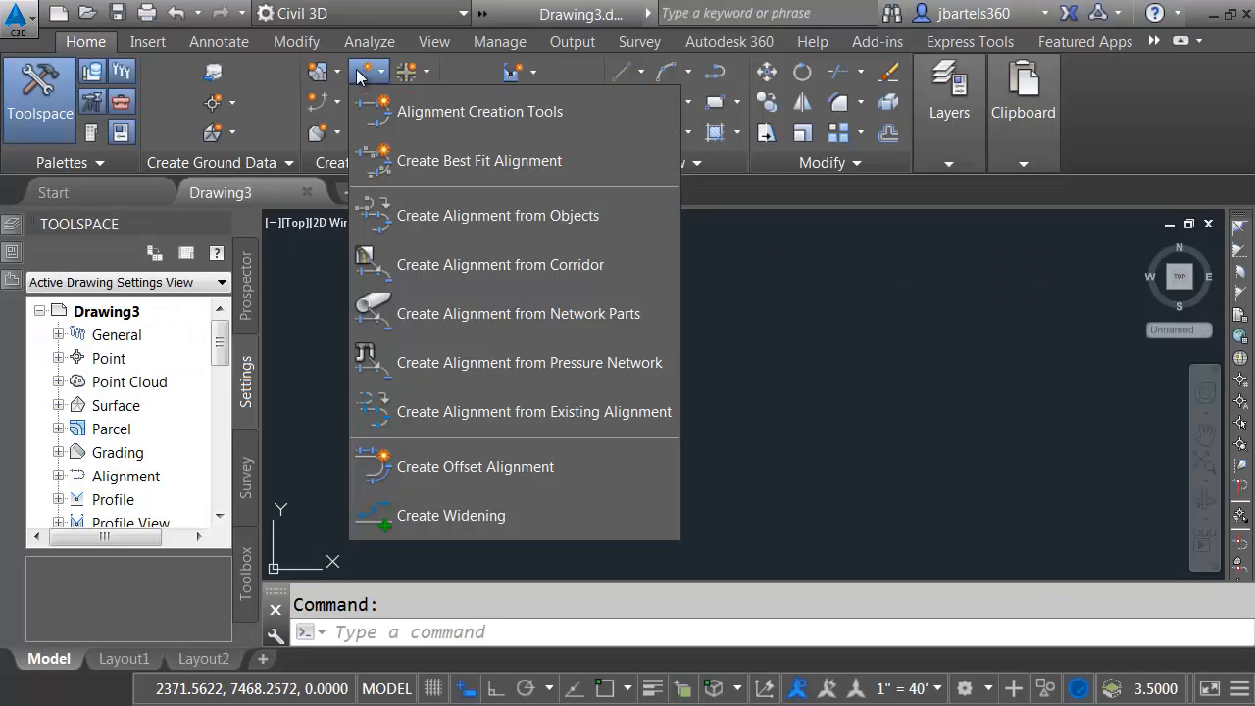
left_click(405, 110)
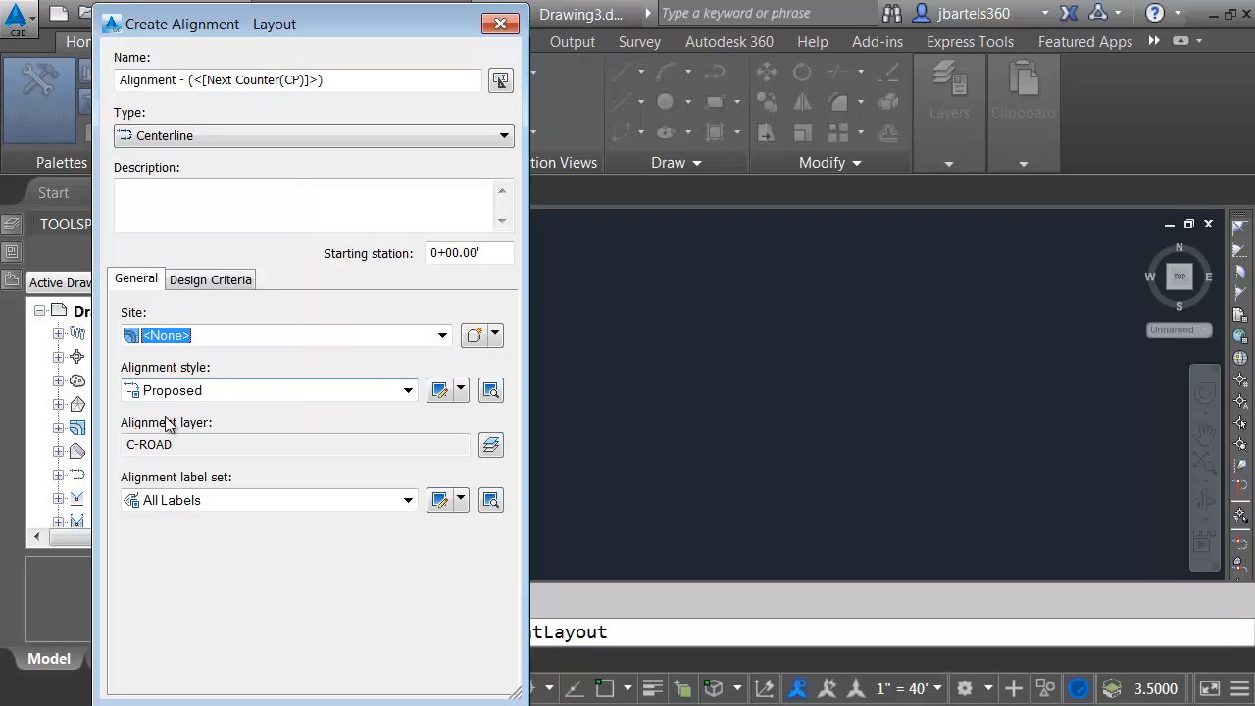
left_click(407, 391)
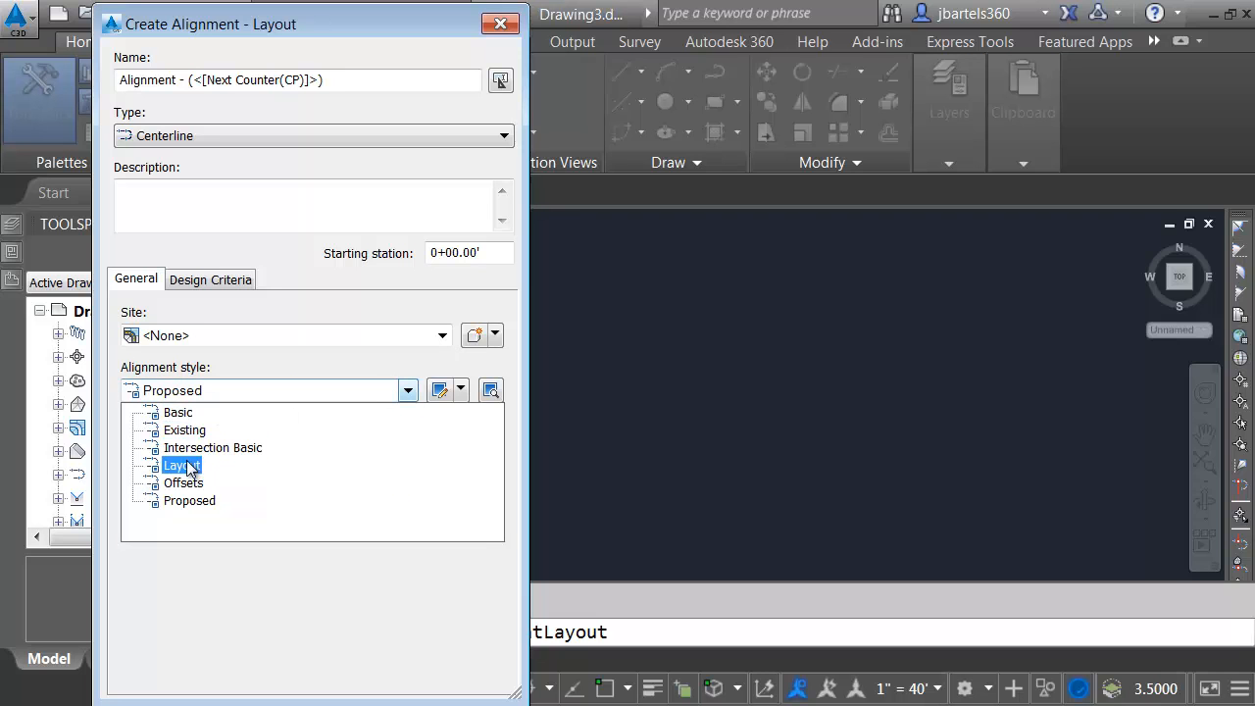
left_click(251, 384)
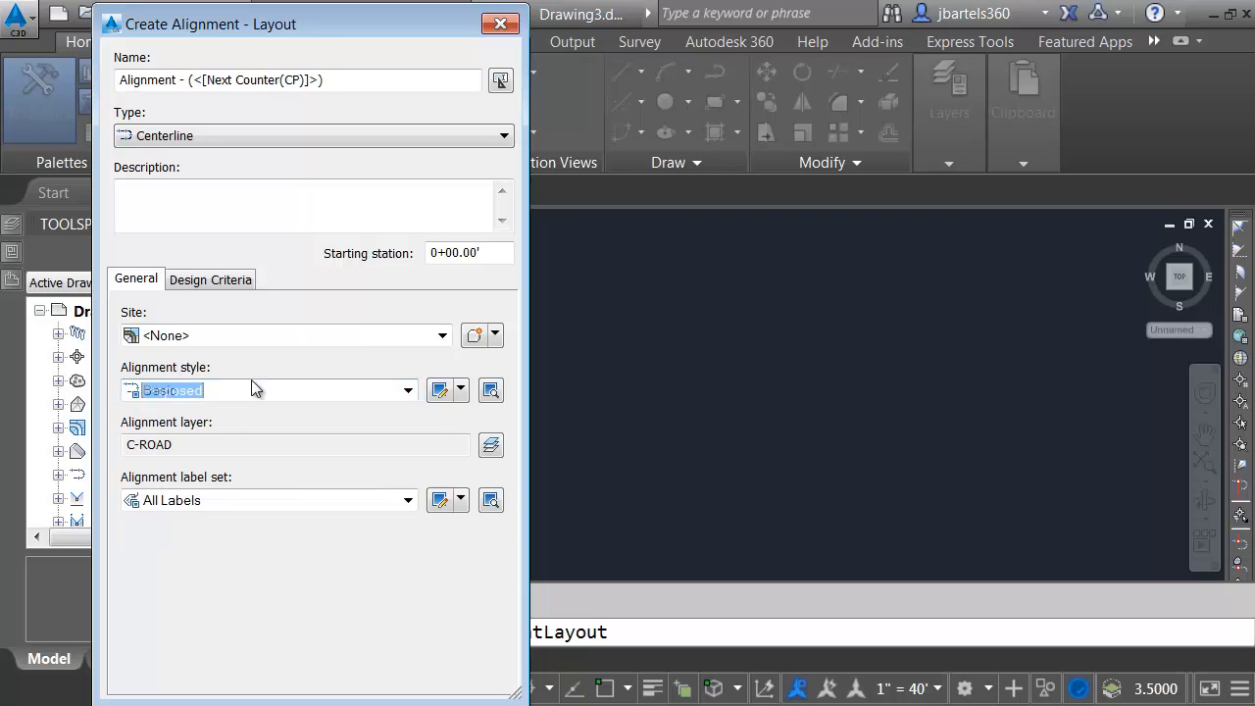
left_click(338, 501)
left_click(344, 502)
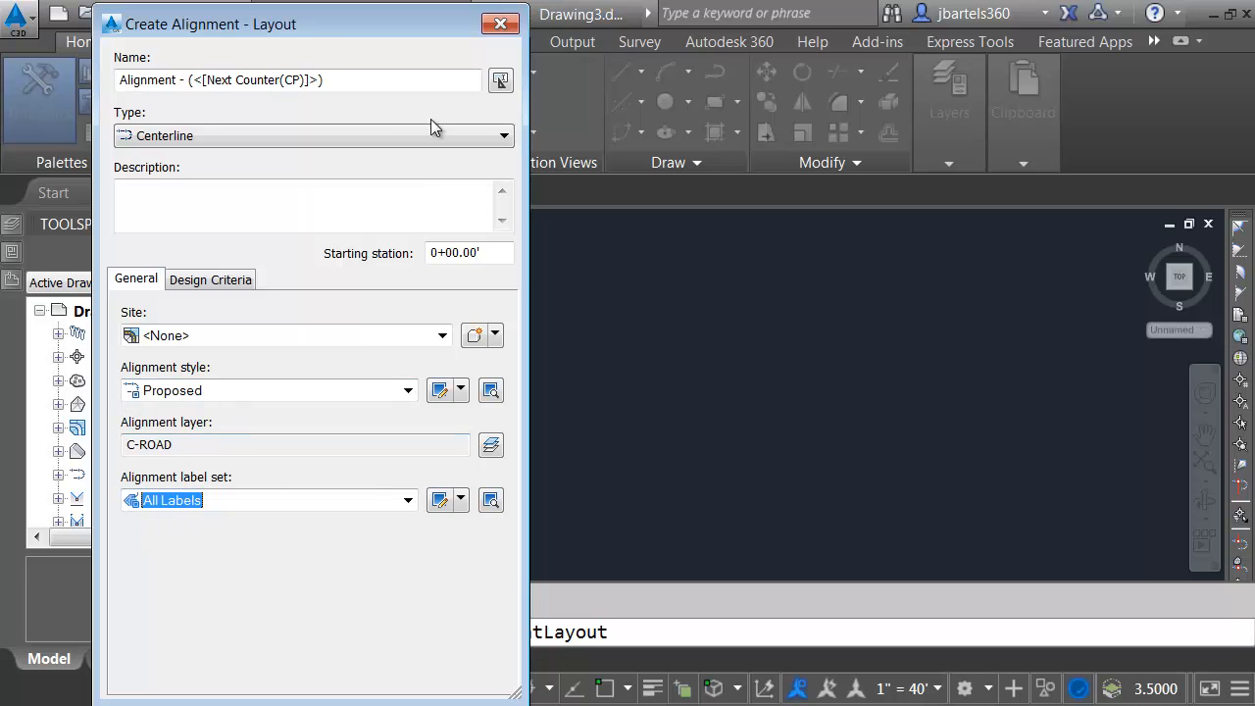
left_click(500, 23)
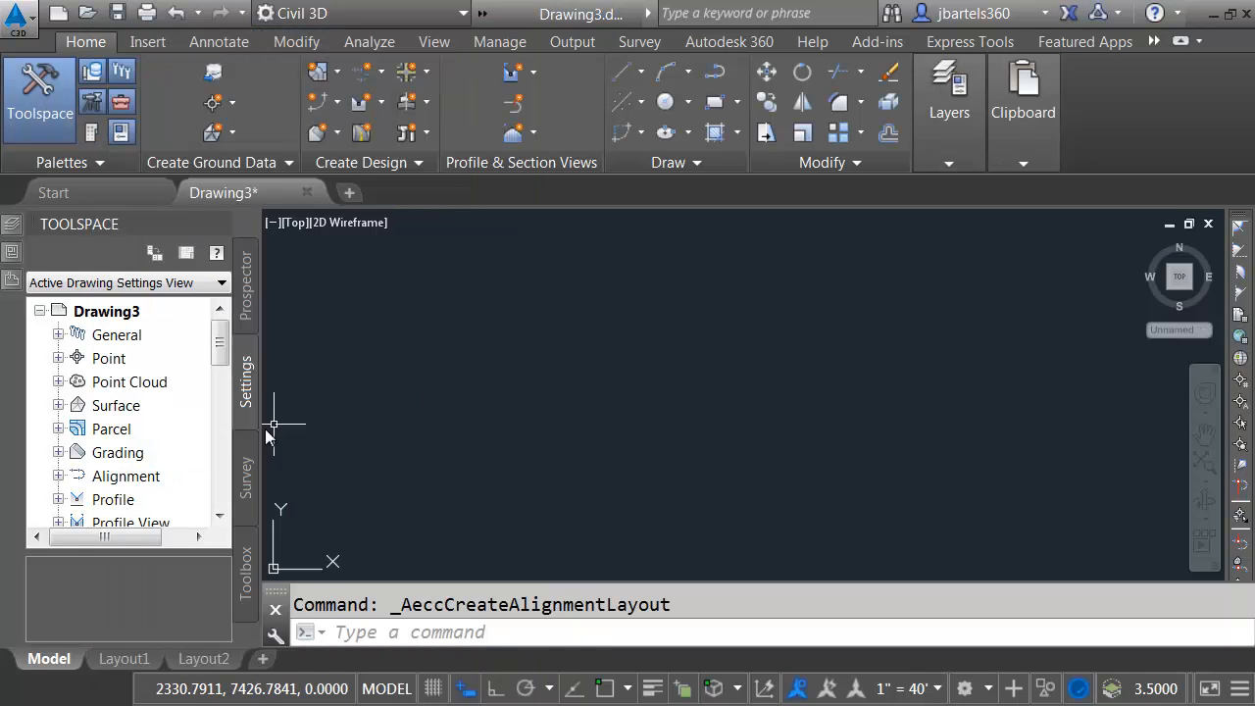
In the Alignment feature settings, set the default Alignment Style to Layout
right_click(120, 477)
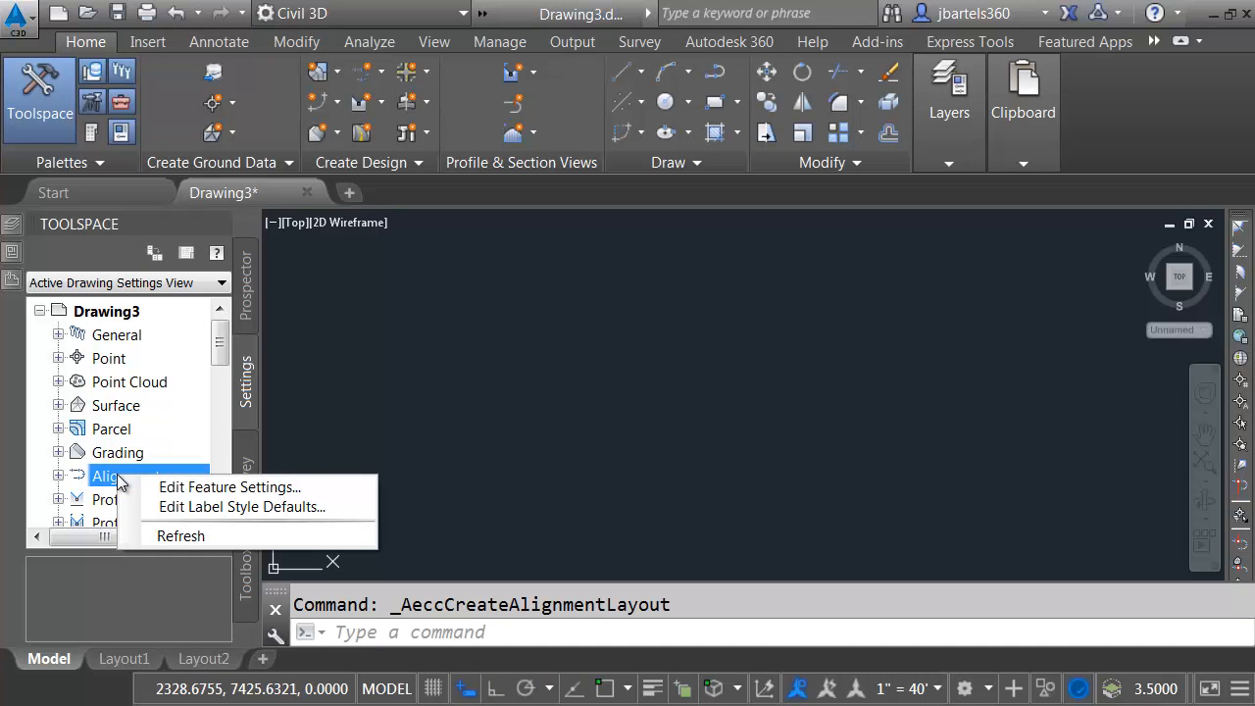
left_click(170, 487)
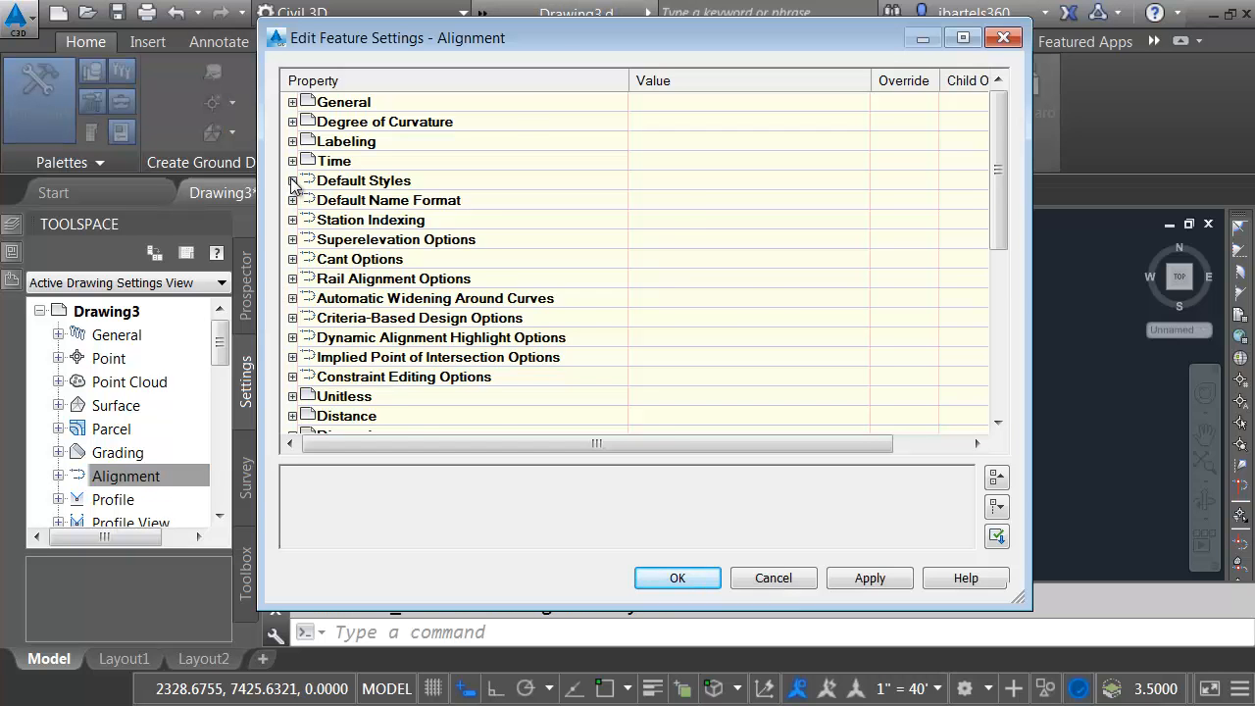
left_click(292, 180)
left_click_drag(1030, 275, 1168, 284)
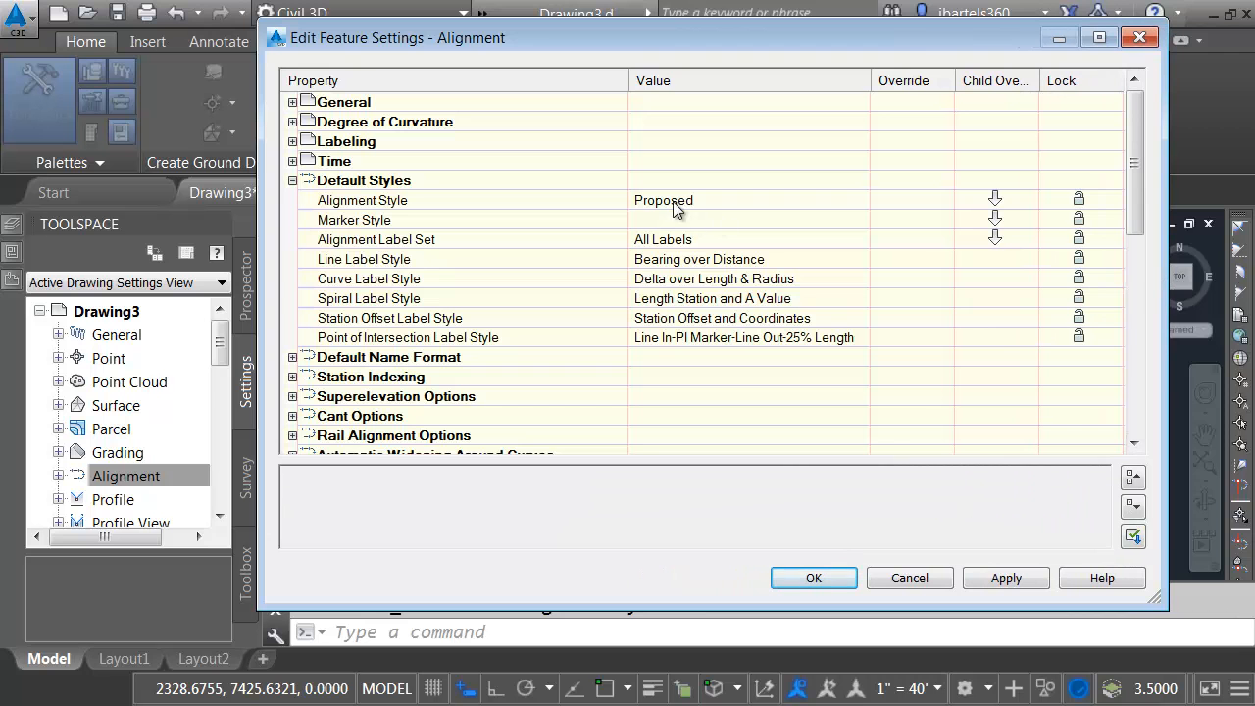
left_click(709, 200)
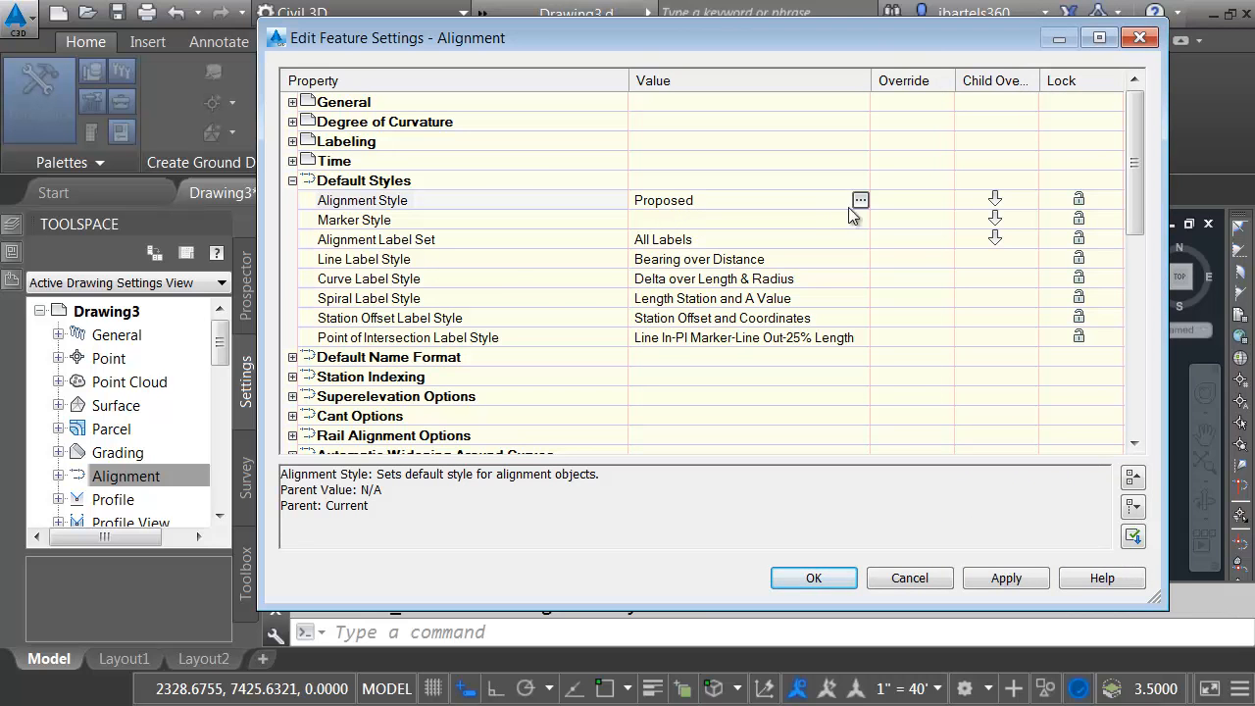
left_click(860, 201)
left_click(684, 249)
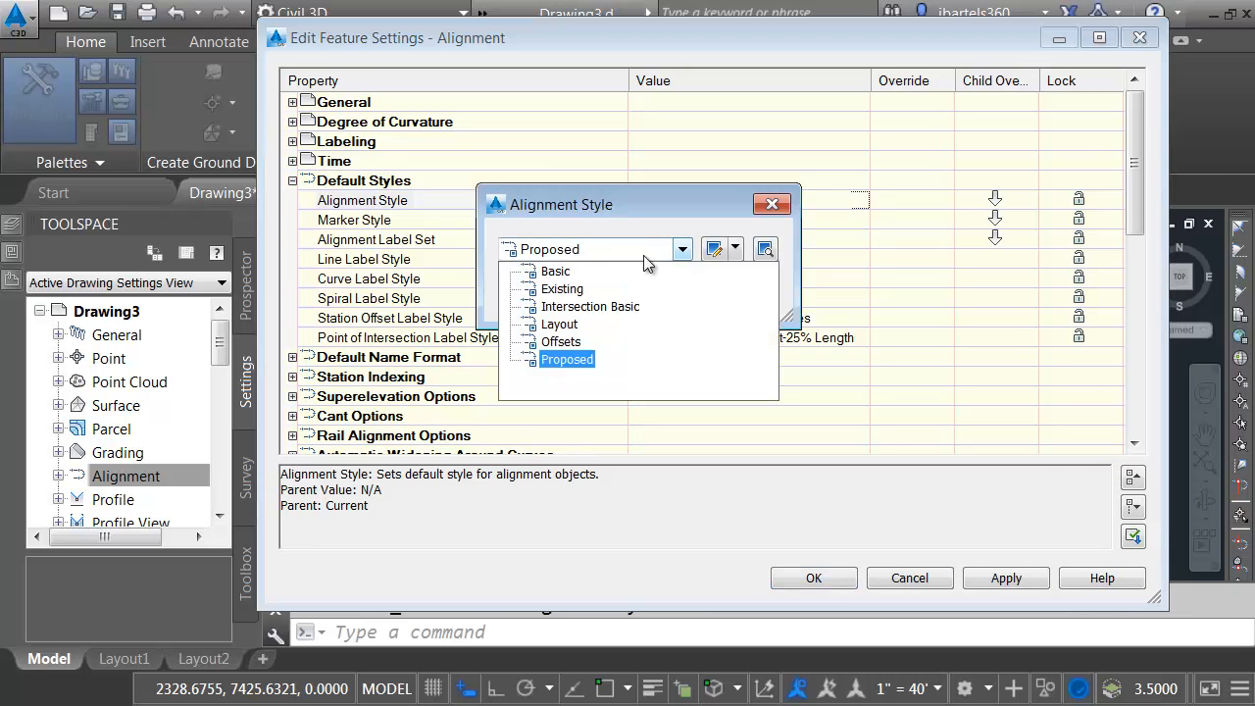
left_click(566, 323)
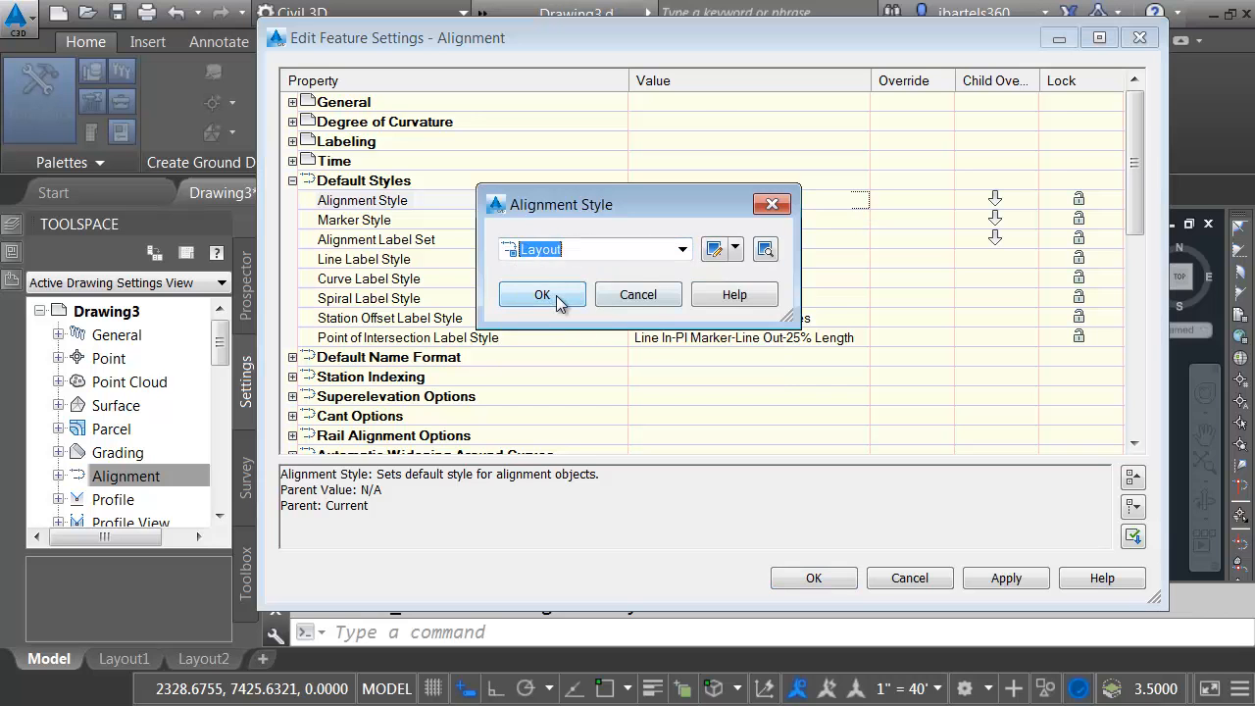
left_click(537, 293)
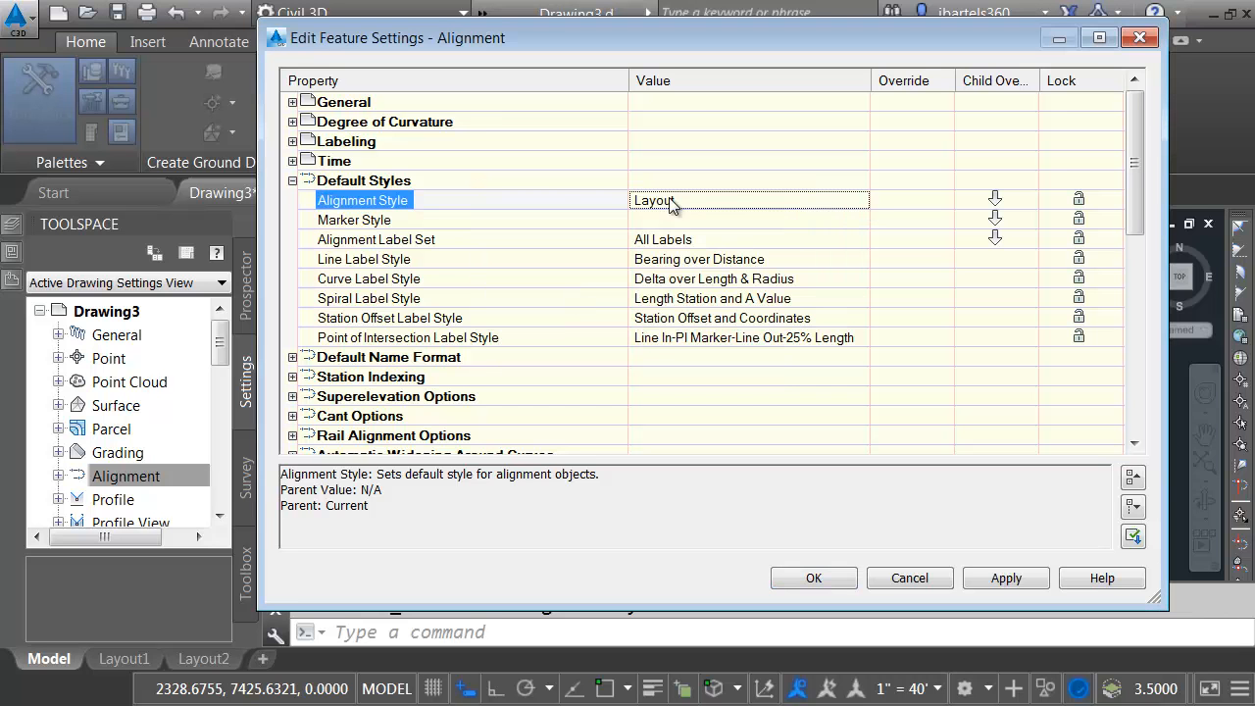
Set the default Alignment Label Set in the Alignment feature settings to Major and Minor only
left_click(773, 239)
left_click(860, 239)
left_click(681, 249)
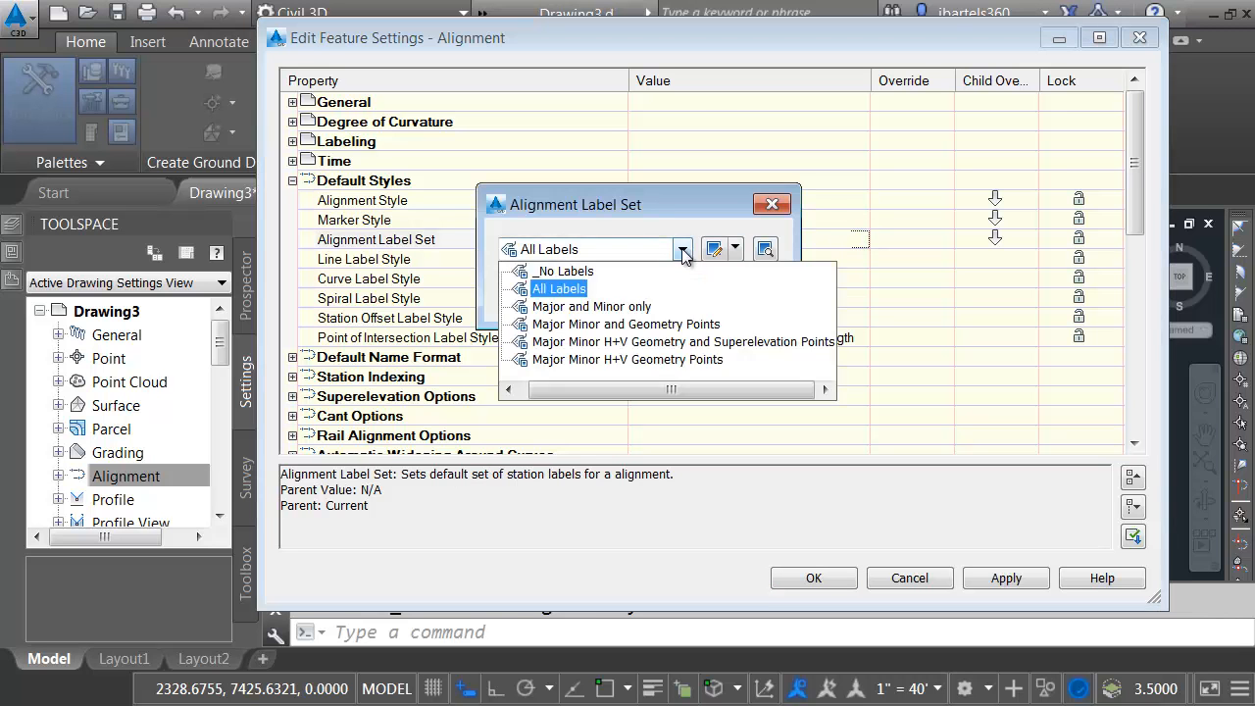
left_click(627, 306)
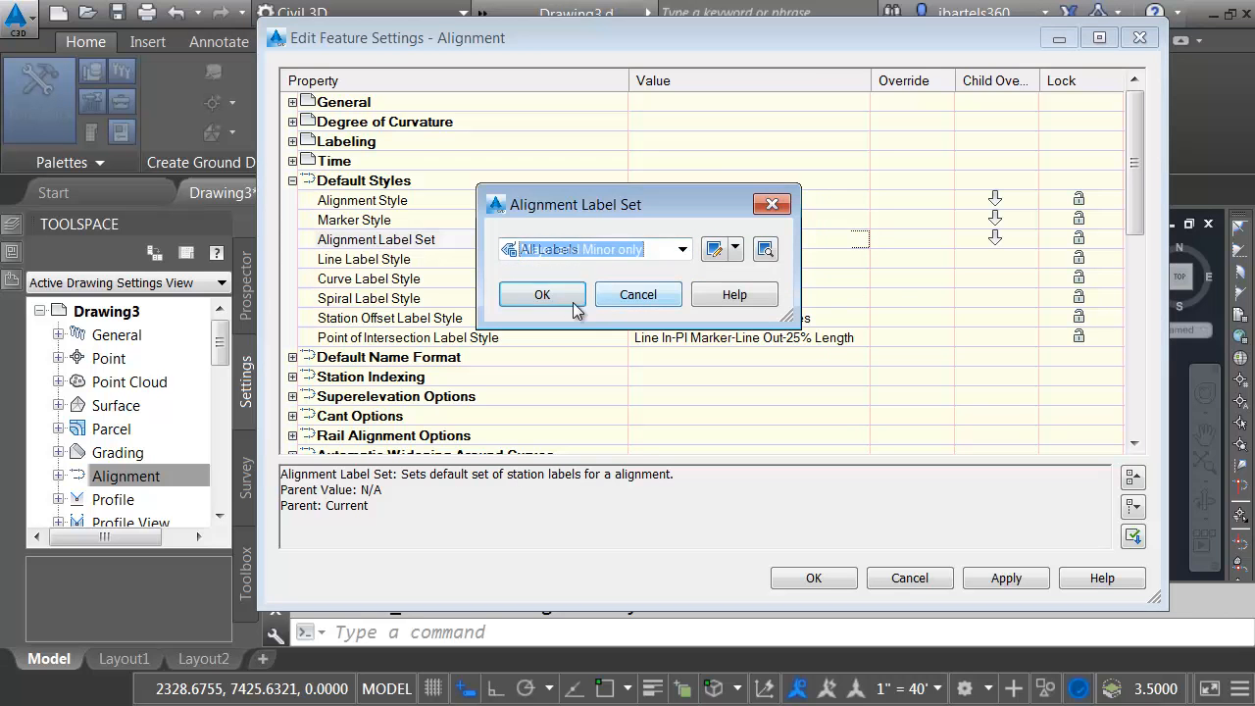
left_click(525, 294)
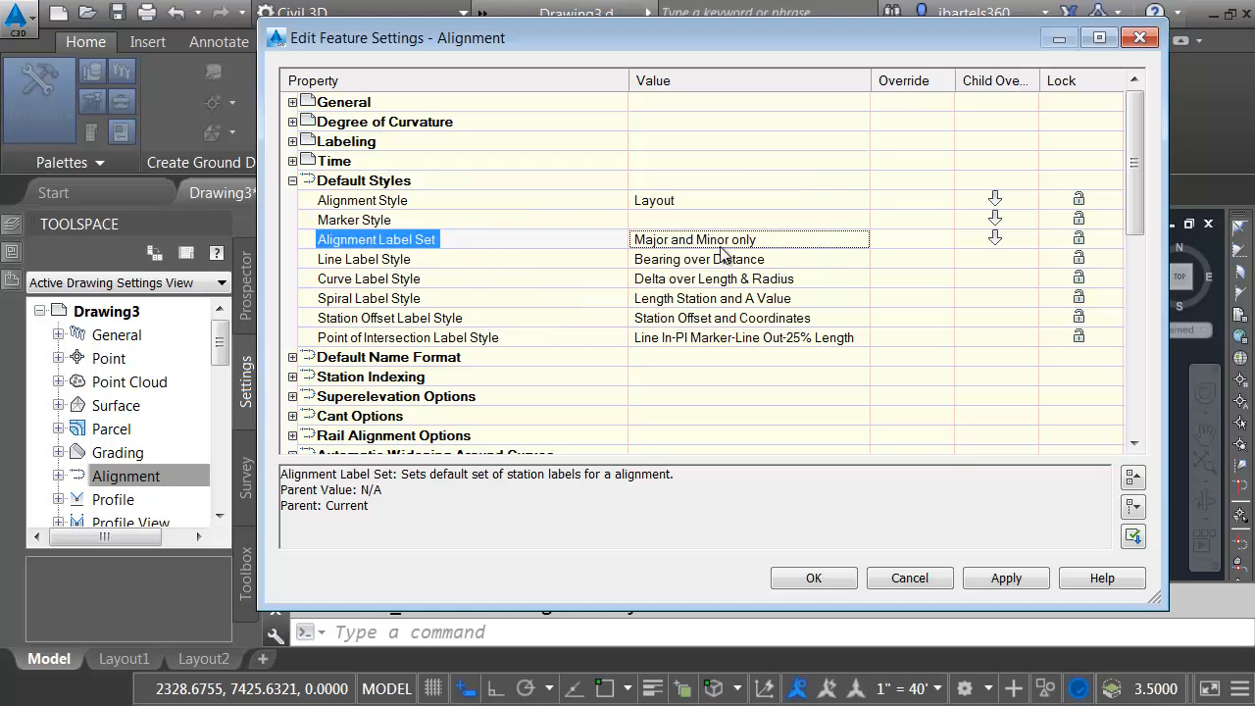
Clear the child overrides of Alignment Style, Marker Style and Alignment Label Set, and accept the feature settings
left_click(998, 202)
left_click(996, 220)
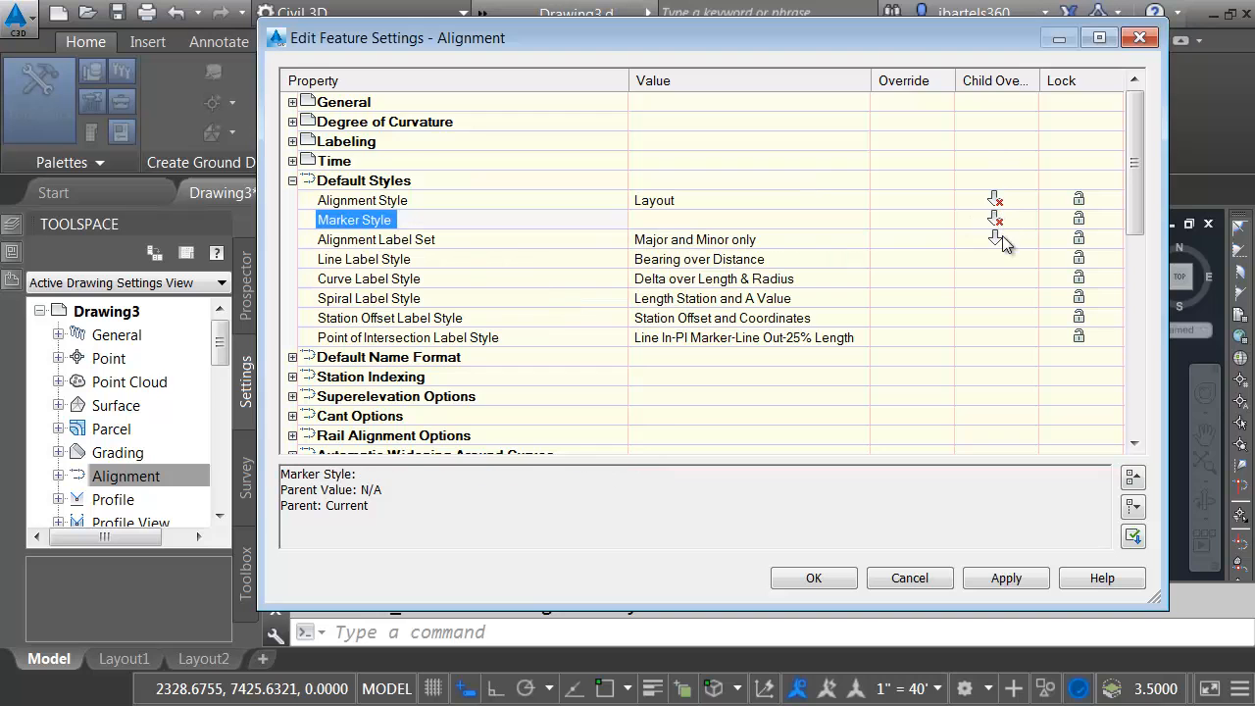
left_click(999, 238)
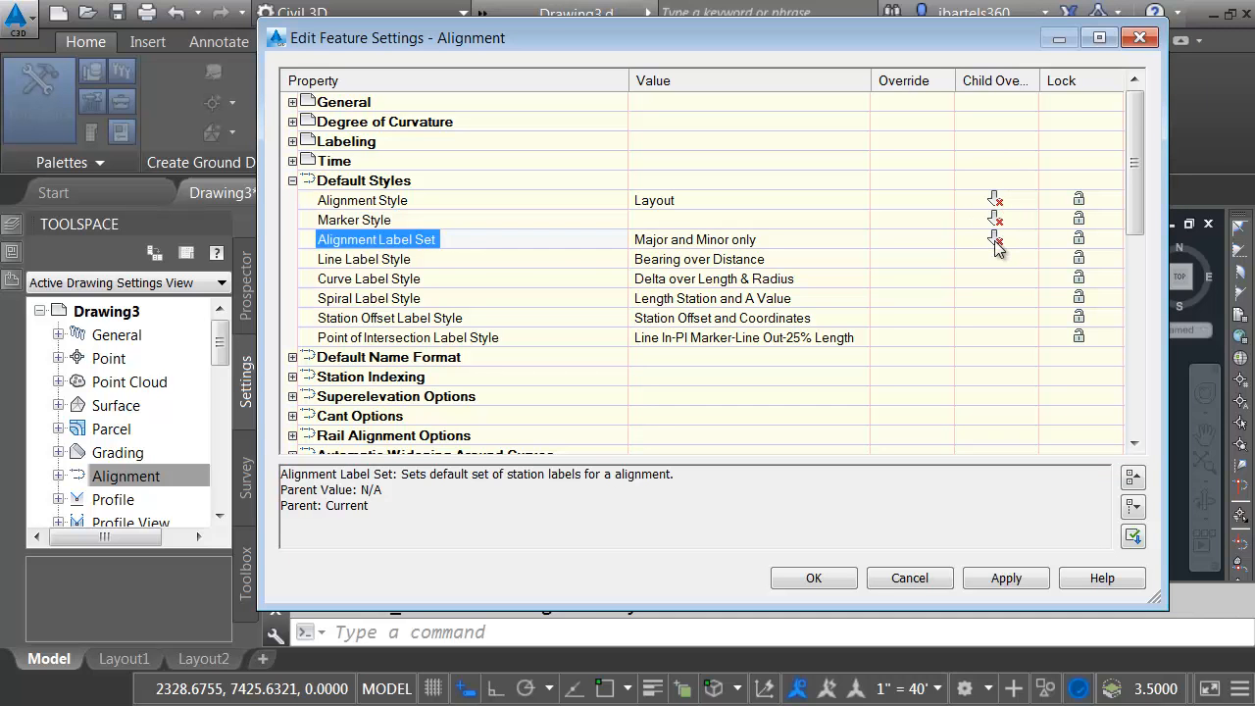
left_click(817, 575)
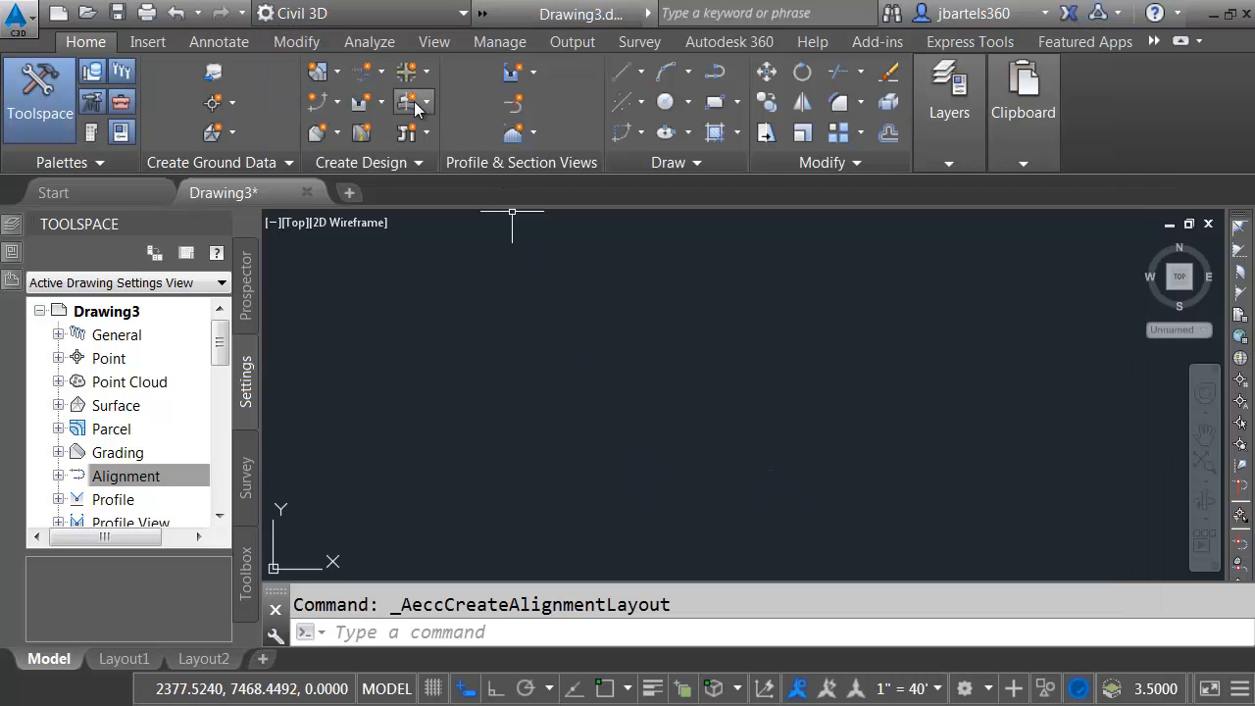
Start a new alignment layout to check its preset alignment style and label set, and cancel it
left_click(368, 75)
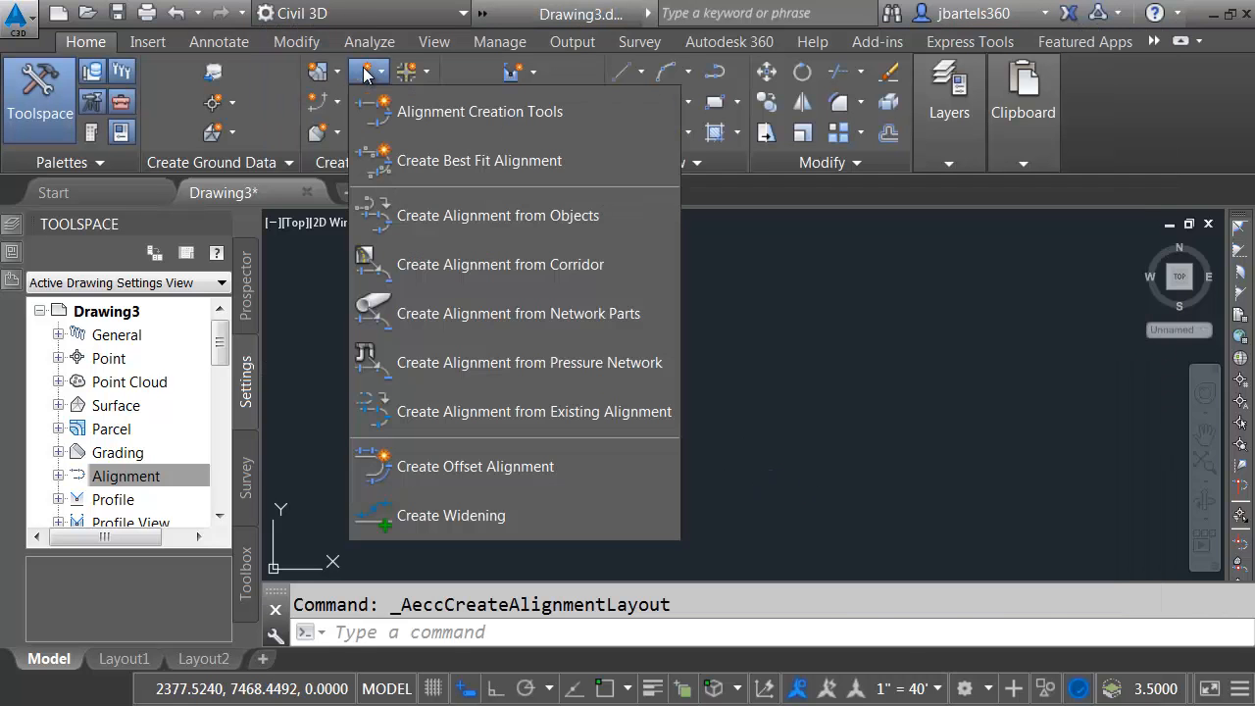
left_click(430, 110)
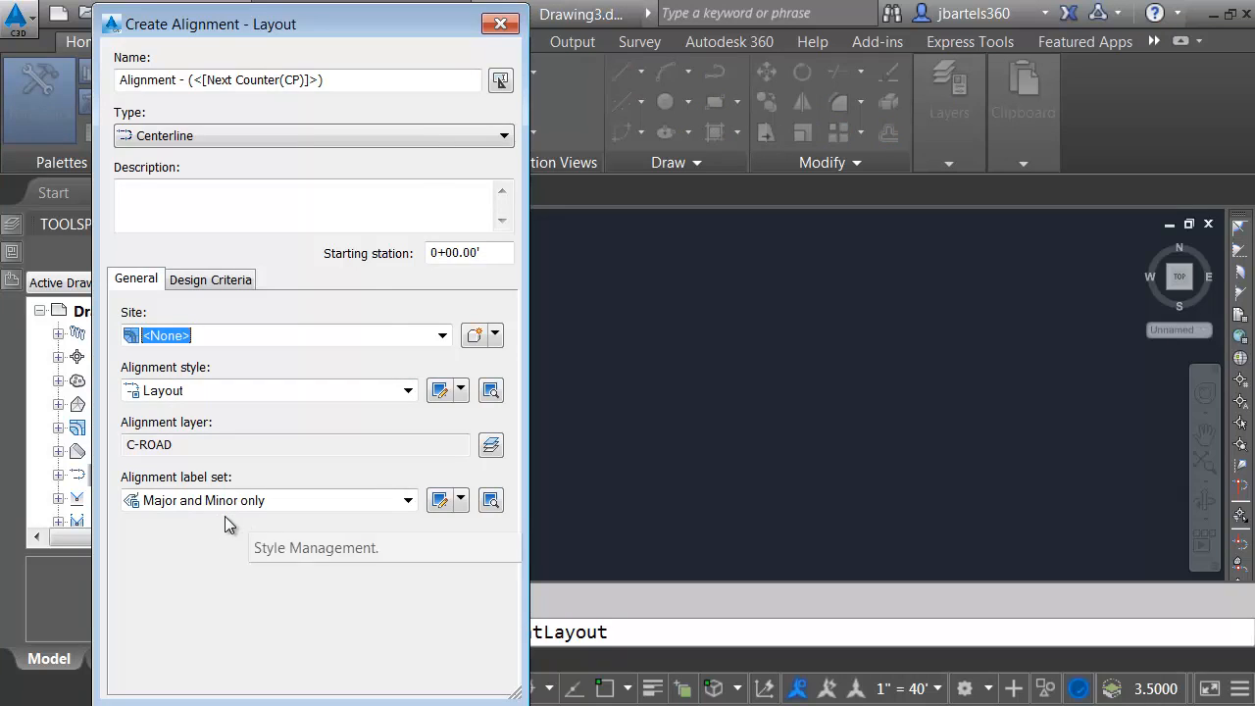
left_click(500, 23)
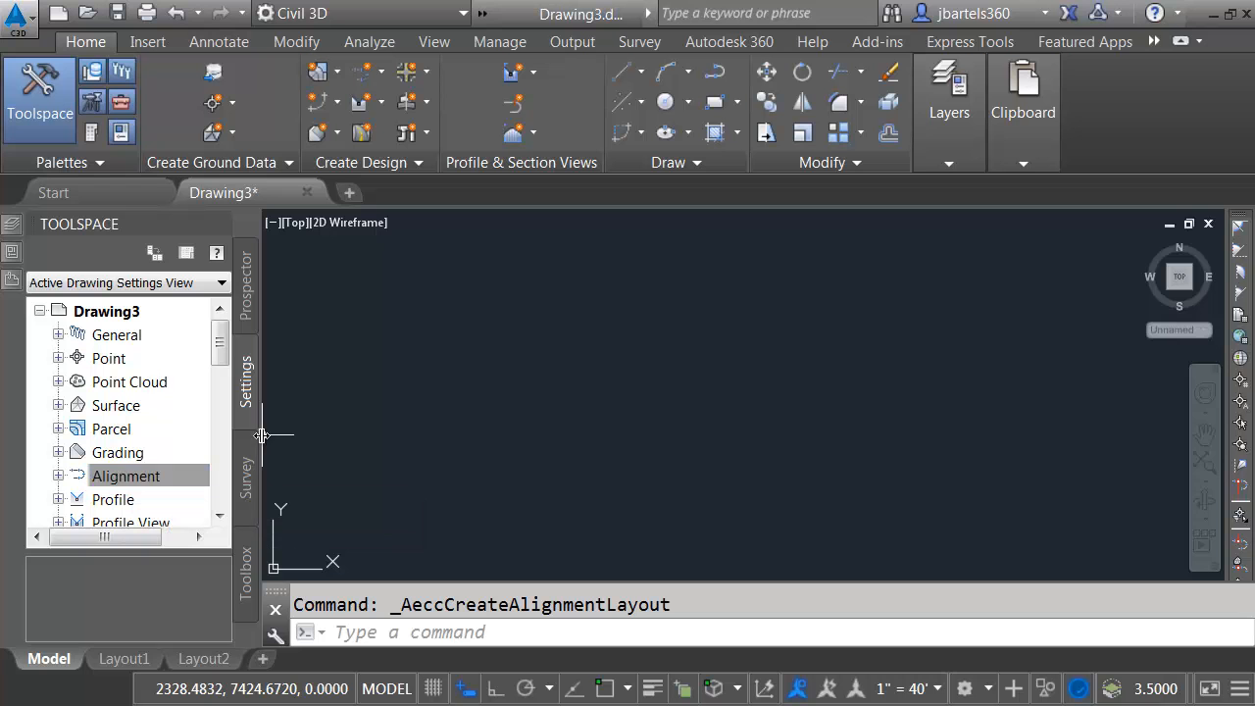
Widen the Toolspace and open the command settings of the Alignment command CreateAlignmentEntities
left_click_drag(347, 440, 368, 440)
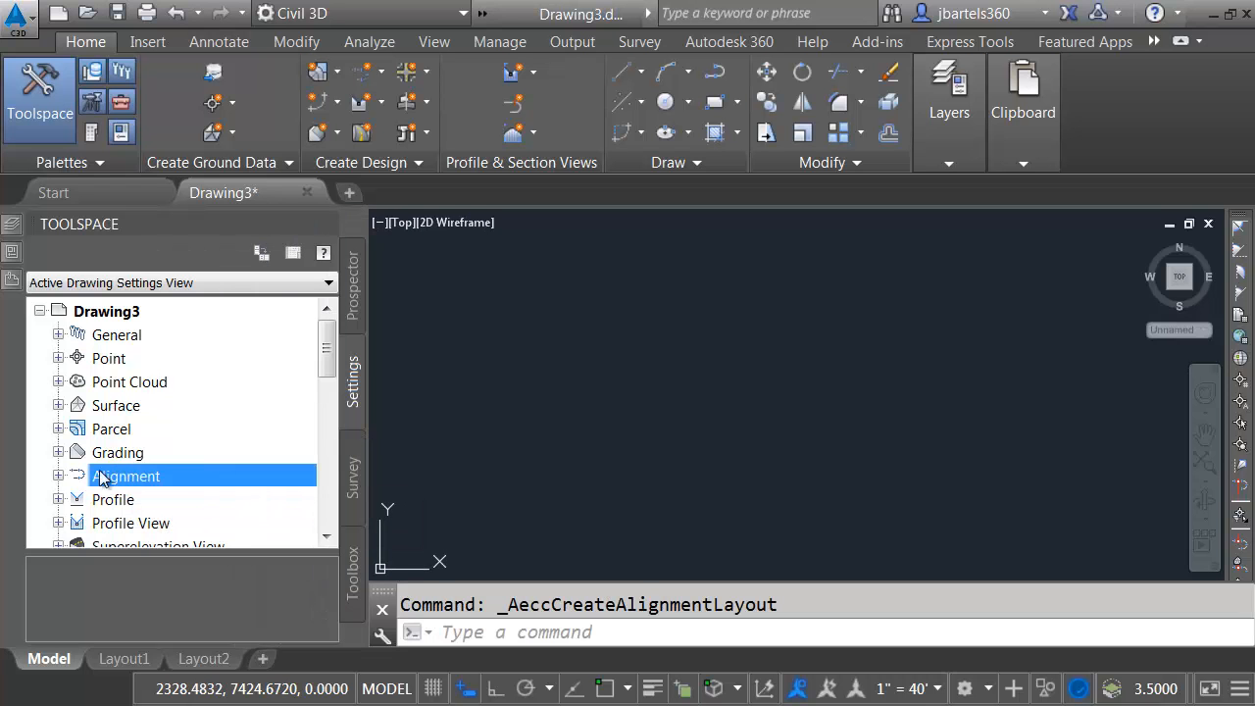
left_click(59, 477)
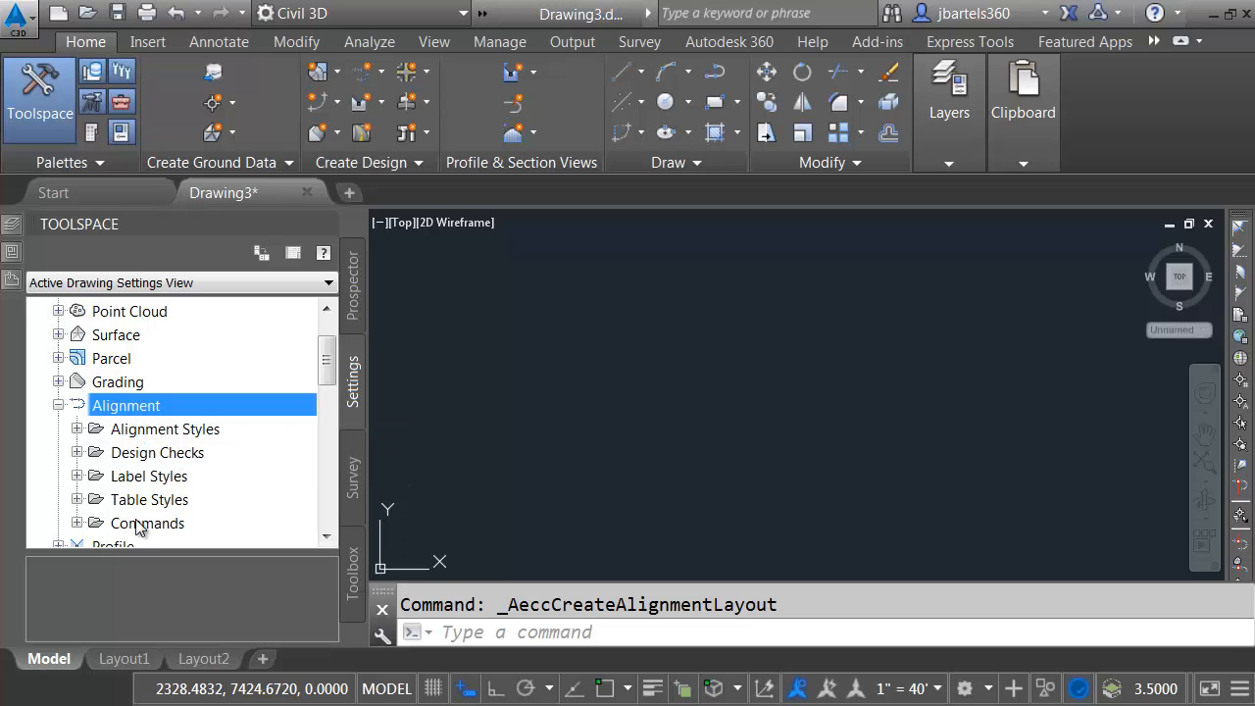
left_click(77, 522)
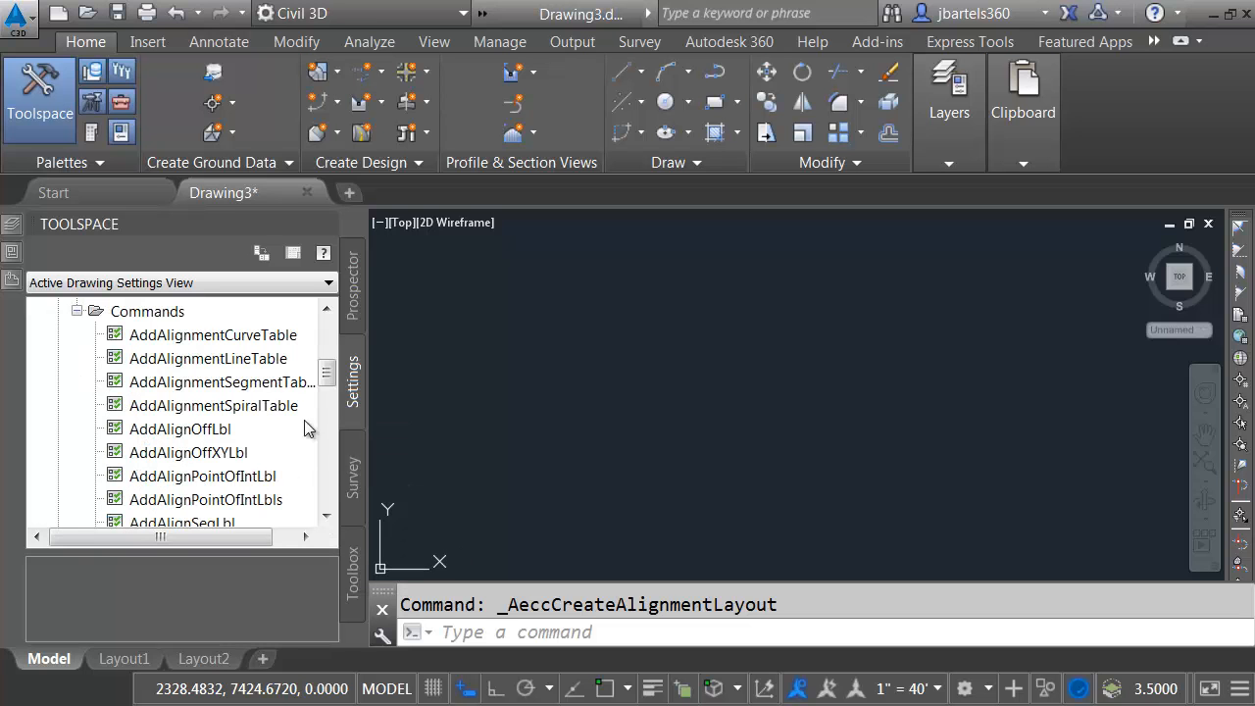
left_click_drag(328, 376, 331, 400)
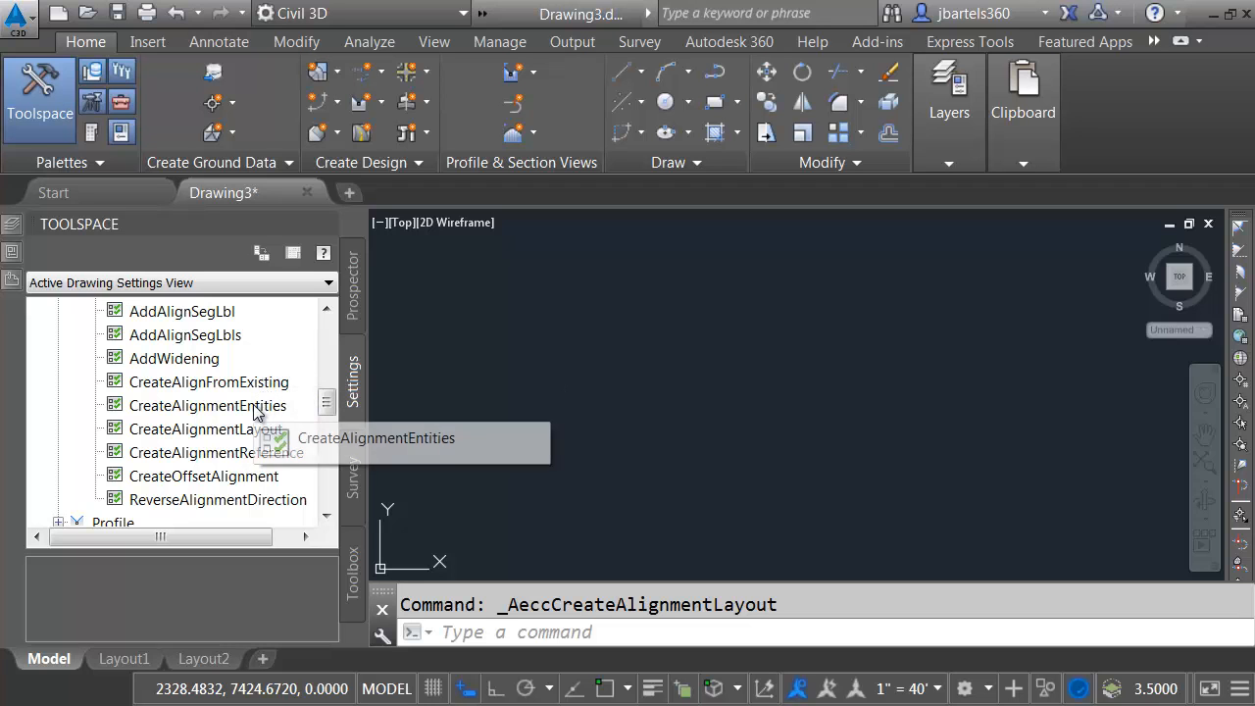
right_click(179, 410)
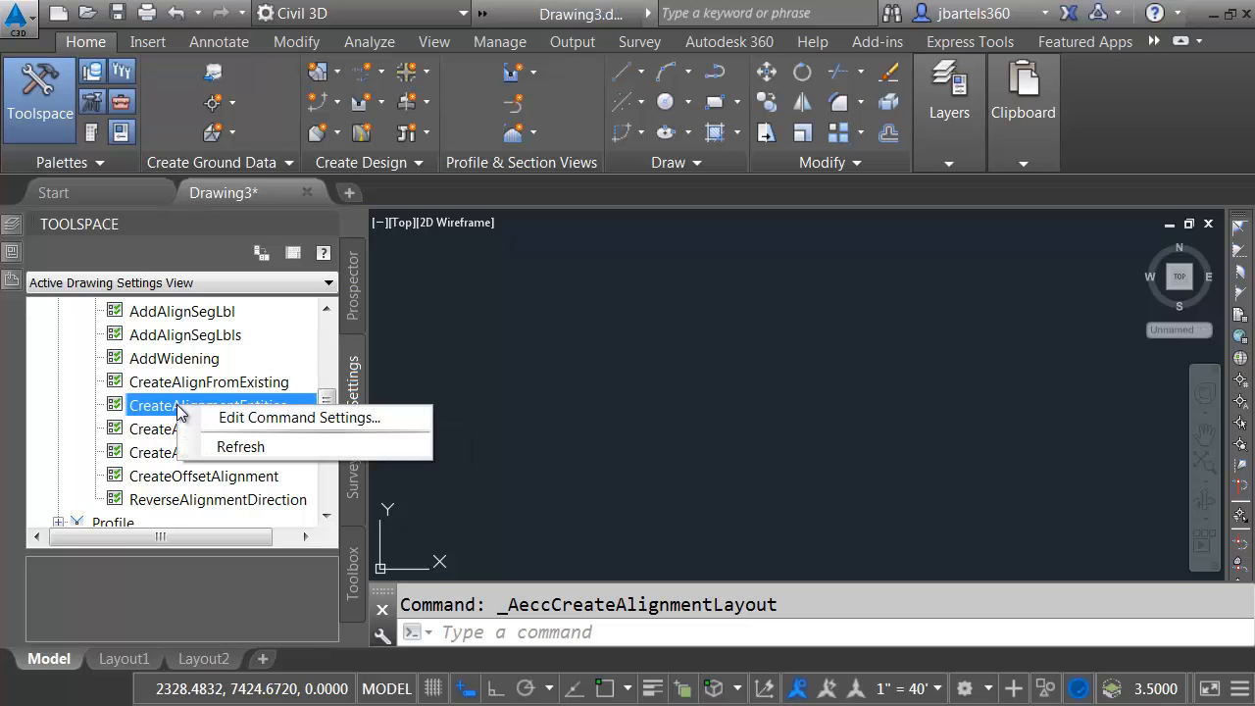
left_click(239, 417)
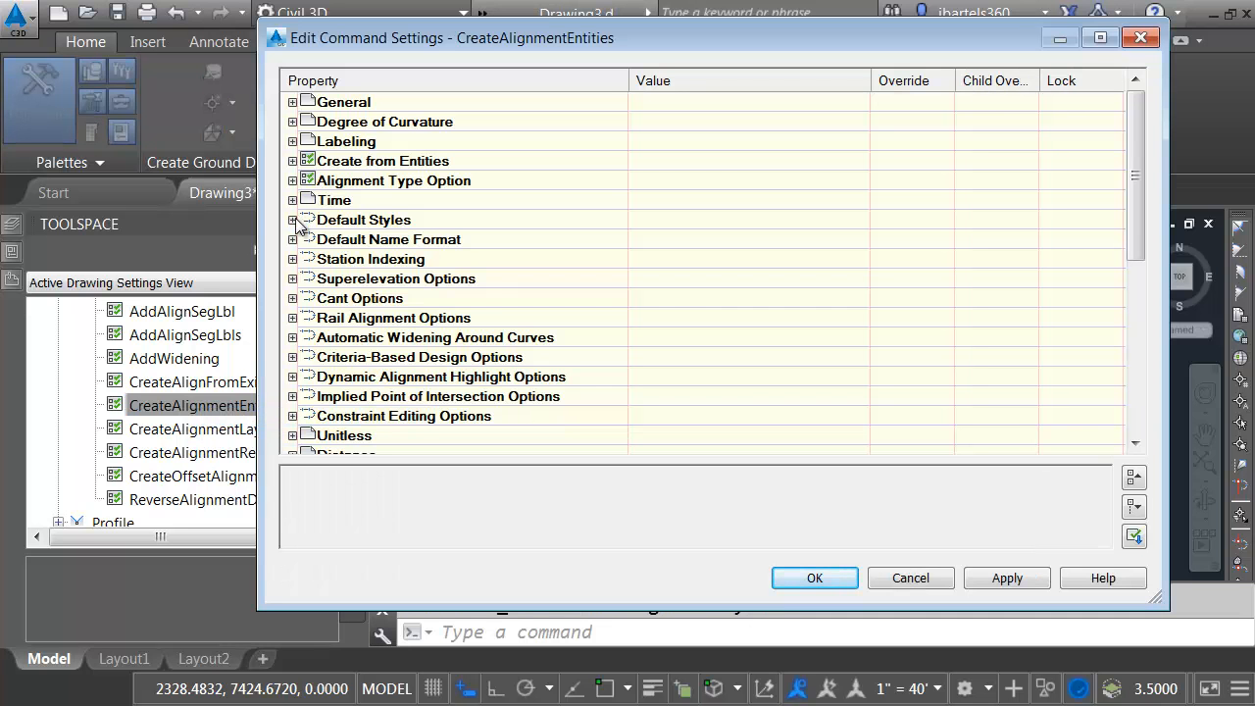
Override the default Alignment Style for CreateAlignmentEntities with Existing
left_click(292, 219)
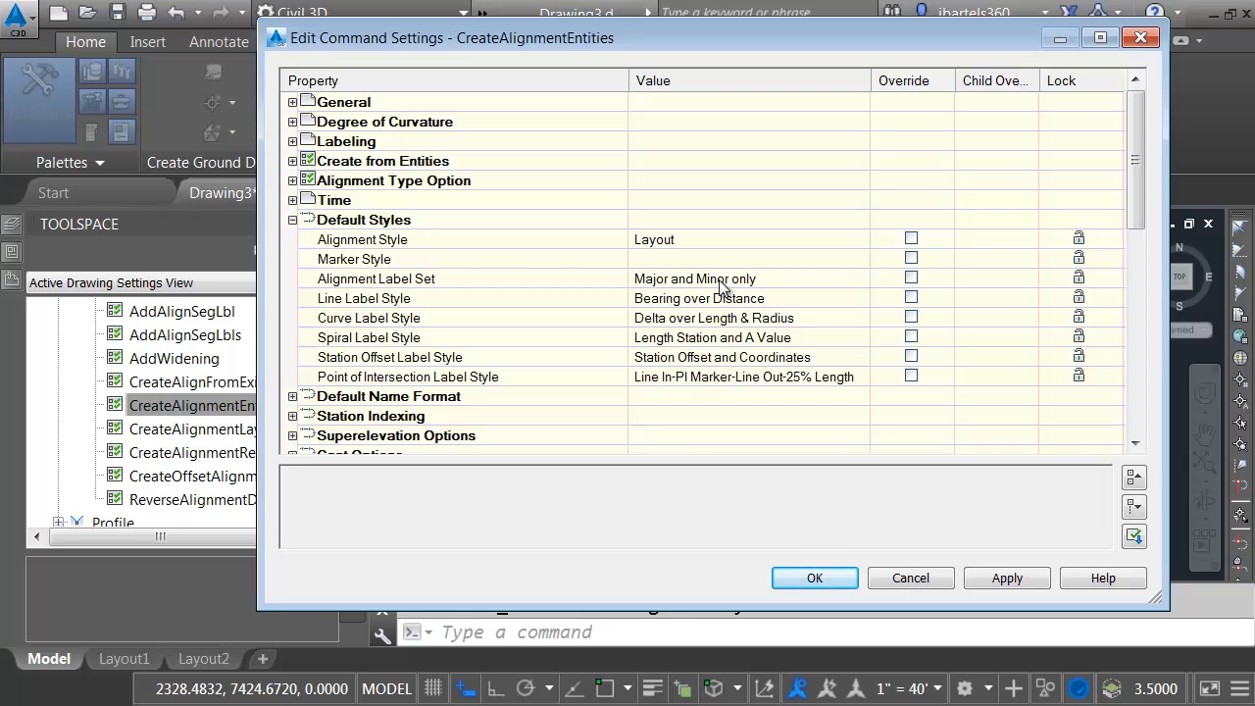
left_click(681, 238)
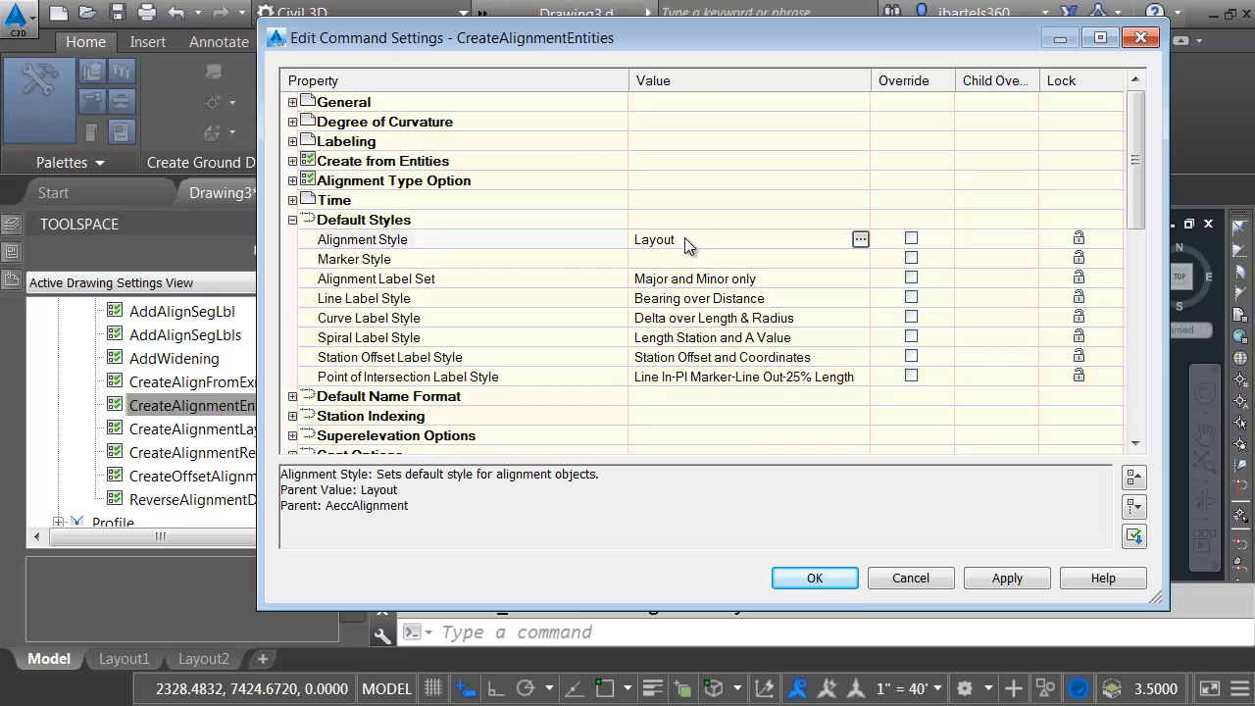
left_click(862, 239)
left_click(684, 251)
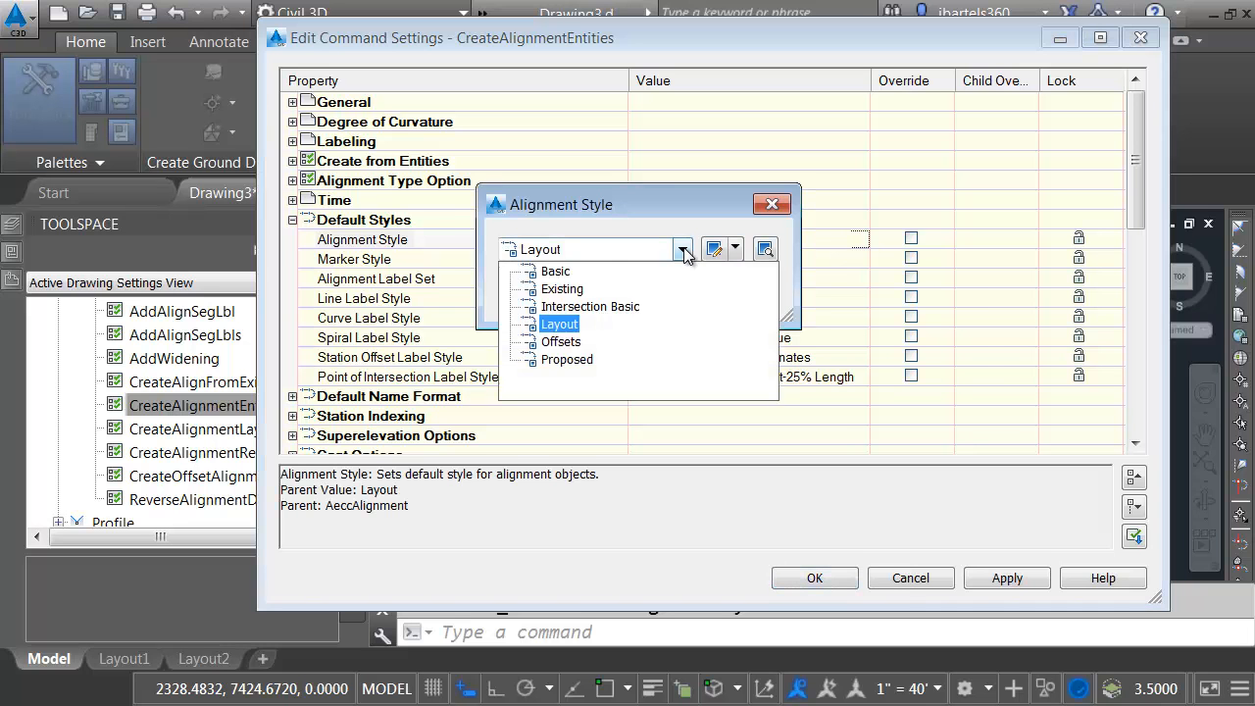
left_click(538, 292)
left_click(541, 295)
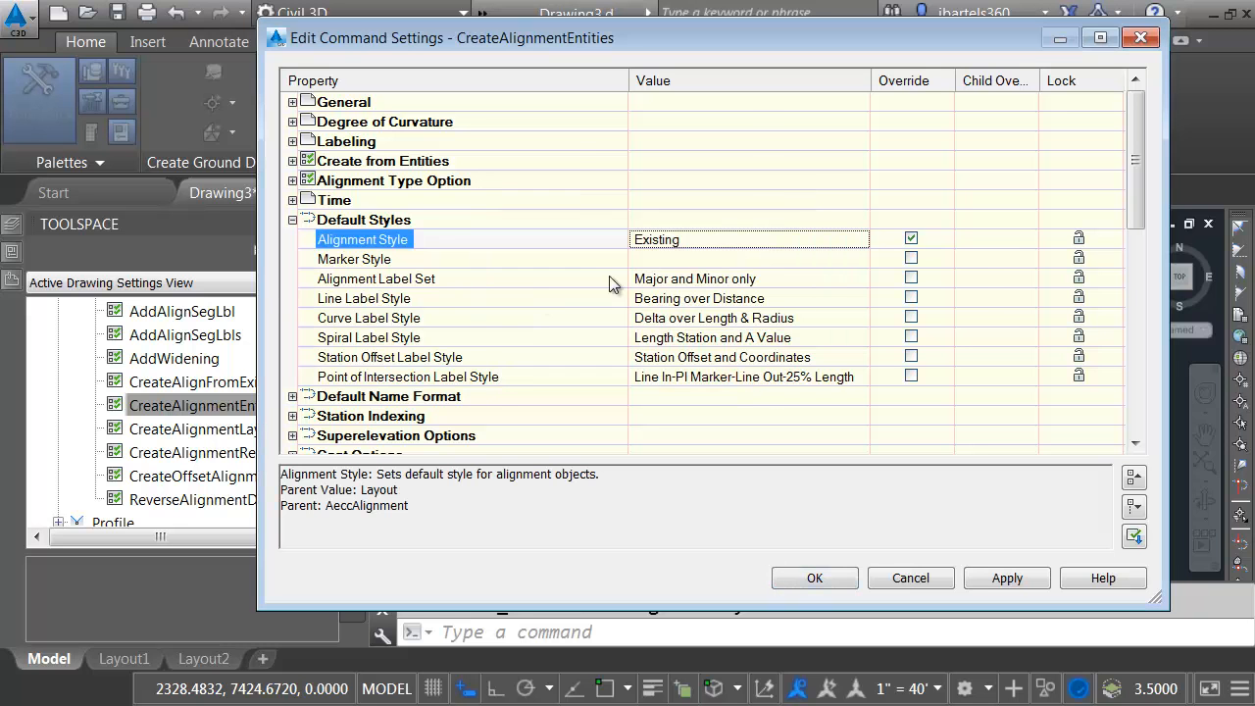
Override the default Alignment Label Set for CreateAlignmentEntities with _No Labels and accept the command settings
left_click(719, 280)
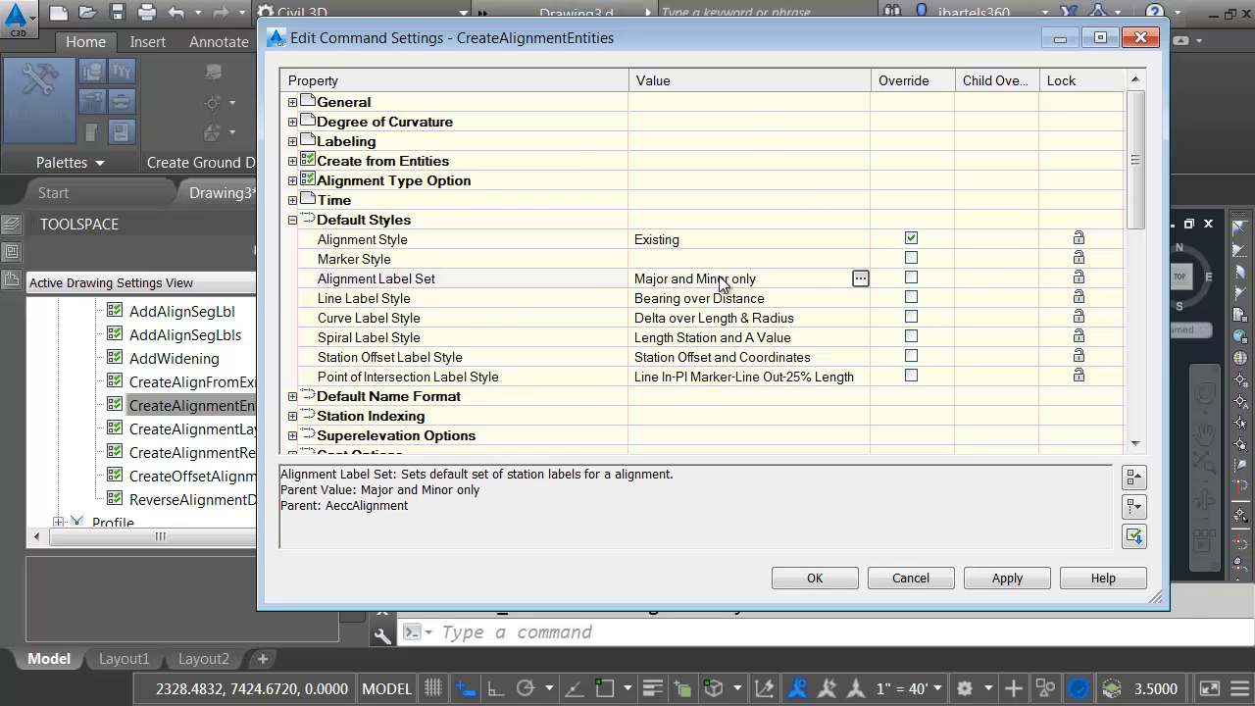
left_click(860, 279)
left_click(682, 249)
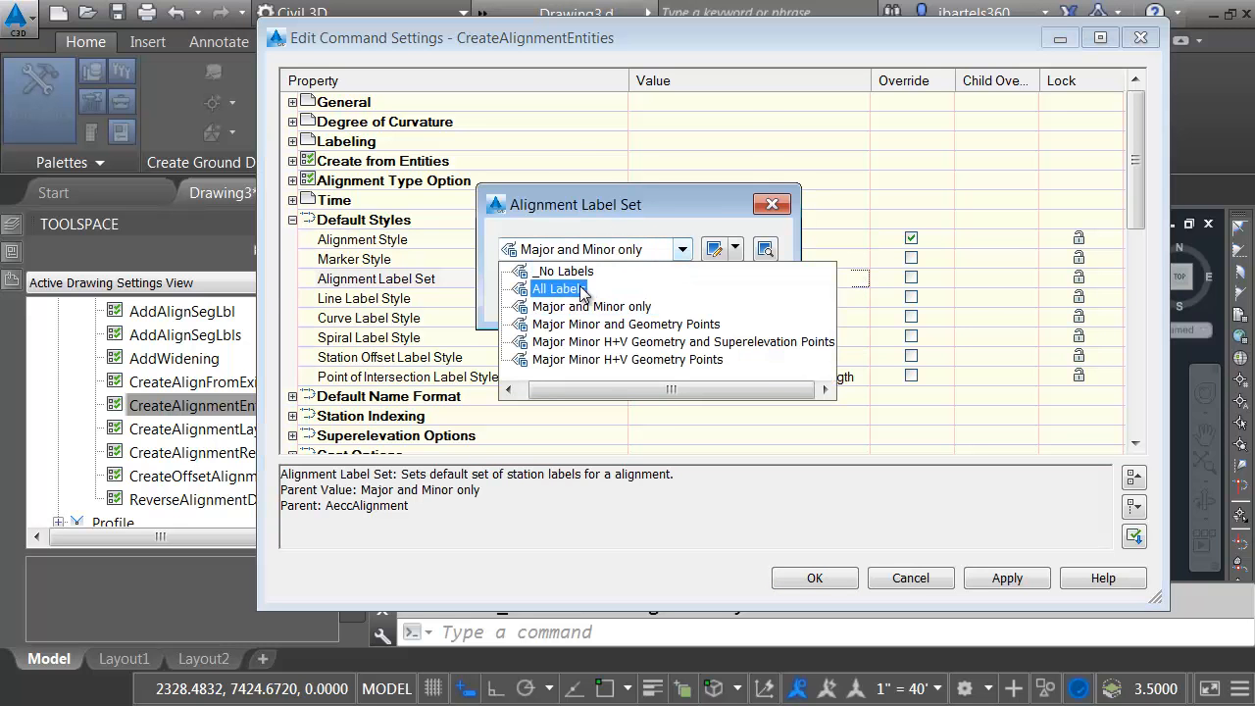
left_click(578, 271)
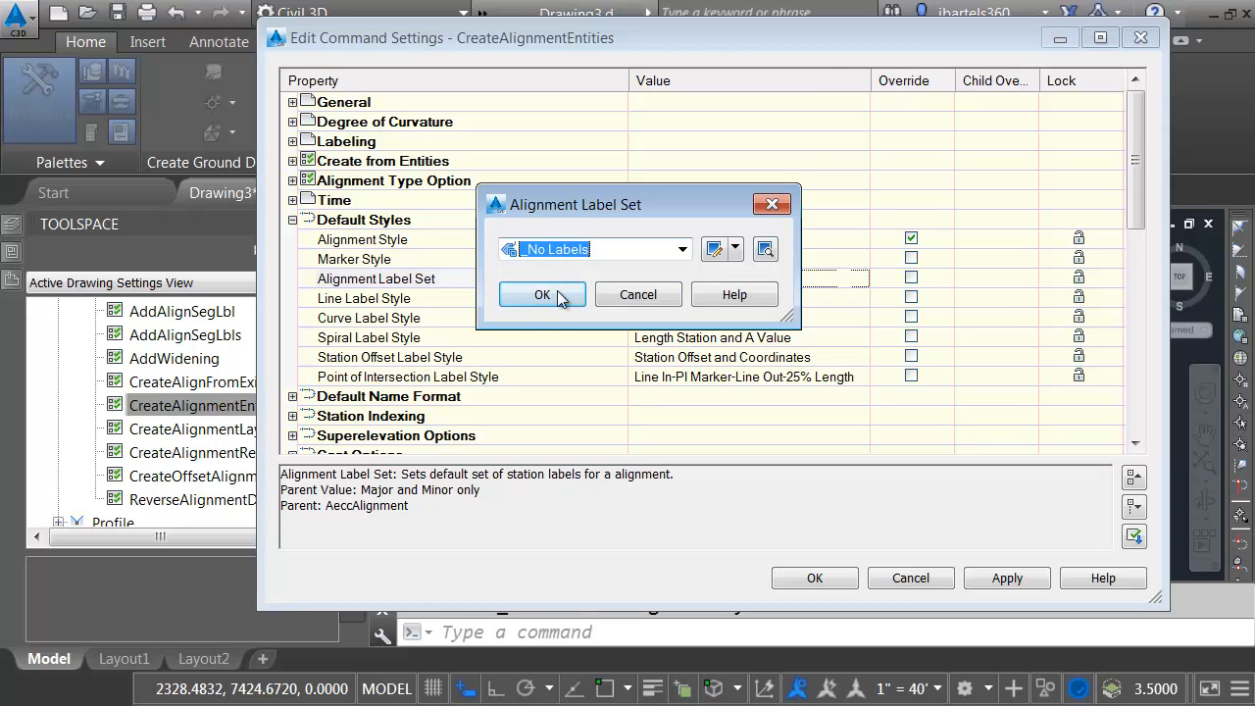
left_click(542, 295)
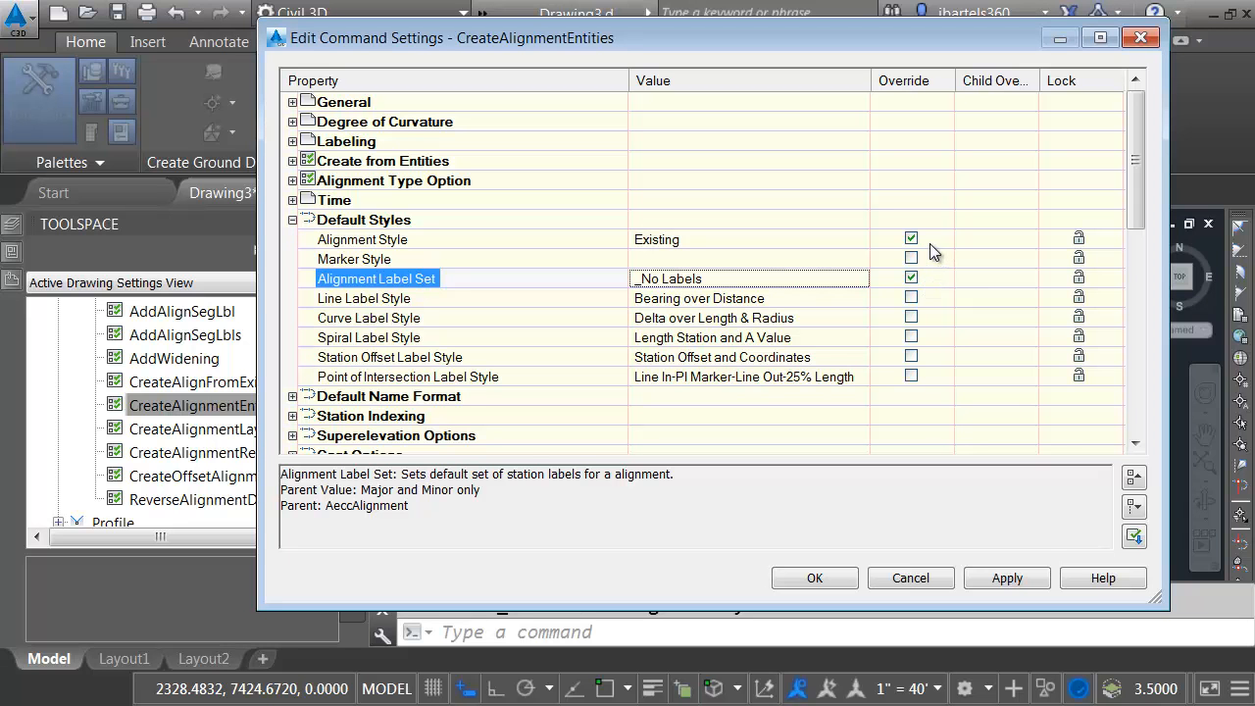
left_click(816, 576)
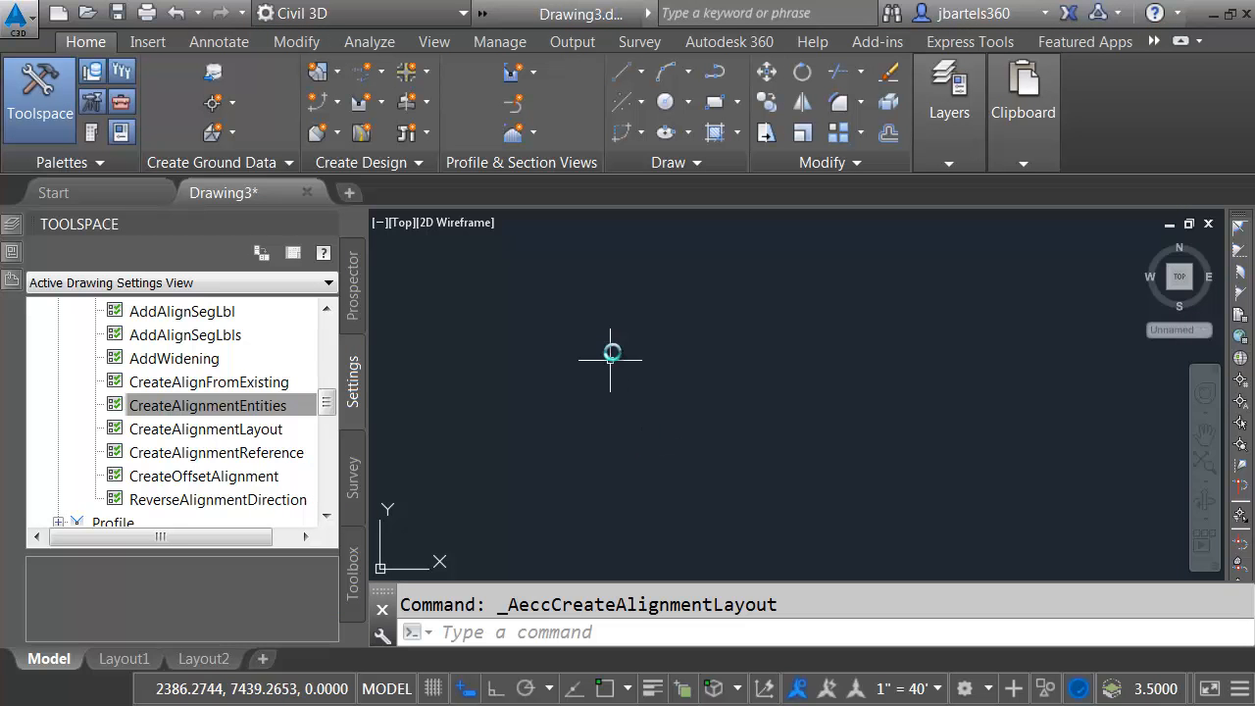
Draw a polyline in the empty drawing area with a straight segment followed by an arc segment
left_click(714, 74)
left_click(509, 334)
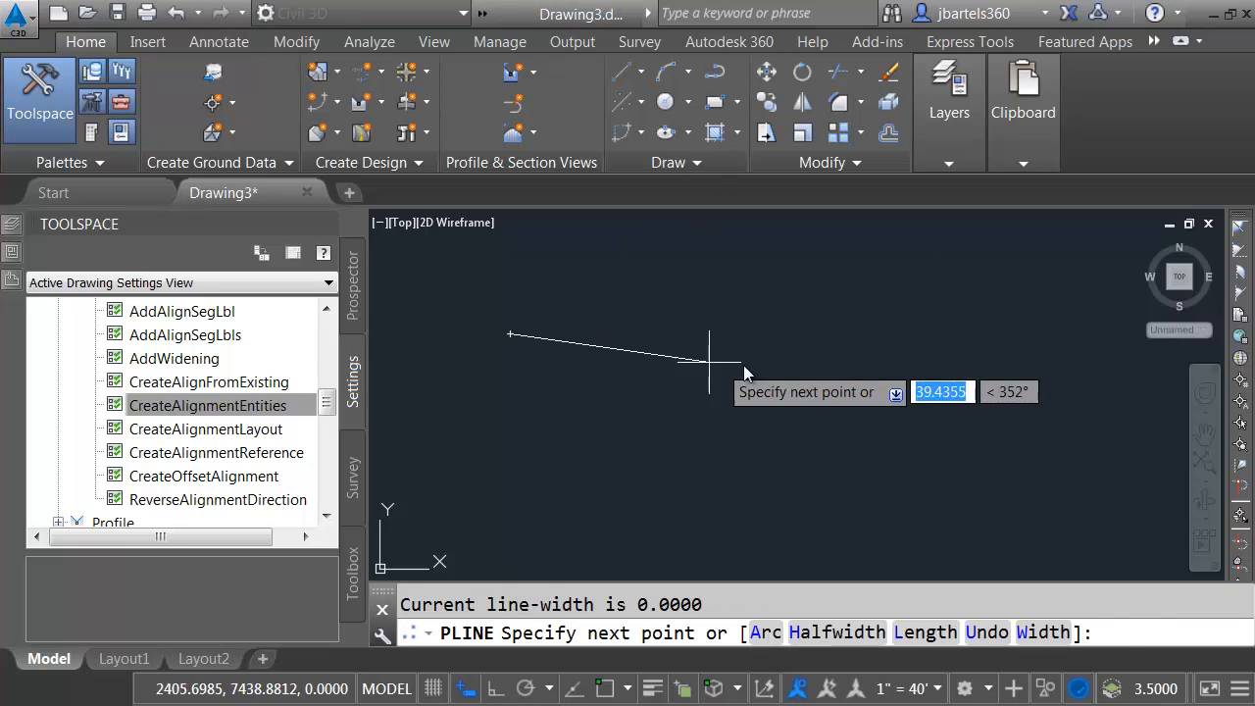
left_click(872, 373)
right_click(918, 406)
left_click(983, 524)
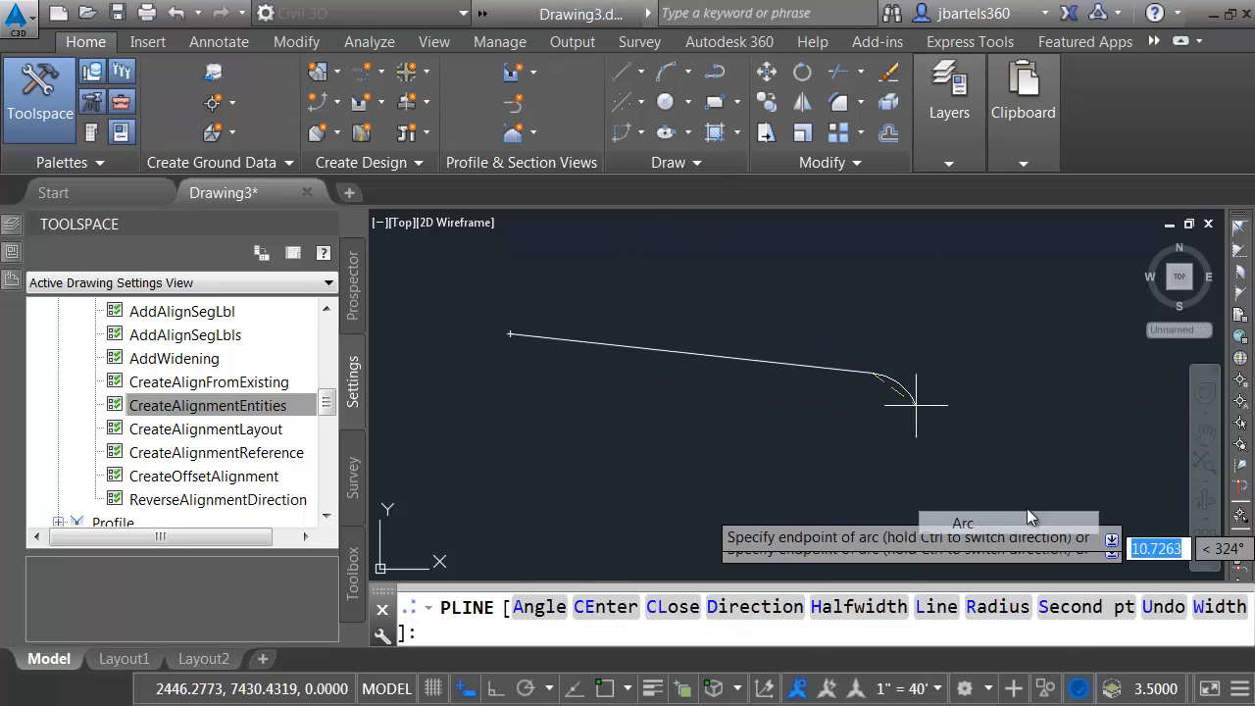
key("Return")
Create a centerline alignment from the polyline, keeping its direction, the Existing style and the _No Labels label set
scroll(731, 431, "down", 4)
middle_click_drag(779, 460, 683, 430)
left_click(372, 76)
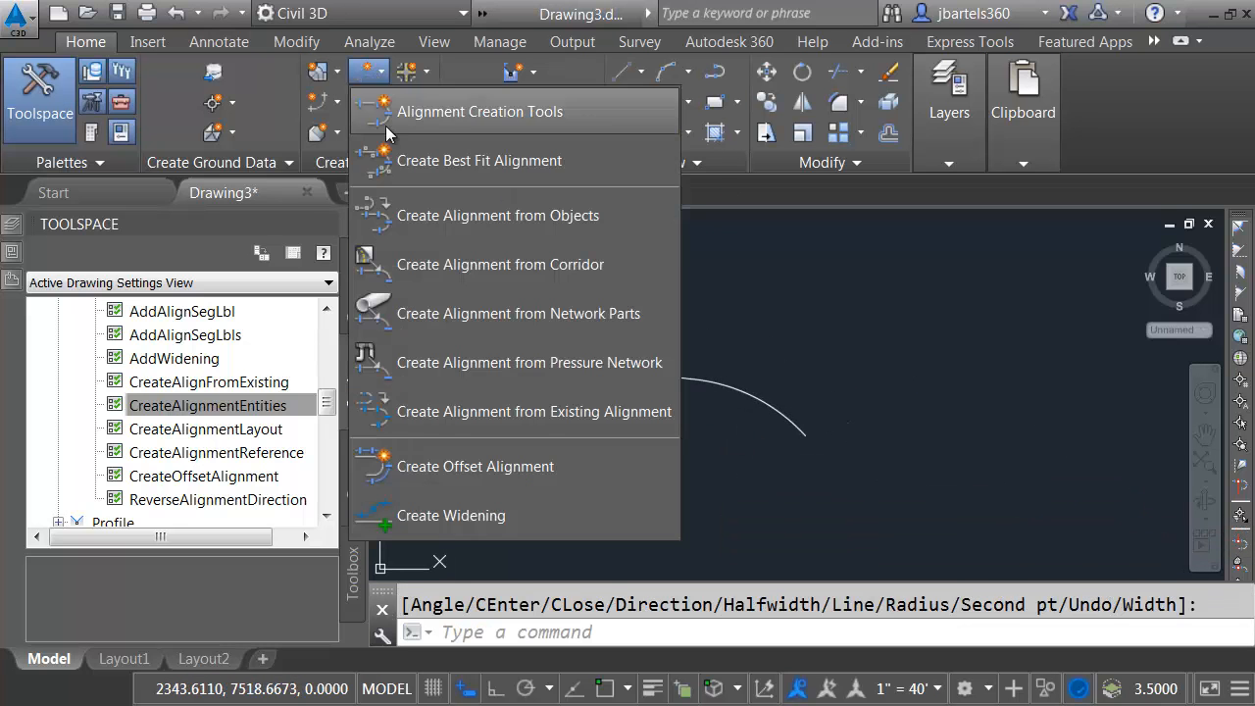
left_click(402, 213)
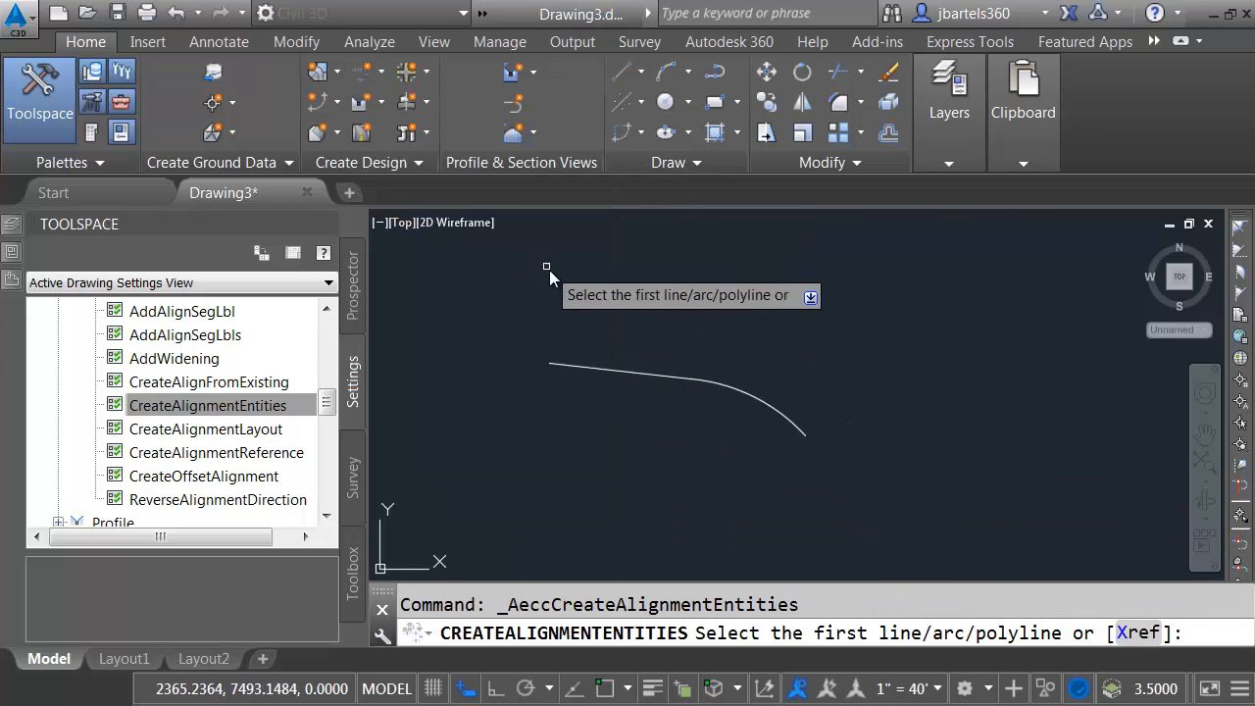
left_click(571, 365)
key("Return")
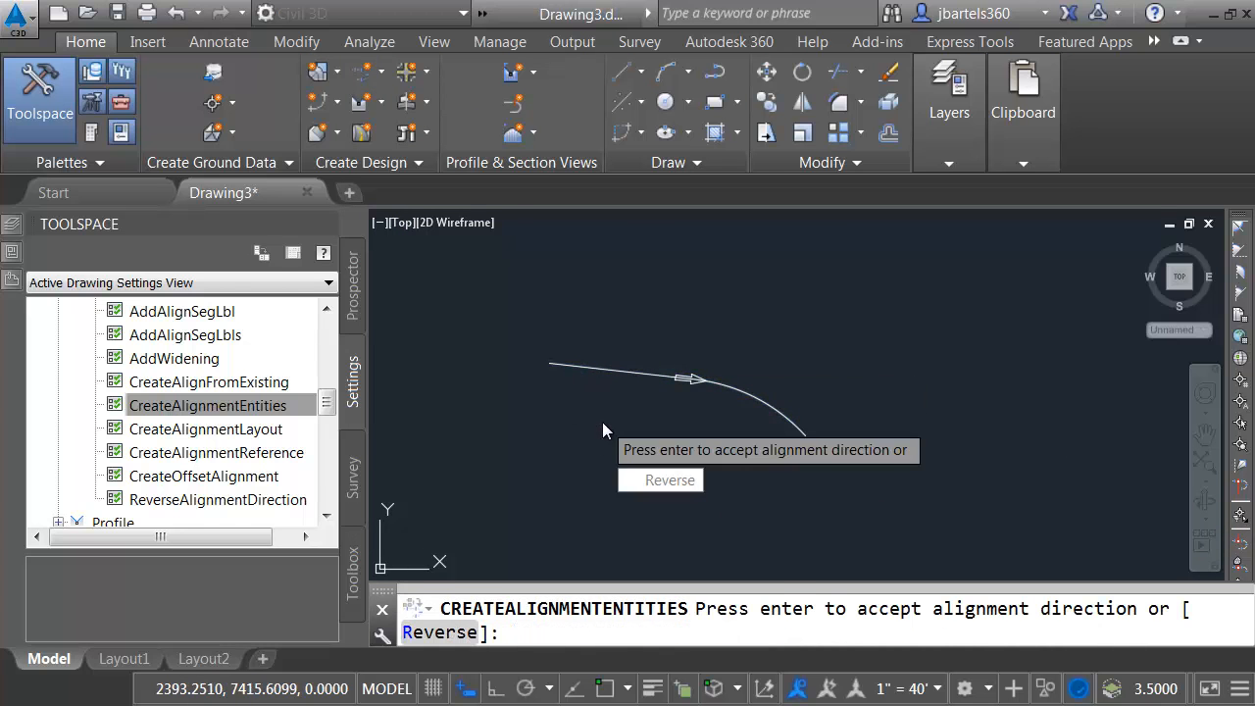
key("Return")
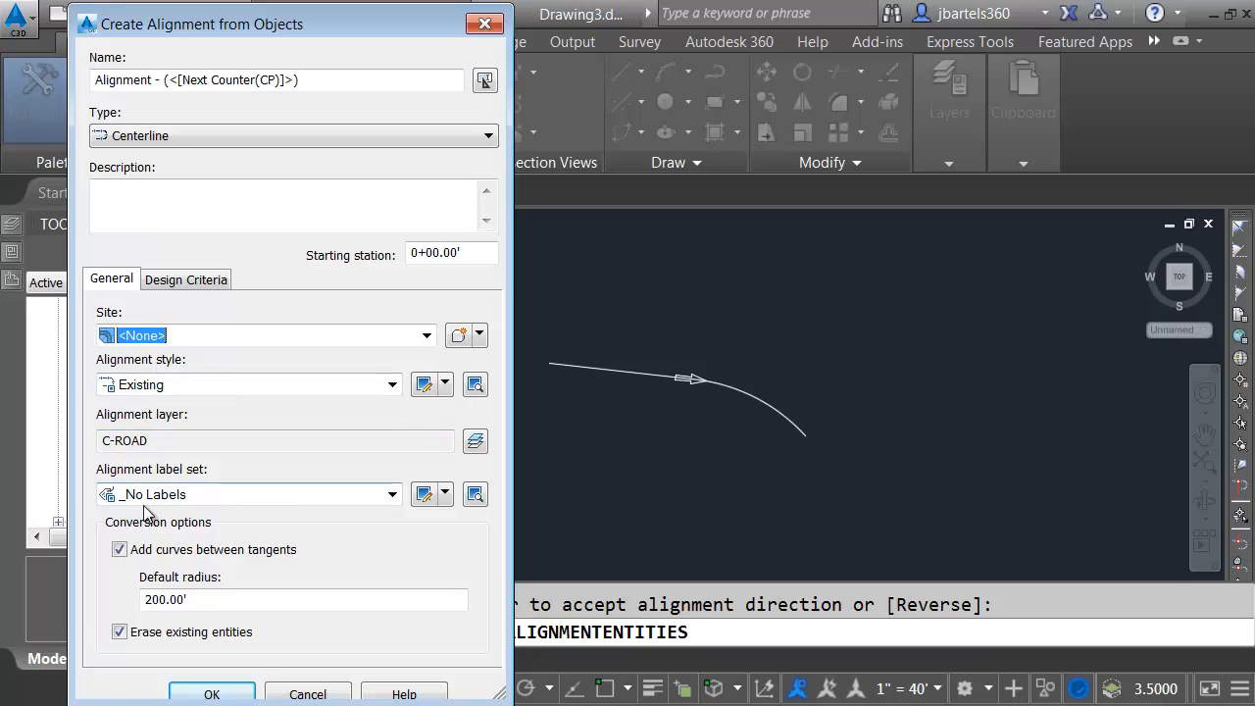
left_click(211, 690)
Start an alignment with the Alignment Creation Tools to compare its preset style and label set, and cancel it
scroll(582, 478, "down", 2)
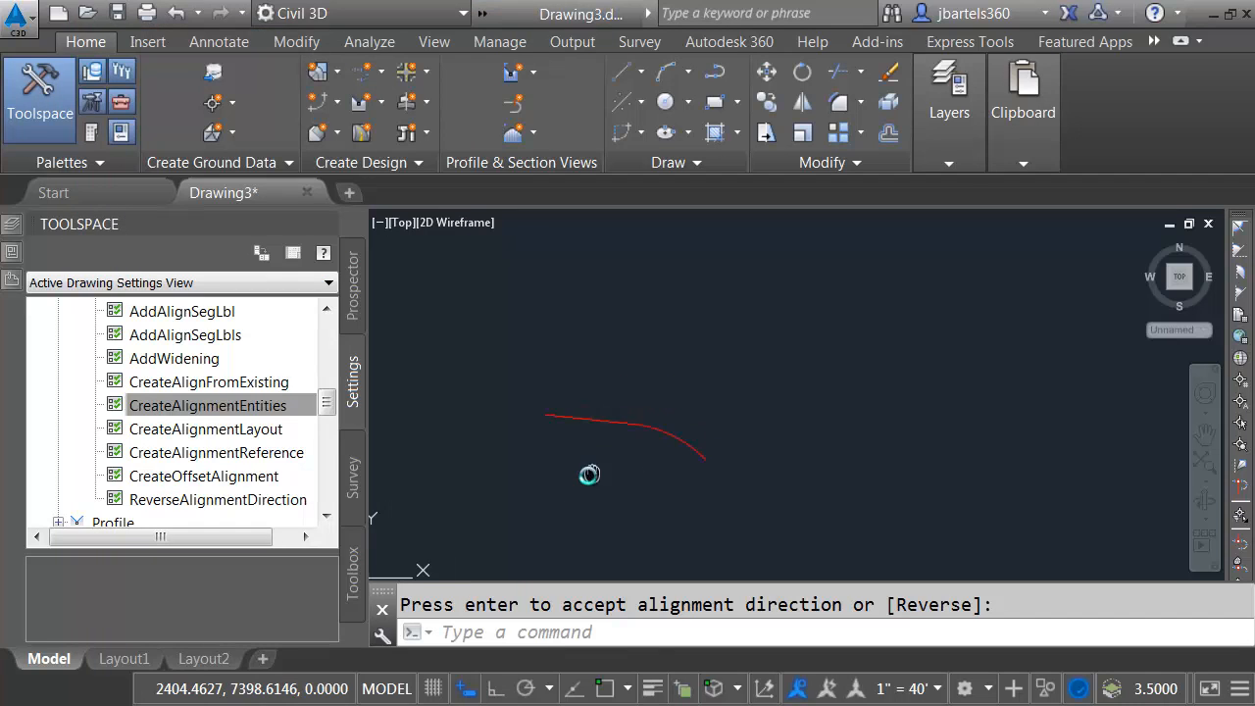
left_click(364, 74)
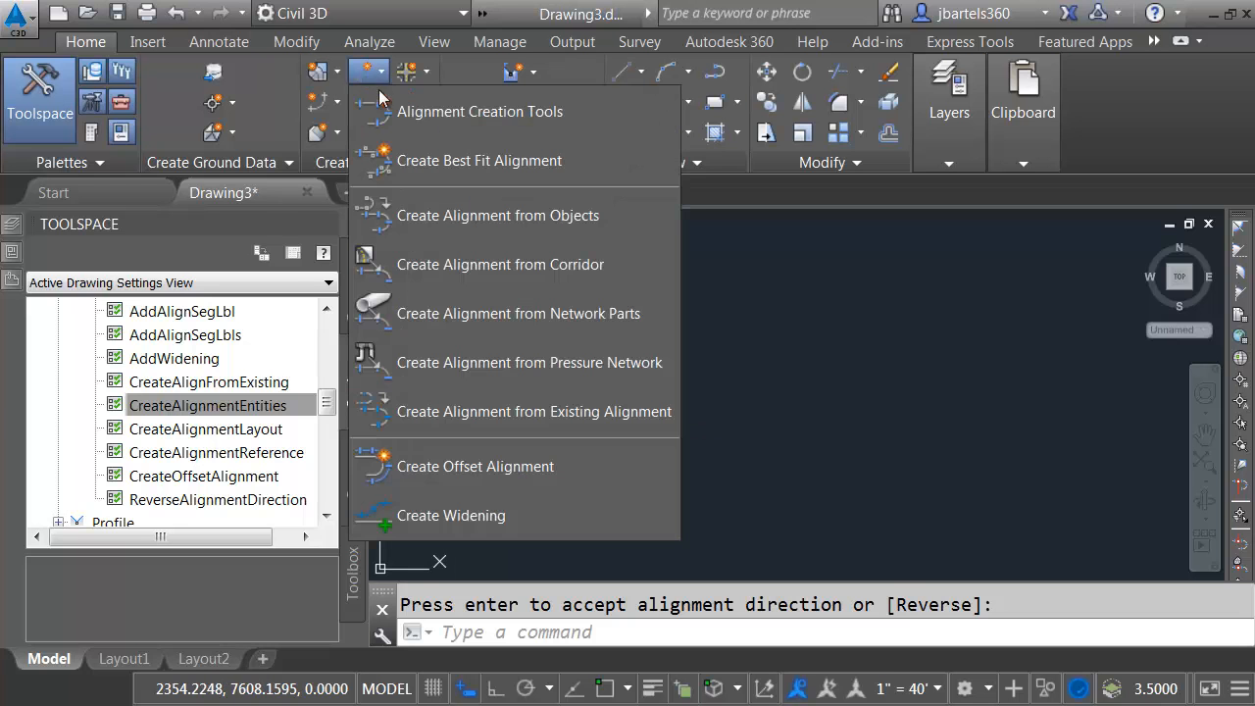
left_click(468, 106)
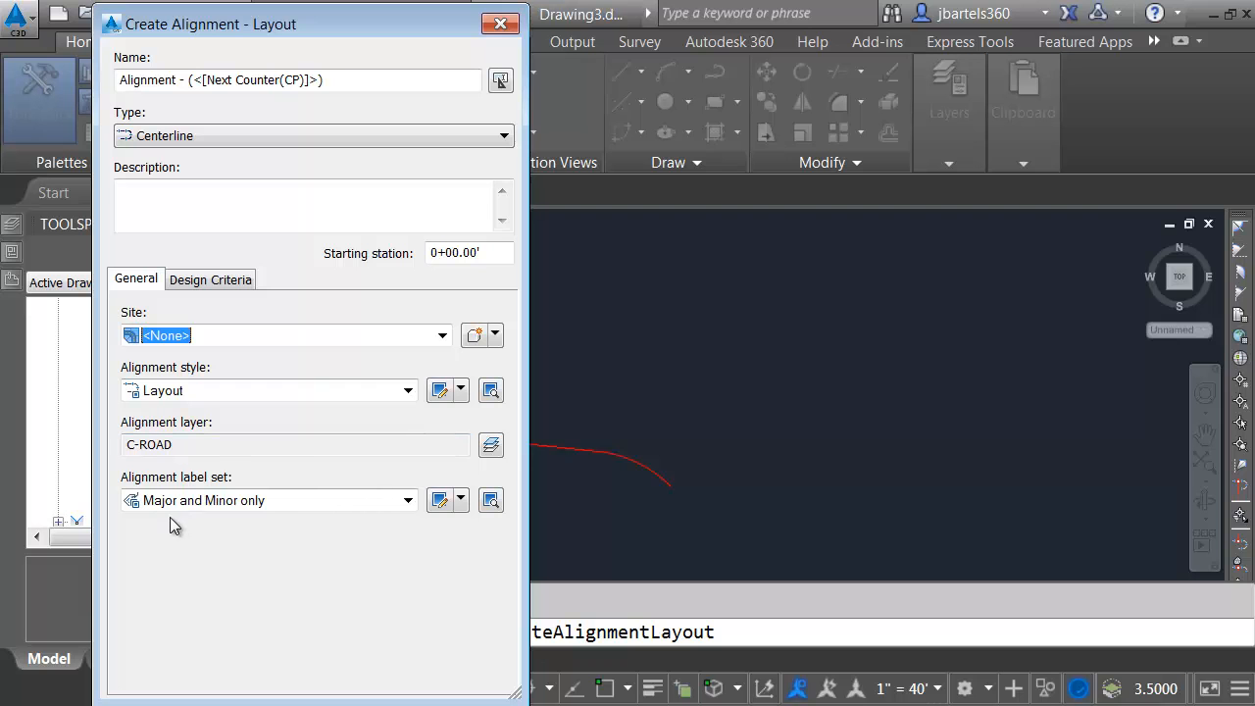
left_click(500, 23)
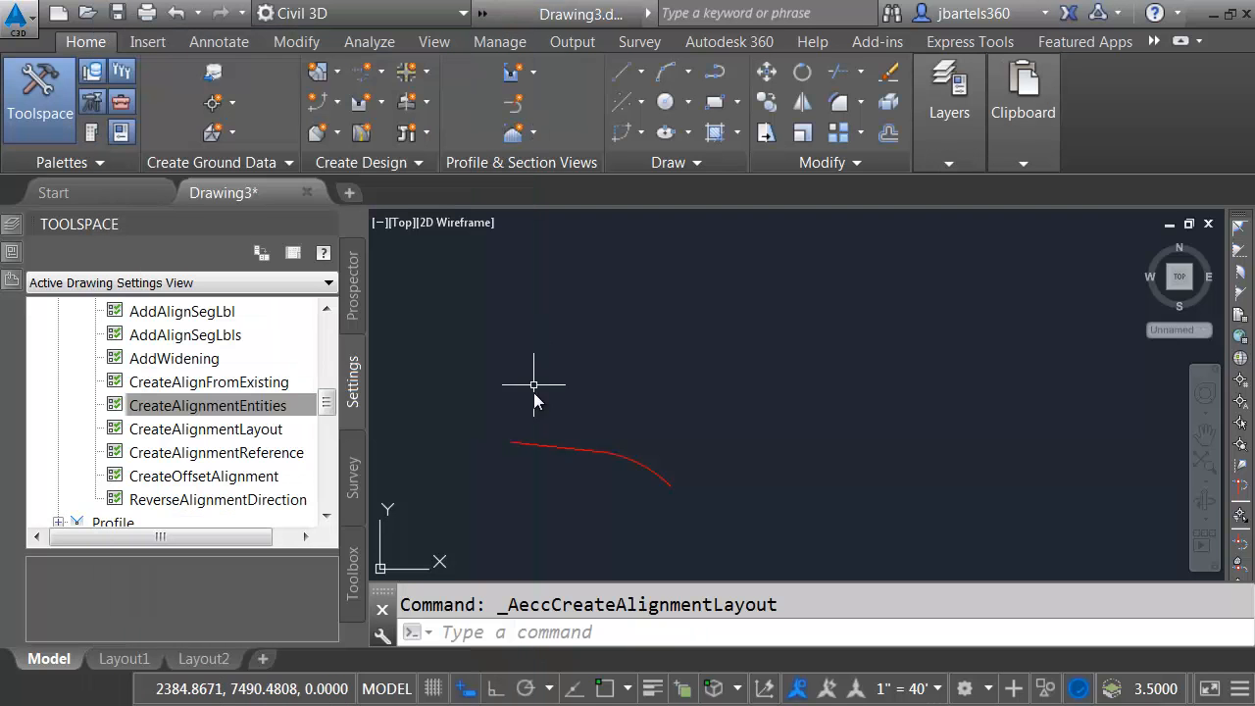
Clear the child overrides of Alignment Label Set and Alignment Style in the Alignment feature settings and accept them
left_click(294, 406)
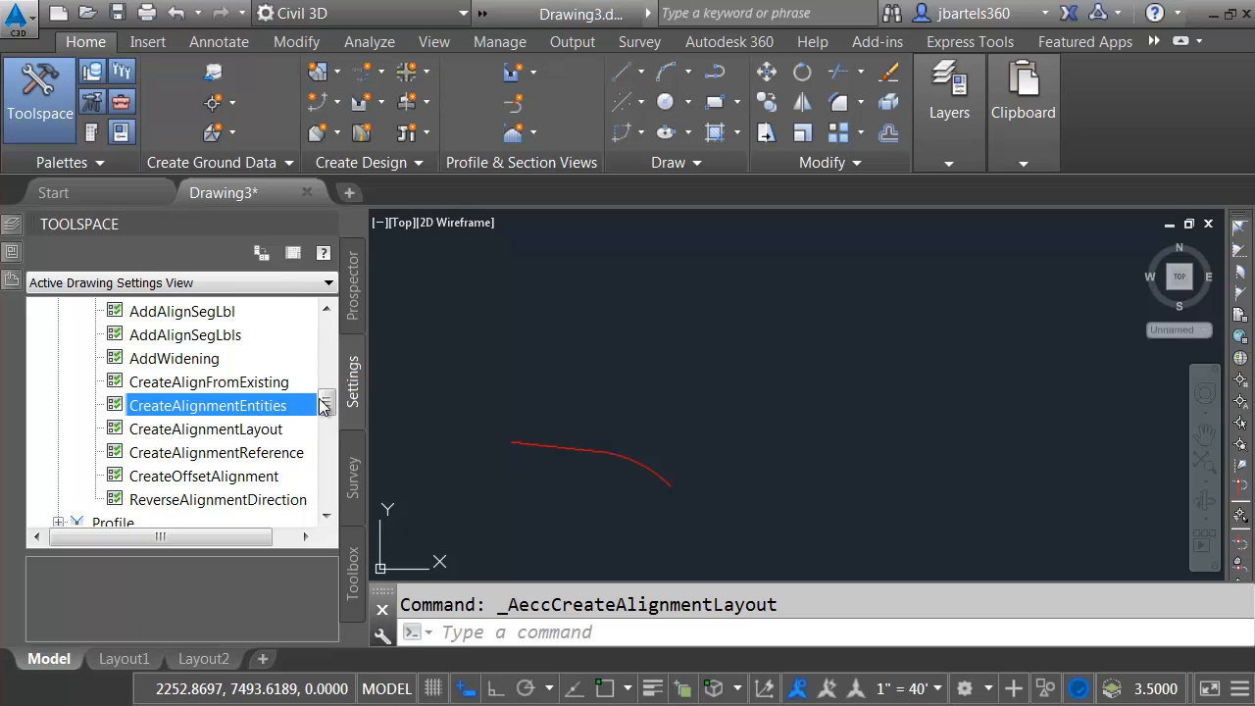
left_click_drag(327, 398, 330, 349)
right_click(128, 361)
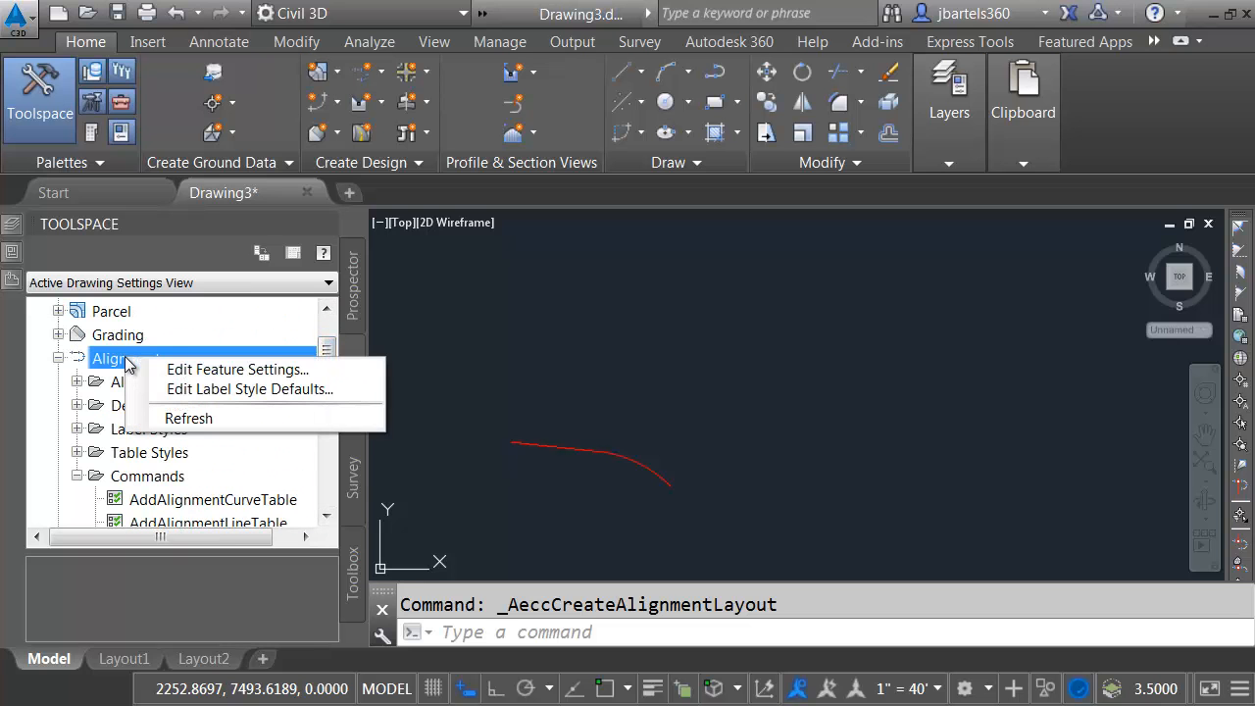
left_click(176, 371)
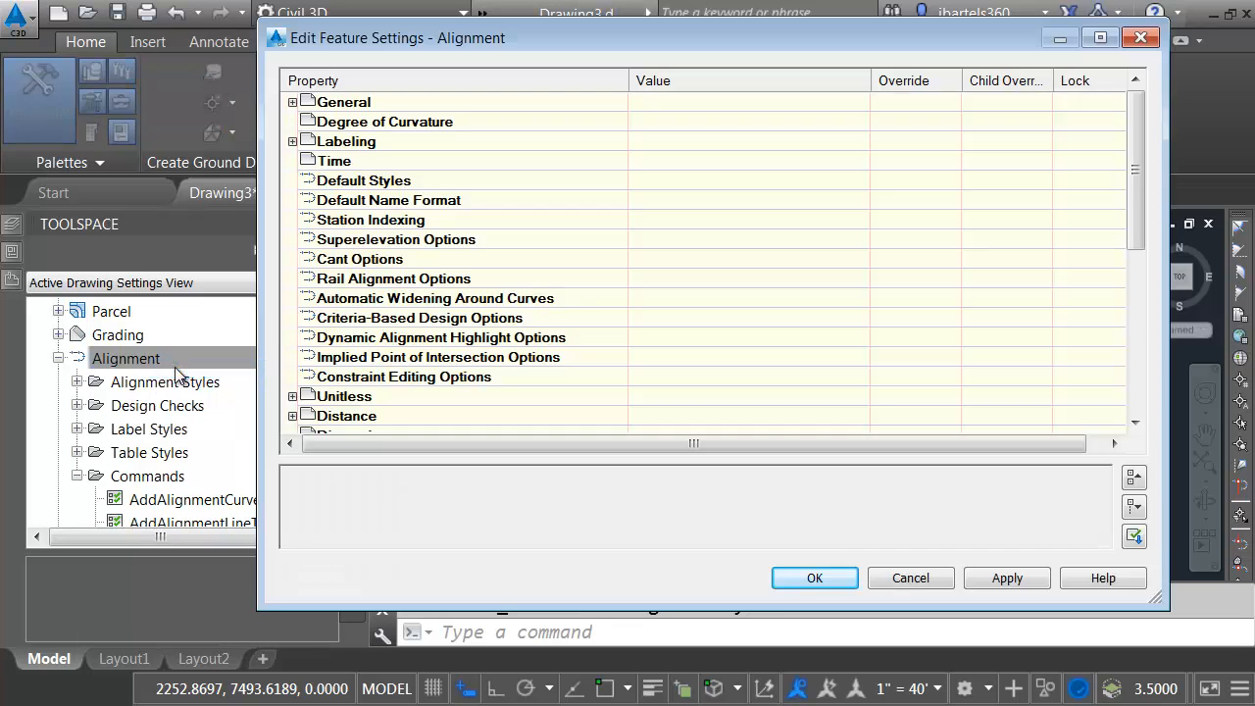
left_click(292, 181)
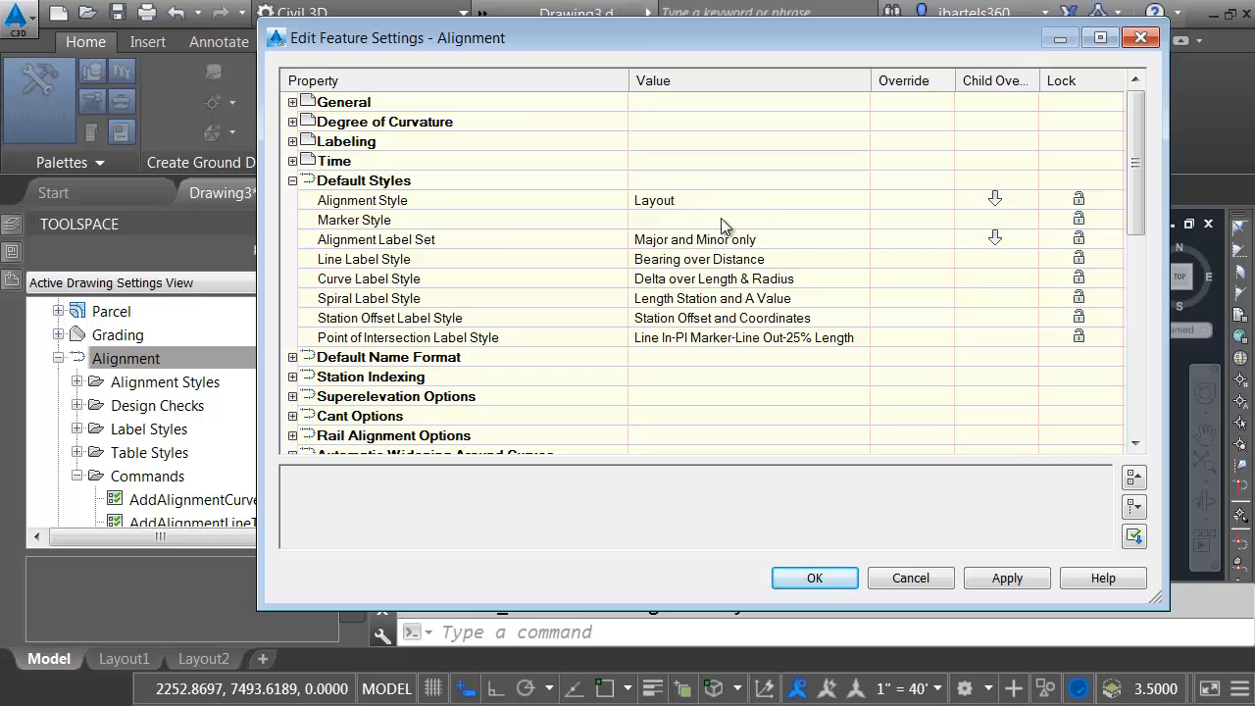
left_click(996, 239)
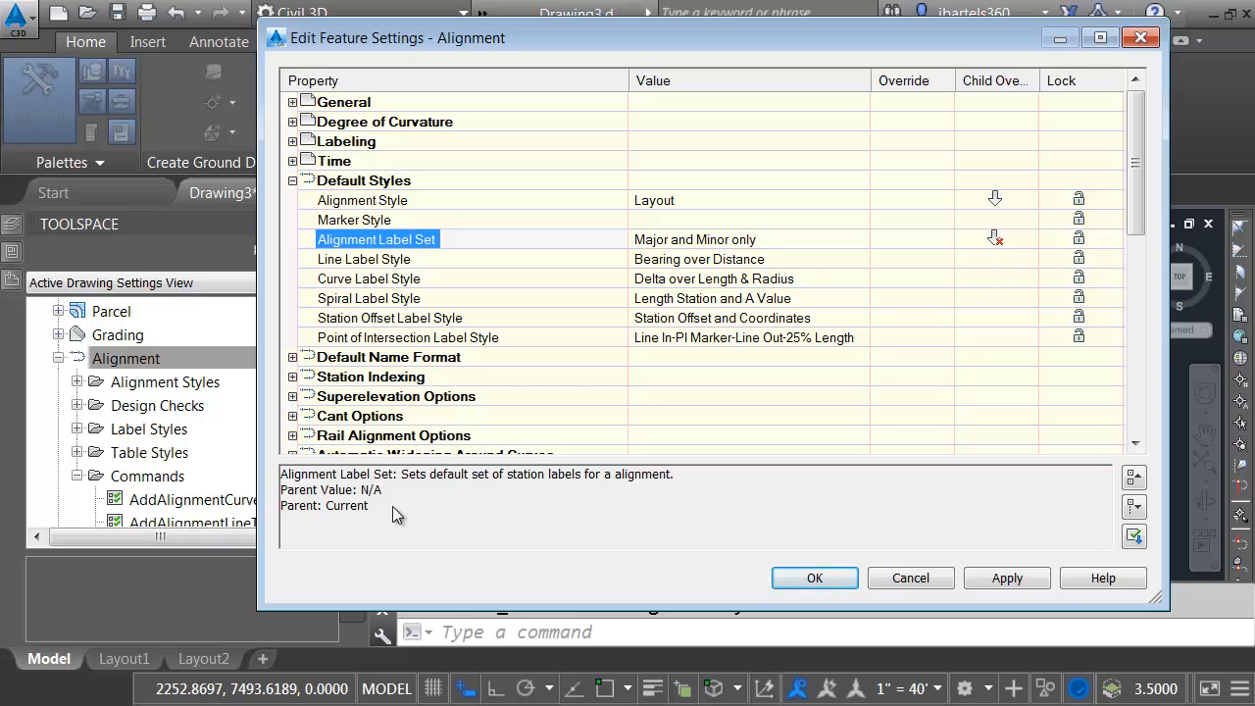
left_click(999, 203)
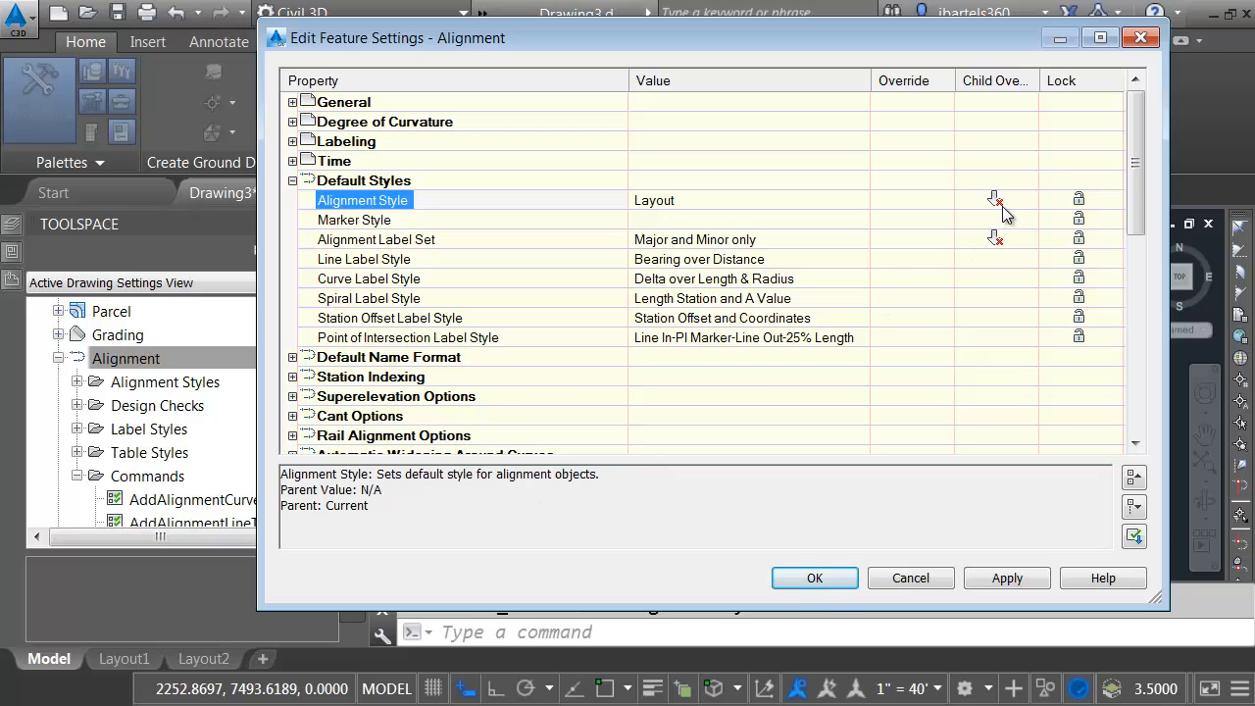
left_click(811, 577)
Check the Default Styles in the command settings of CreateAlignmentEntities and close them without changes
left_click_drag(328, 354, 334, 402)
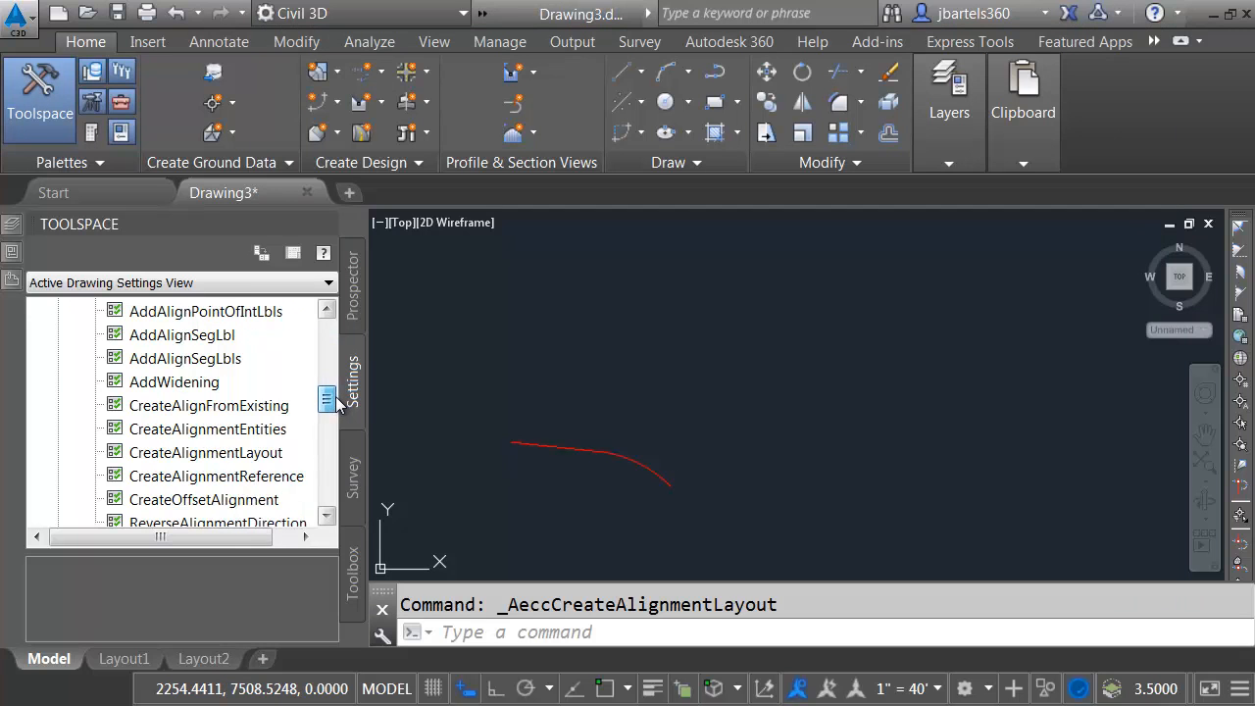
right_click(215, 431)
left_click(263, 447)
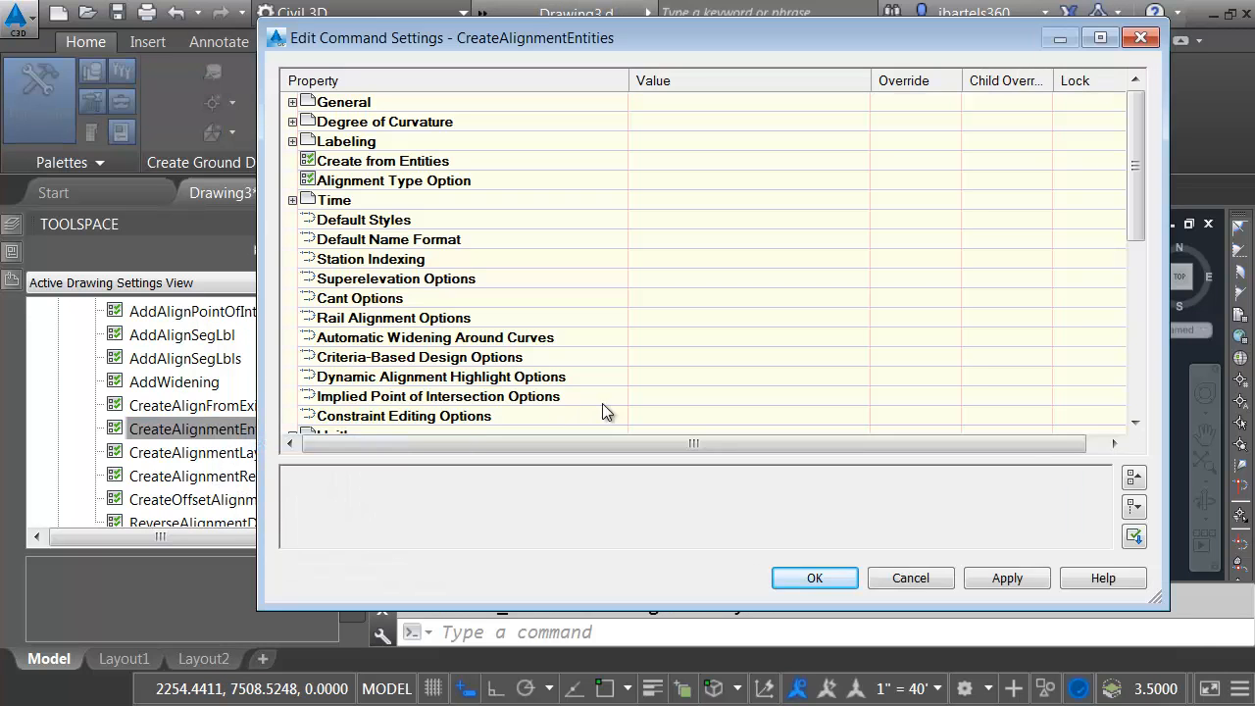
left_click(293, 221)
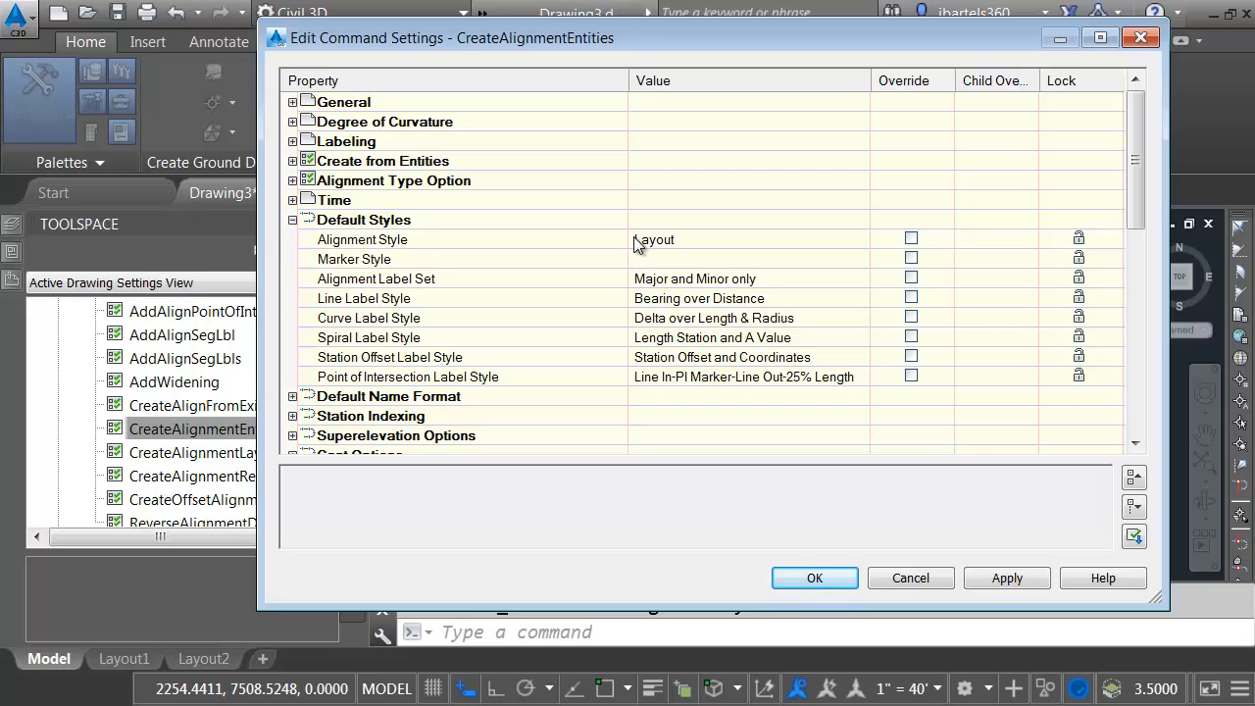
left_click(1140, 37)
Draw a long, single-segment straight polyline above the red alignment, sloping down to the east
left_click(714, 72)
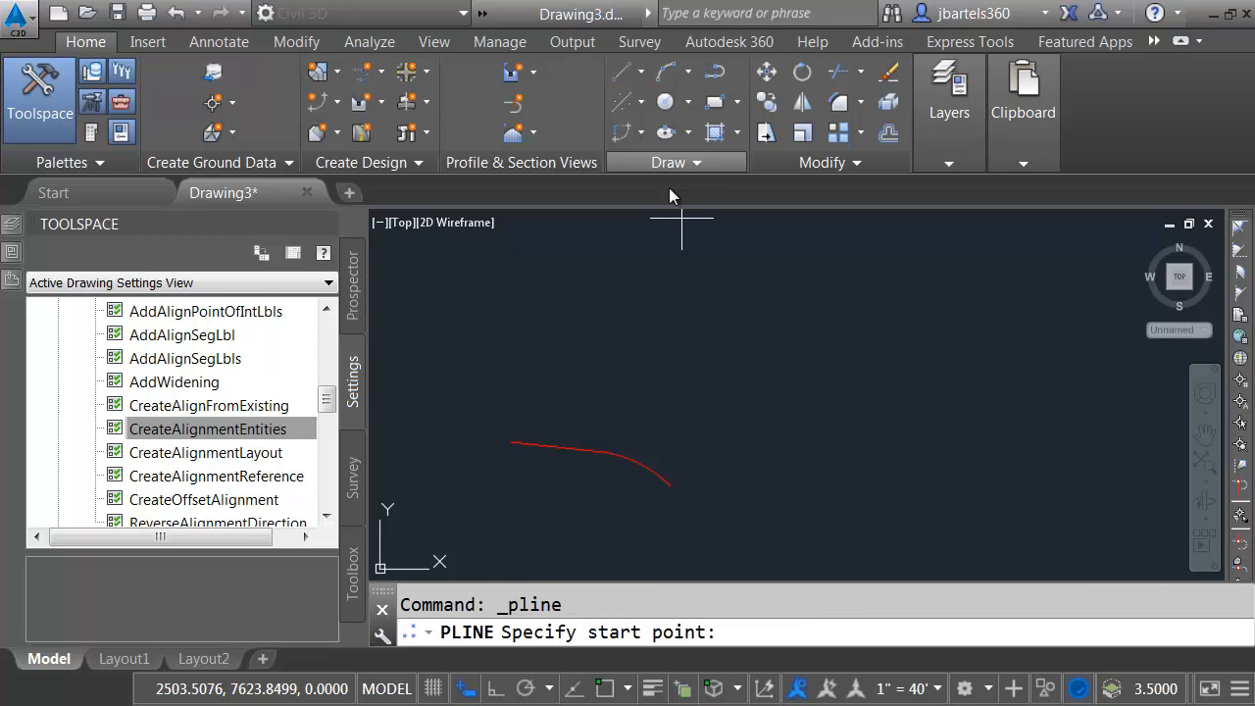
left_click(447, 326)
left_click(1104, 426)
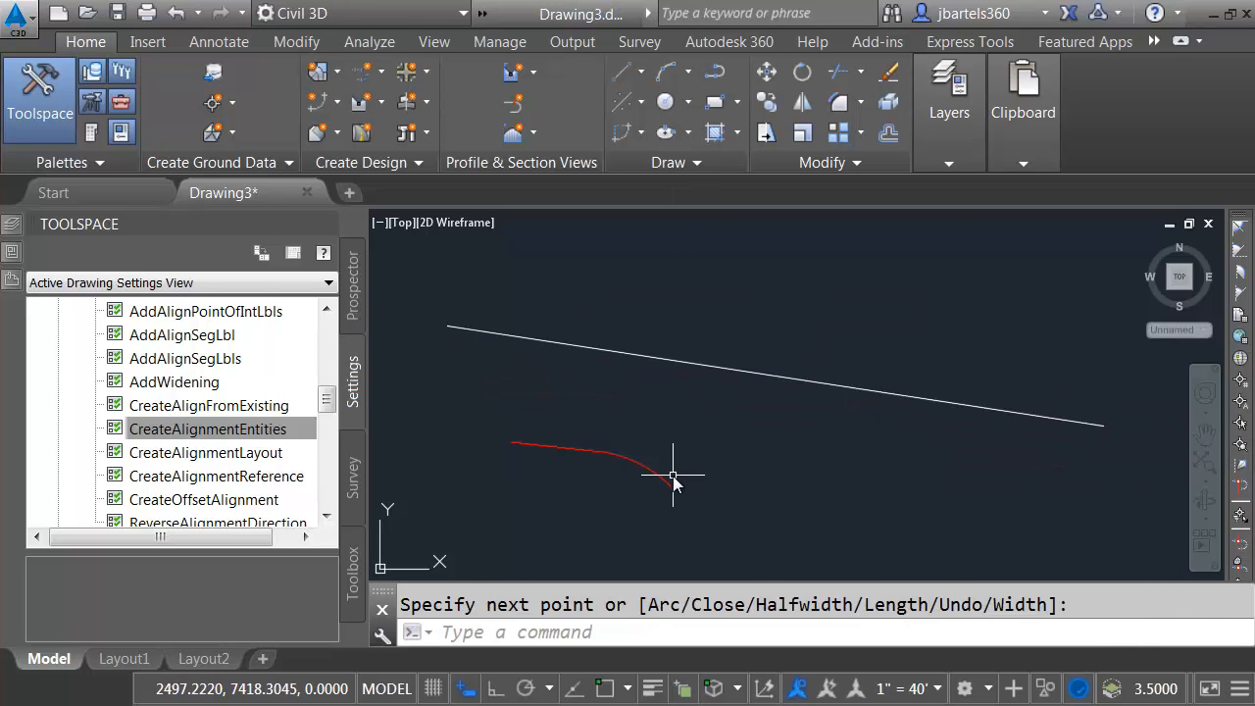
Start an alignment from the new straight polyline to check its preset styles and conversion options, and cancel it
left_click(370, 72)
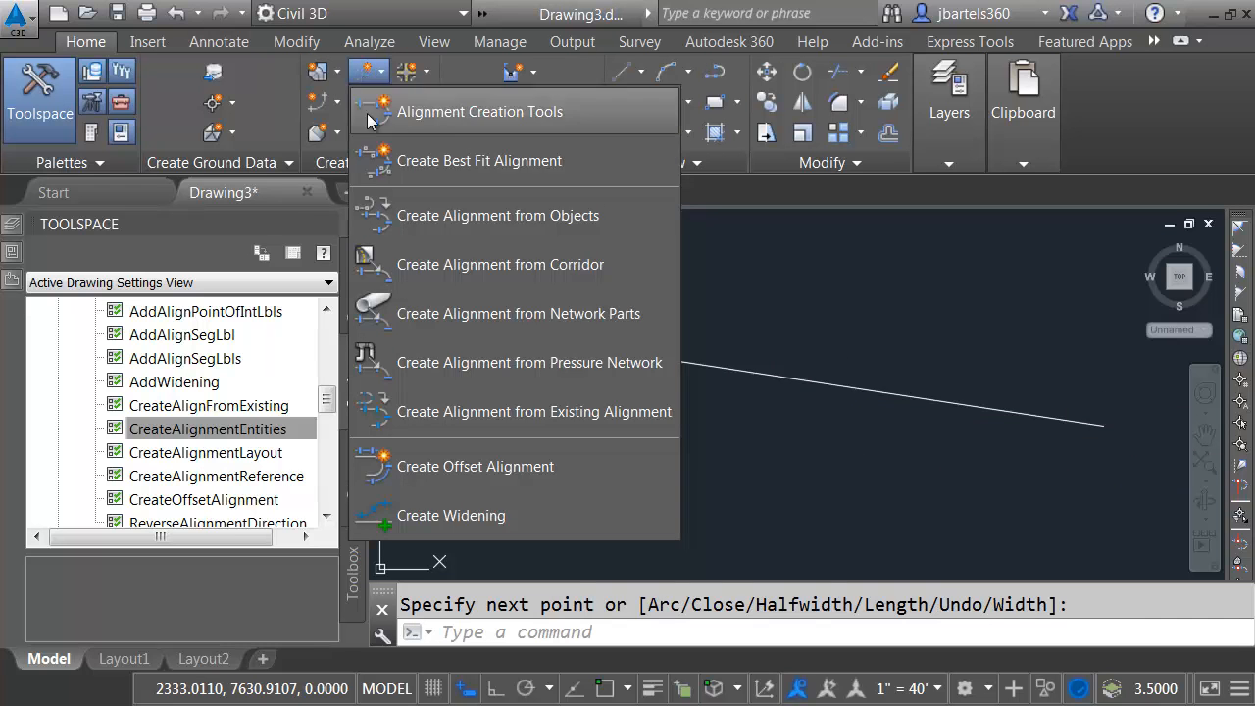
left_click(397, 218)
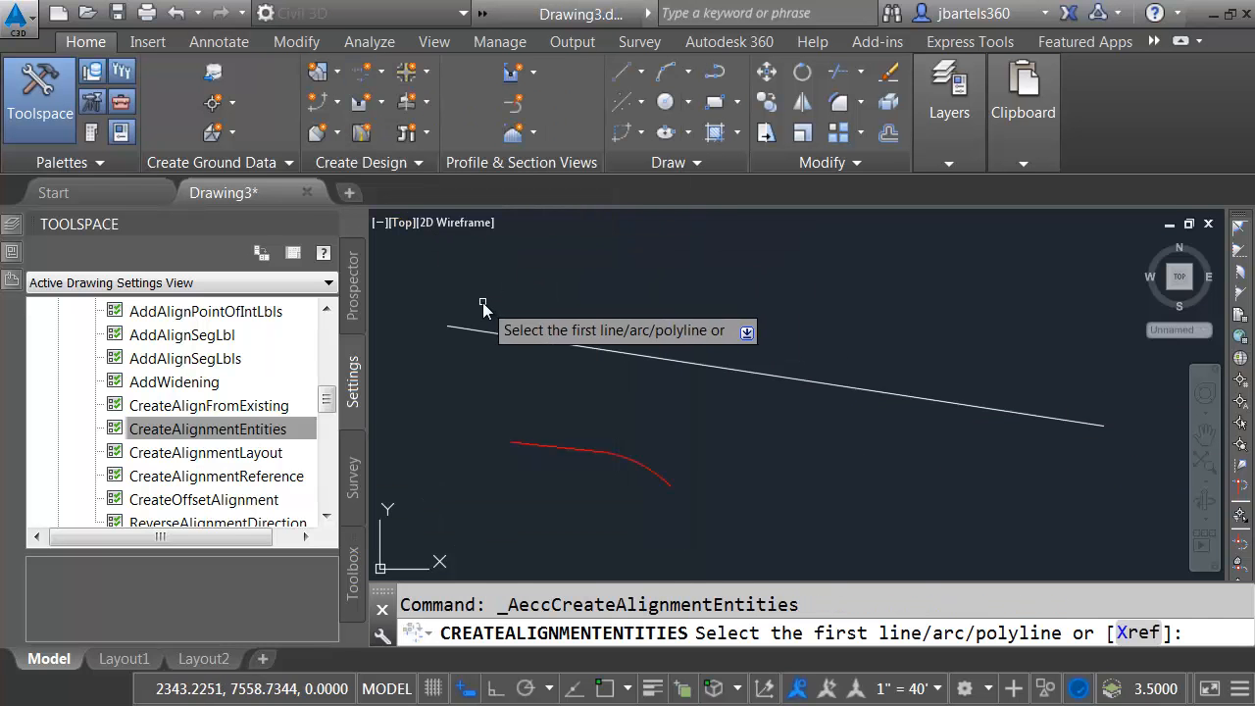
left_click(497, 333)
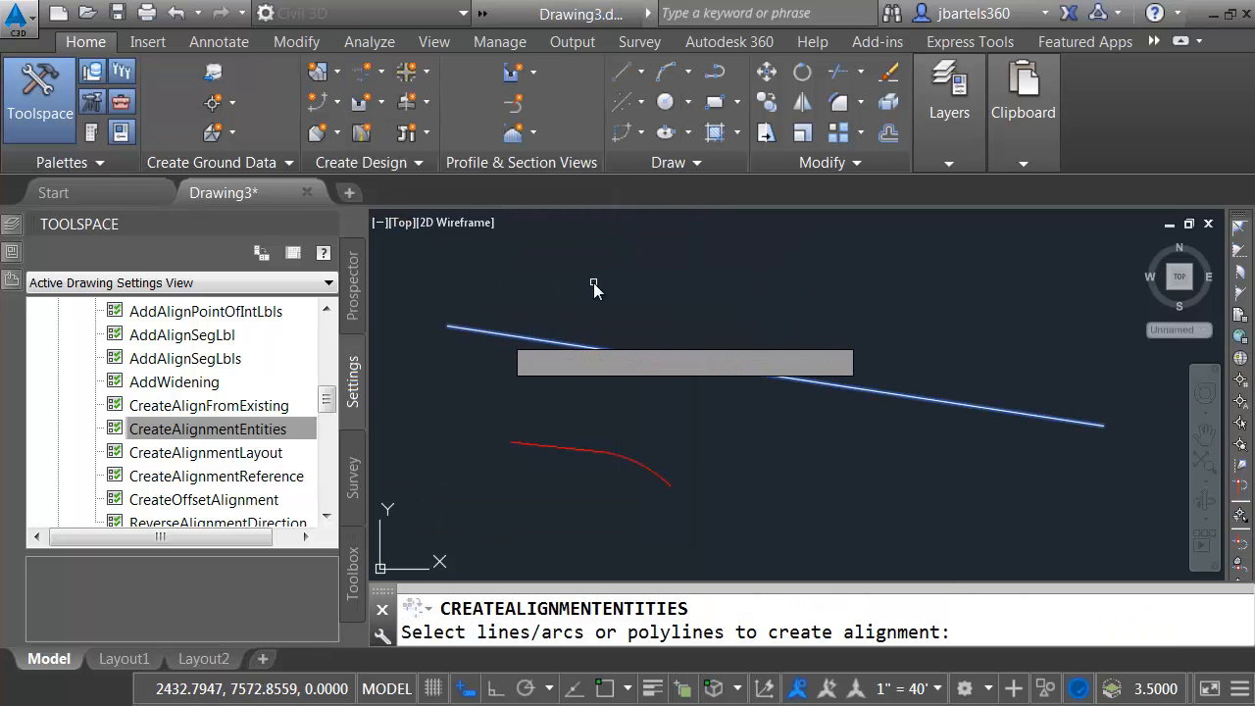
key("Return")
key("Return")
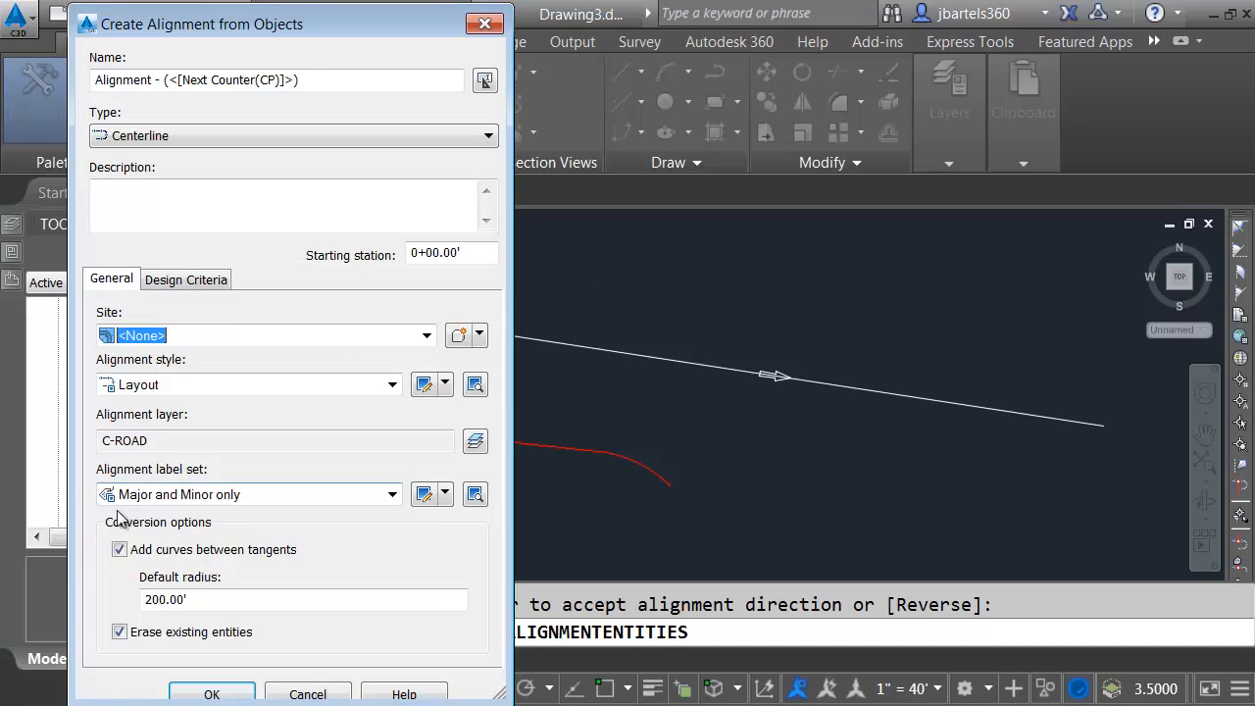
left_click(119, 630)
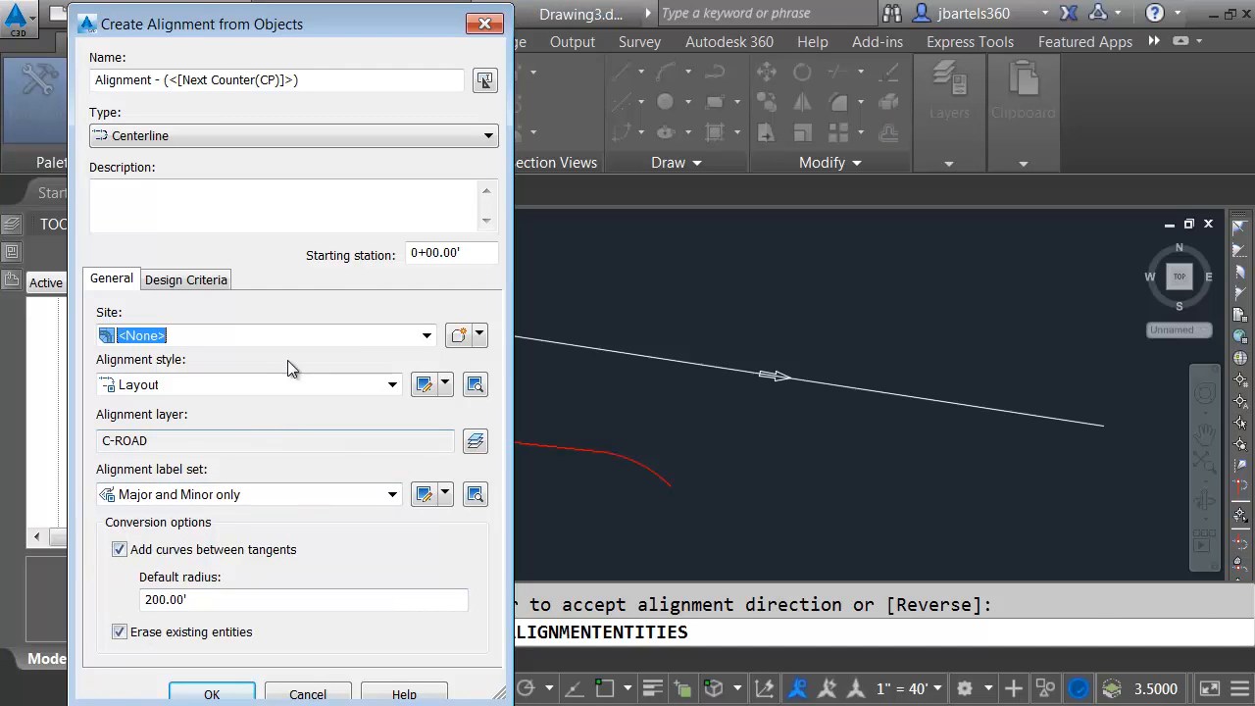
left_click(482, 26)
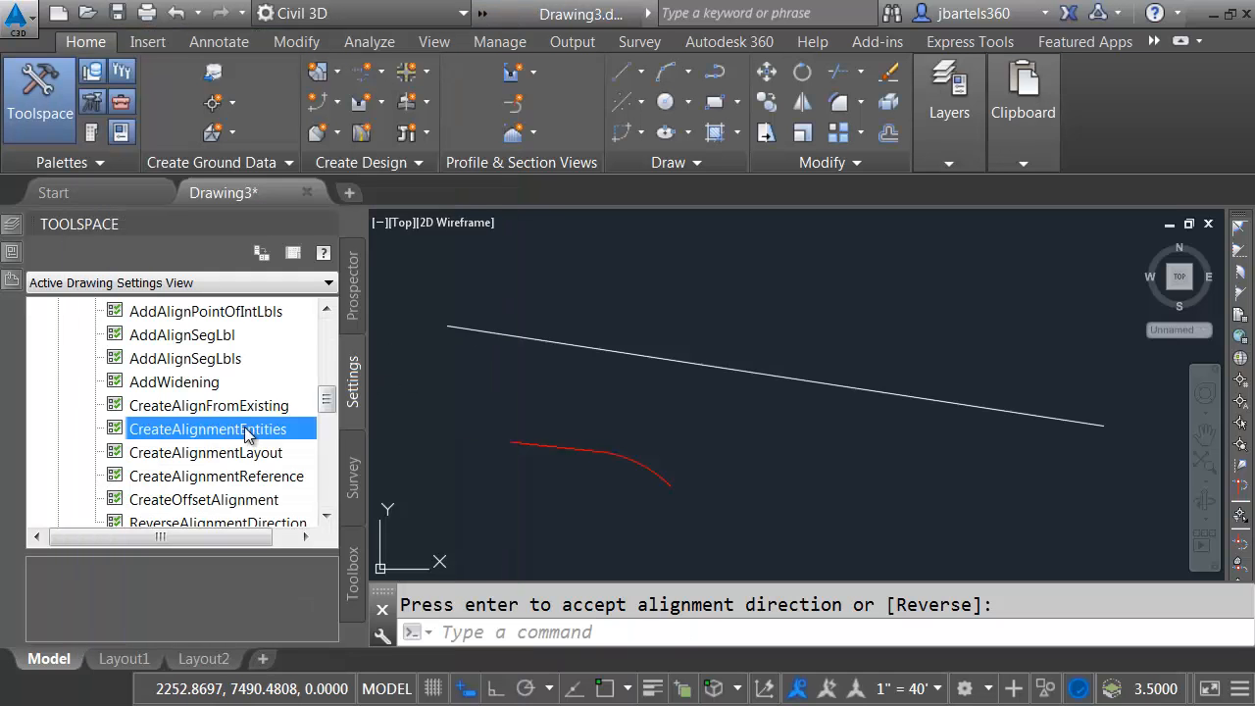
In the command settings of CreateAlignmentEntities, set Add Curves between Tangents to False under Create from Entities
right_click(191, 435)
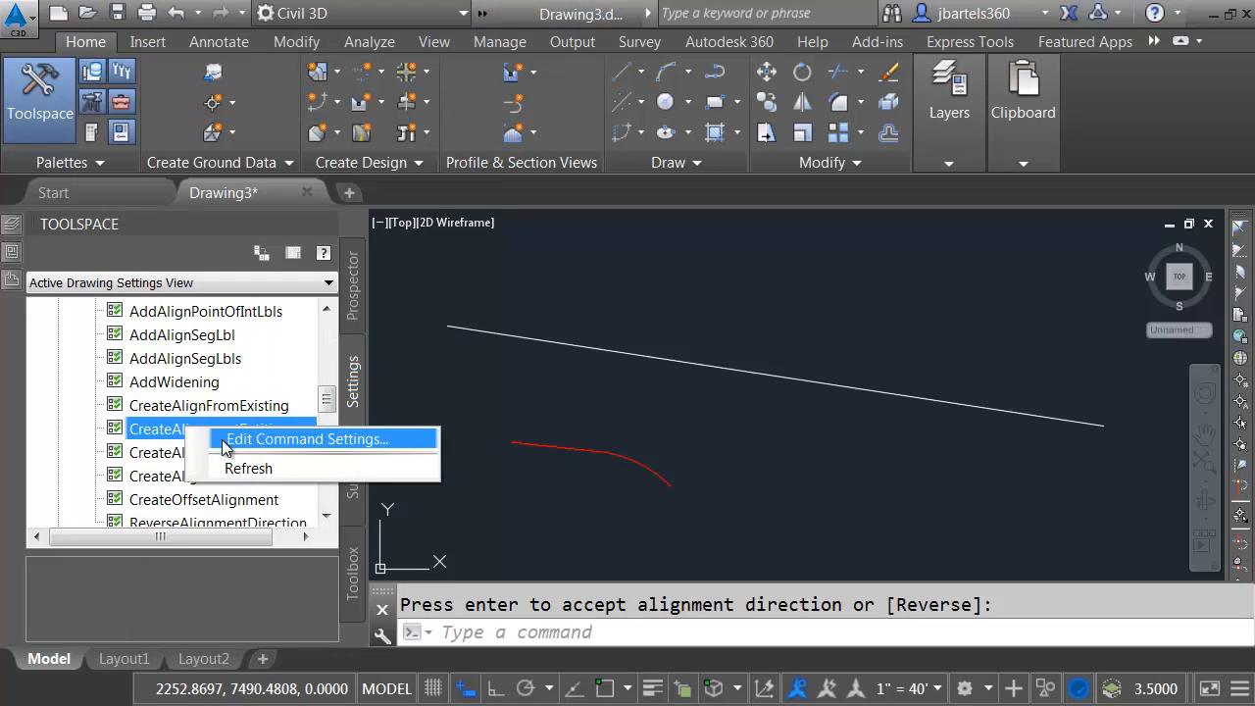
left_click(234, 440)
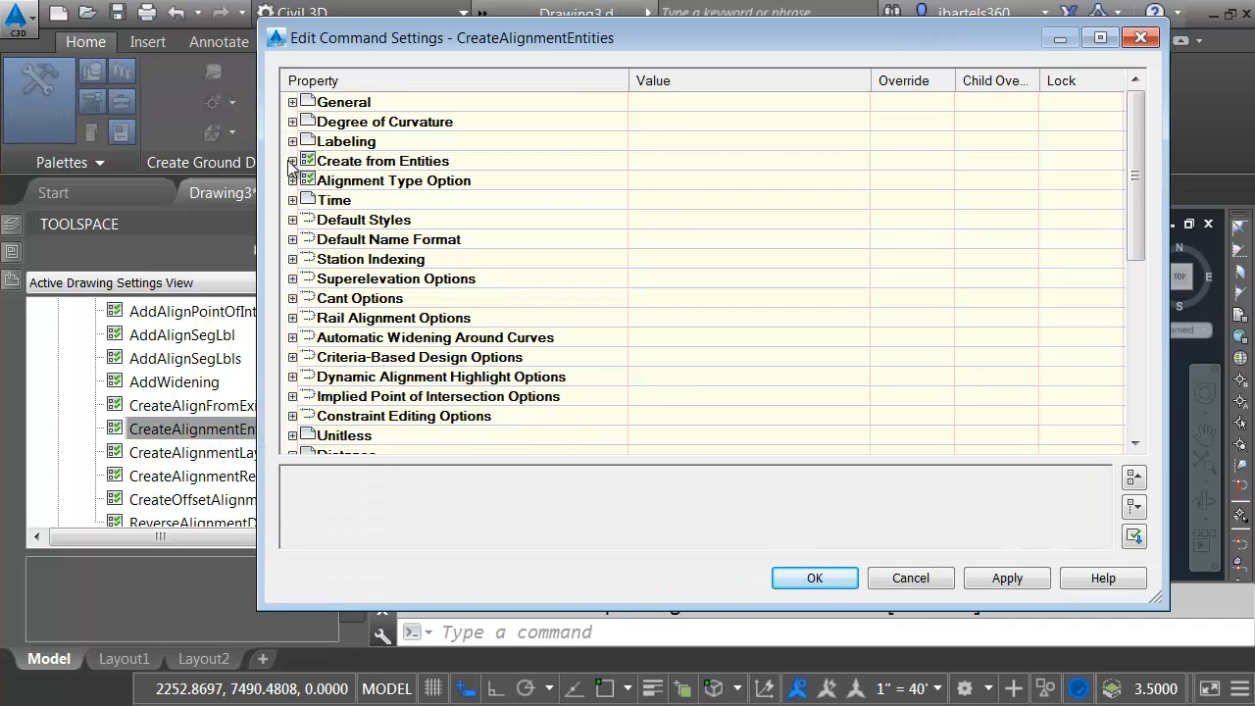
left_click(292, 161)
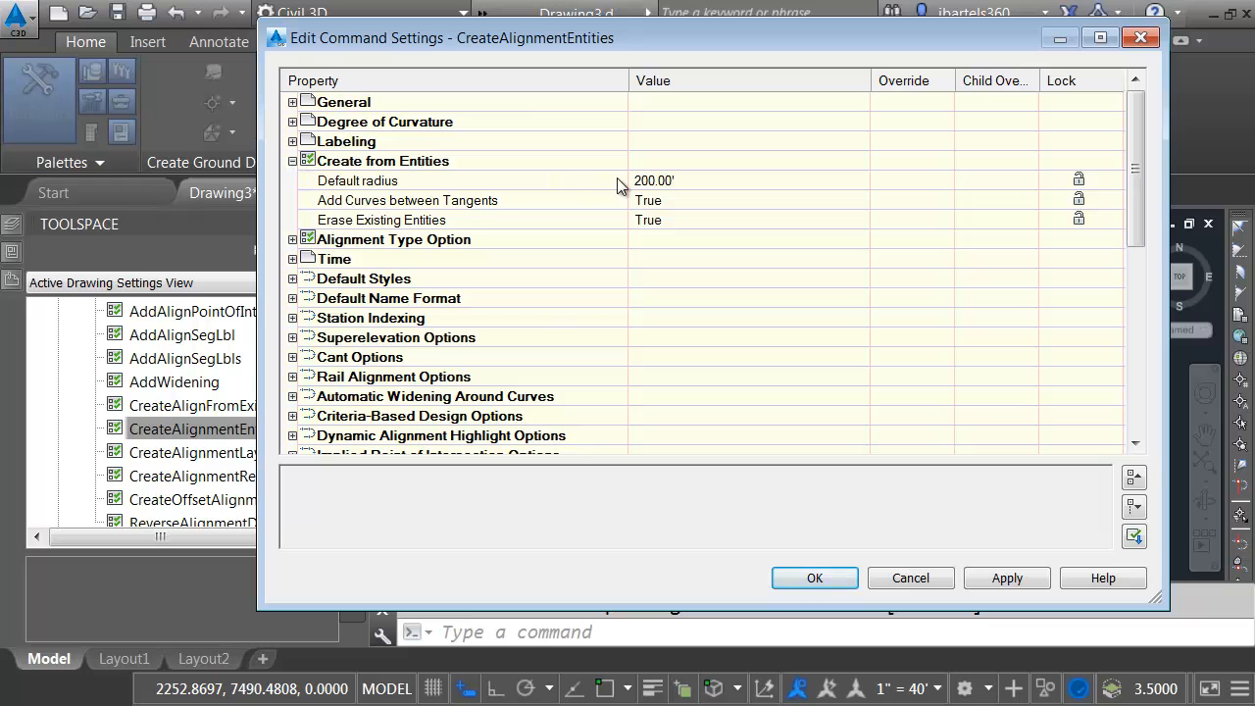
left_click(674, 199)
left_click(667, 204)
left_click(665, 214)
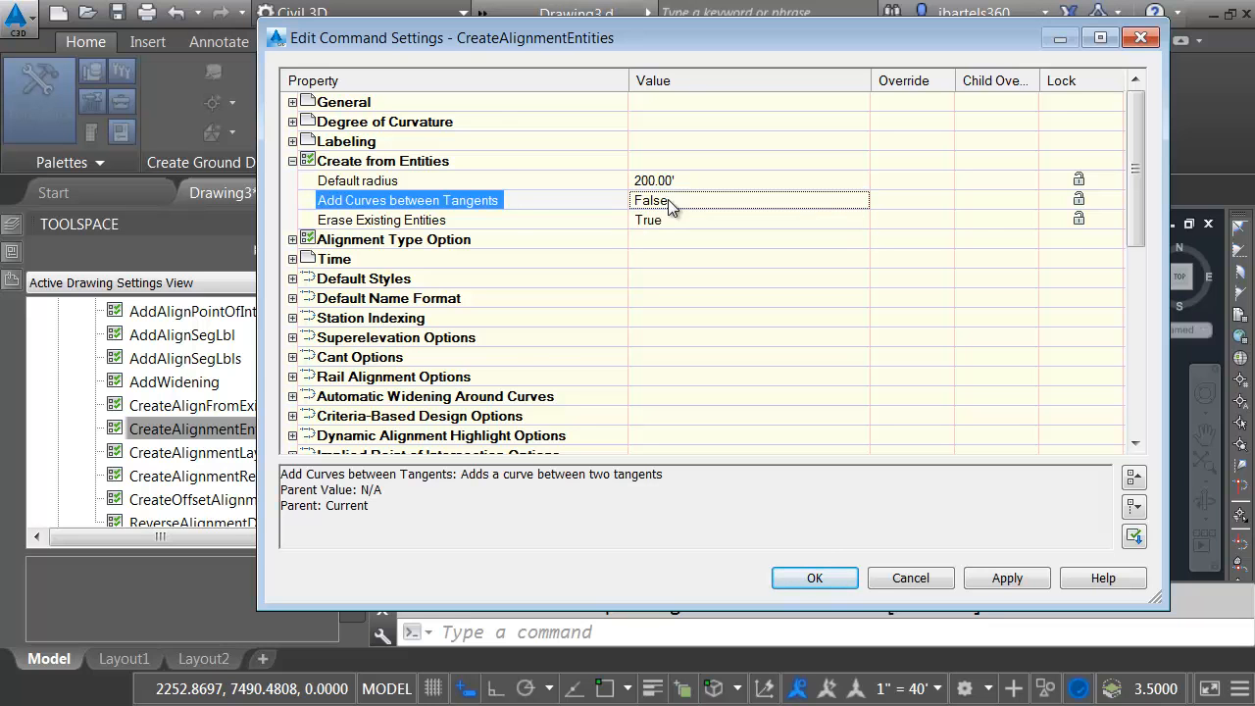
Set the default Alignment Type to Miscellaneous and accept the CreateAlignmentEntities command settings
left_click(293, 240)
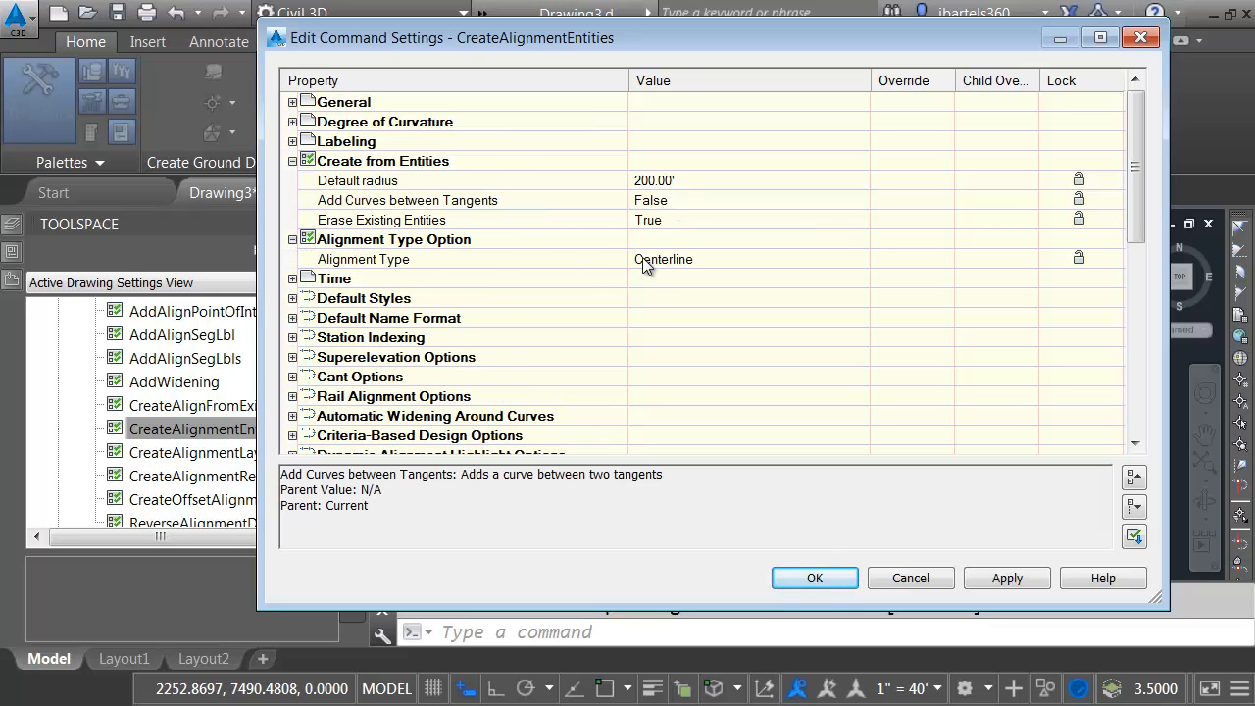
left_click(736, 259)
left_click(859, 258)
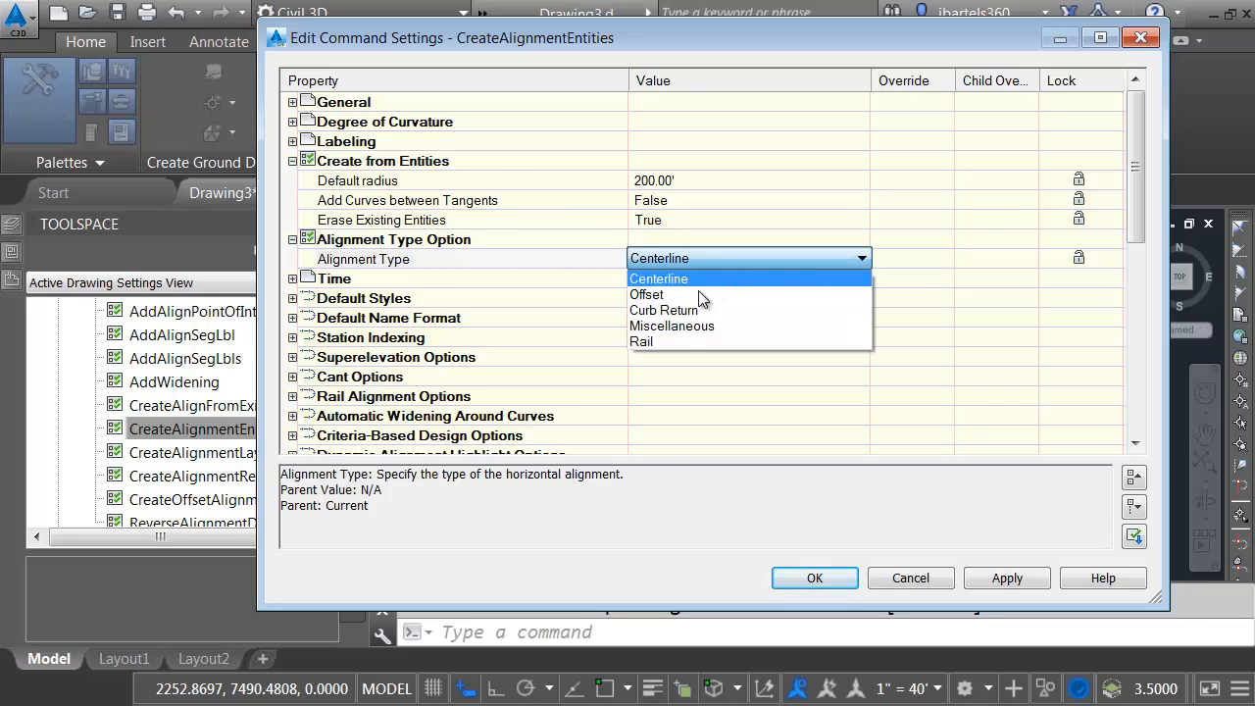
left_click(678, 326)
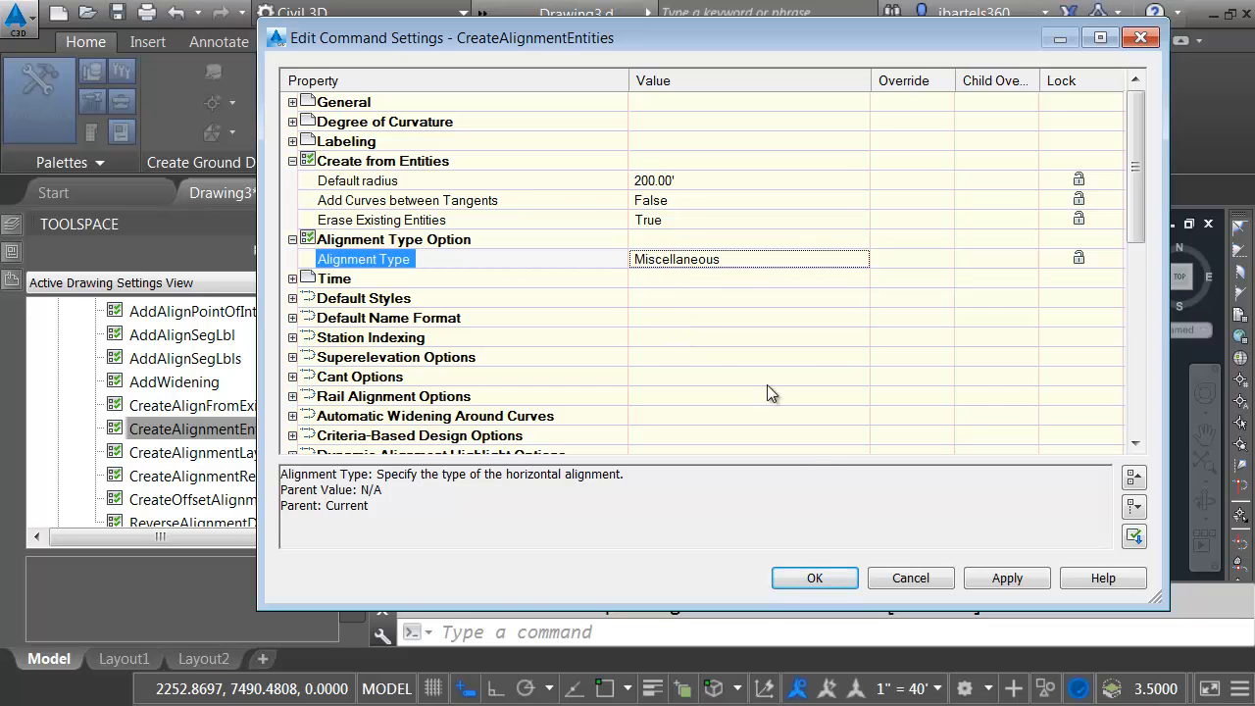
left_click(801, 577)
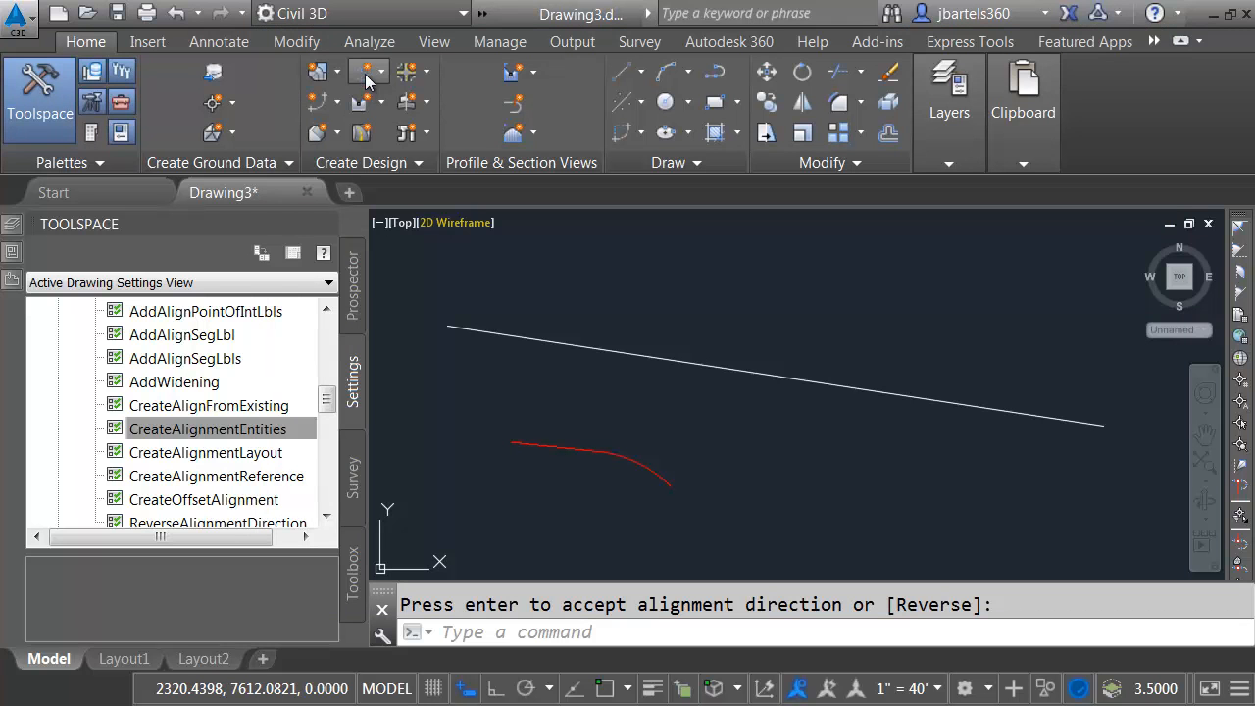
Start an alignment from the straight polyline to check its preset type and curve conversion option, and cancel it
left_click(368, 73)
left_click(409, 211)
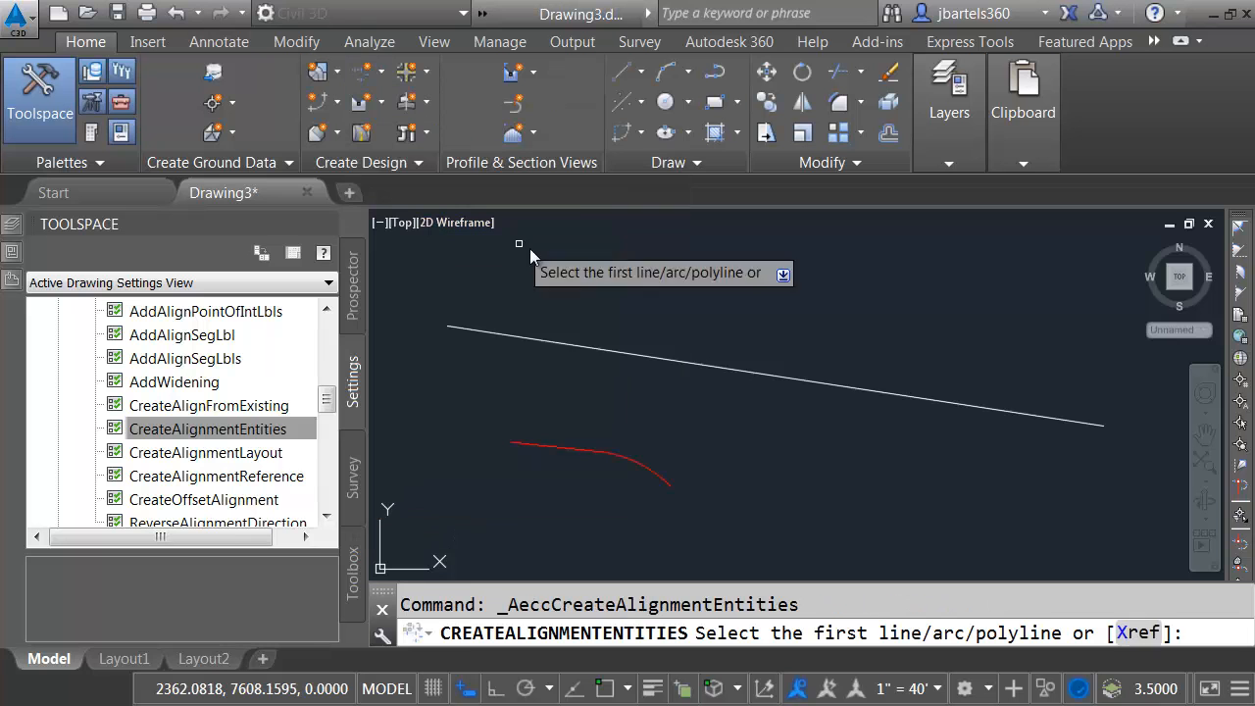
left_click(545, 332)
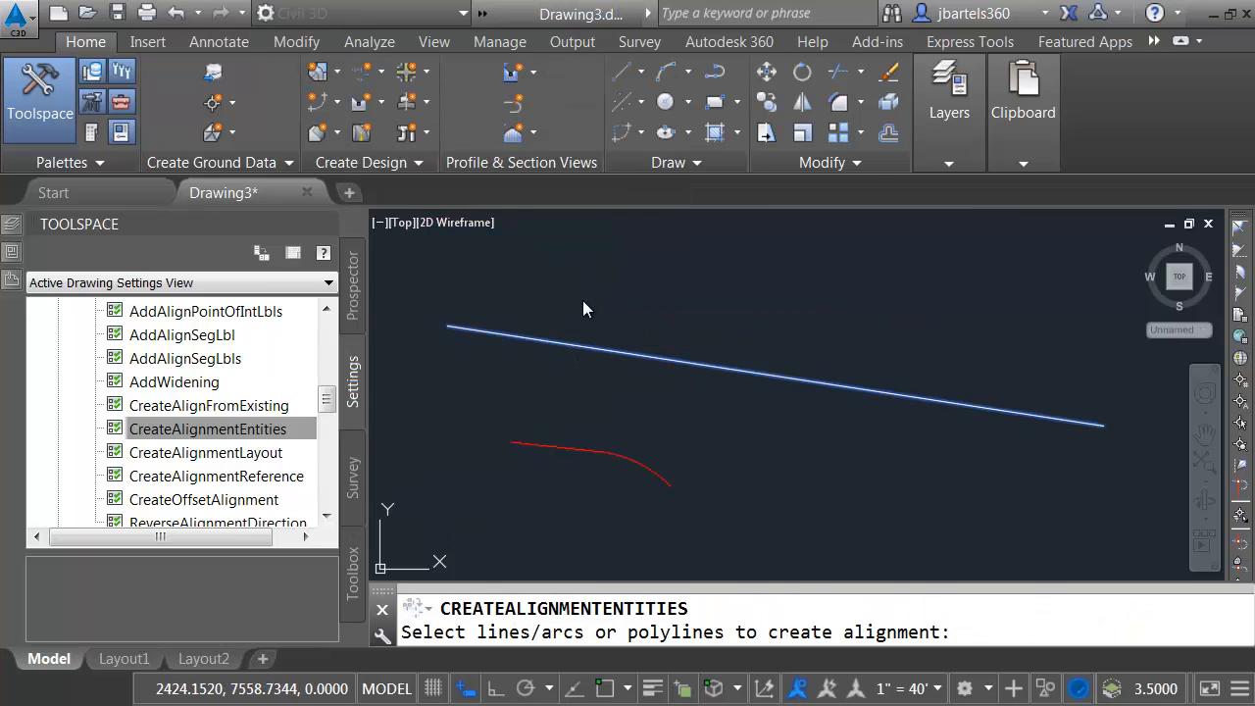
key("Return")
key("Return")
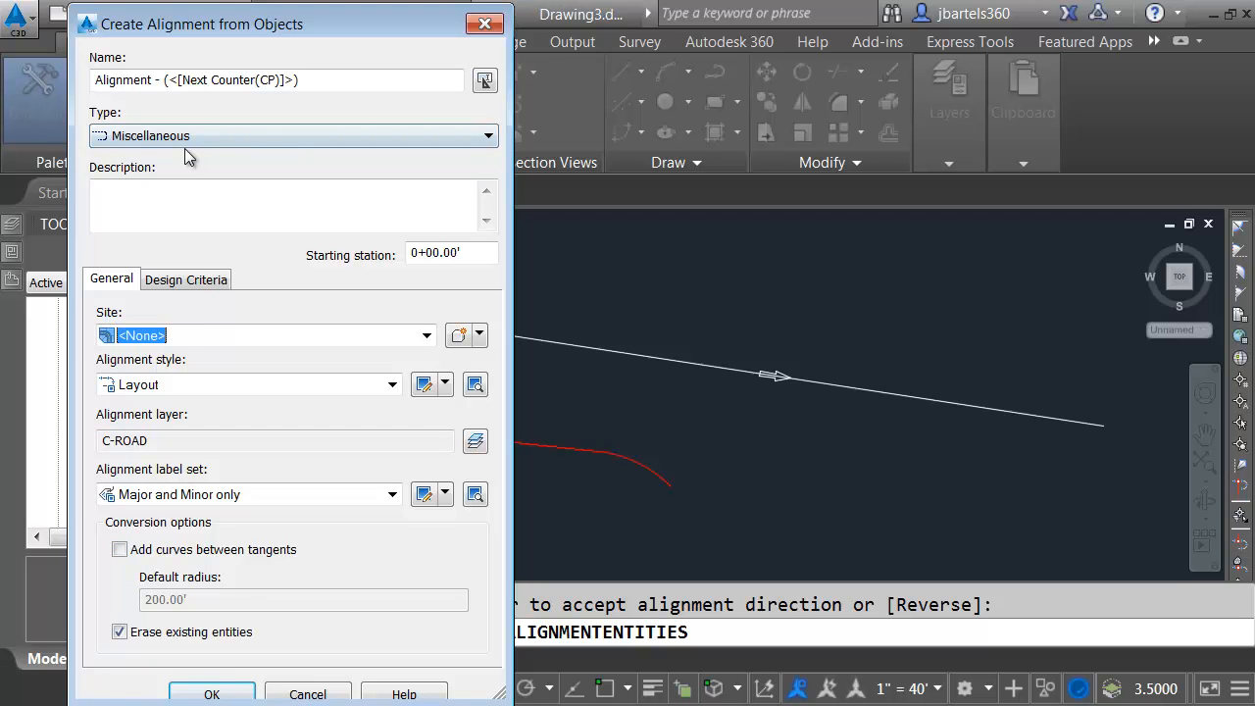
left_click(485, 23)
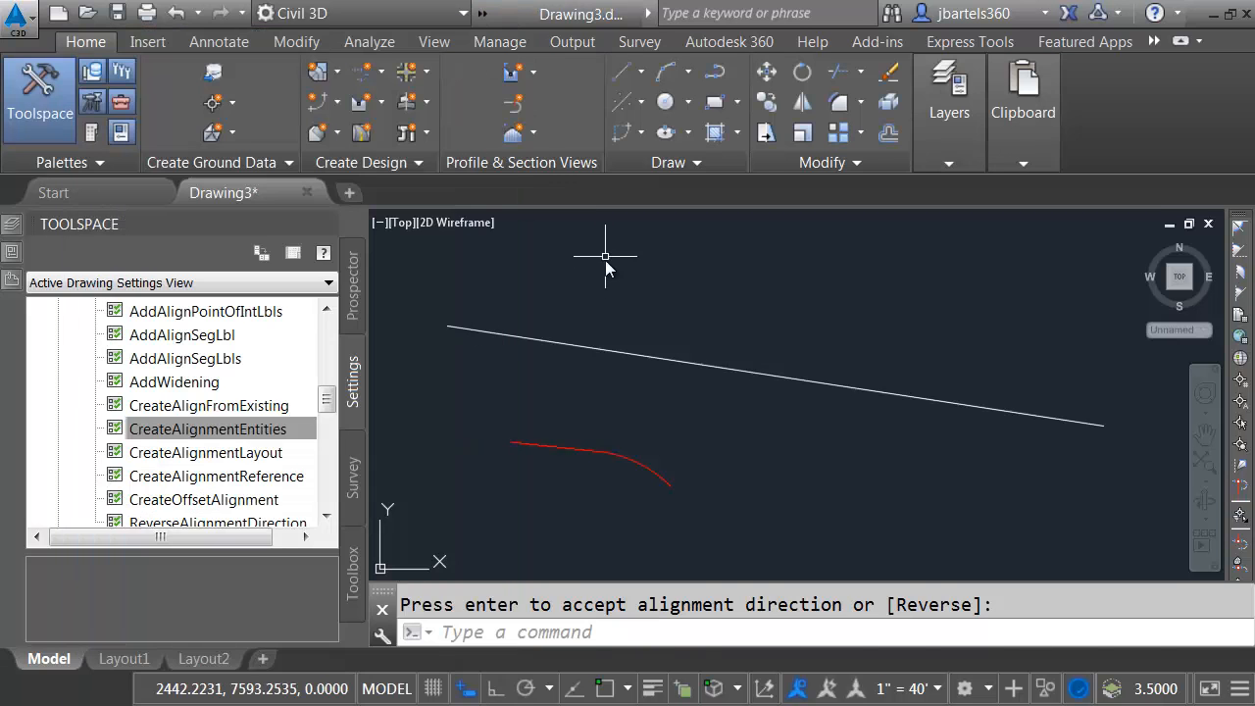
Close Drawing3 and open 02_corridor.dwg from the Exercise Files folder
left_click(307, 192)
left_click(647, 416)
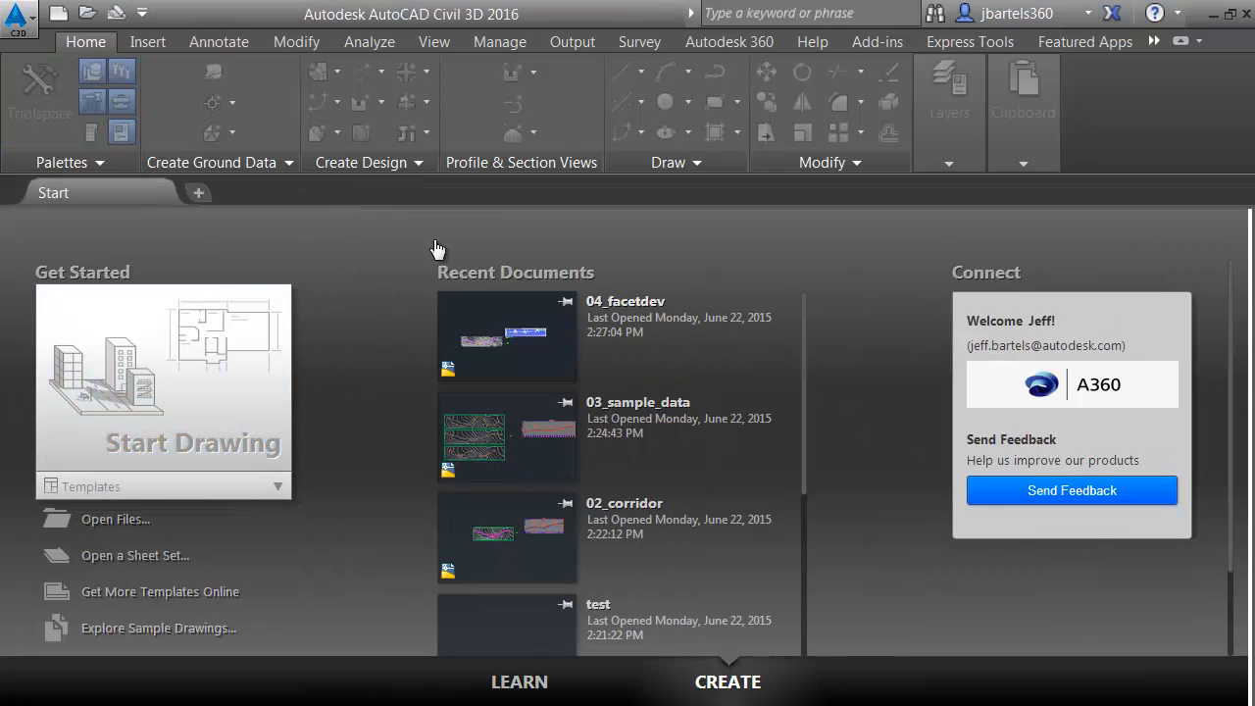
left_click(87, 11)
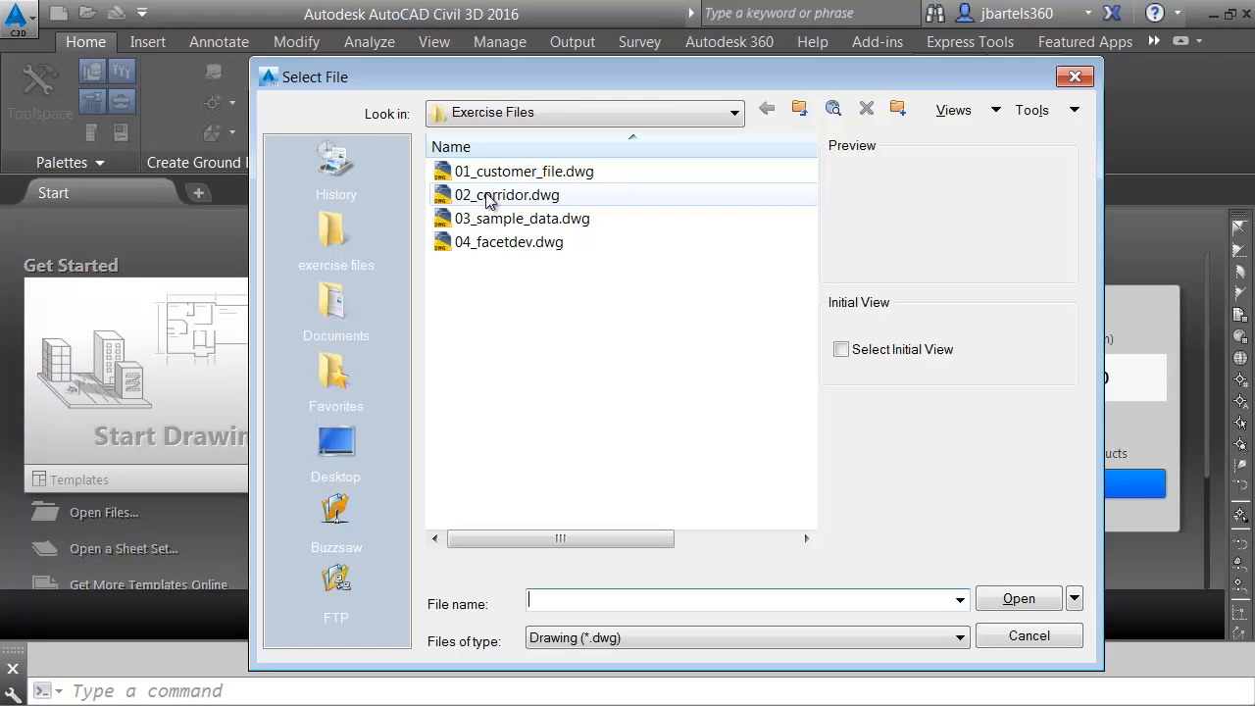
left_click(487, 195)
left_click(1003, 598)
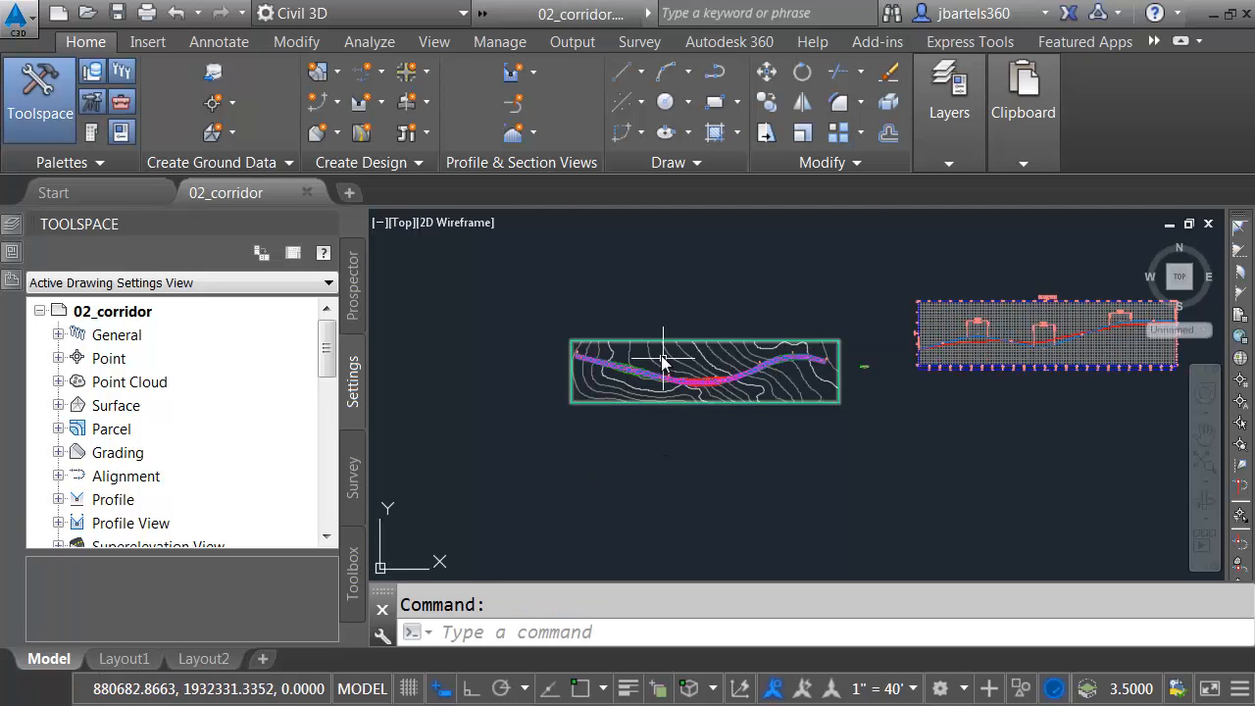
Select the corridor in the plan view and open it in the Section Editor
scroll(648, 349, "up", 4)
scroll(641, 375, "up", 8)
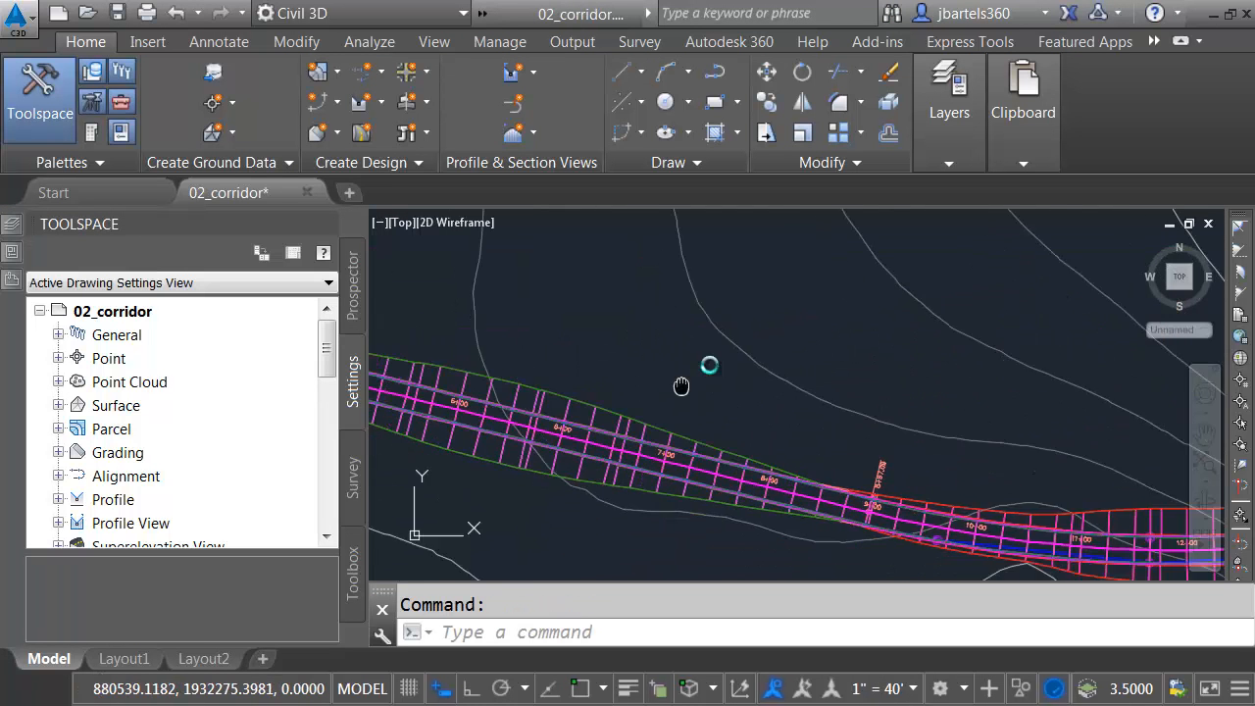
scroll(655, 353, "up", 3)
left_click(627, 364)
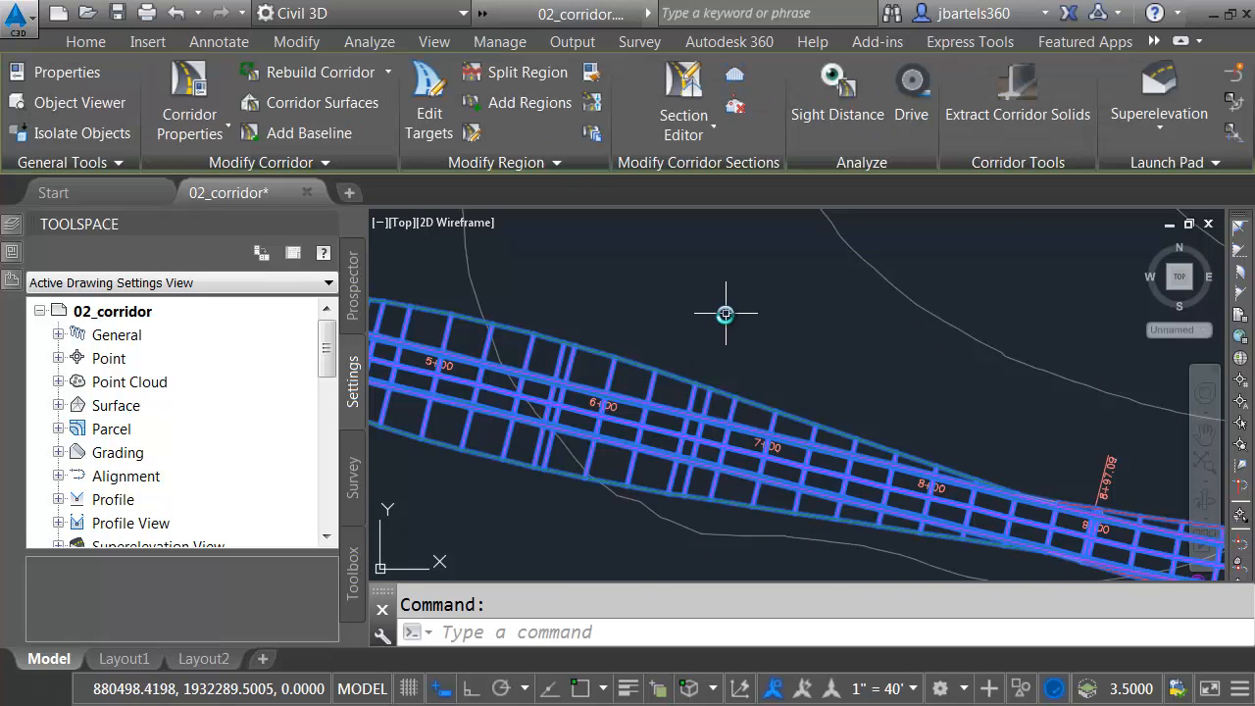
left_click(684, 93)
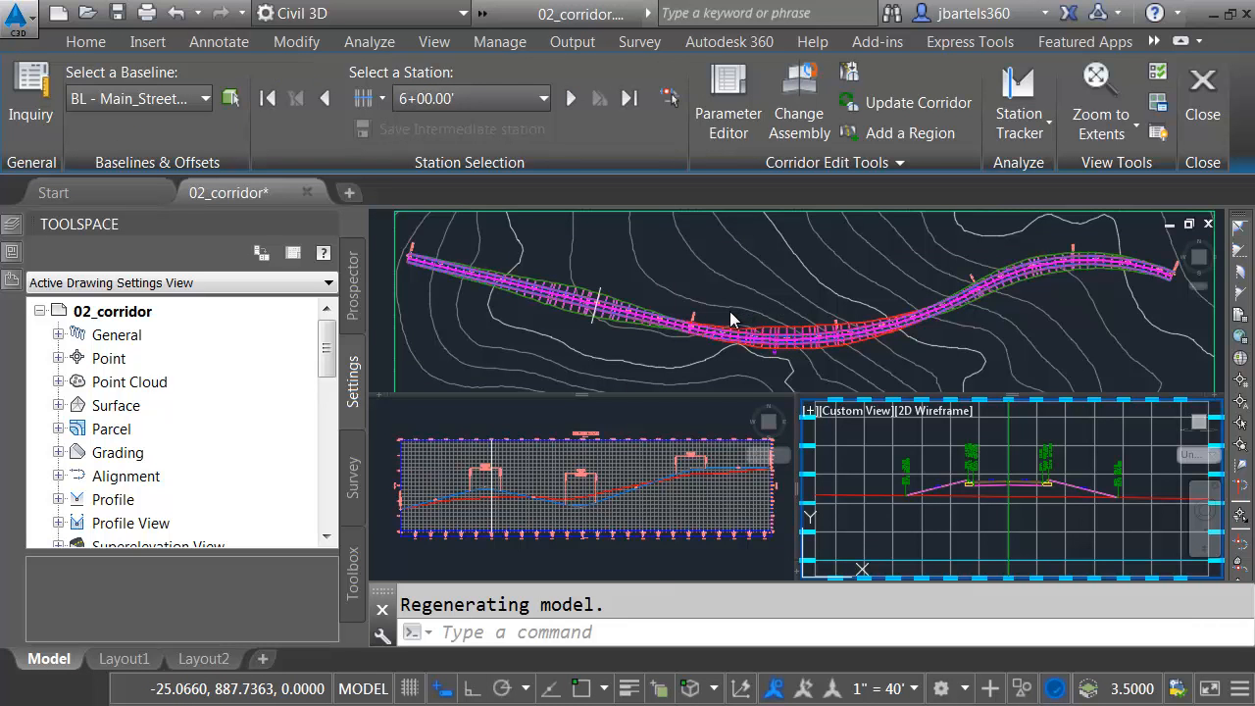
Configure the Section Editor viewports to show Section in viewport 1 and Plan in viewport 3
left_click(1158, 106)
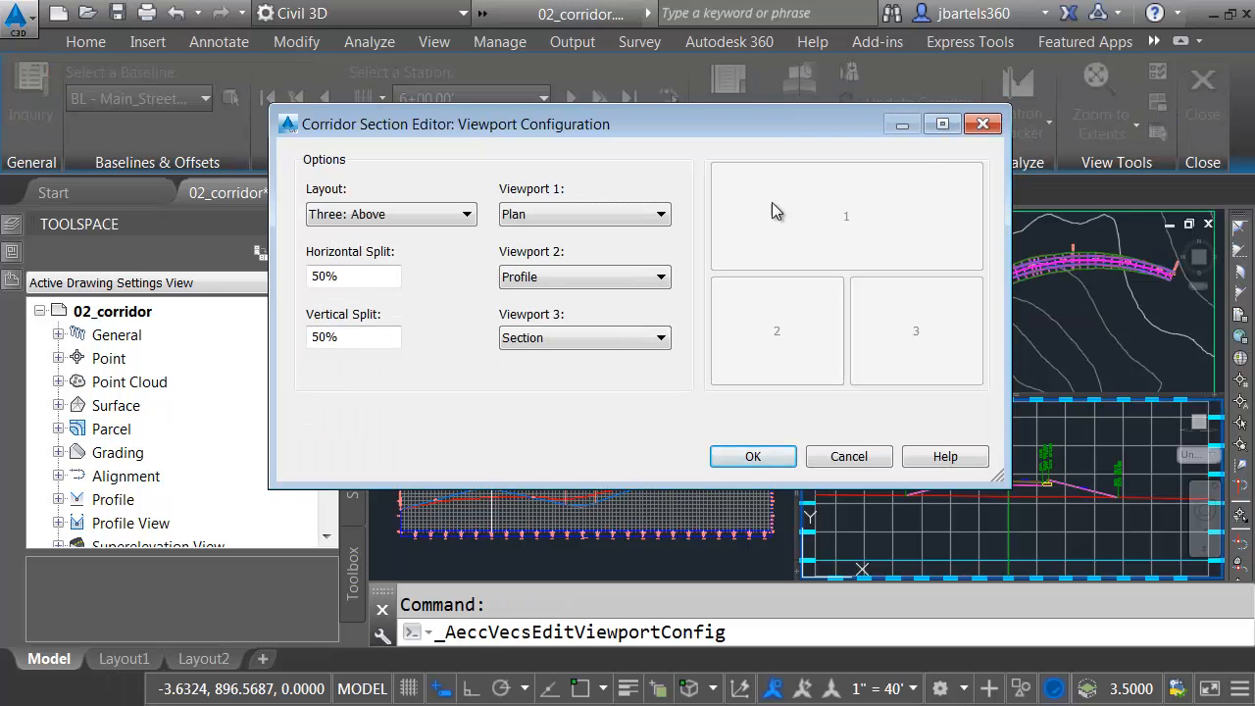
left_click(663, 216)
left_click(563, 291)
left_click(637, 343)
left_click(563, 377)
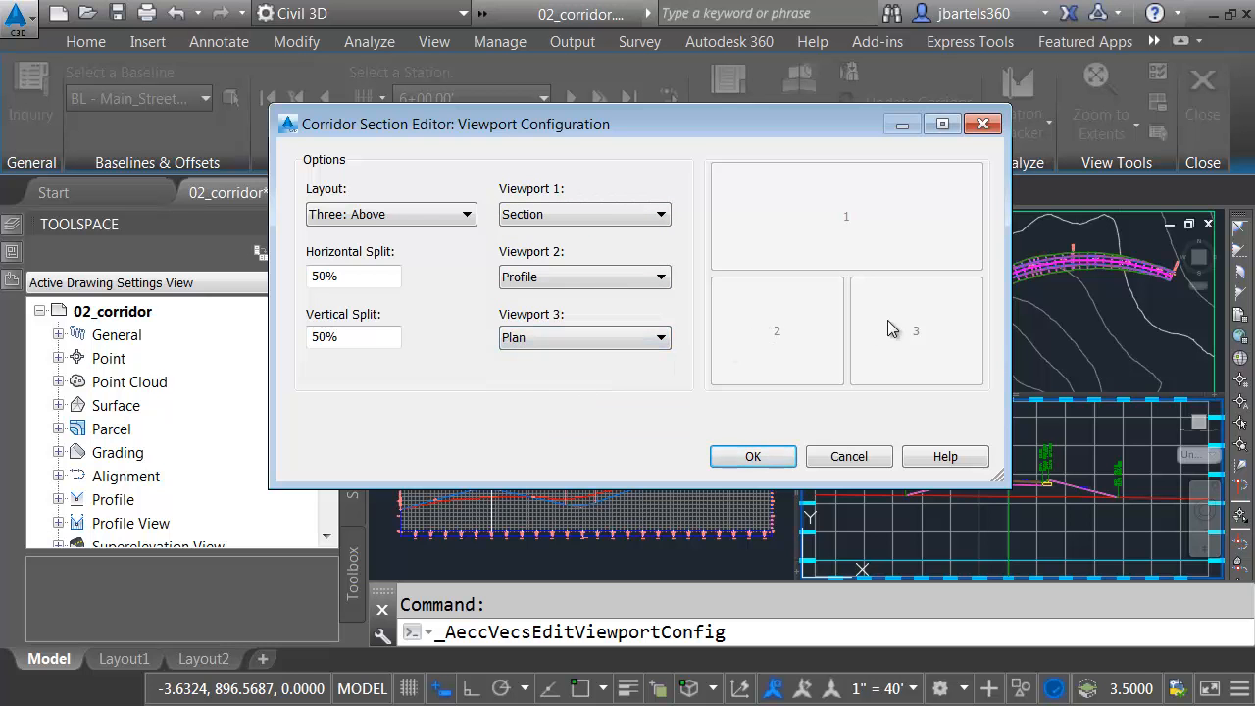
left_click(754, 456)
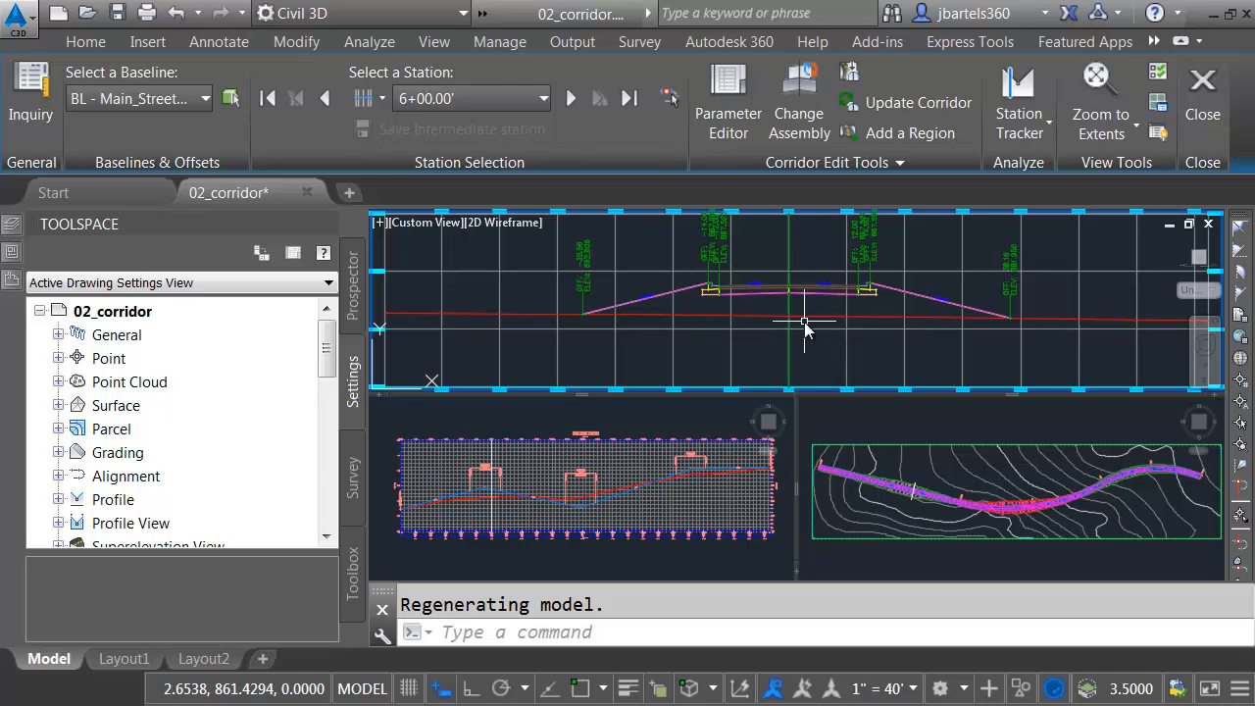
Check how the section grid adapts to the zoom level, and turn Adaptive Grid off in the corridor section options
scroll(821, 315, "down", 3)
scroll(820, 319, "up", 3)
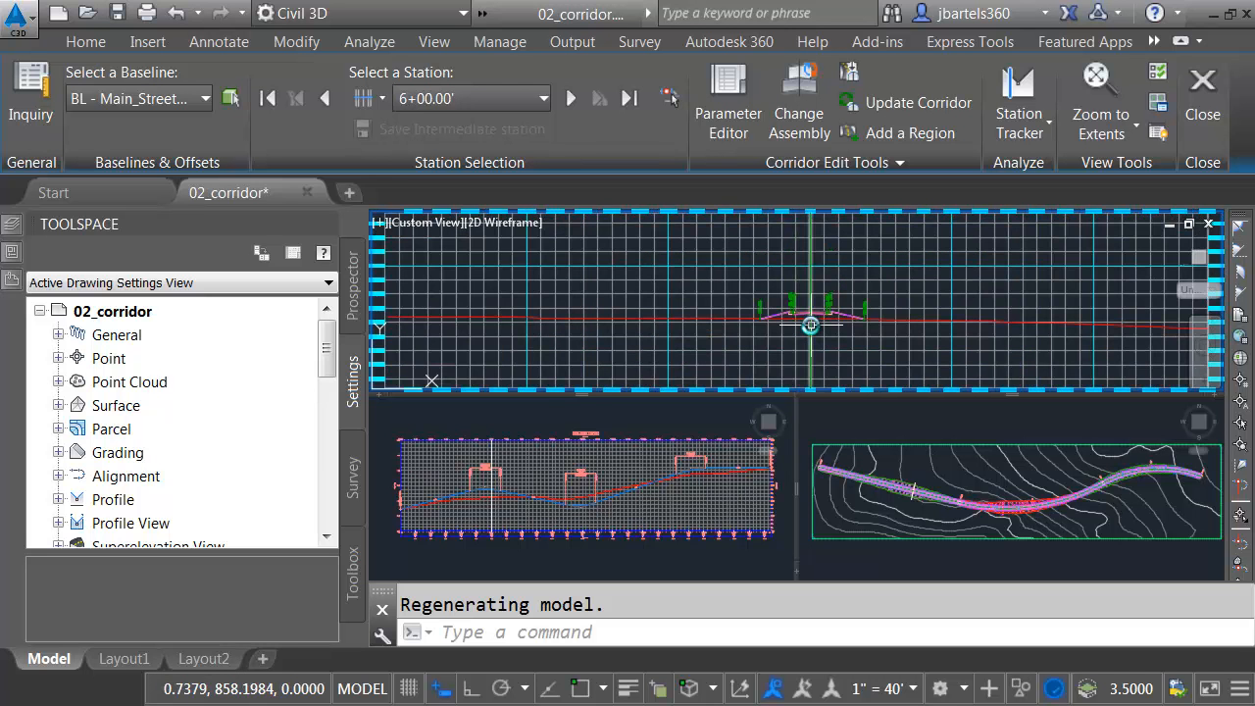
scroll(810, 325, "up", 4)
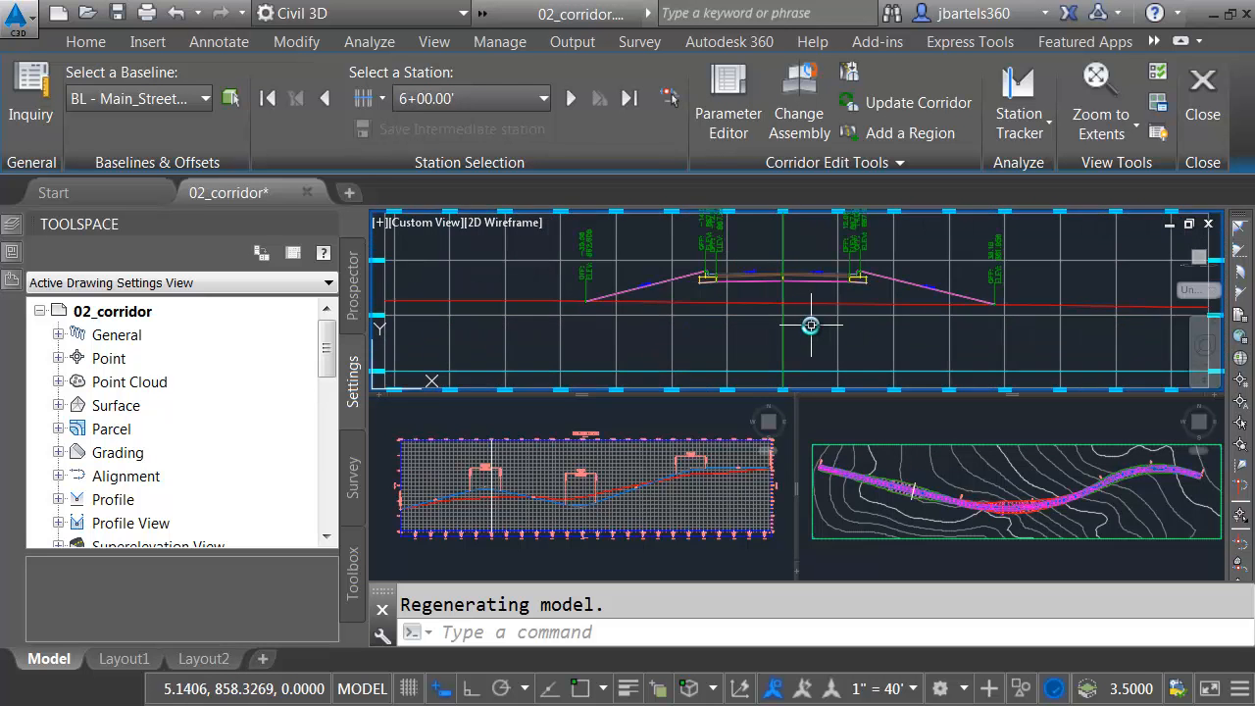
scroll(809, 325, "down", 4)
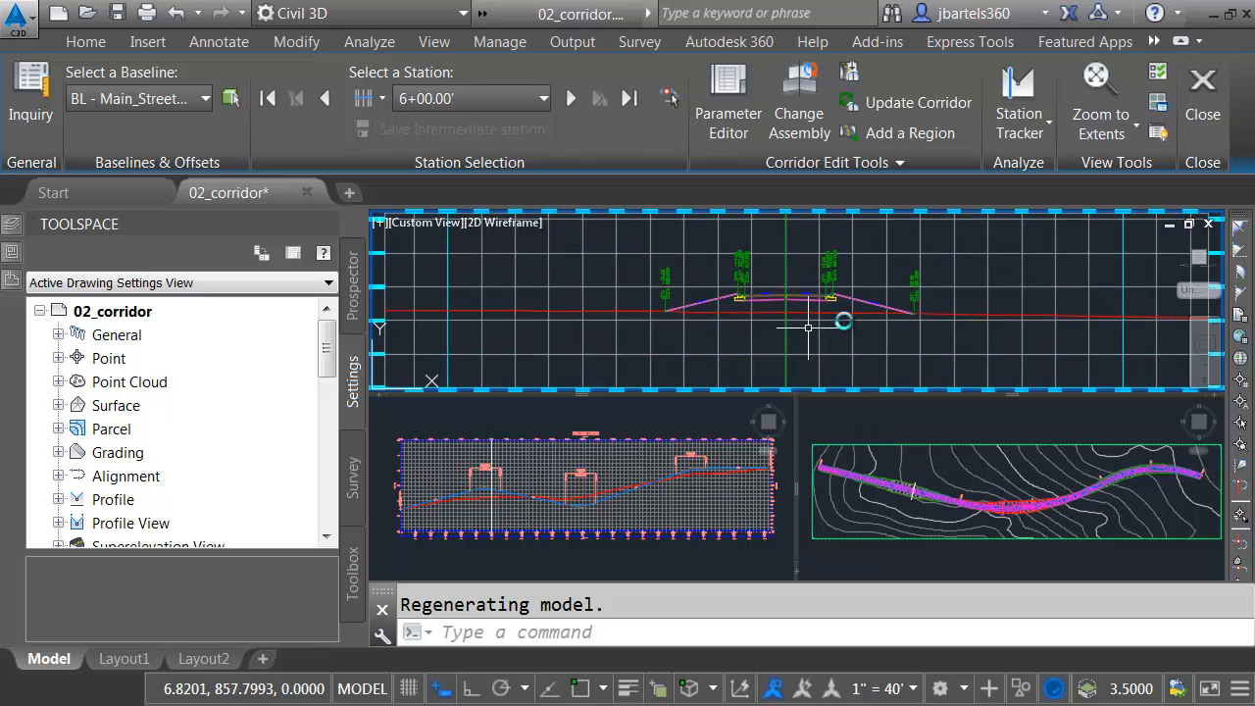
left_click(1158, 75)
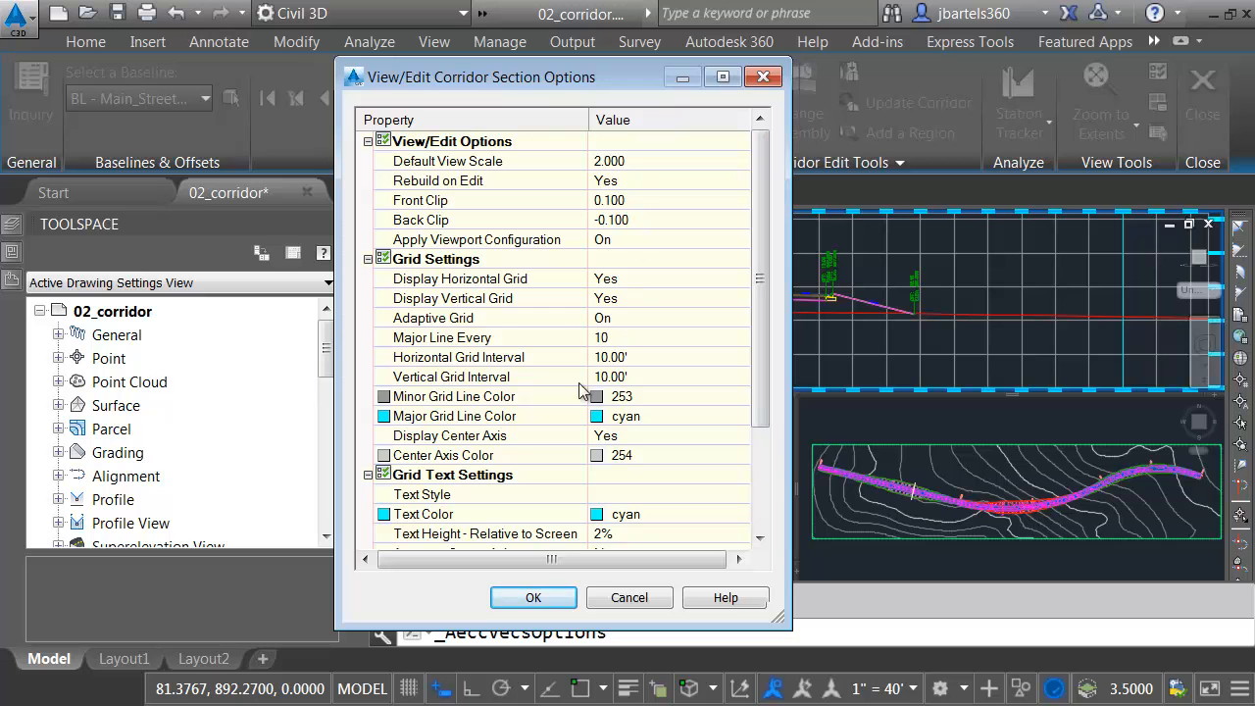
left_click(615, 320)
left_click(615, 319)
left_click(617, 337)
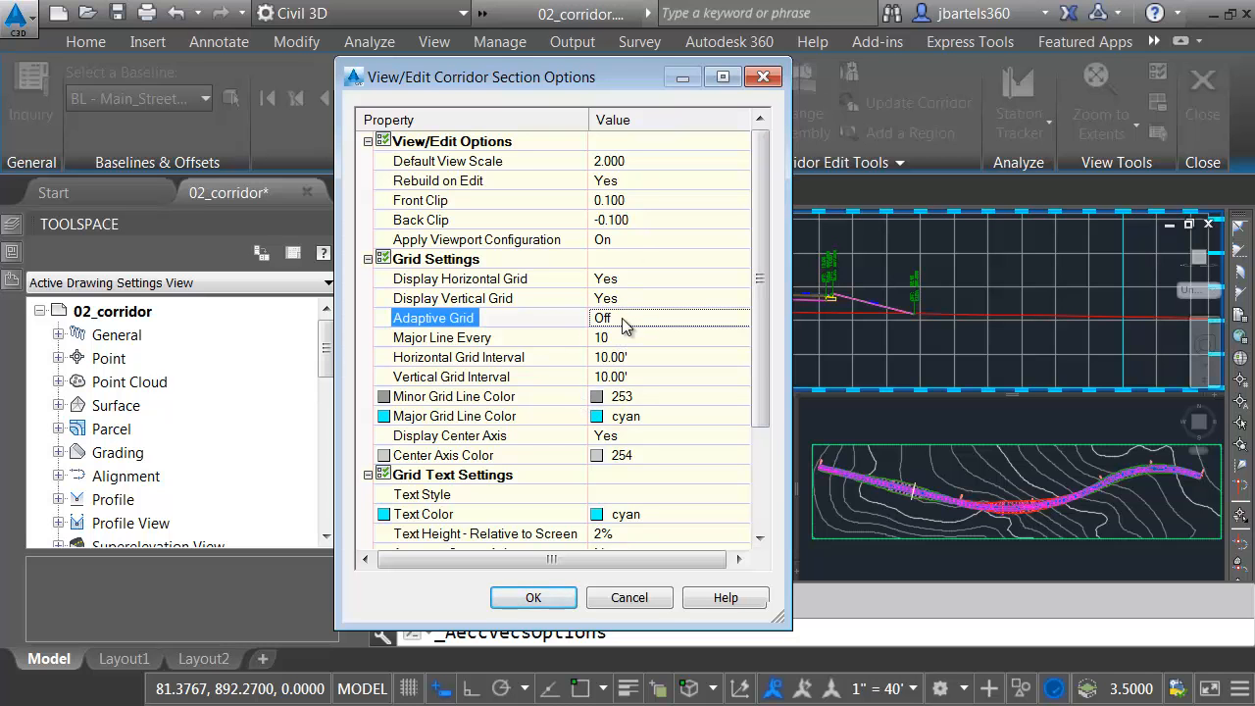
Set both the Major Grid Line Color and the Minor Grid Line Color to 250
left_click(592, 415)
left_click(737, 416)
left_click(726, 460)
left_click(897, 569)
left_click_drag(763, 367, 761, 452)
left_click(669, 287)
left_click(740, 280)
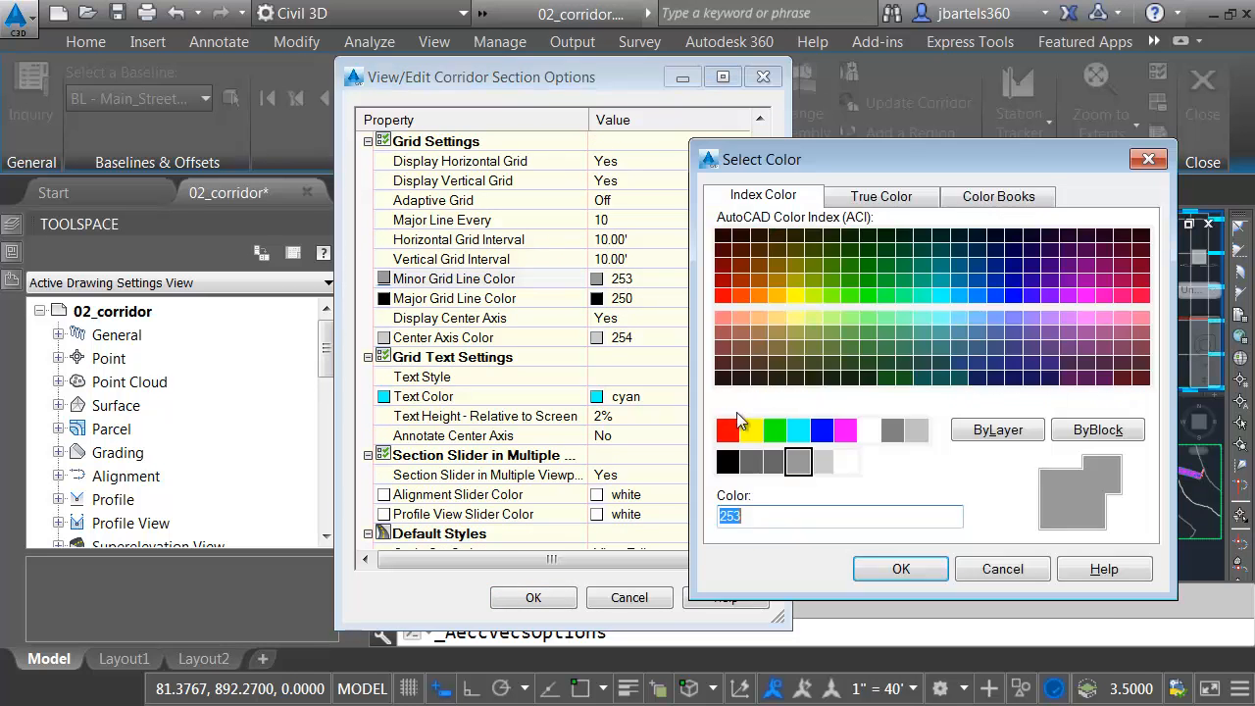
left_click(726, 459)
left_click(897, 569)
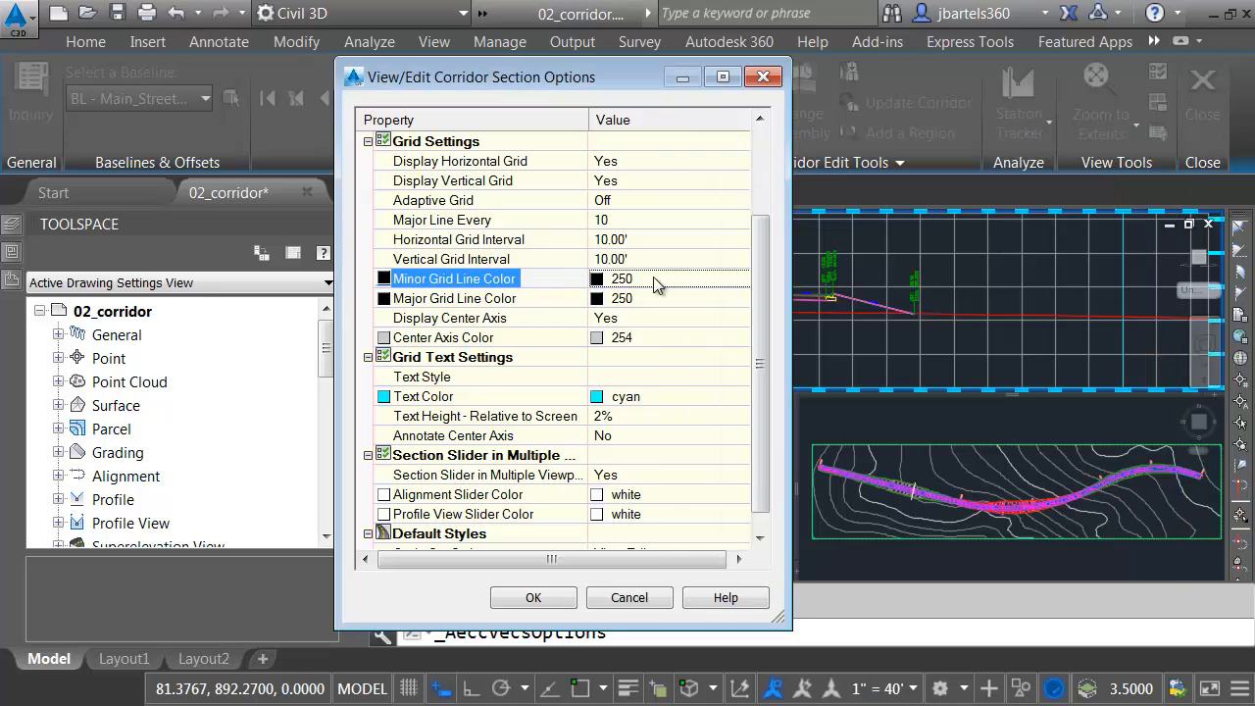
Set the grid Text Color to yellow and accept the corridor section options
left_click(598, 398)
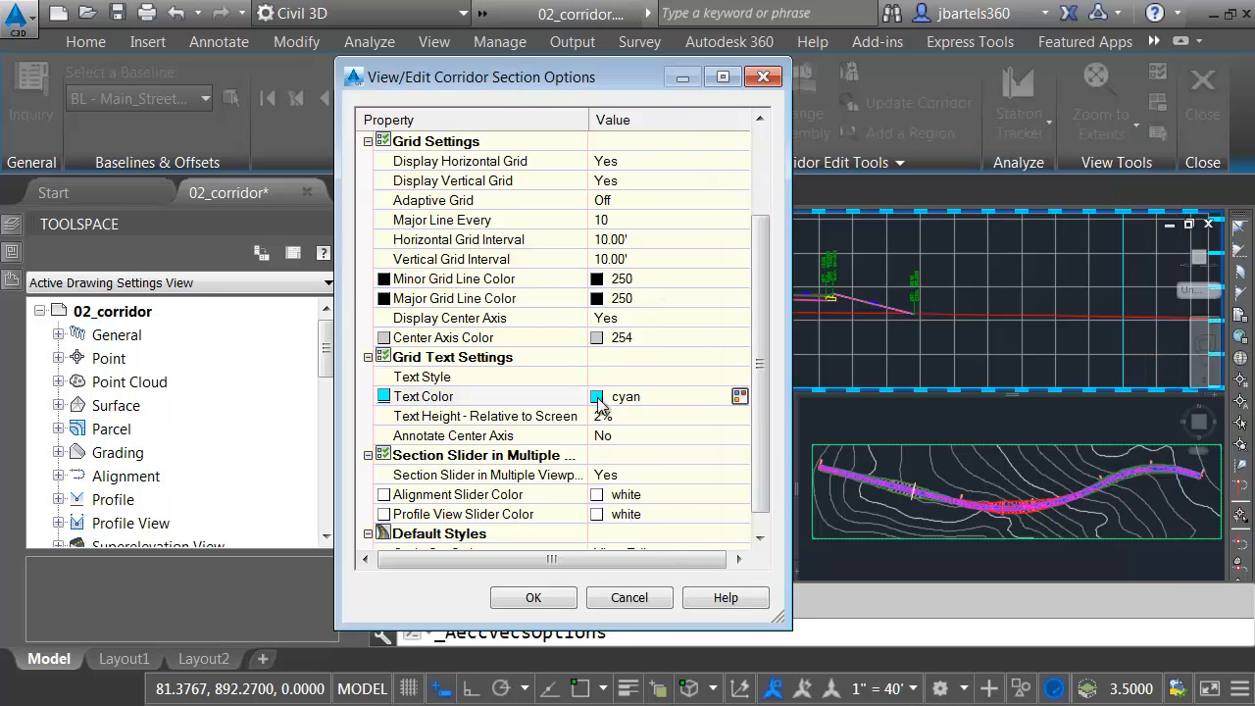
left_click(738, 396)
left_click(753, 428)
left_click(896, 570)
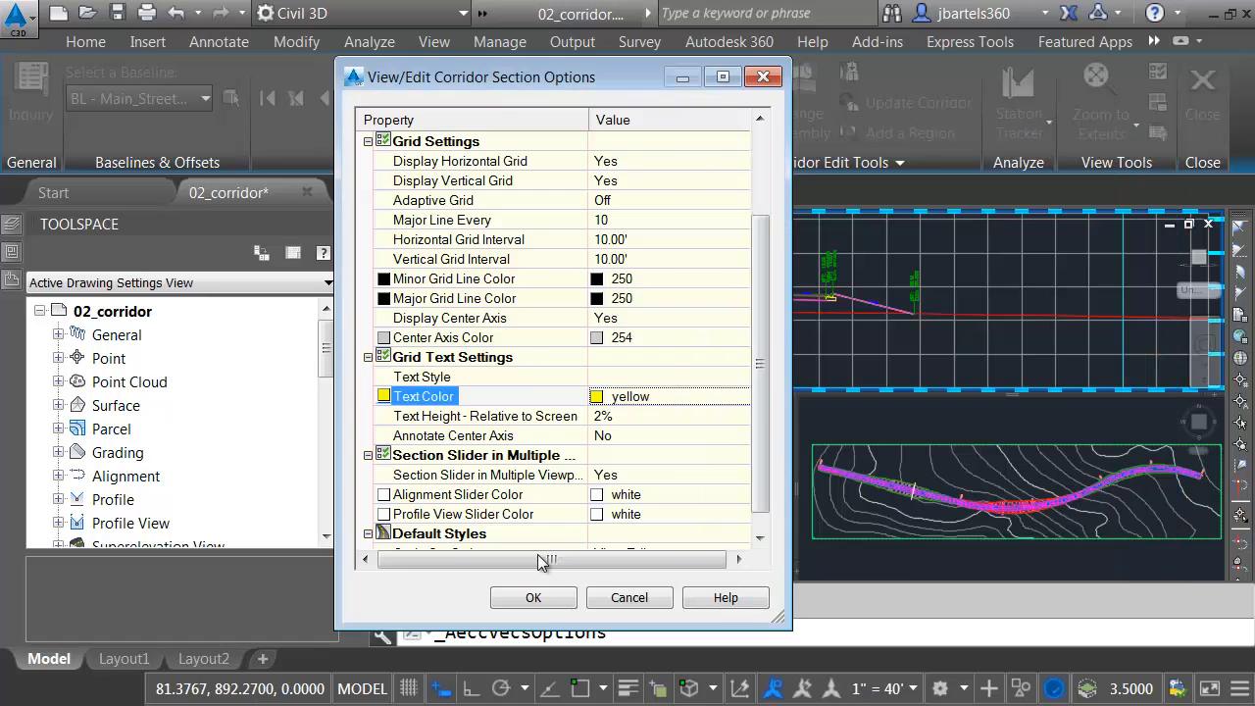
left_click(533, 597)
Inspect the section grid at different zoom levels and close the Section Editor
scroll(819, 302, "up", 6)
scroll(822, 302, "down", 6)
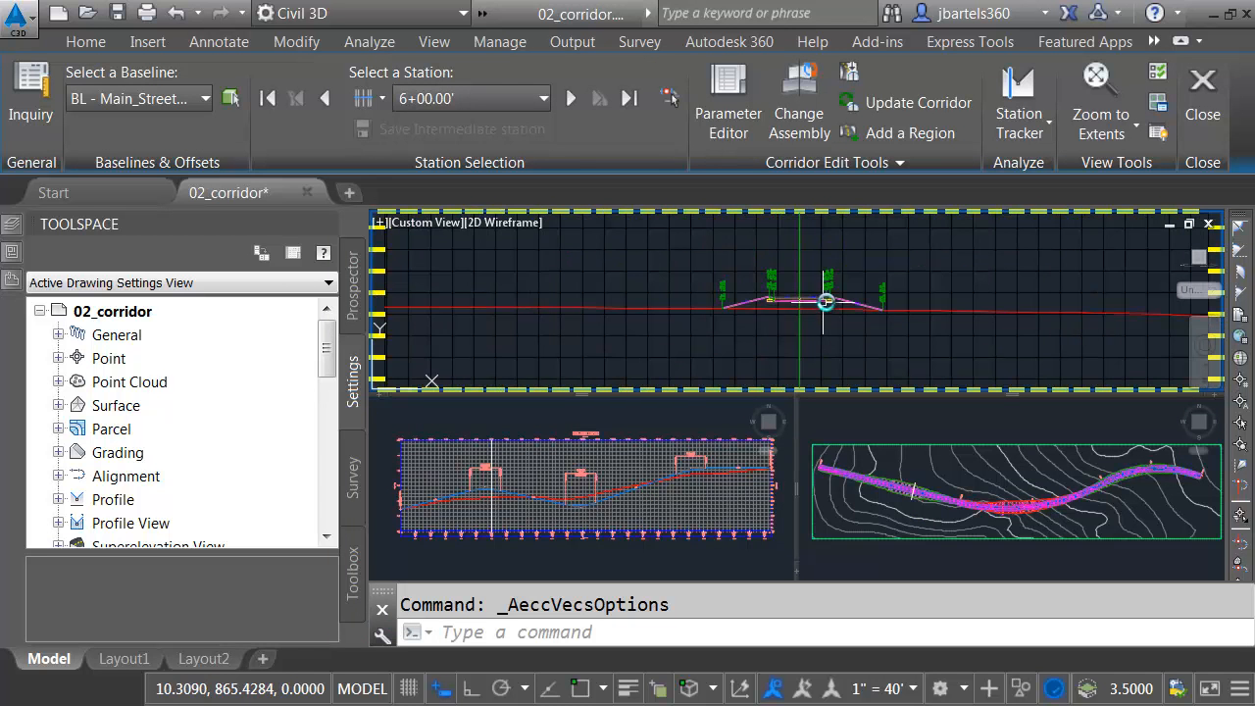
scroll(802, 307, "up", 3)
middle_click_drag(801, 307, 802, 318)
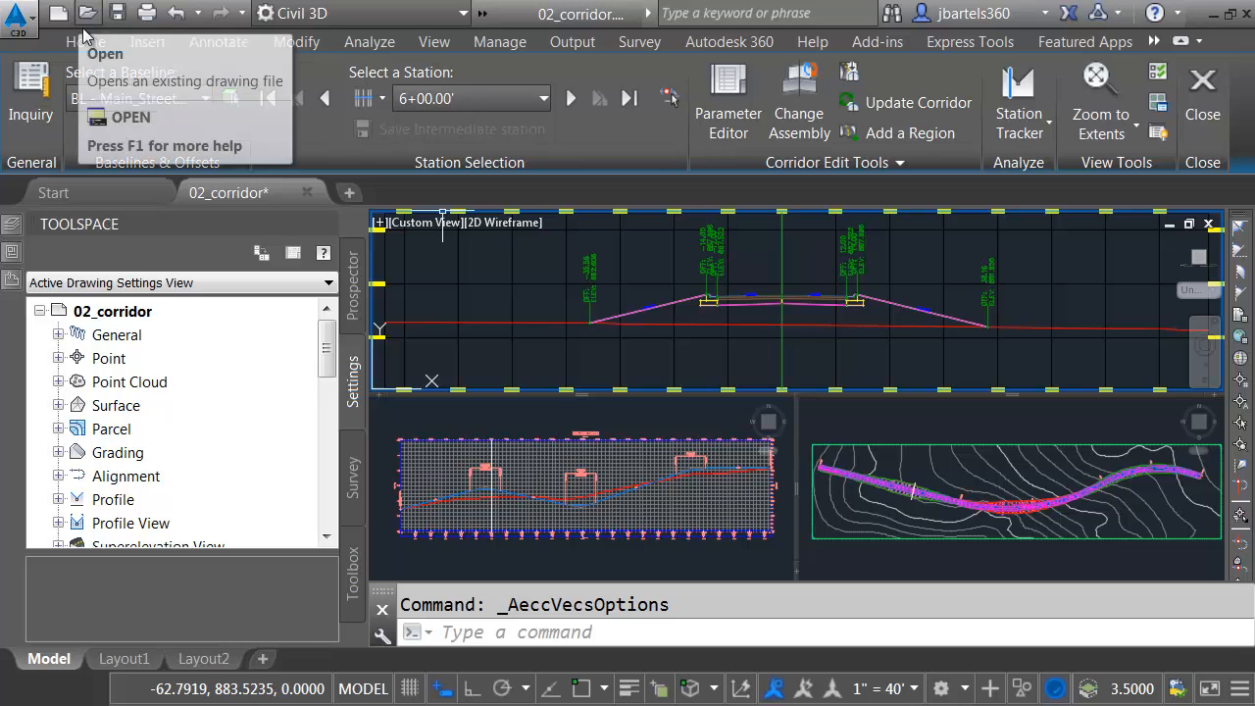
left_click(1196, 88)
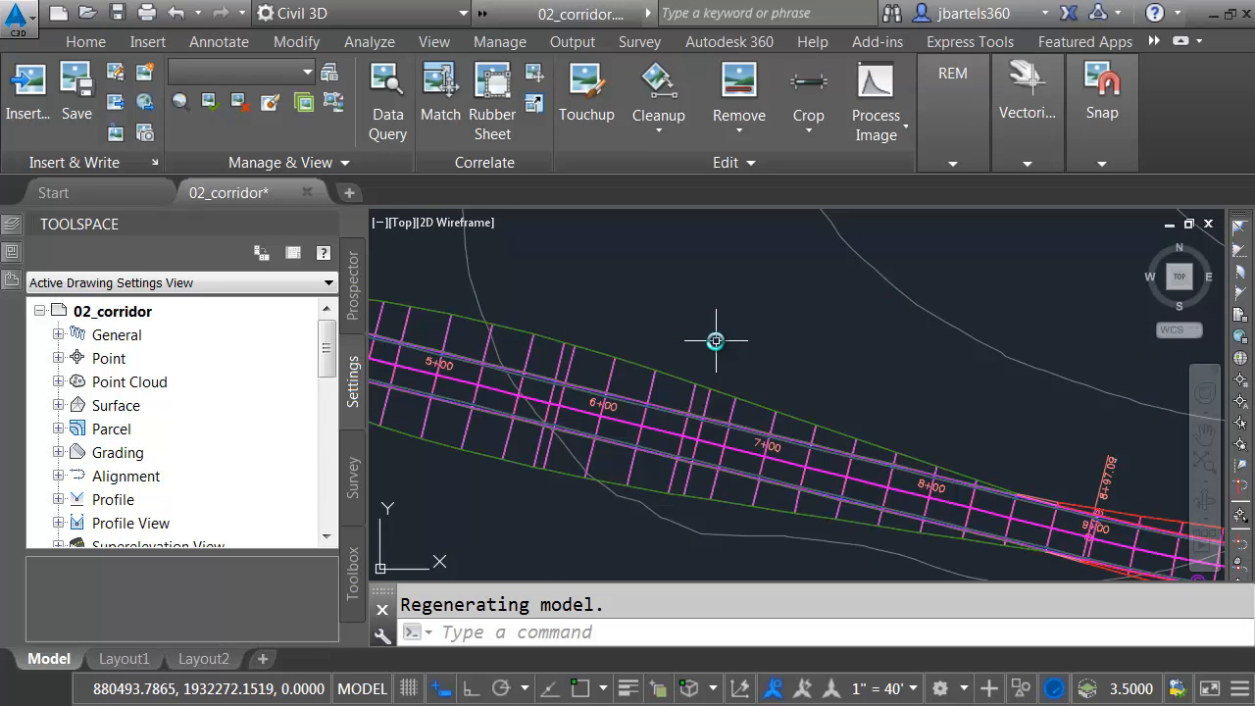
Create a new drawing and open the corridor Section Editor's viewport configuration in it
left_click(59, 14)
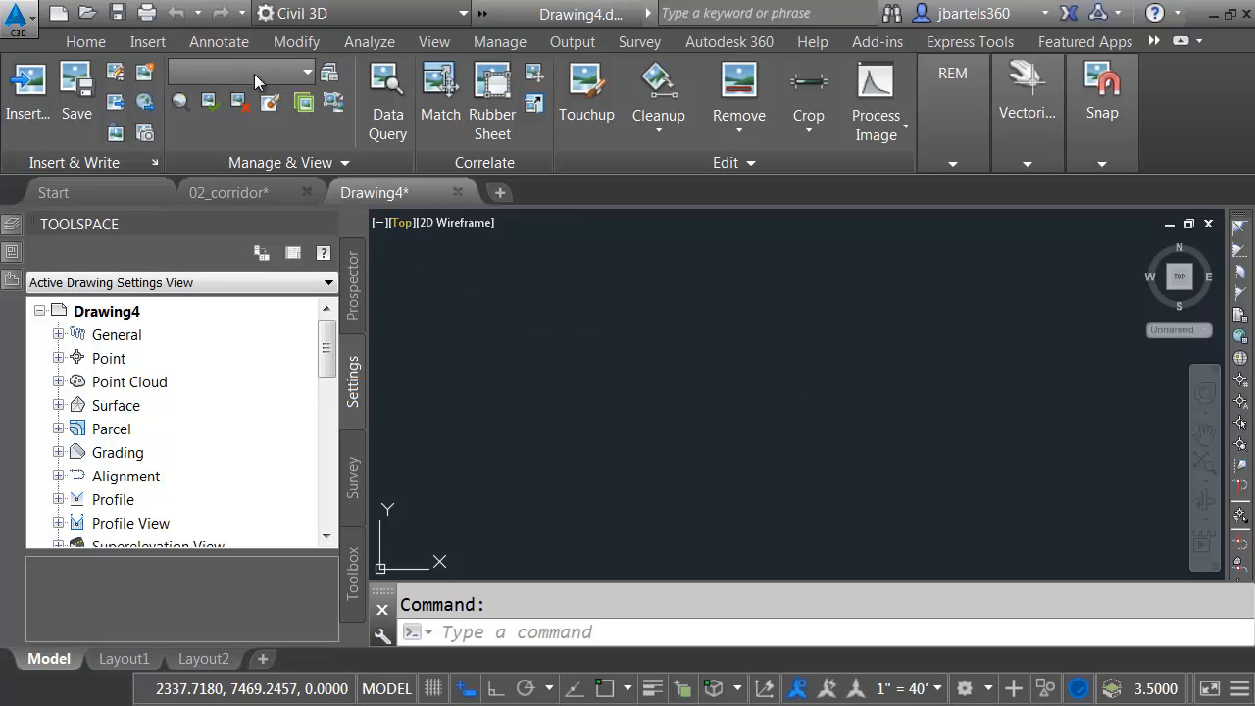
left_click(298, 42)
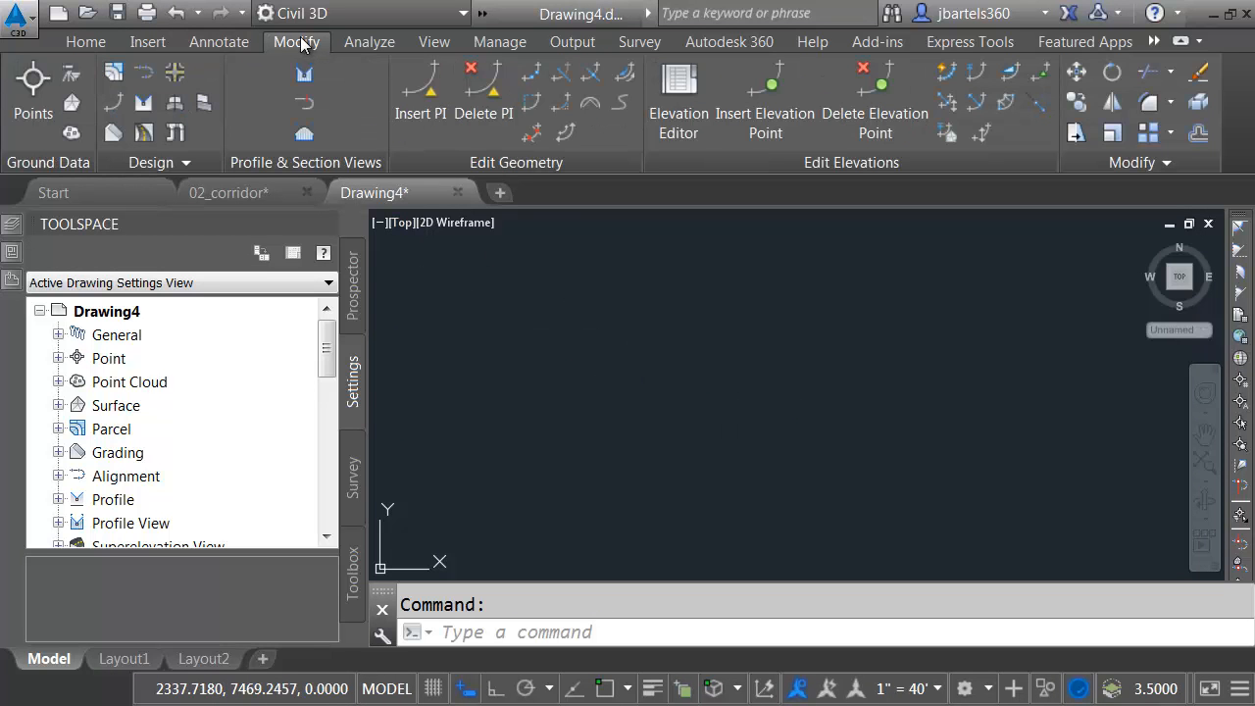
left_click(143, 134)
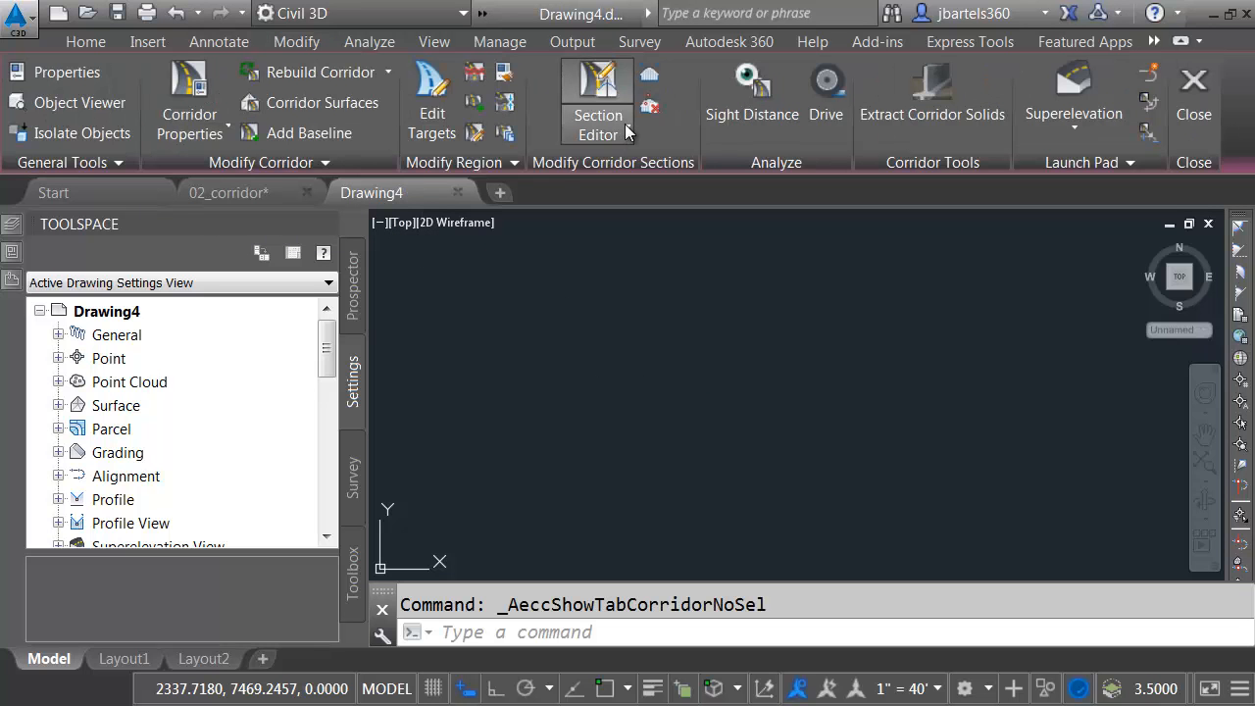
left_click(627, 132)
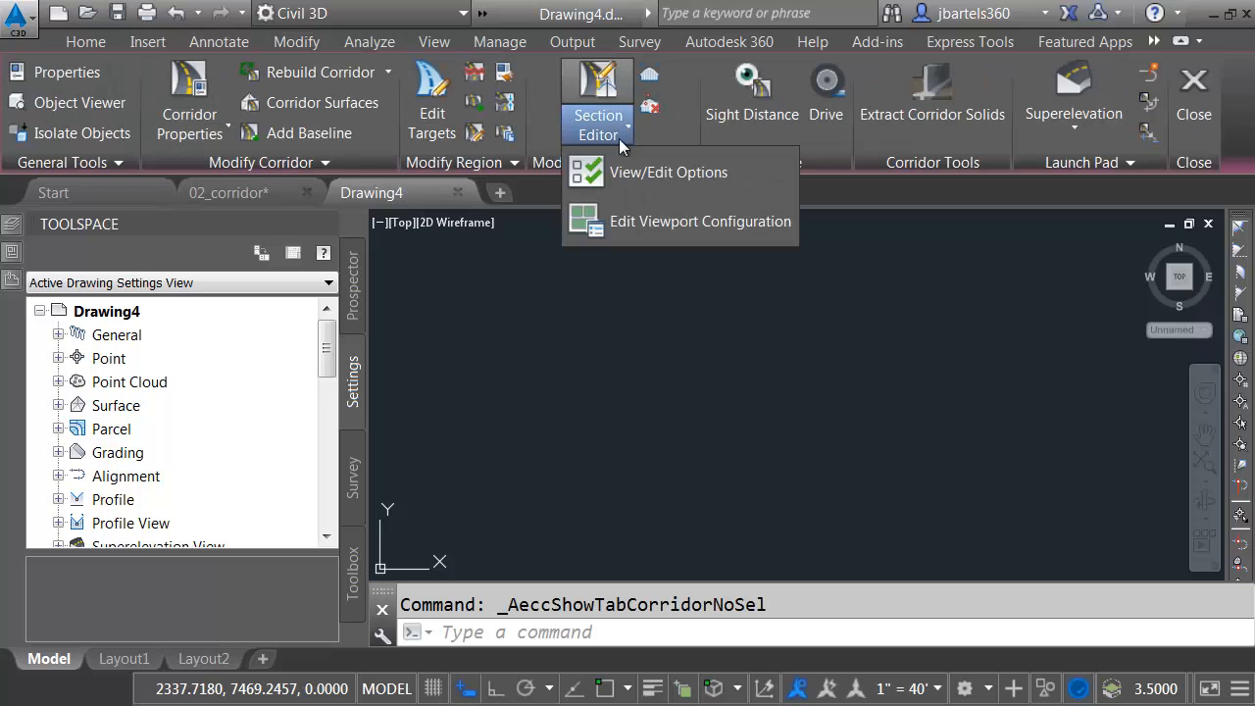
left_click(632, 222)
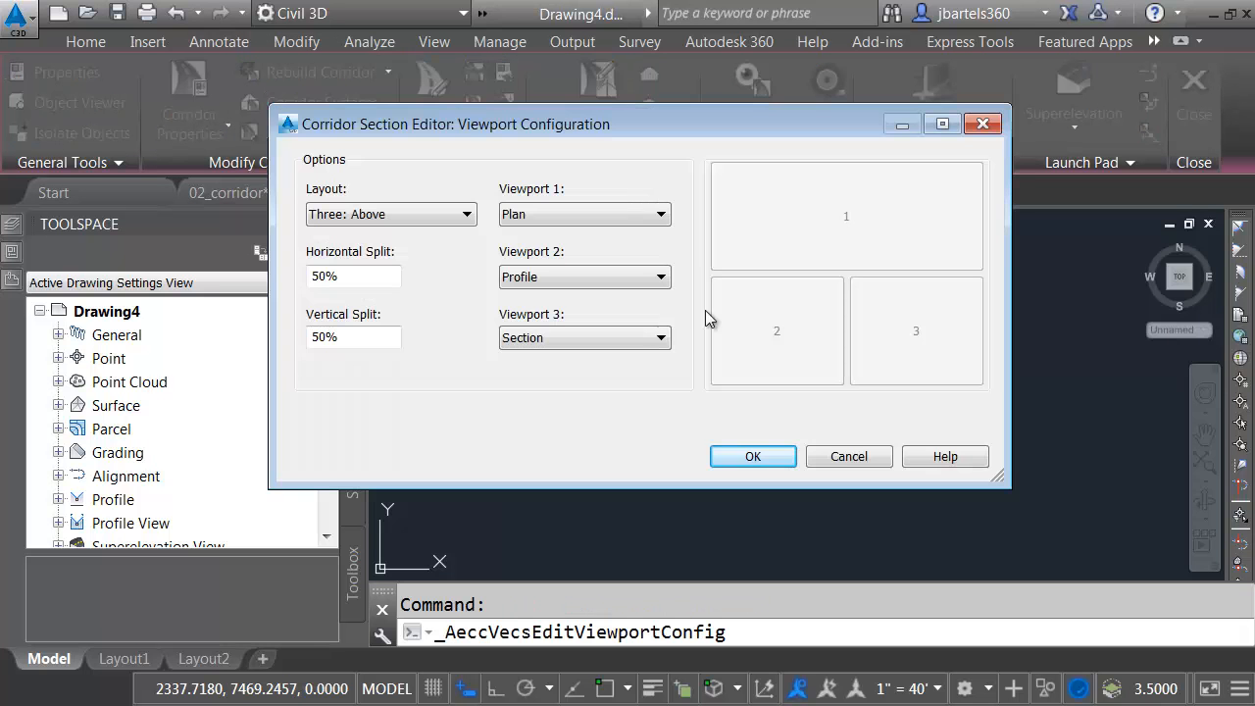
Set Viewport 1 to Section and Viewport 3 to Plan, and accept the viewport configuration
left_click(661, 214)
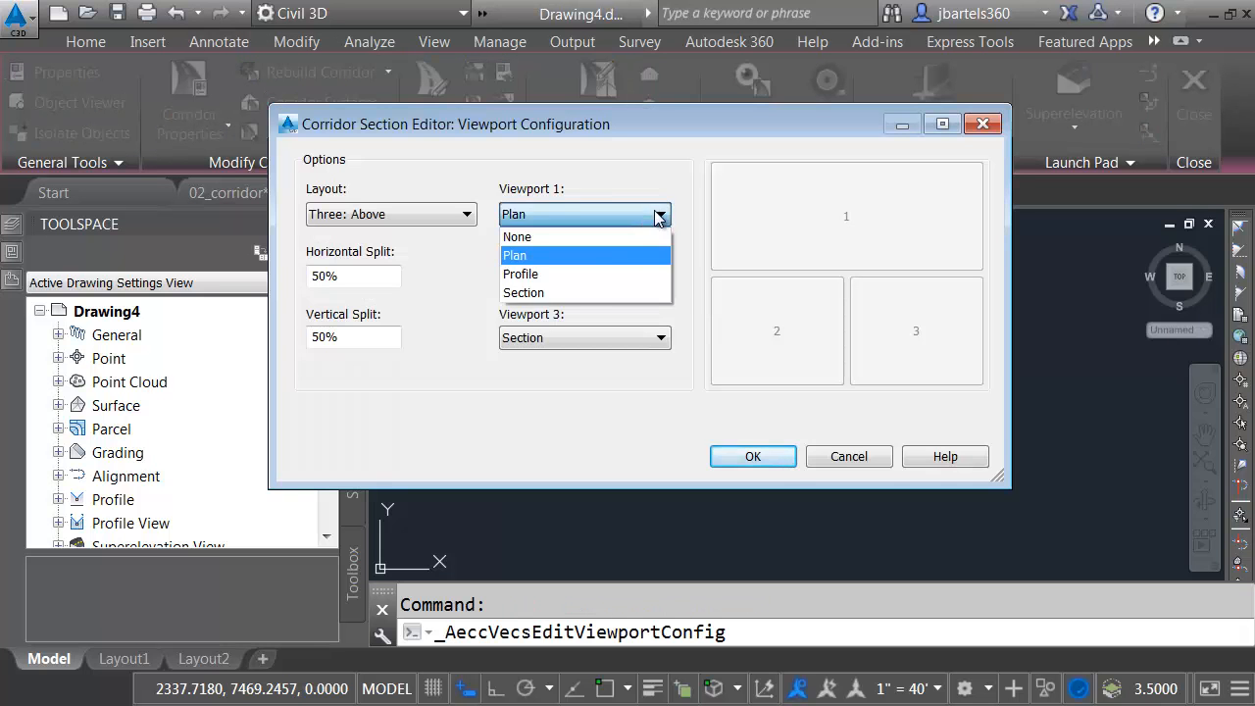
left_click(613, 294)
left_click(644, 337)
left_click(616, 376)
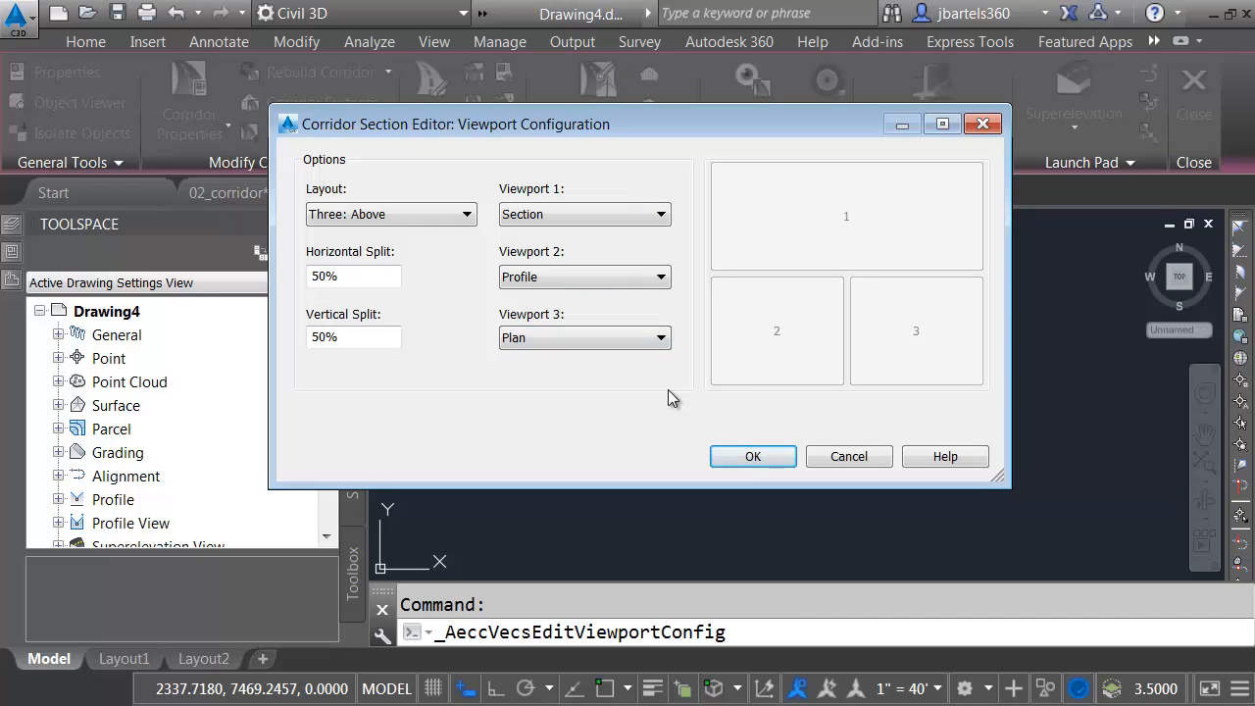
left_click(741, 461)
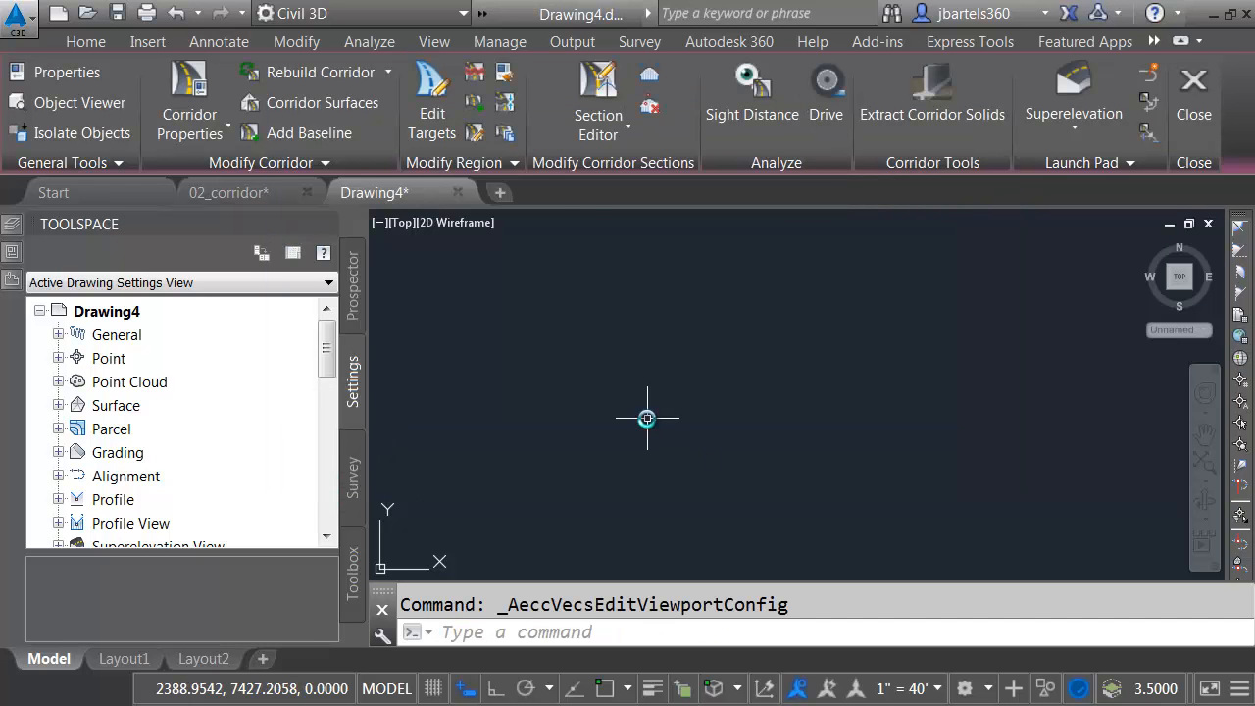
Review the corridor section view and grid options in the new drawing, and close that drawing
left_click(624, 136)
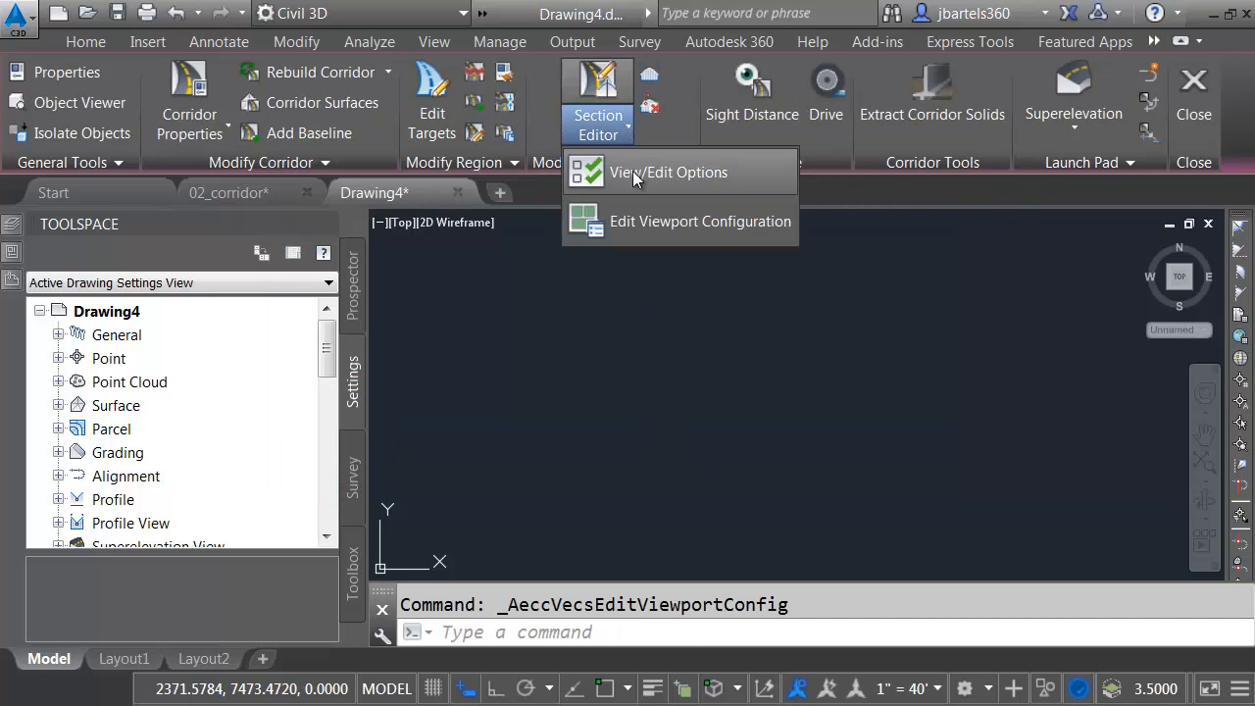
left_click(632, 171)
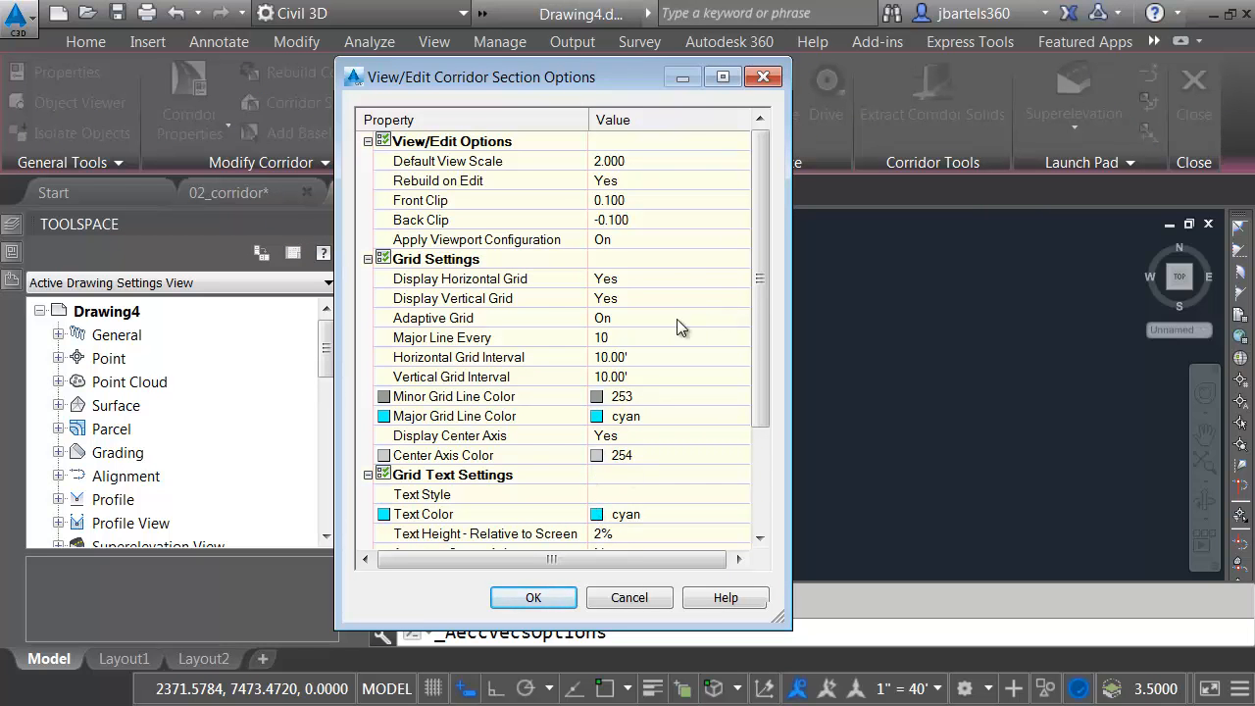
left_click(764, 76)
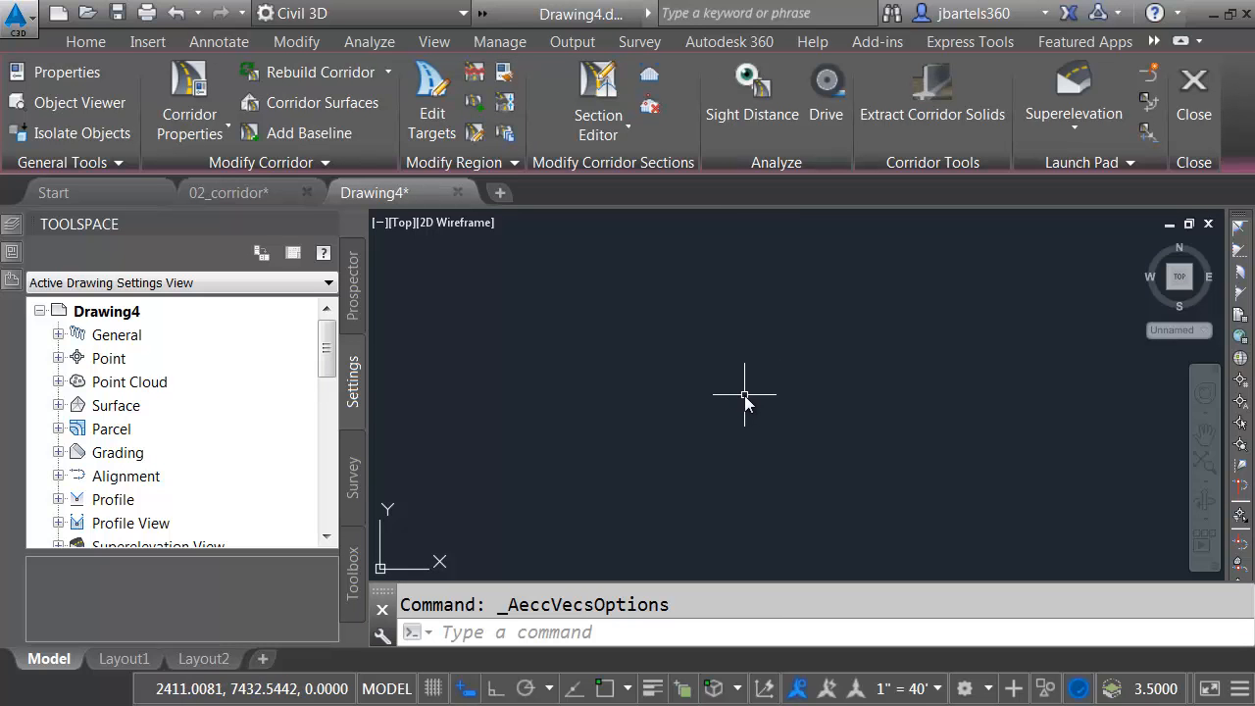
left_click(455, 192)
left_click(645, 418)
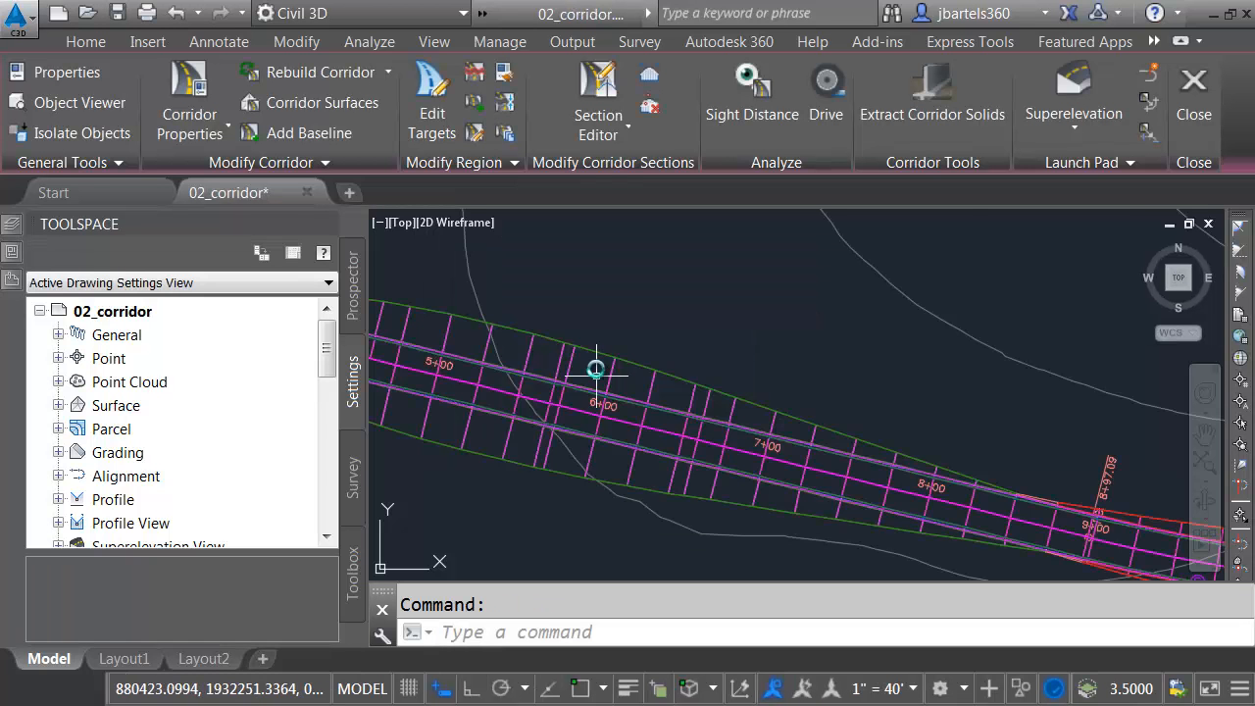
Draw a polyline above the corridor, made of a straight segment followed by an arc segment
scroll(840, 344, "down", 4)
middle_click_drag(843, 353, 731, 353)
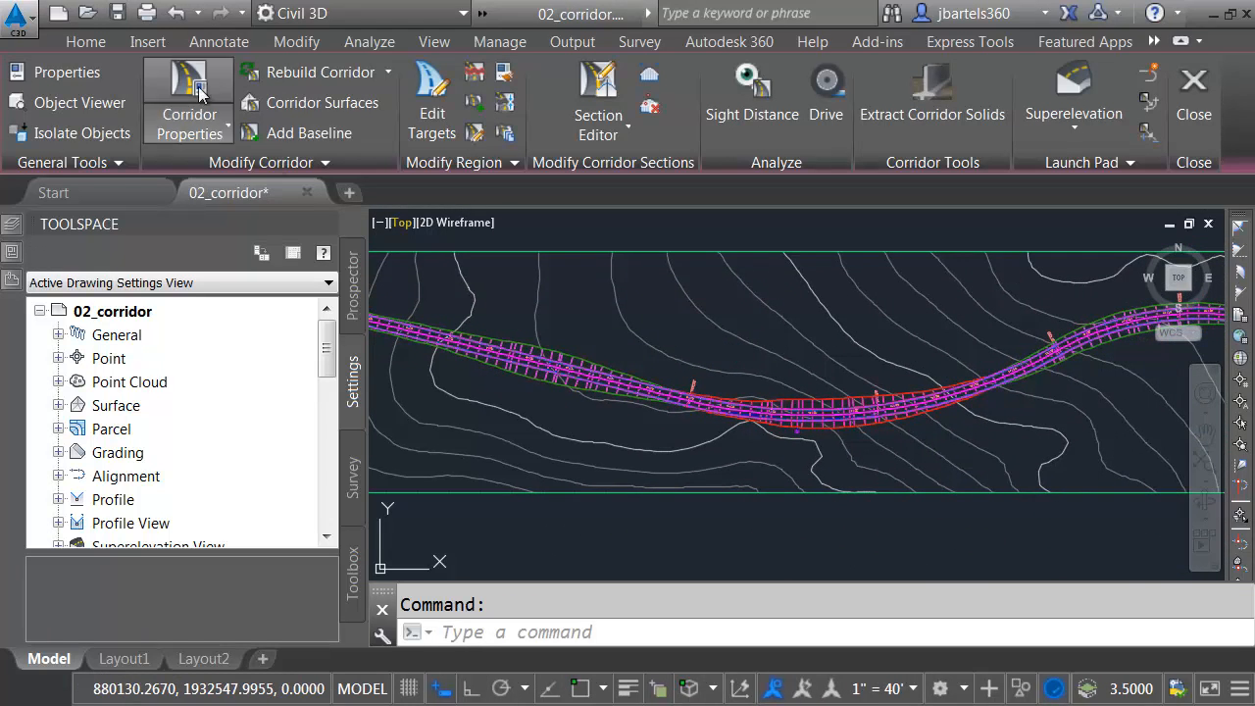
left_click(86, 42)
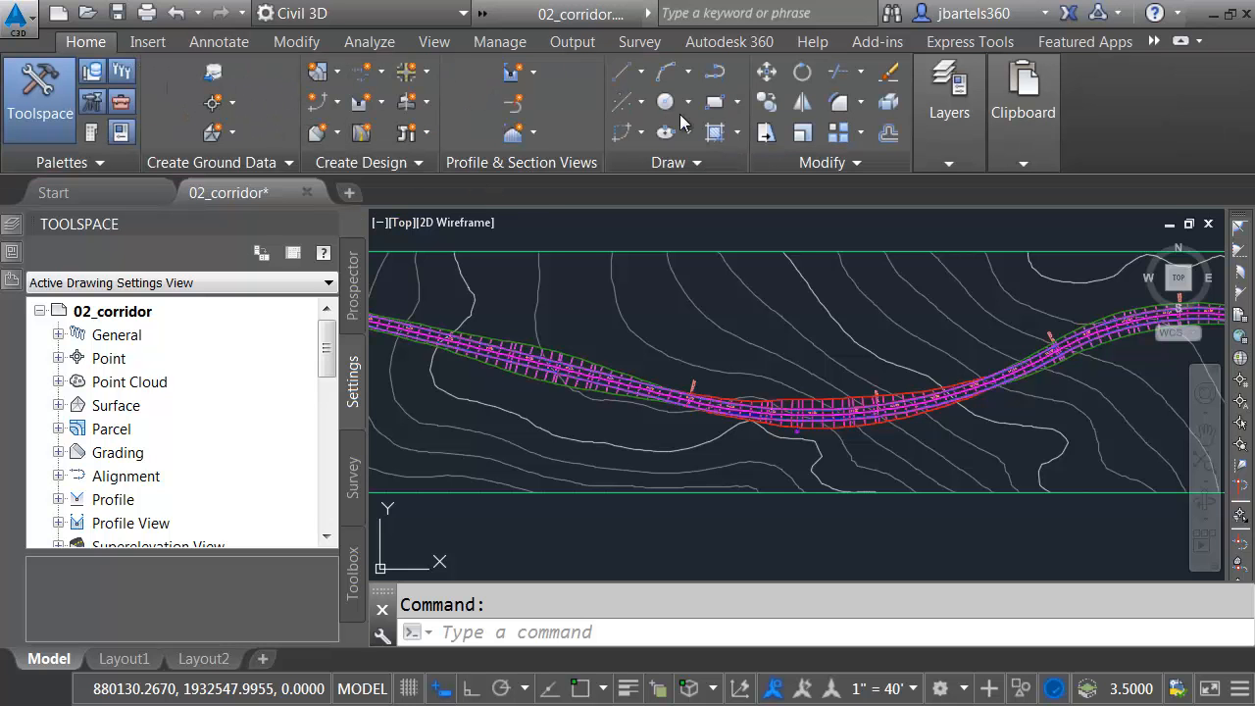
left_click(715, 72)
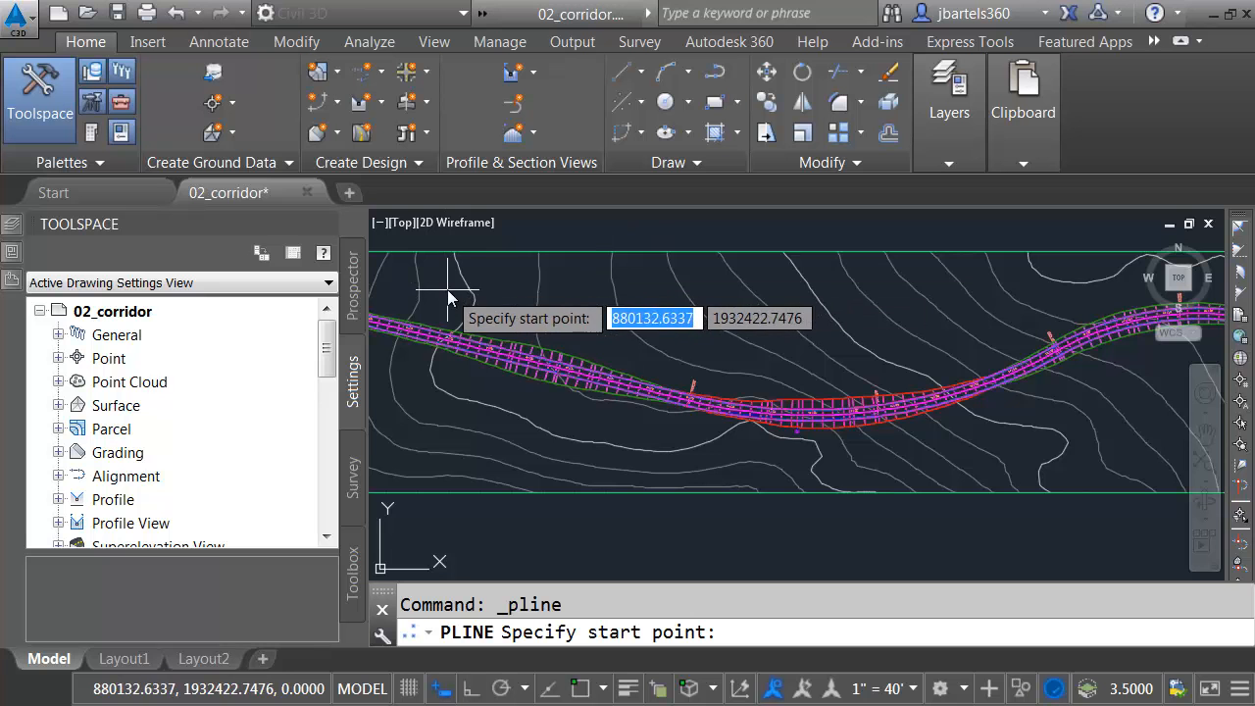
left_click(445, 282)
left_click(729, 359)
right_click(758, 361)
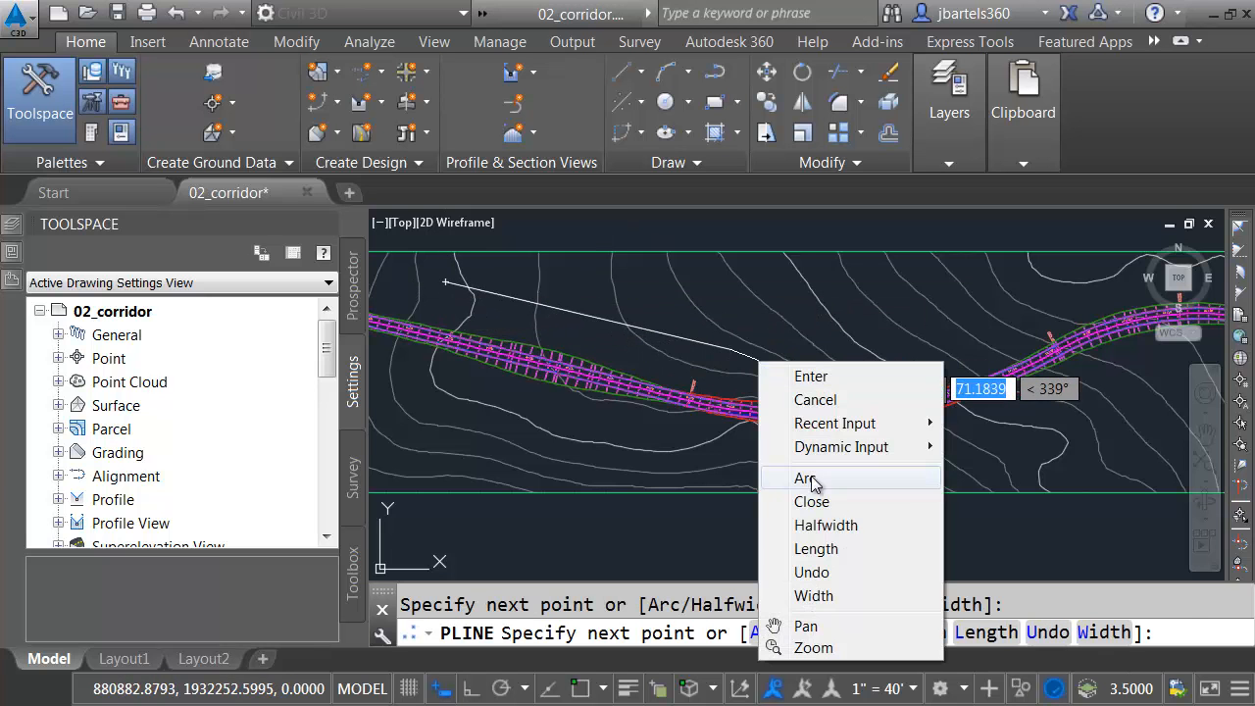
left_click(812, 477)
left_click(1003, 291)
right_click(1035, 289)
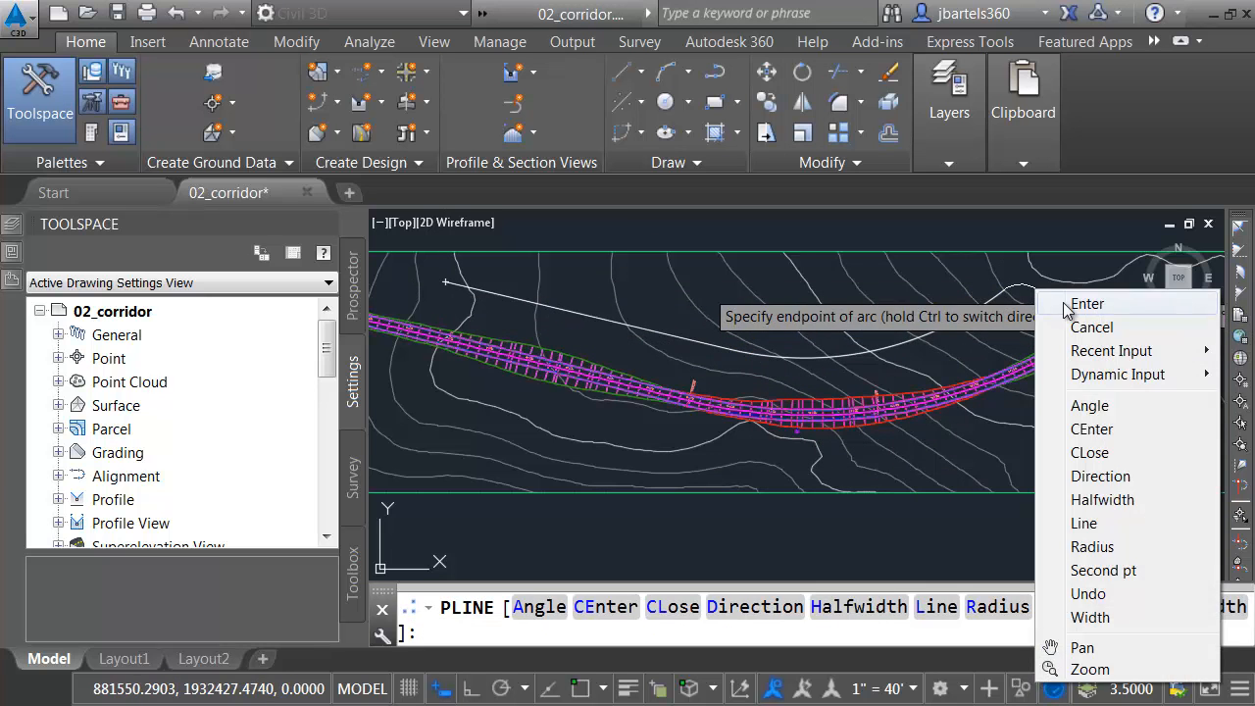
left_click(1067, 297)
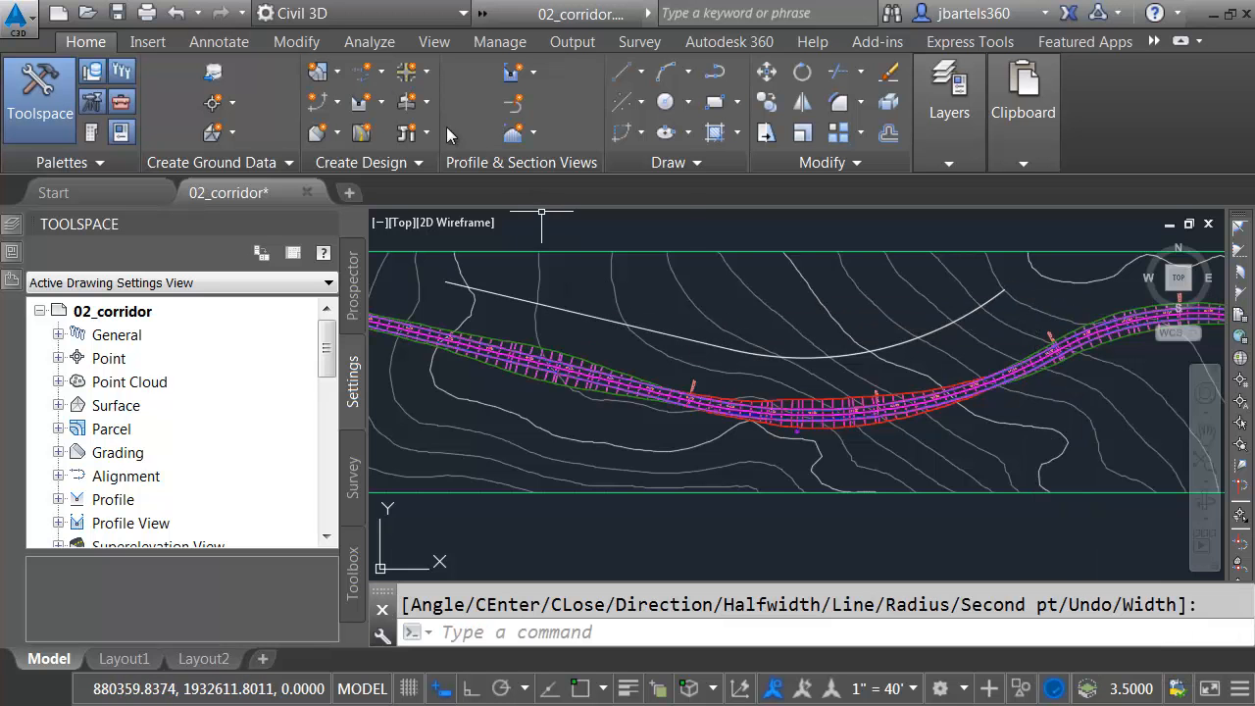
Check the default name and settings for creating an alignment from the new polyline, and cancel the alignment creation
left_click(360, 74)
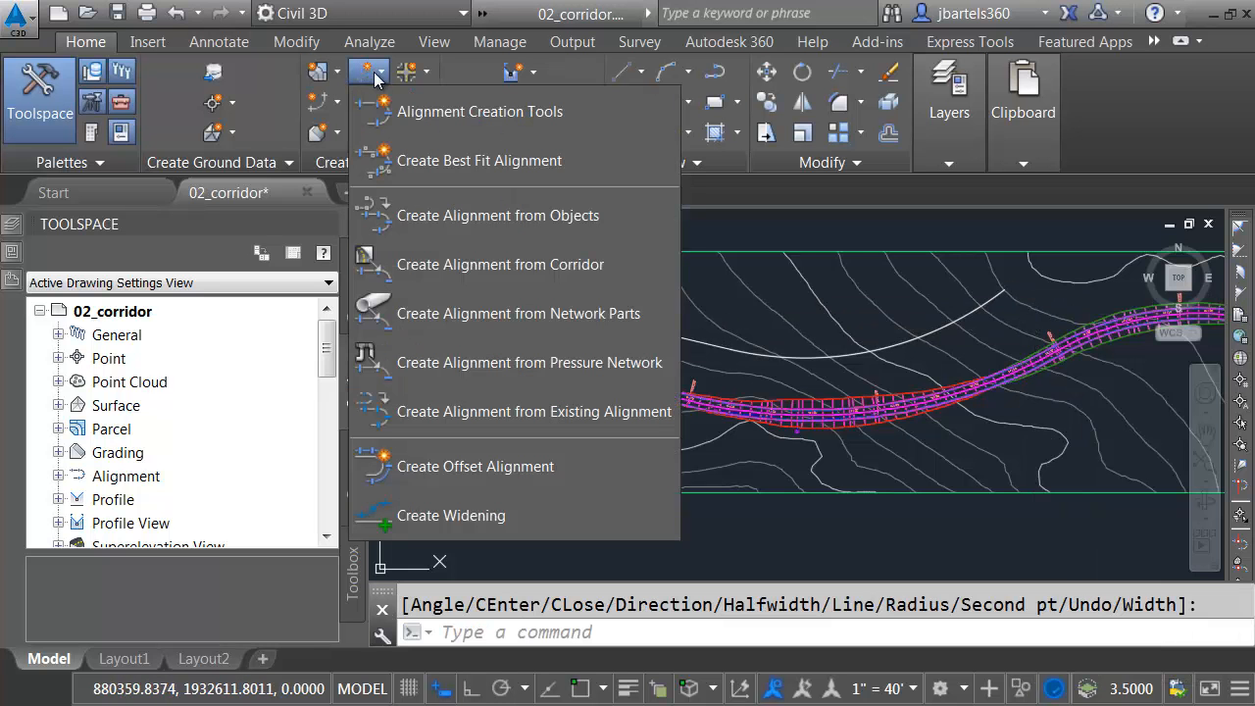
left_click(470, 216)
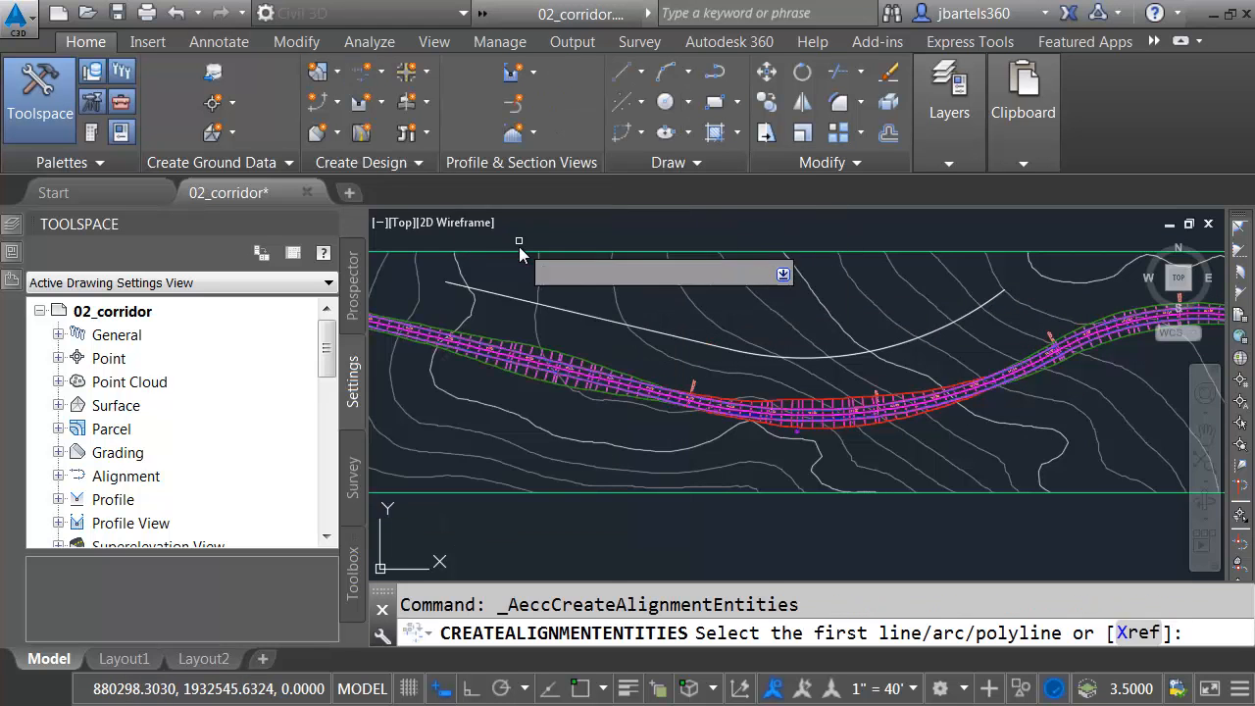
left_click(512, 300)
left_click(513, 300)
key("Return")
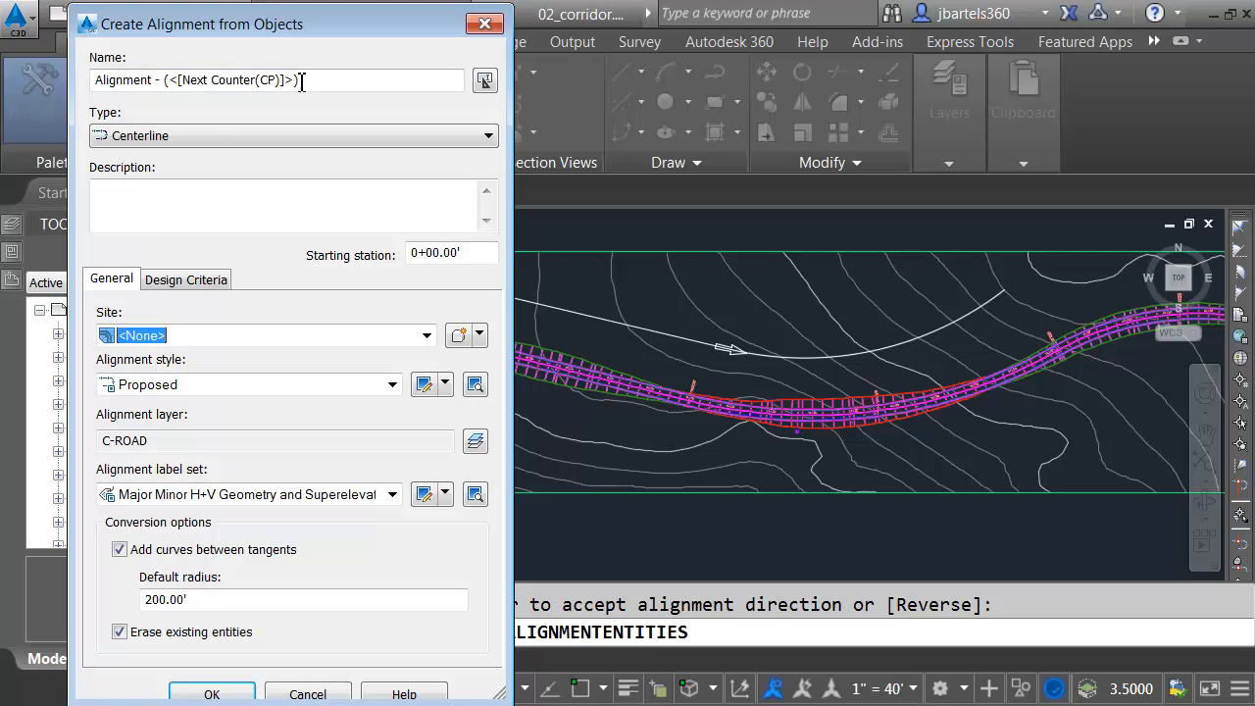
left_click(484, 27)
Open the command settings of CreateAlignmentEntities from the Alignment feature's commands
scroll(329, 372, "down", 2)
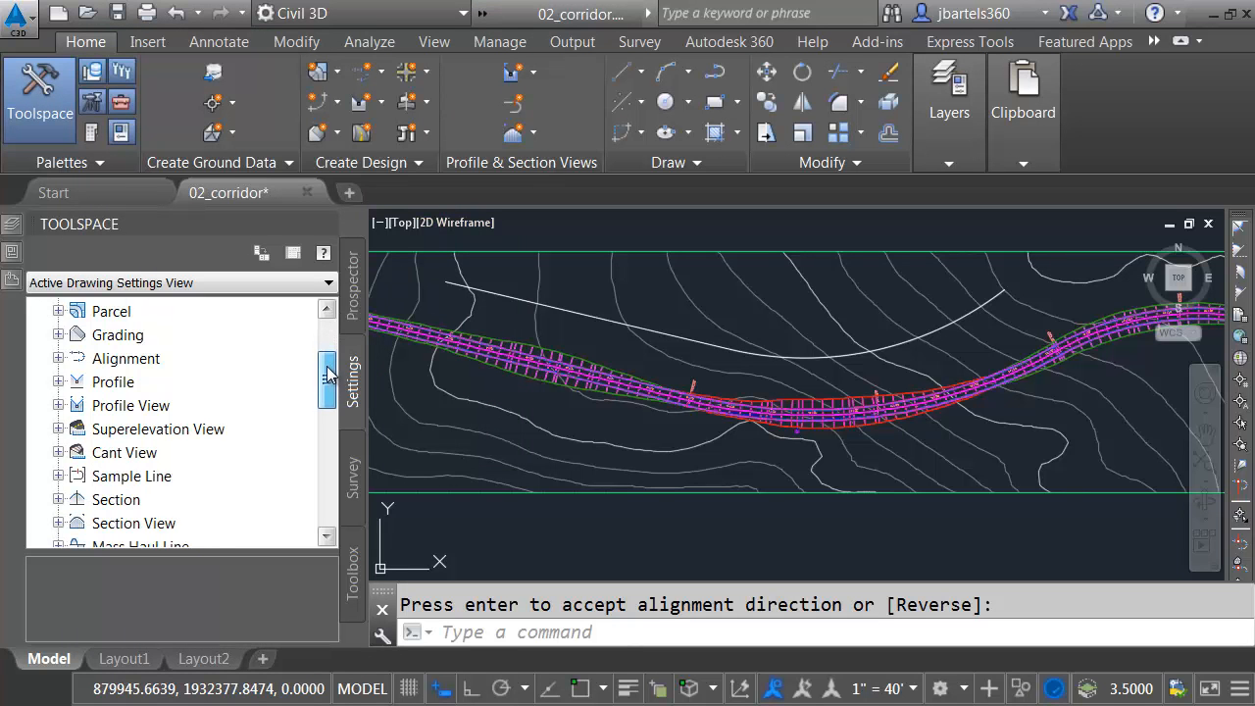
scroll(329, 372, "down", 1)
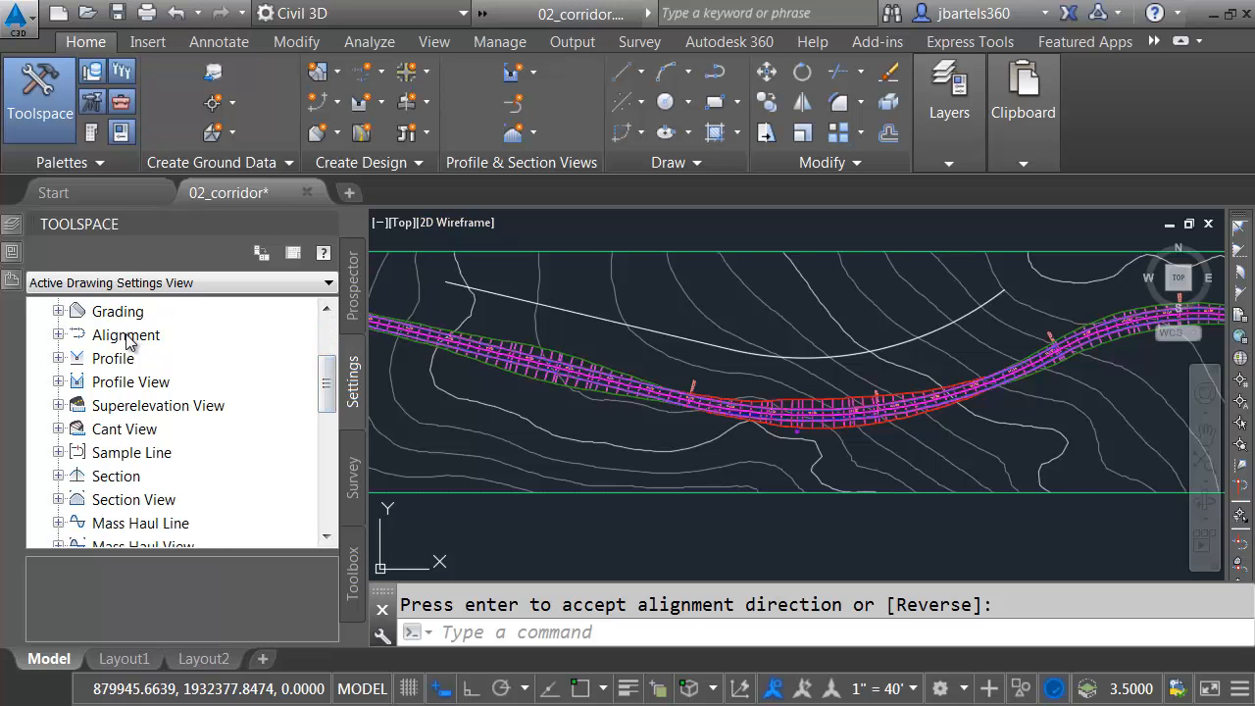
left_click(62, 334)
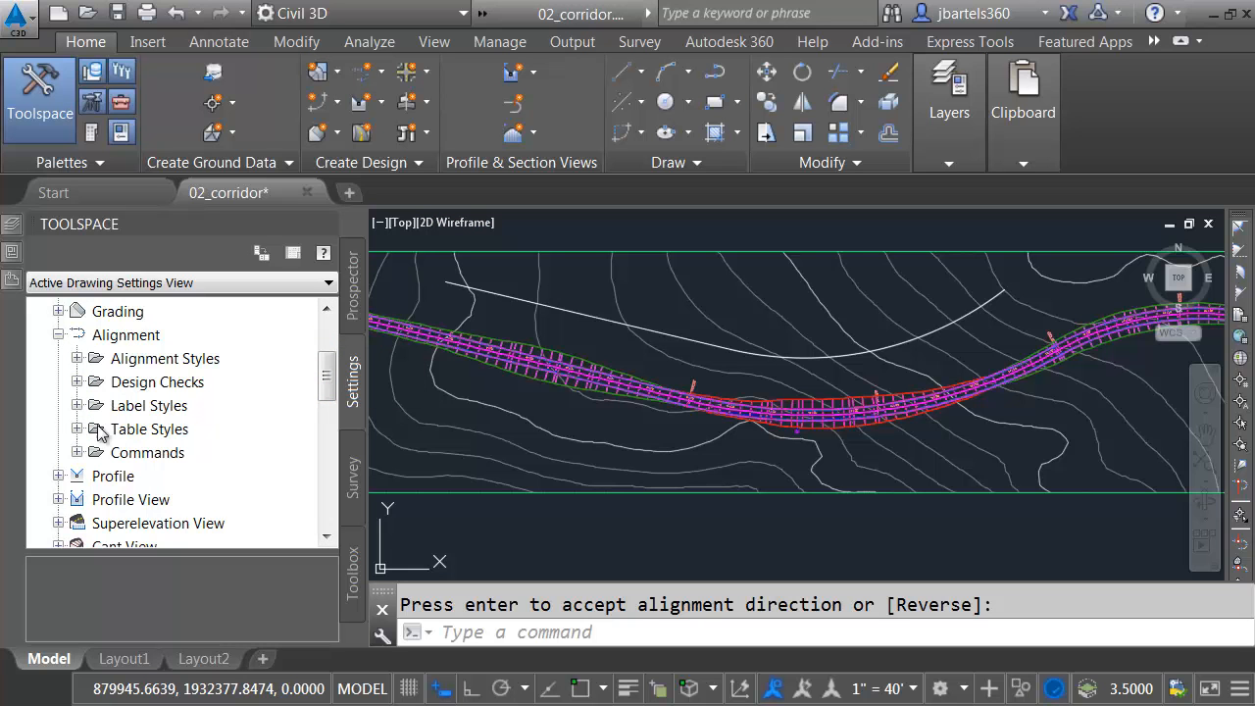
left_click(76, 453)
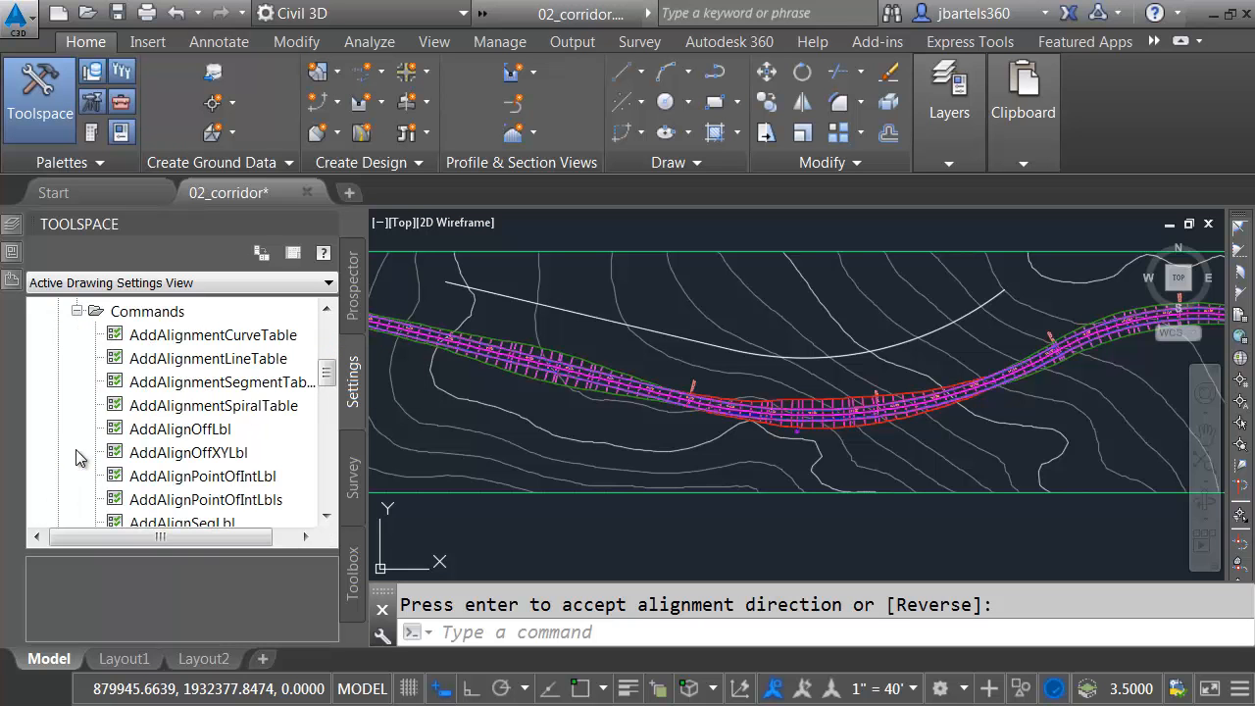
left_click_drag(329, 377, 329, 402)
right_click(223, 410)
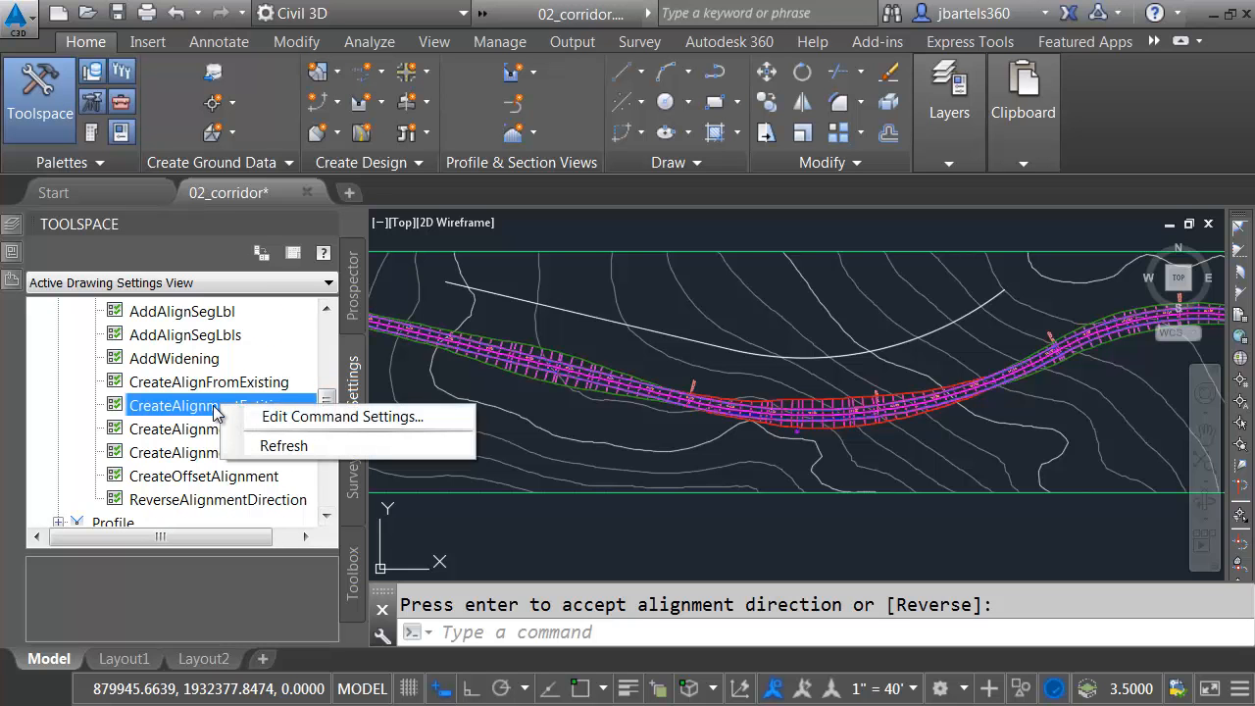
left_click(295, 419)
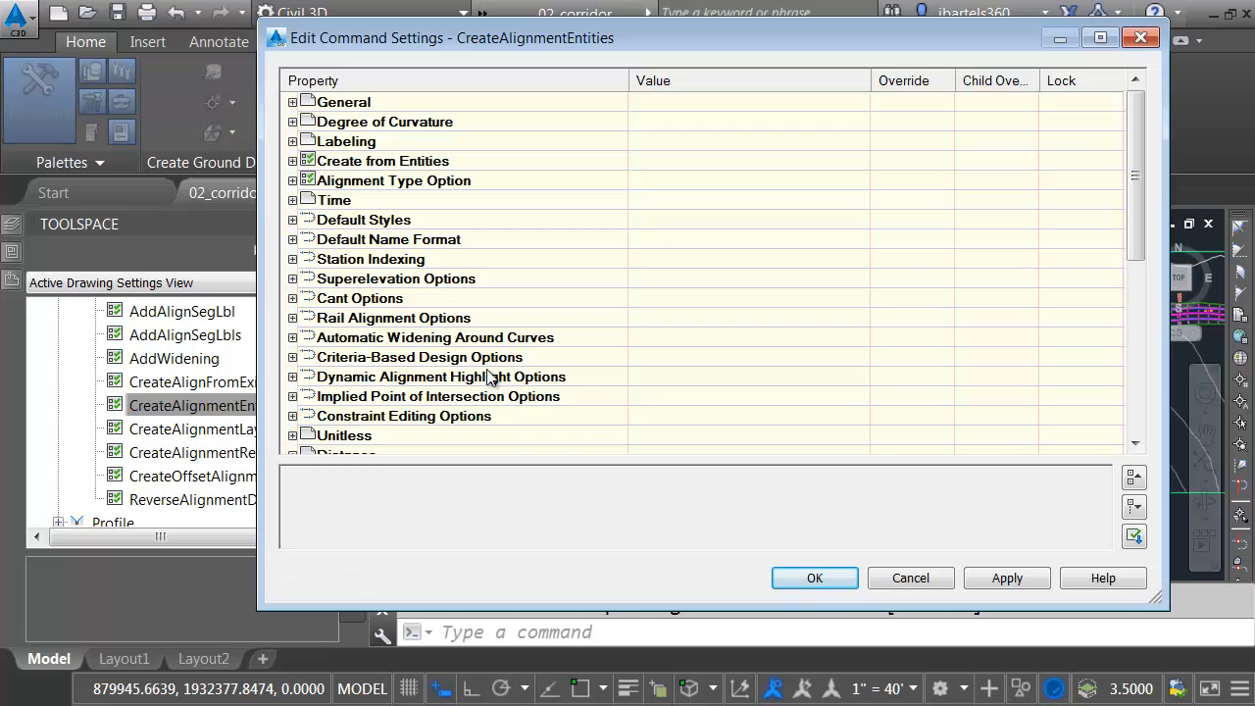
Edit the Alignment Name Template in the default name format and replace its name with ALG-
left_click(292, 240)
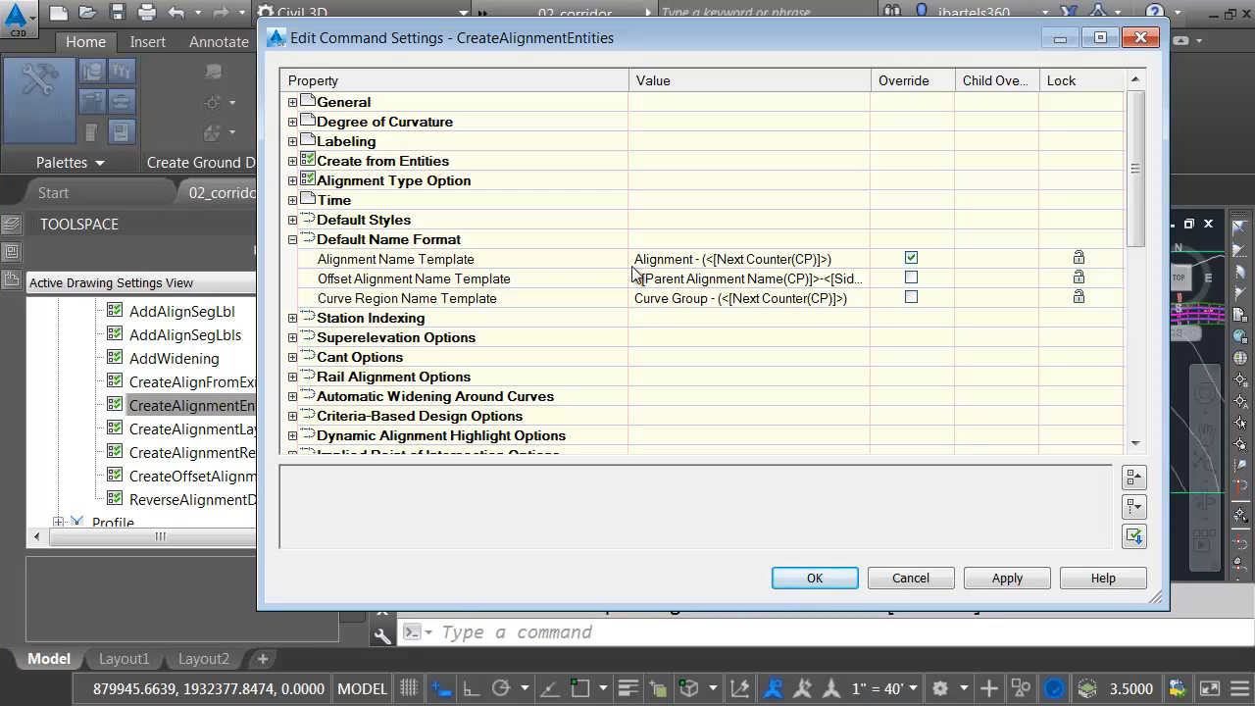
left_click(774, 261)
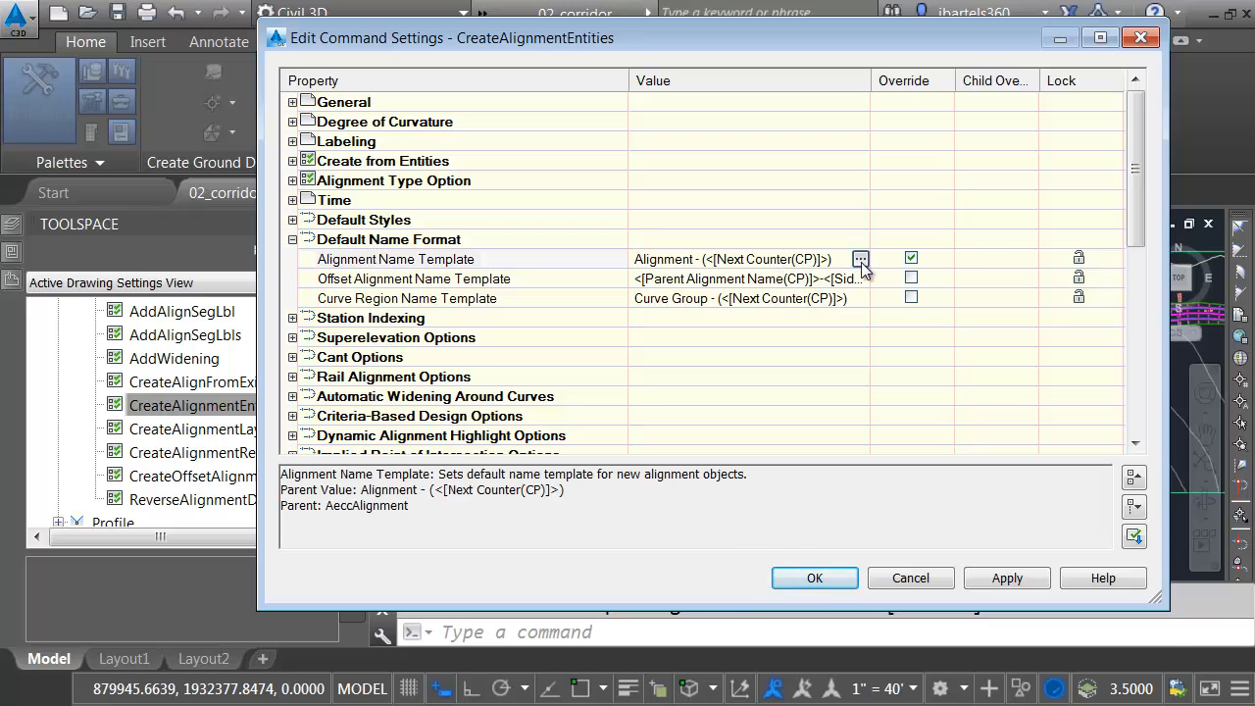
left_click(860, 260)
left_click_drag(917, 487, 699, 504)
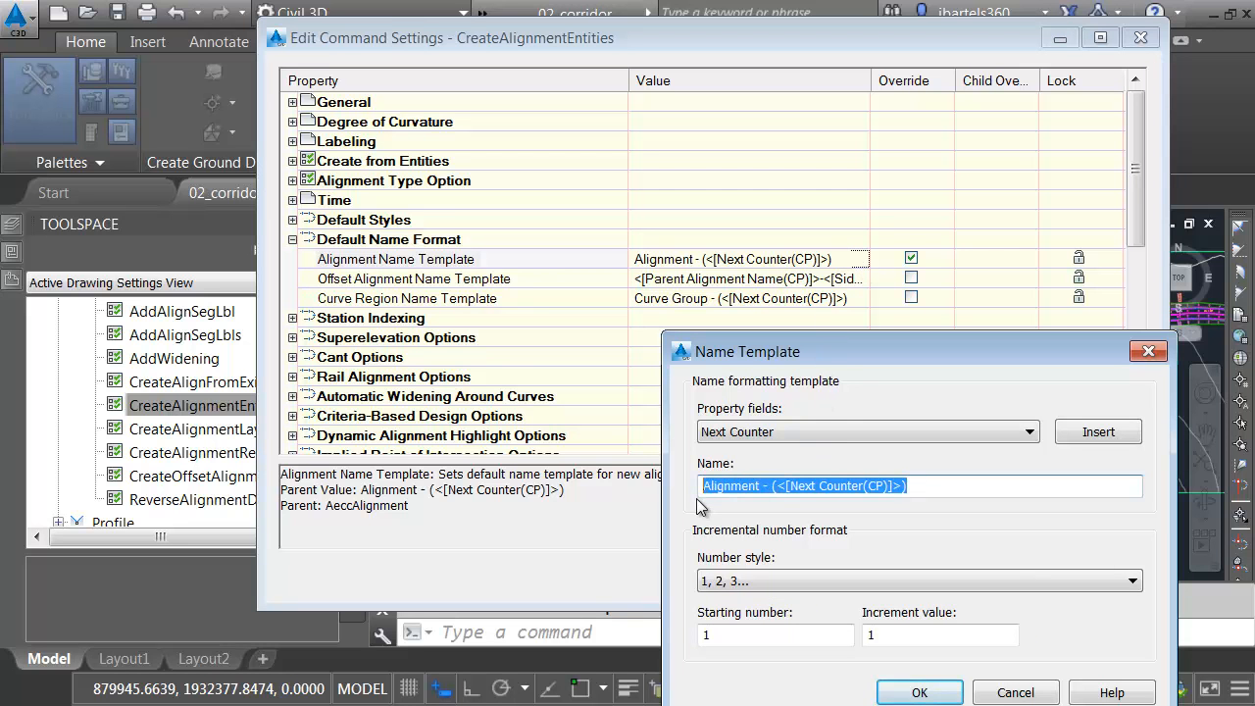
type("ALG-")
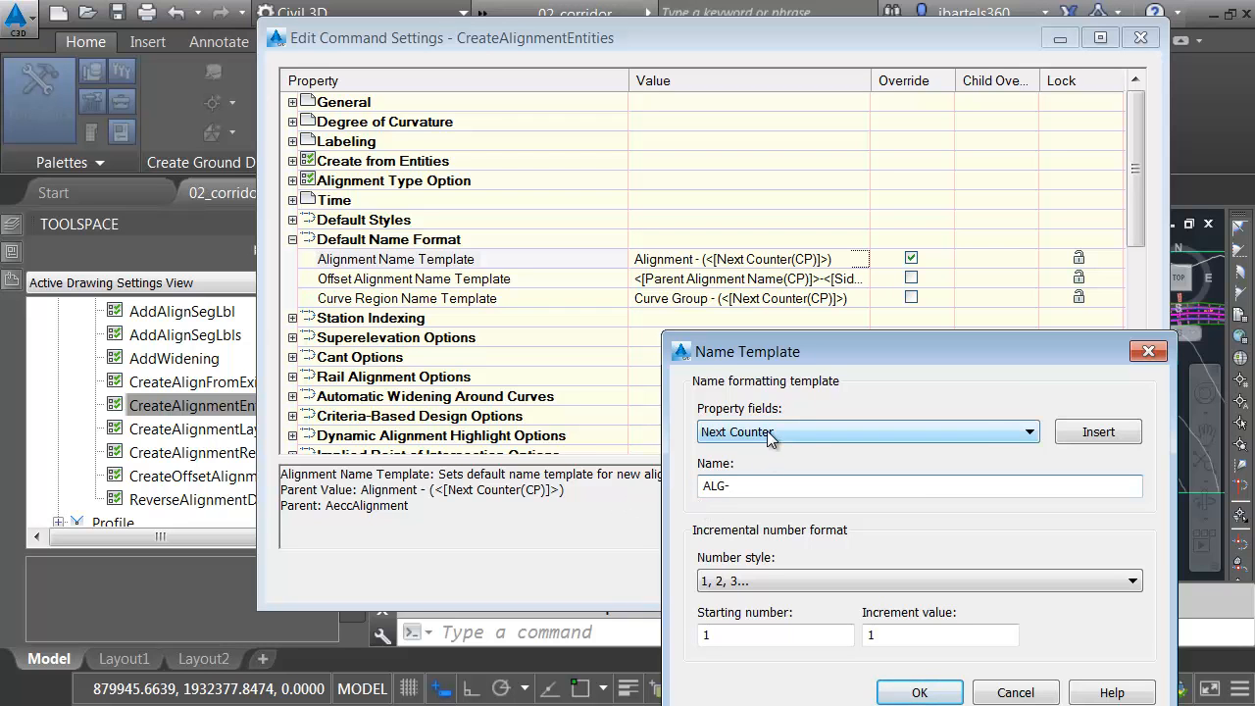
left_click(1066, 434)
left_click_drag(937, 488, 733, 500)
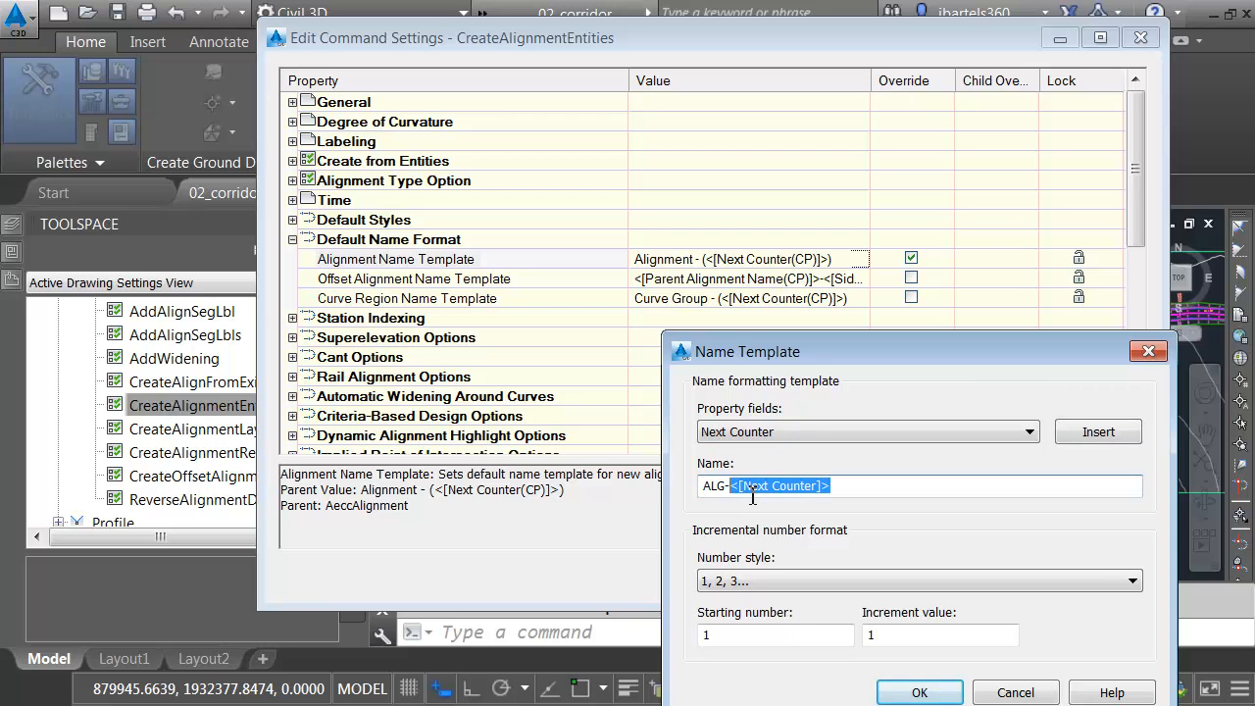
key("Delete")
Add the Next Counter property field after ALG- and accept the name template
left_click(809, 431)
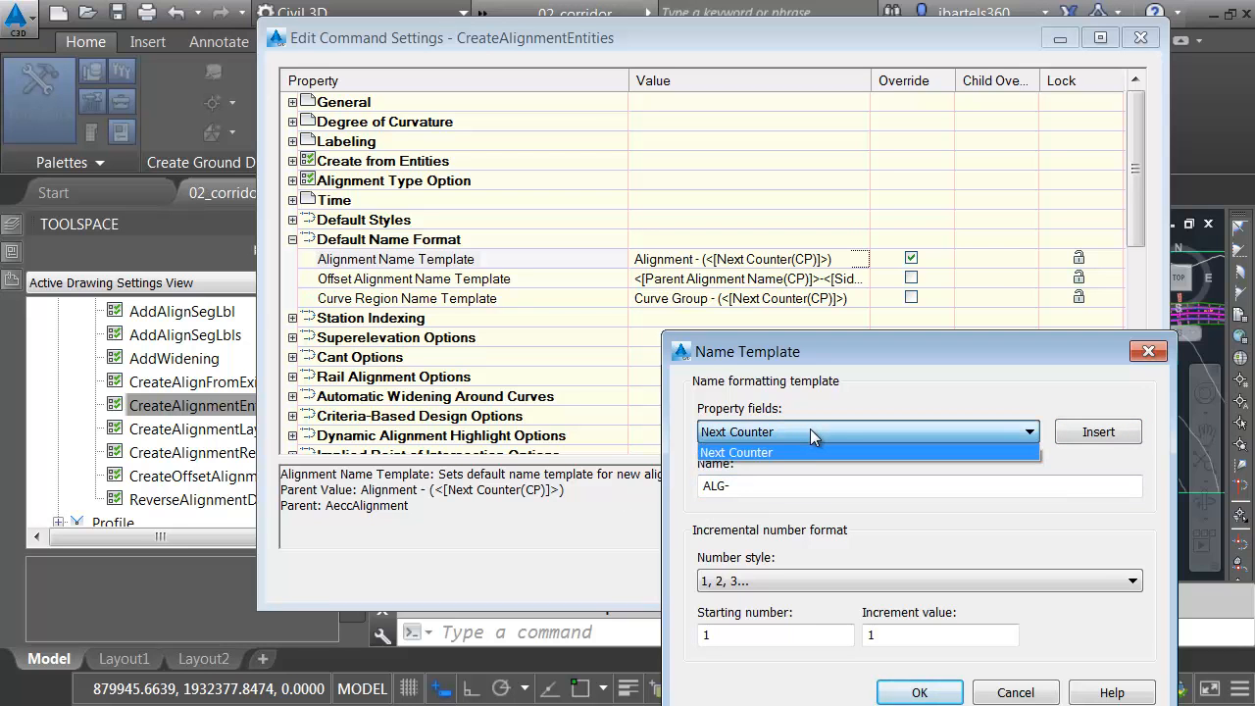
left_click(774, 469)
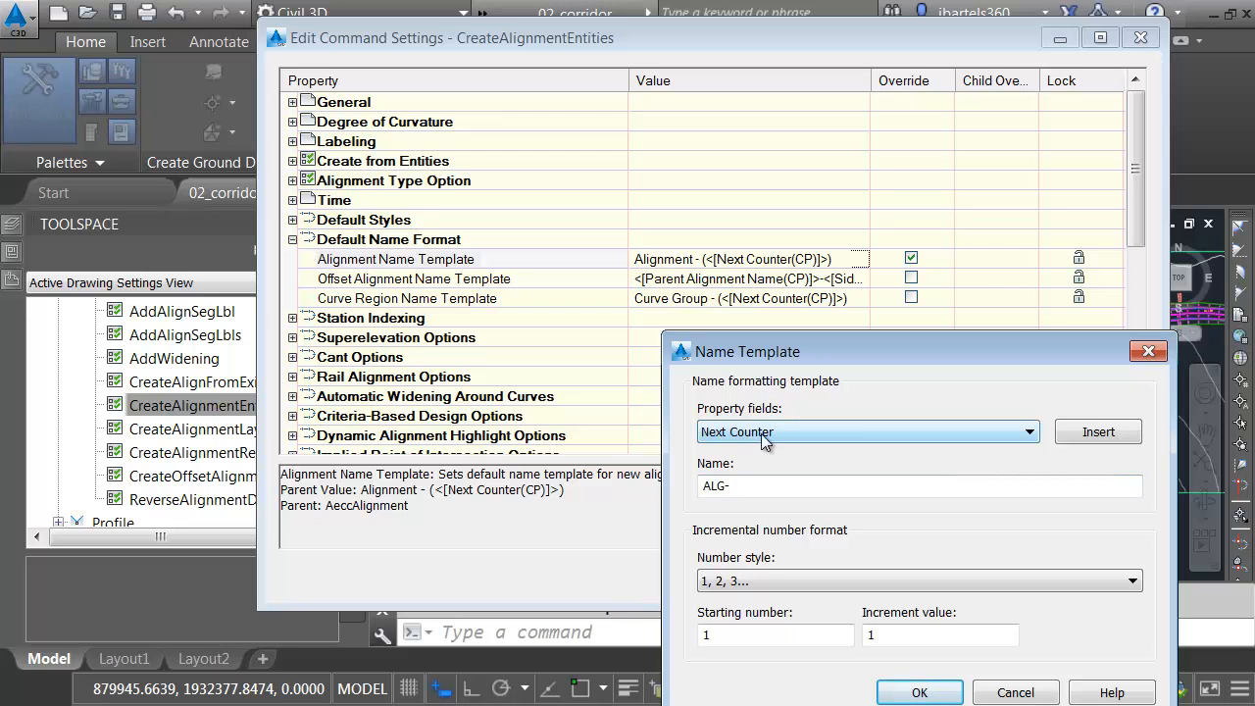
left_click(1098, 433)
left_click(917, 691)
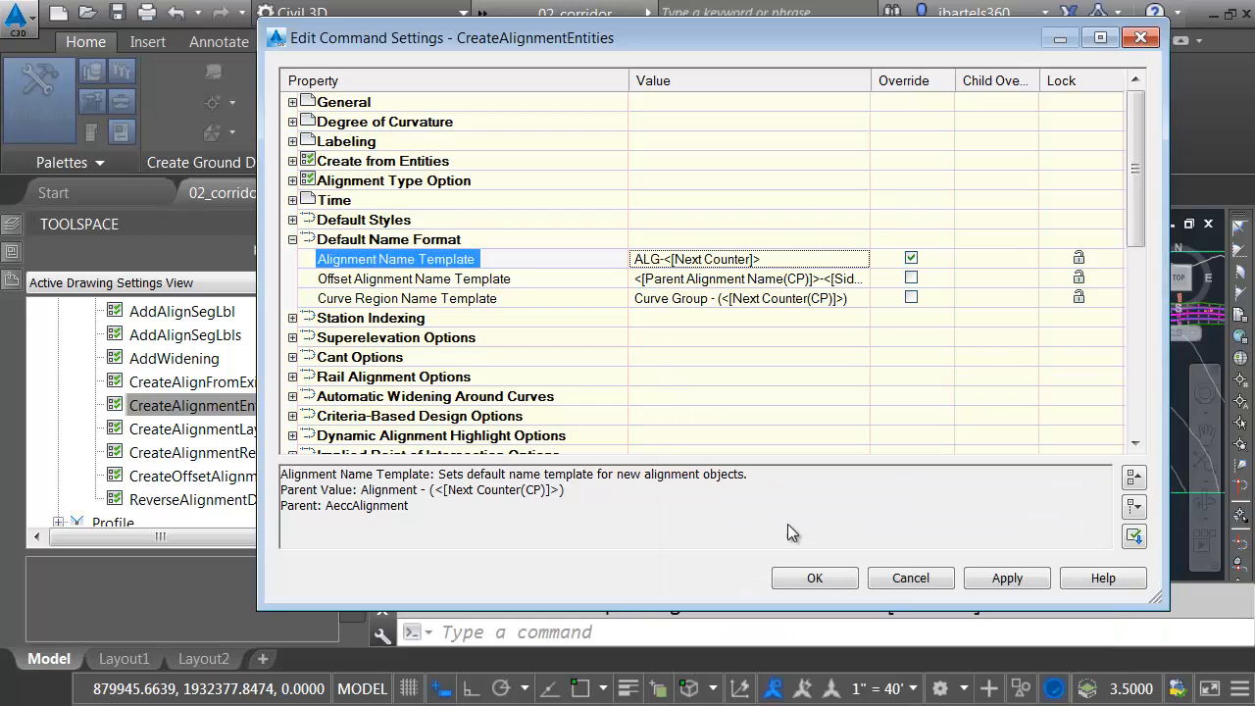
Confirm the command settings and create a centerline alignment from the polyline using the ALG-<[Next Counter]> name and the default styles
left_click(797, 577)
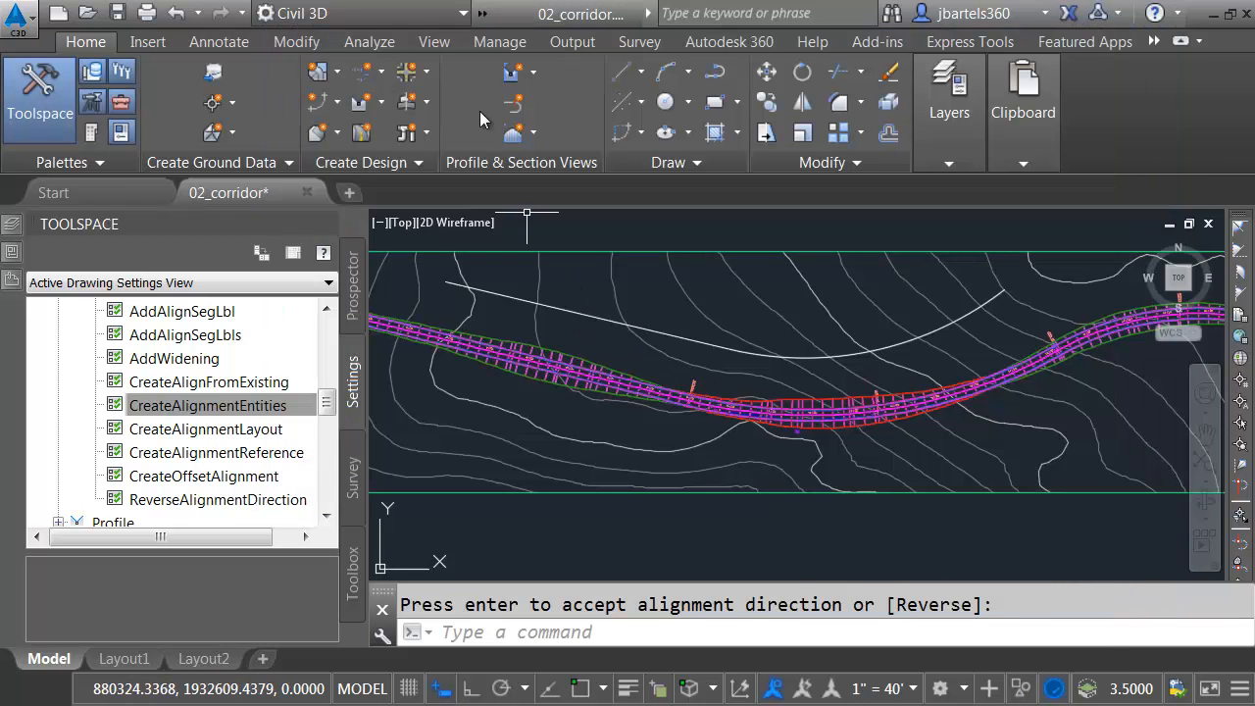
left_click(369, 71)
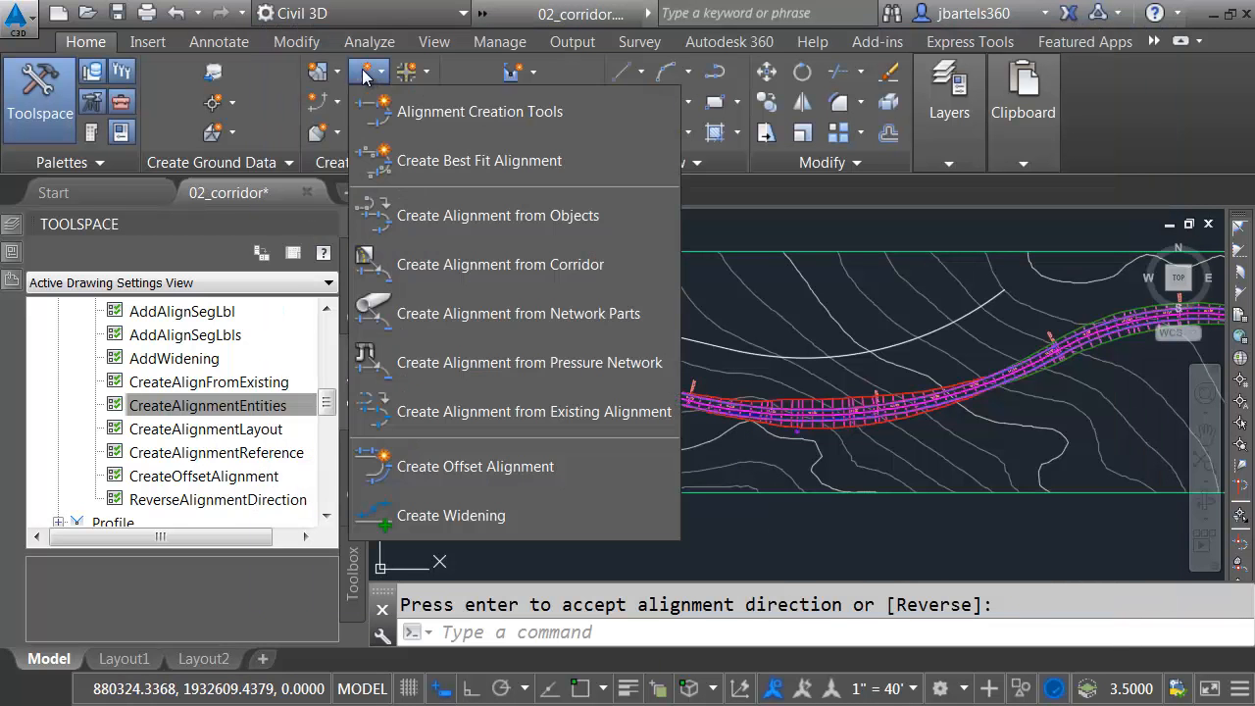
left_click(438, 214)
left_click(553, 309)
key("Return")
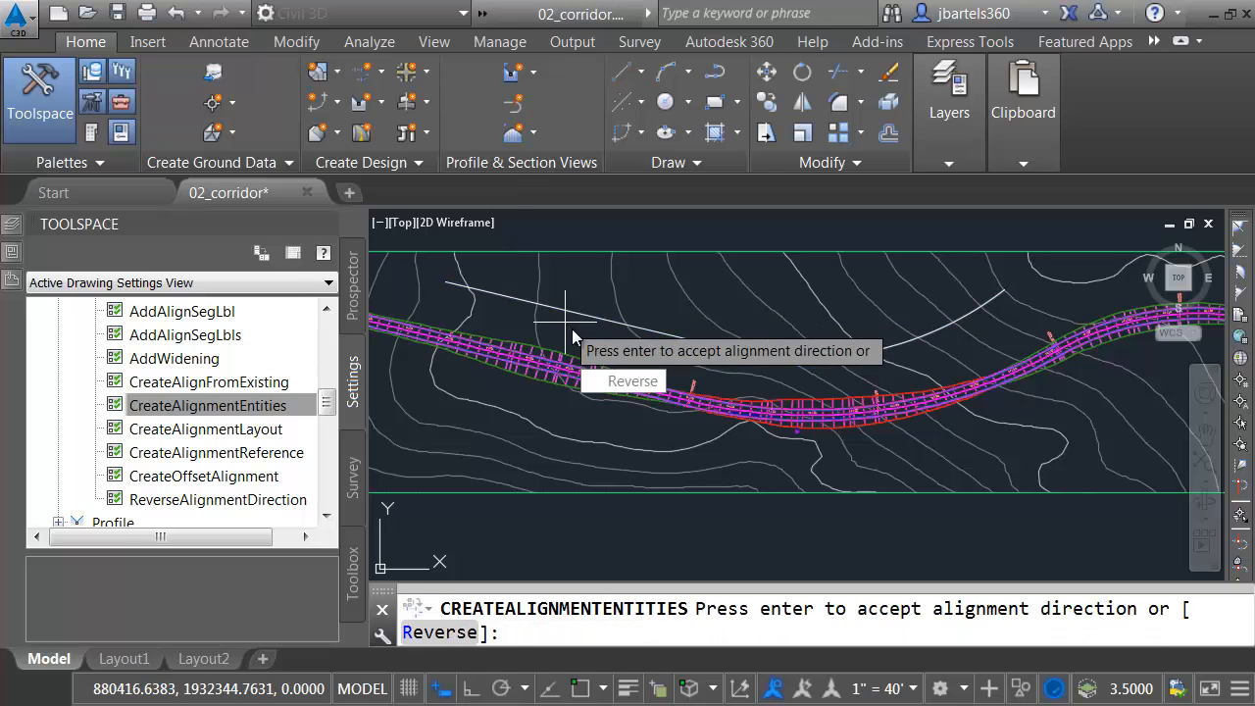
key("Return")
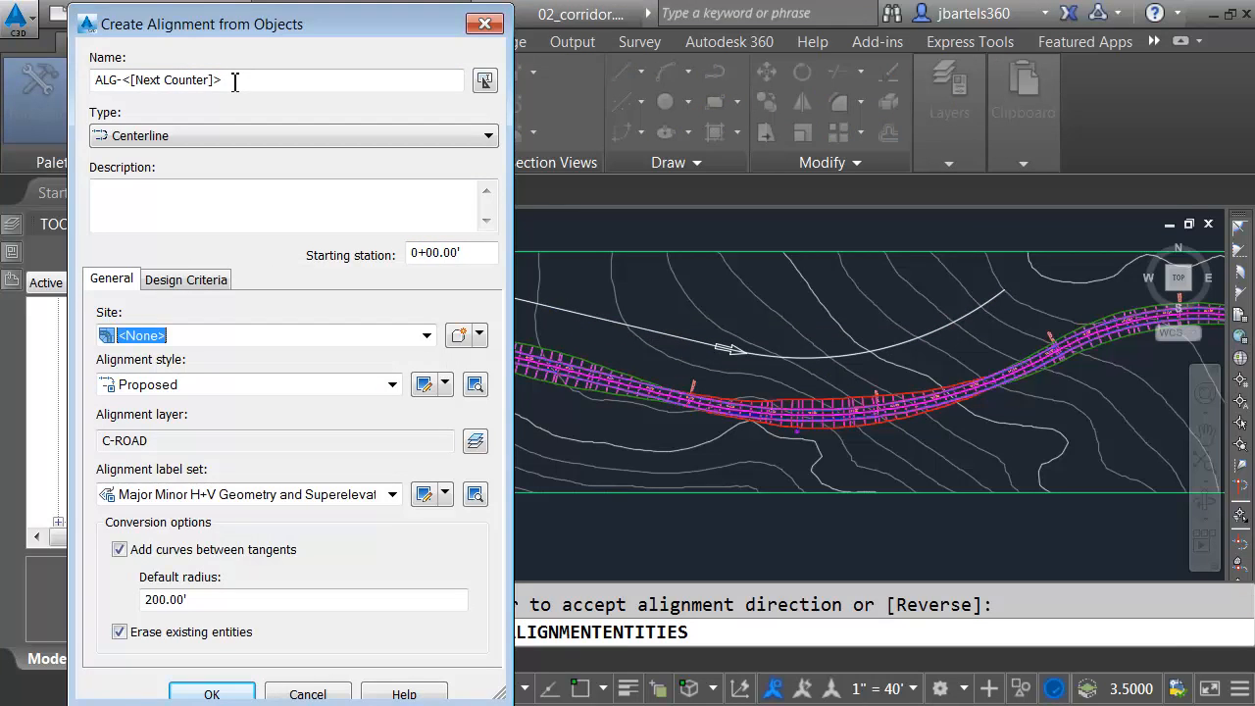
left_click(229, 87)
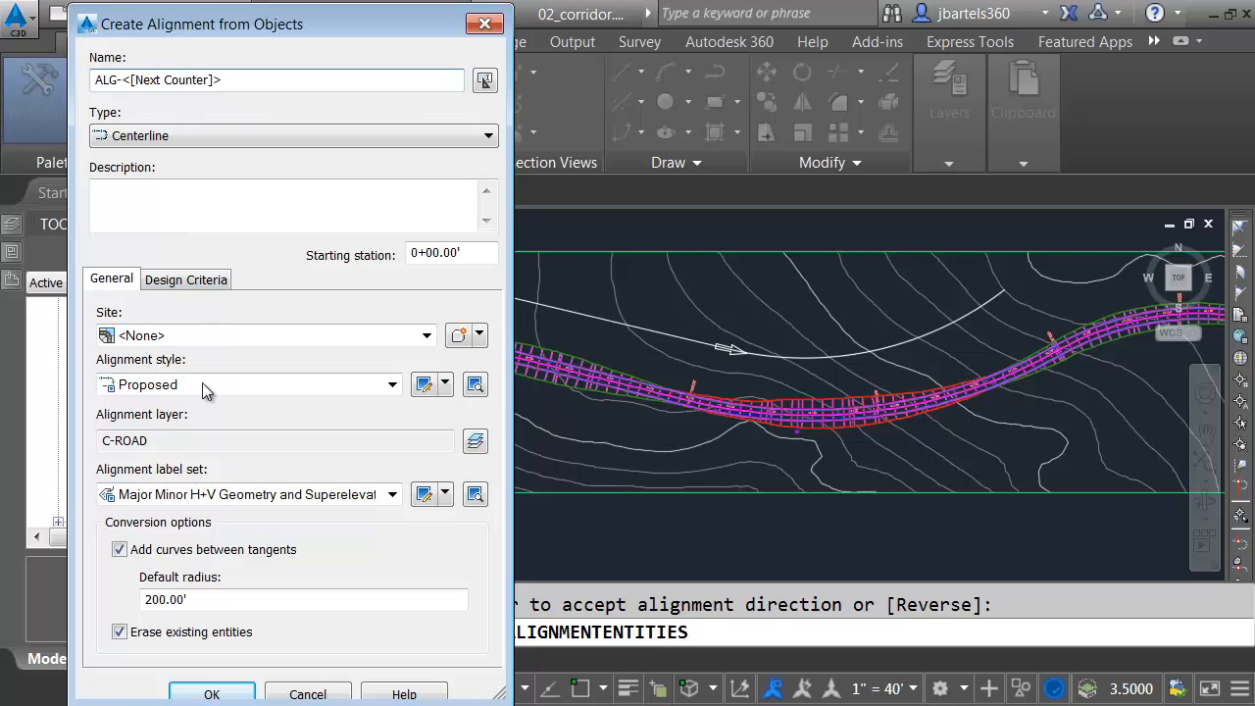
left_click(211, 692)
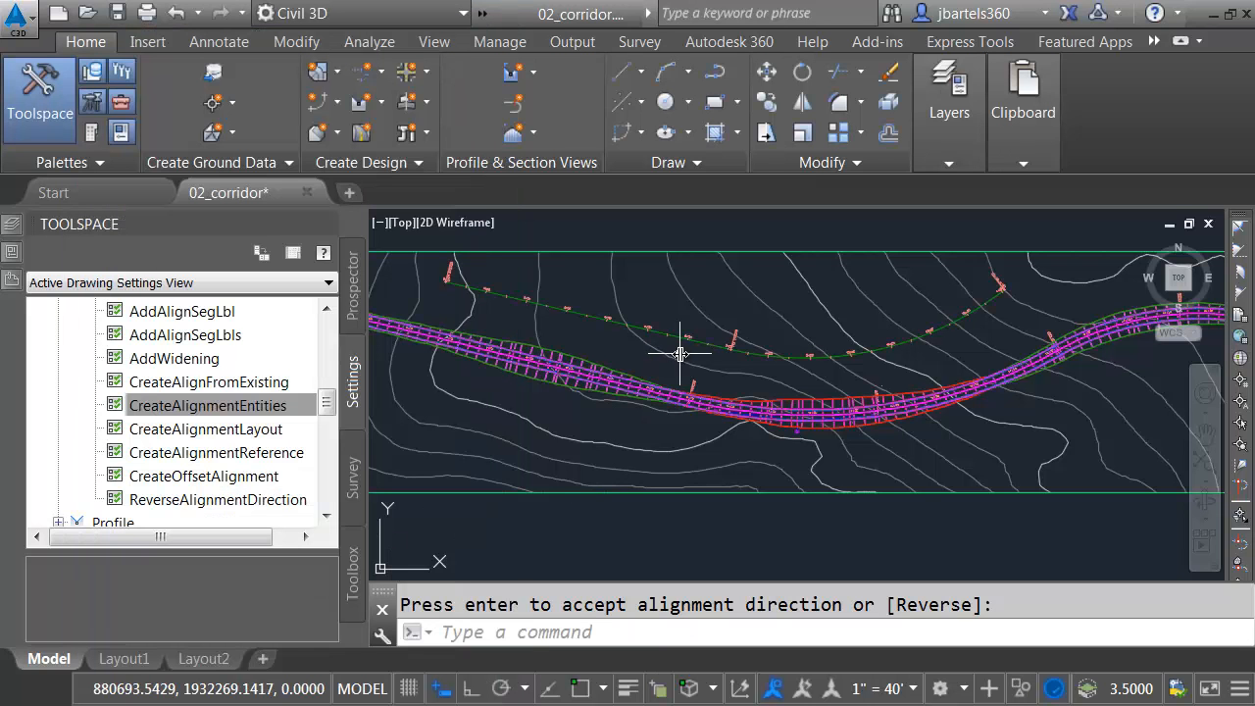
Check the default name for an EG surface profile along the new alignment, and close the profile creation without creating it
left_click(658, 334)
left_click(1078, 73)
left_click_drag(792, 246, 607, 91)
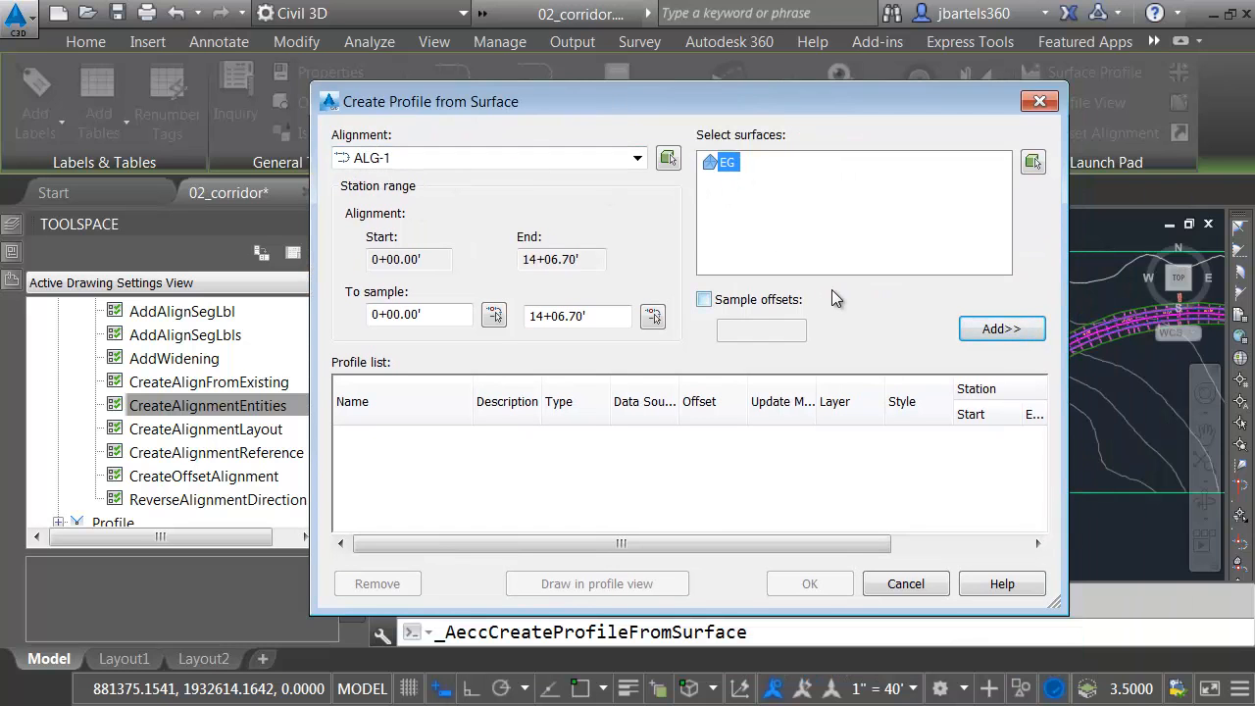
left_click(995, 330)
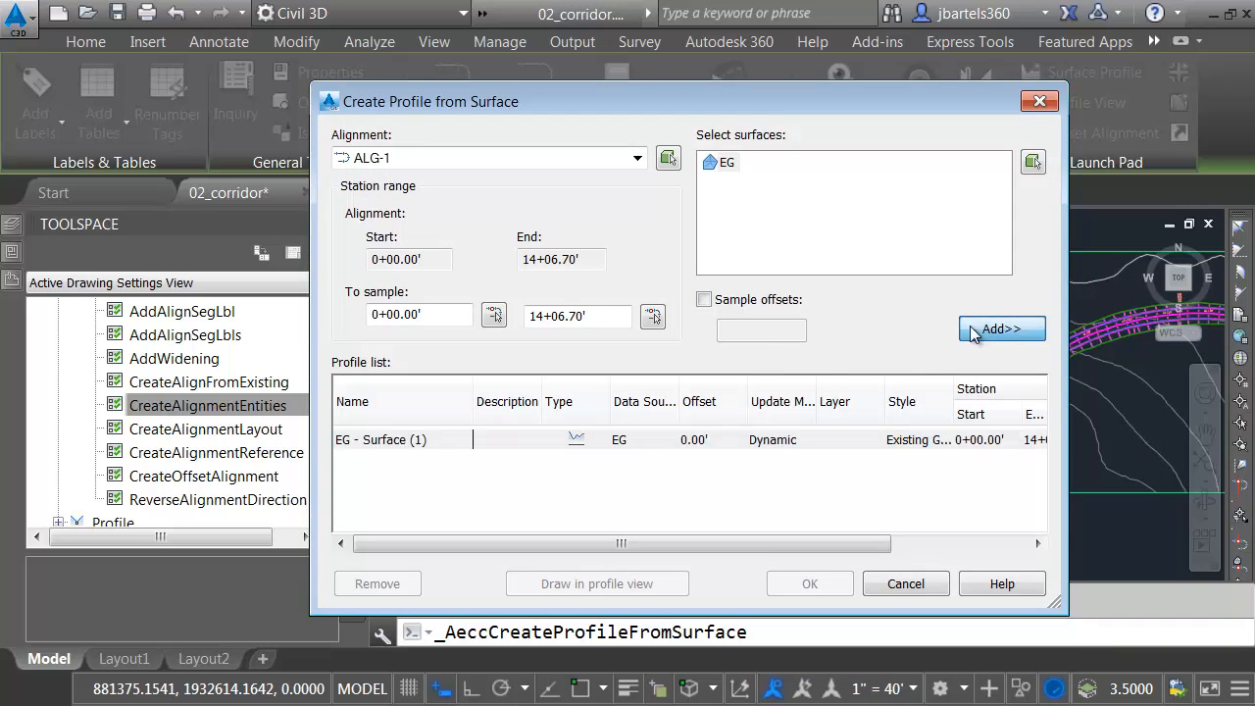
left_click(389, 446)
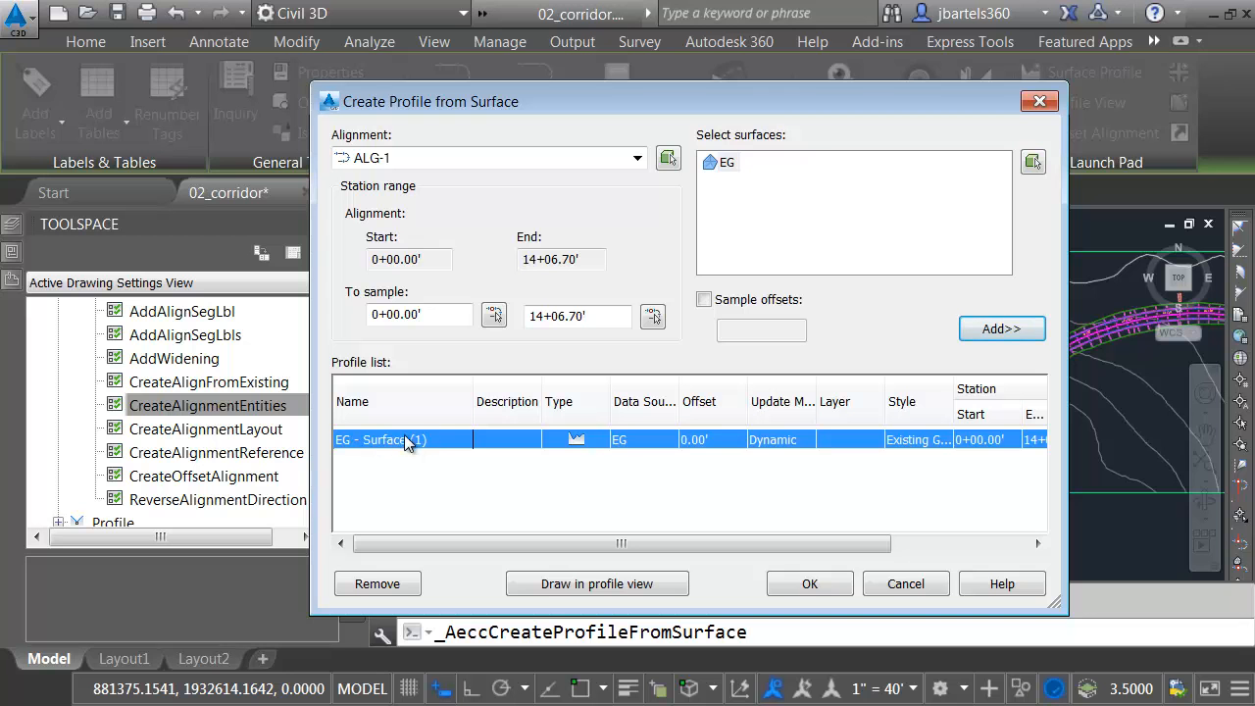
left_click(1025, 109)
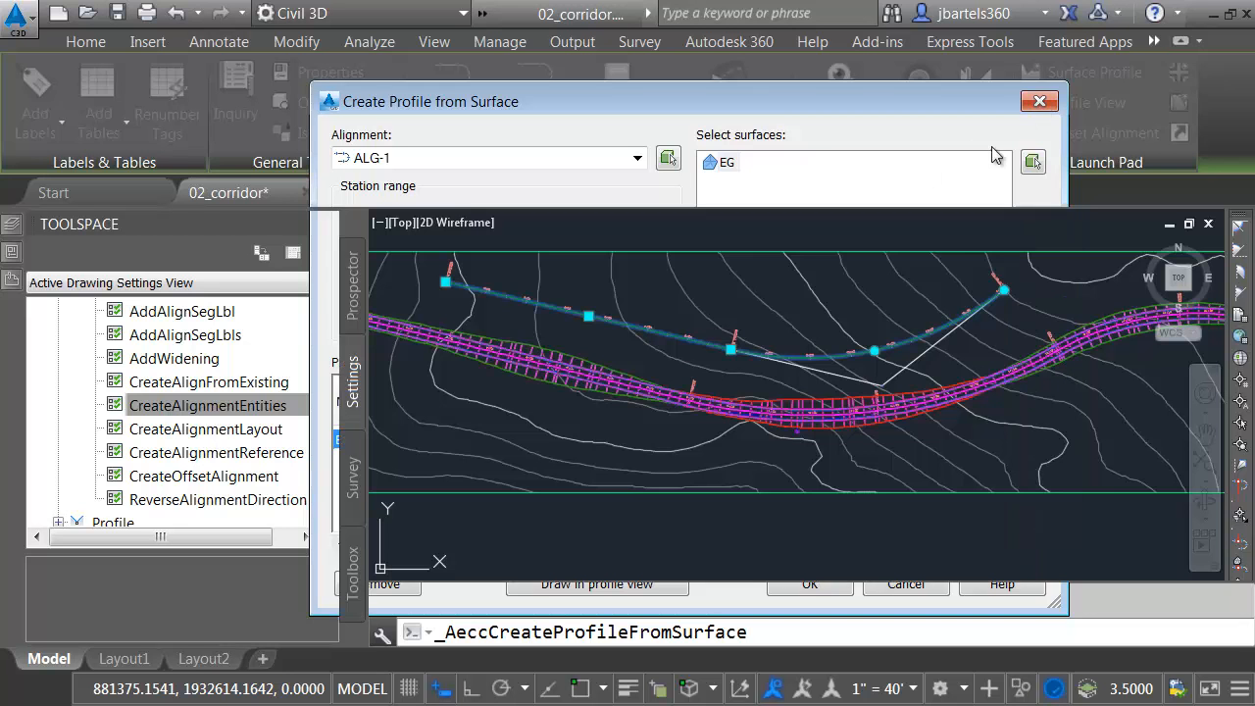
Open the command settings of CreateProfileFromSurface from the Profile feature's commands
mouse_move(327, 410)
left_mouse_down()
mouse_move(327, 364)
mouse_move(328, 395)
left_mouse_up()
left_click(78, 404)
left_click(58, 405)
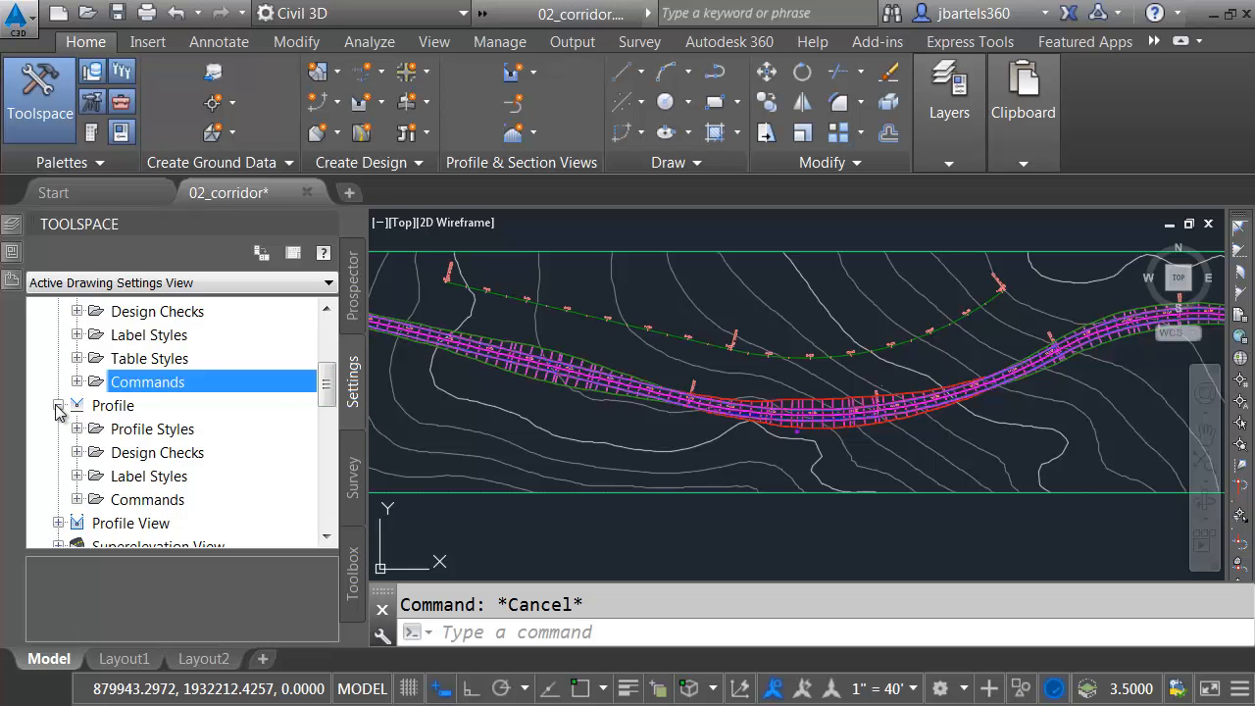
left_click(77, 499)
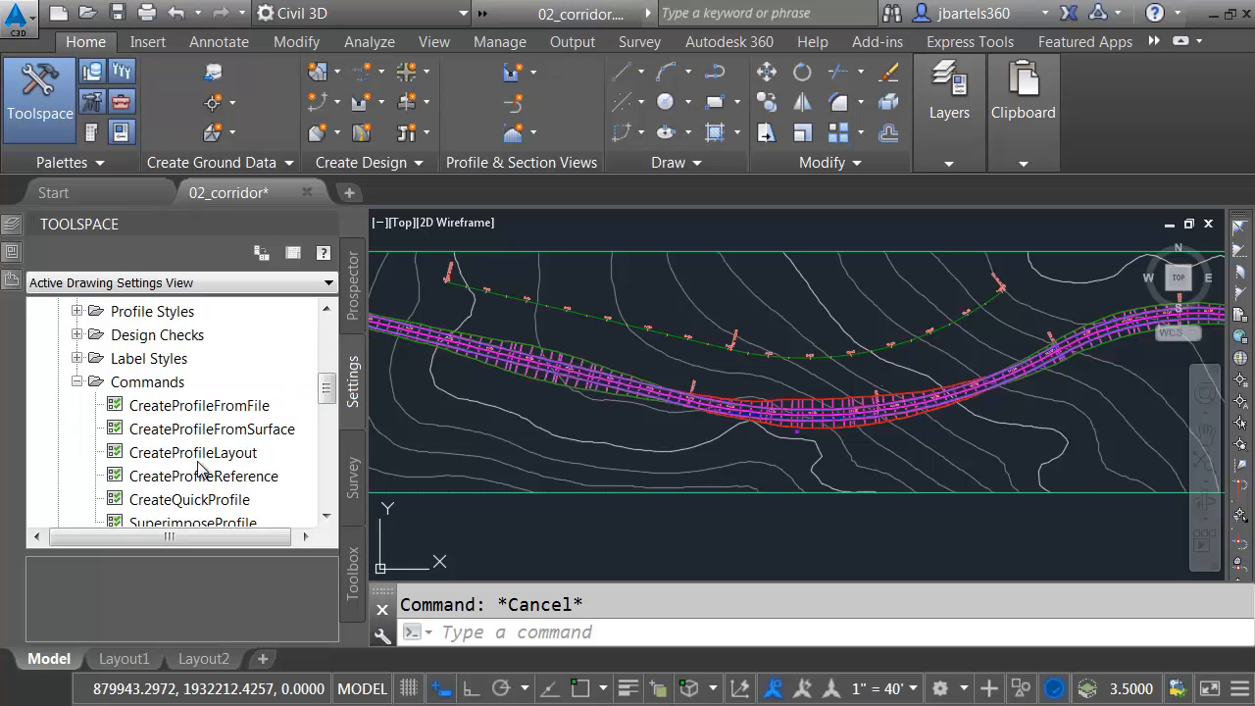
left_click_drag(326, 394, 327, 397)
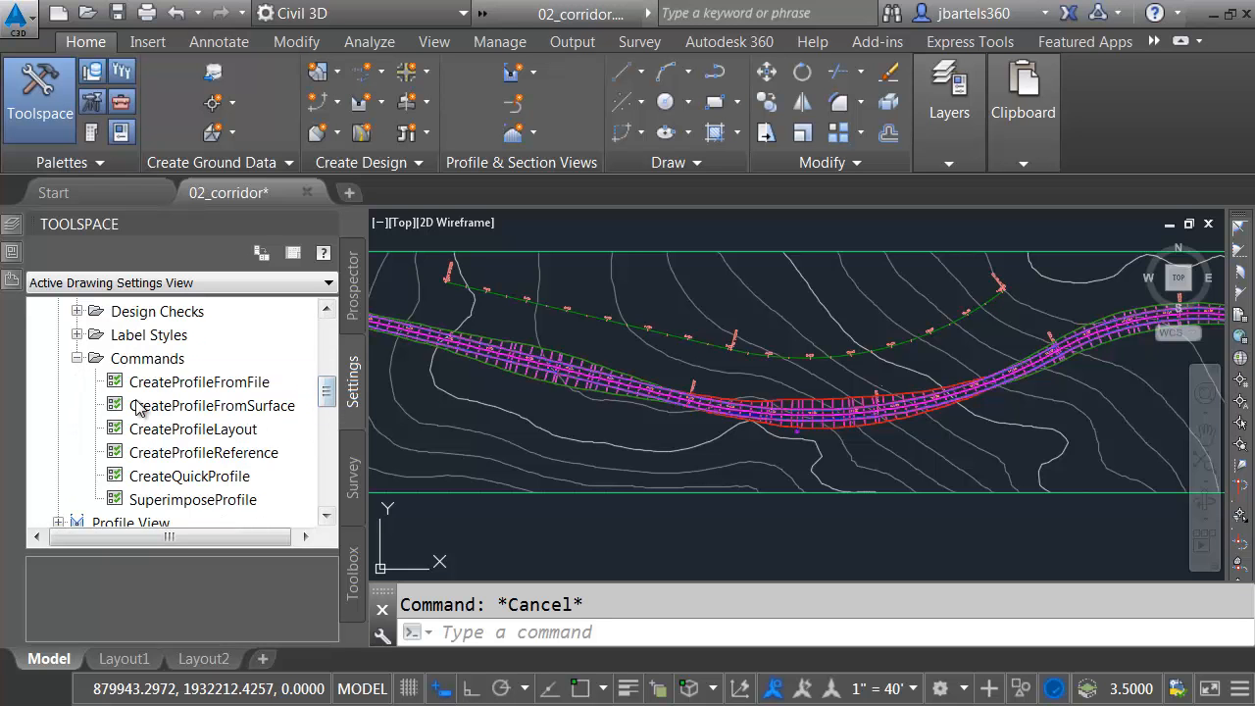
right_click(203, 412)
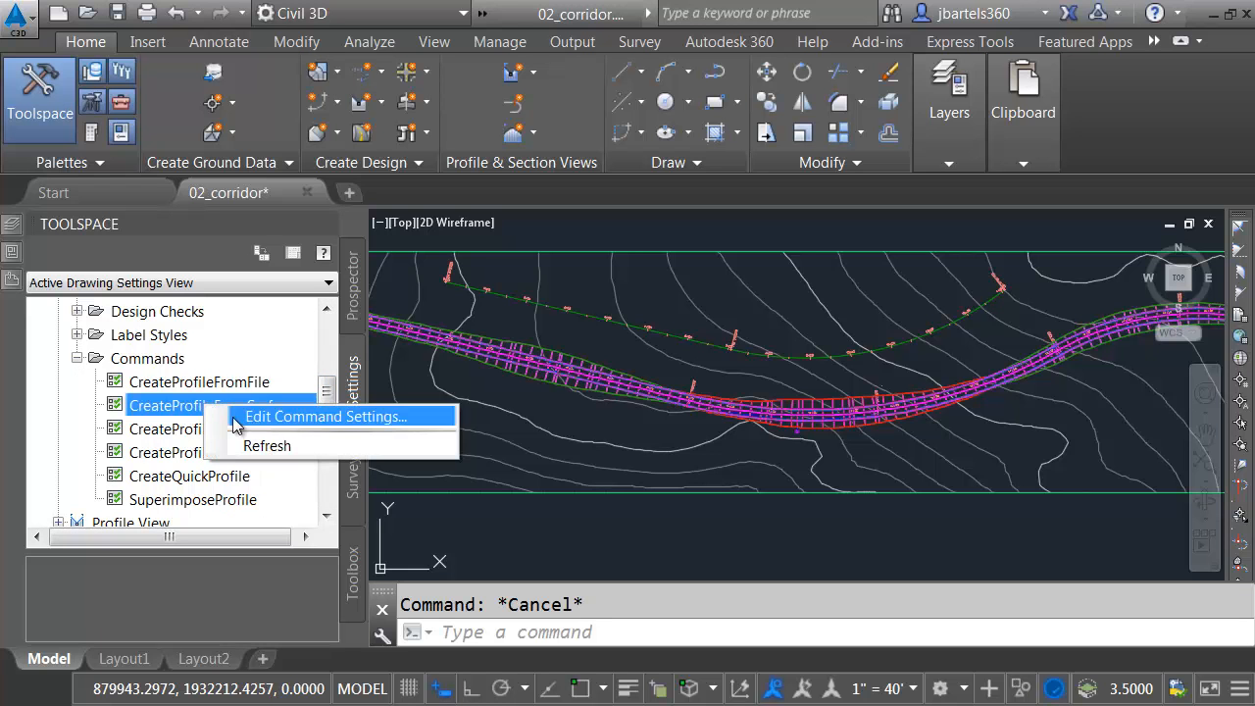
left_click(314, 415)
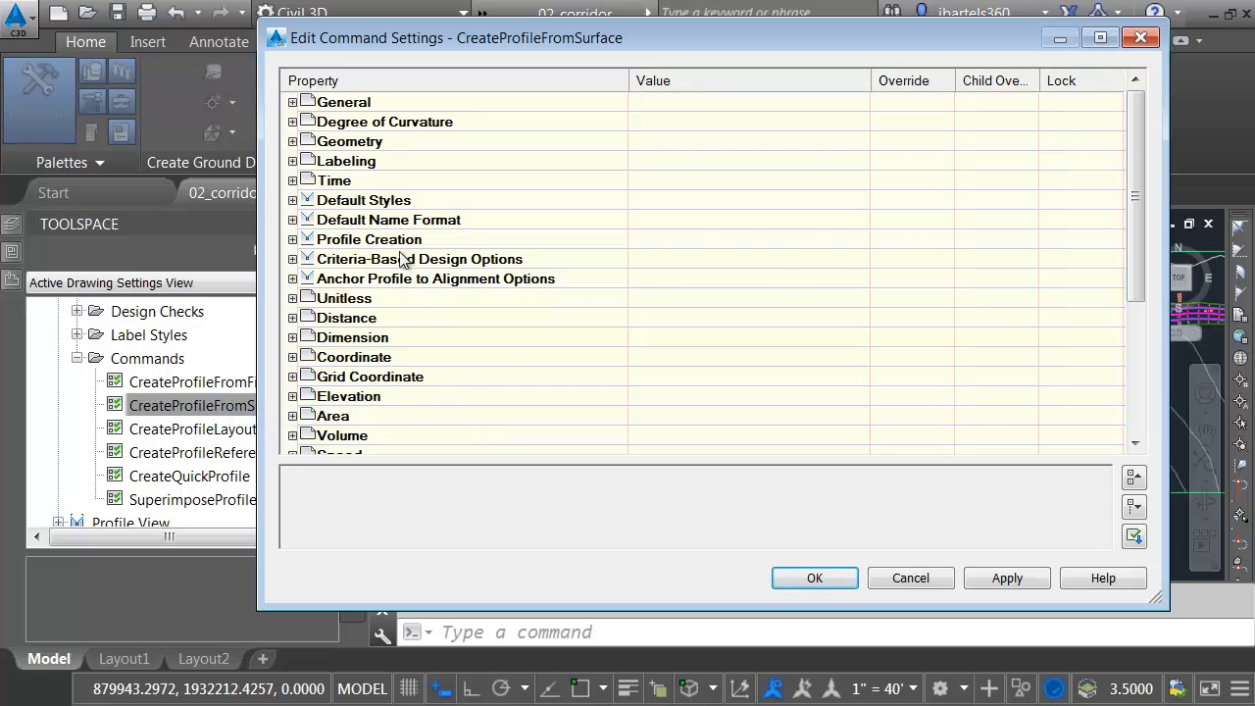
Edit the Profile Name Template in the default name format and replace its name with the Alignment Name field and a hyphen
left_click(292, 220)
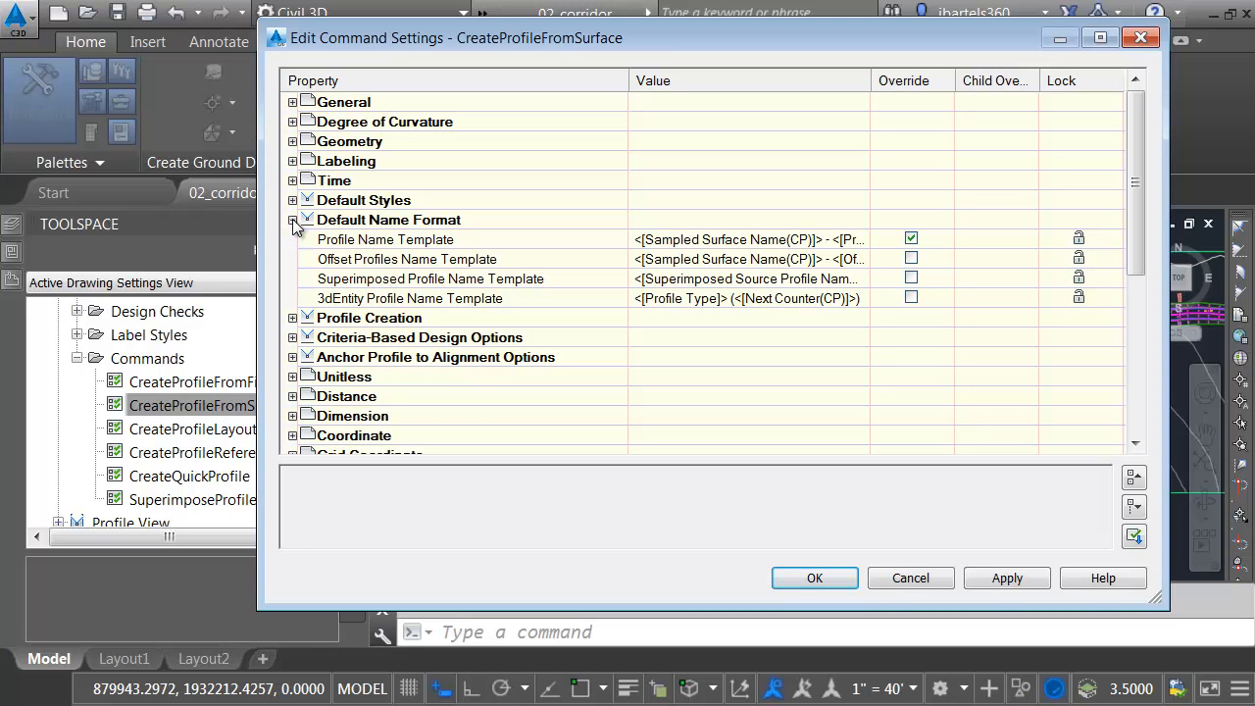
left_click(733, 241)
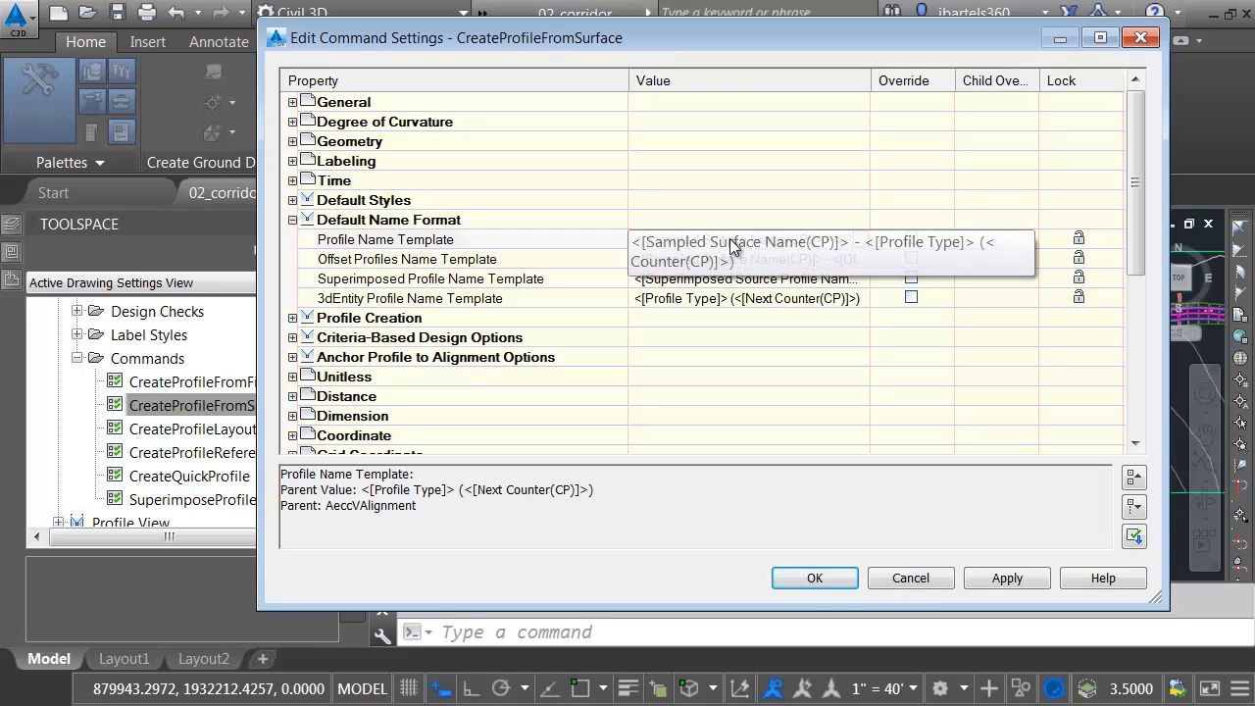
left_click(857, 241)
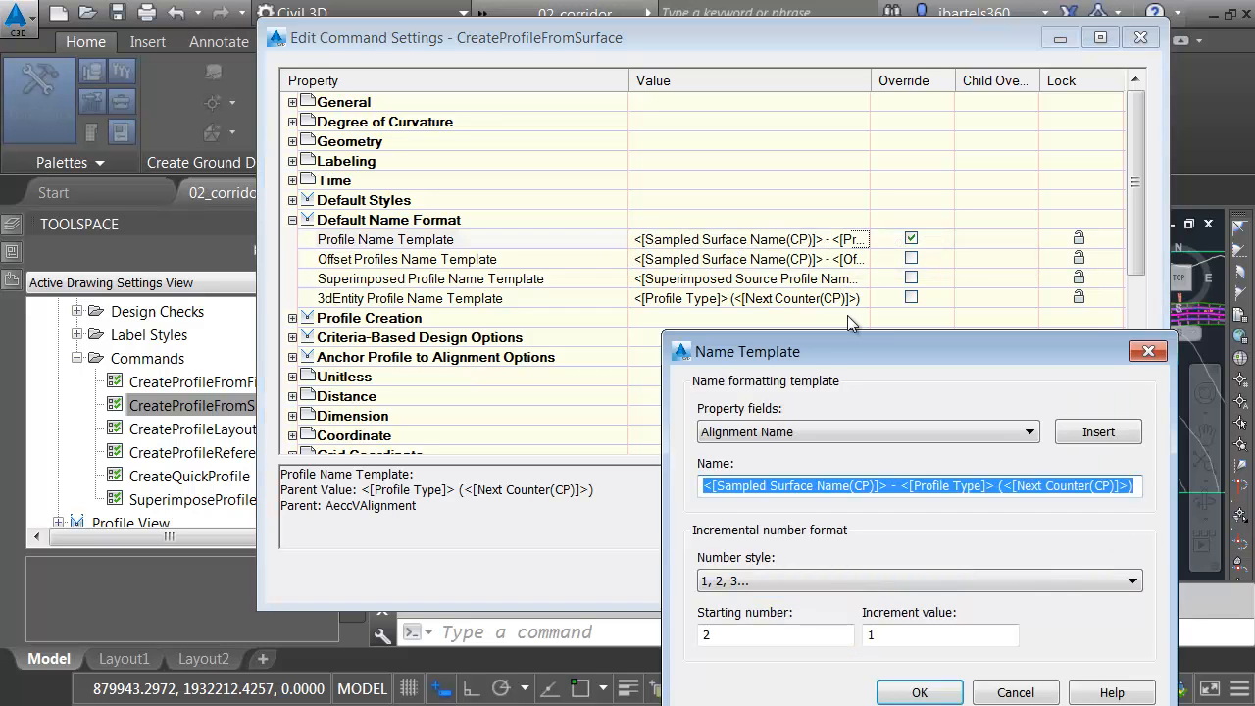
left_click_drag(844, 291, 634, 177)
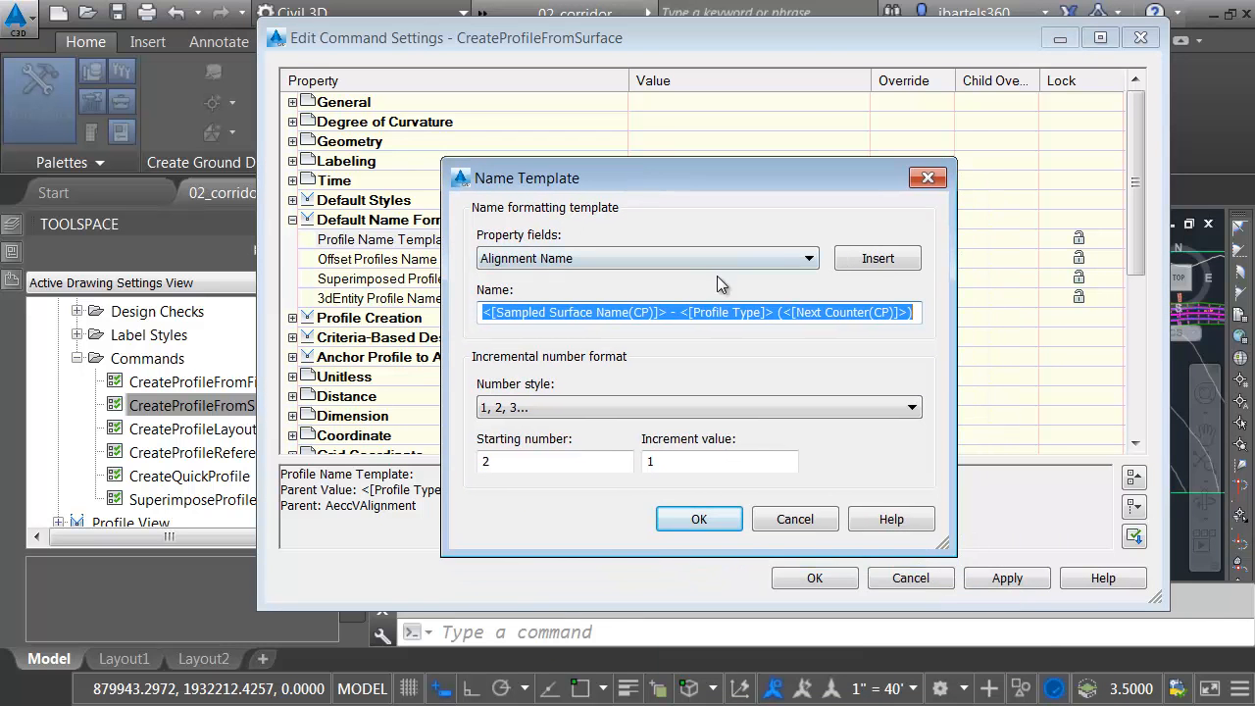
left_click(877, 257)
left_click(617, 314)
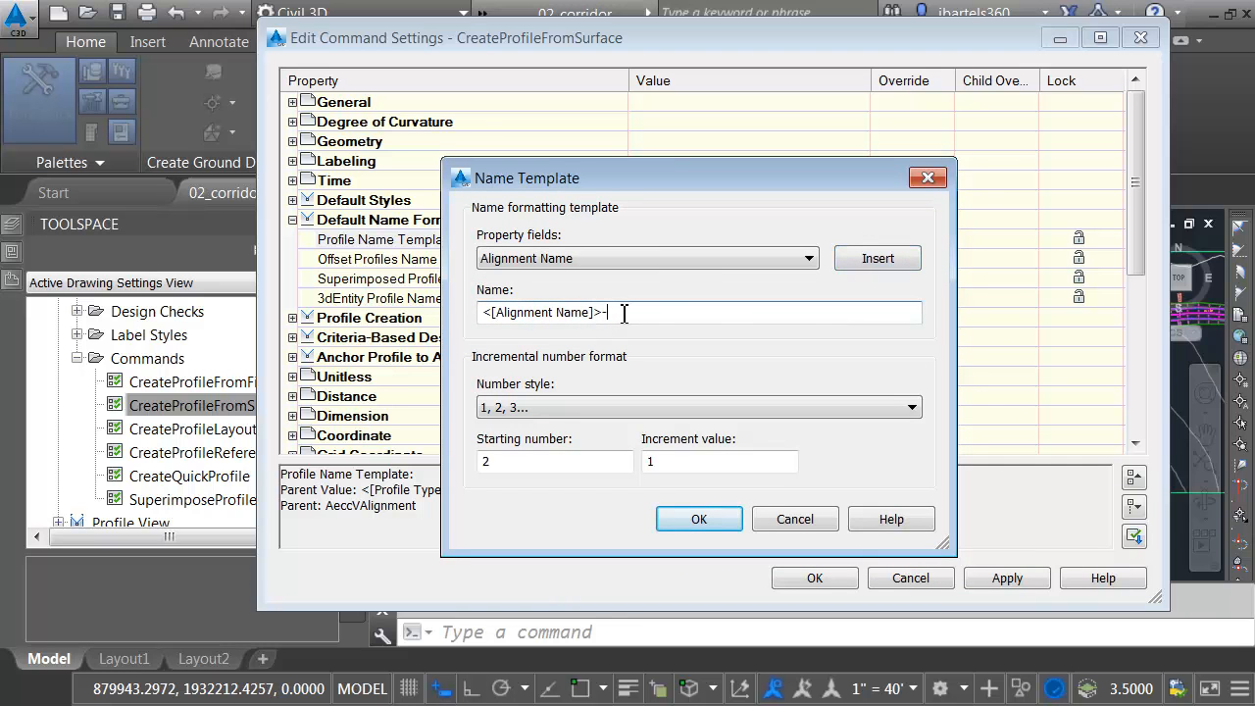
Add the Sampled Surface Name field to the end of the profile name template and accept the template and command settings
left_click(682, 257)
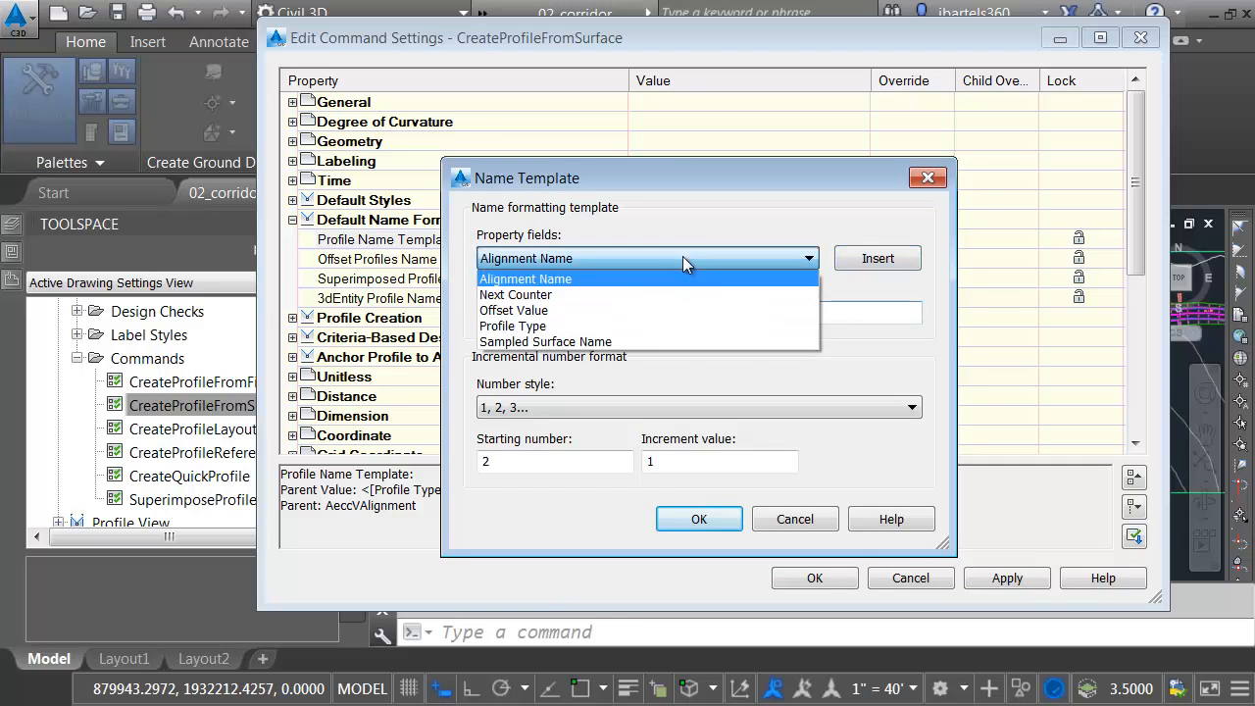
left_click(575, 342)
left_click(851, 260)
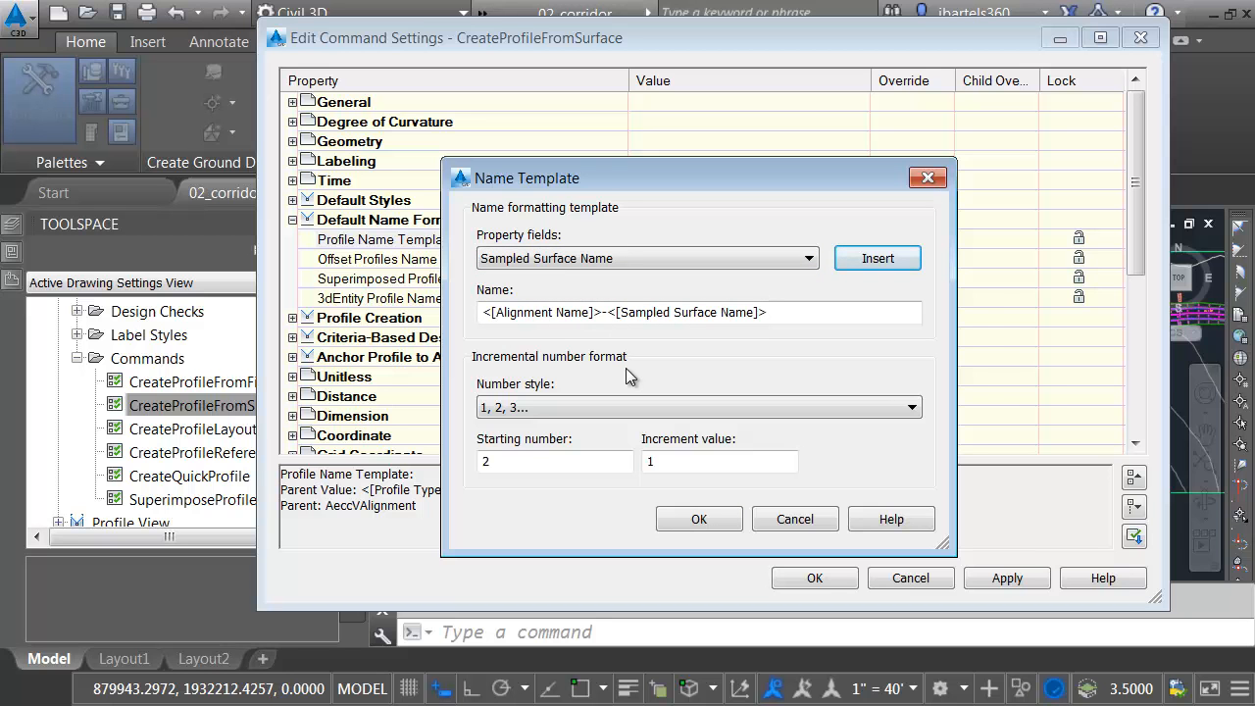
left_click(698, 519)
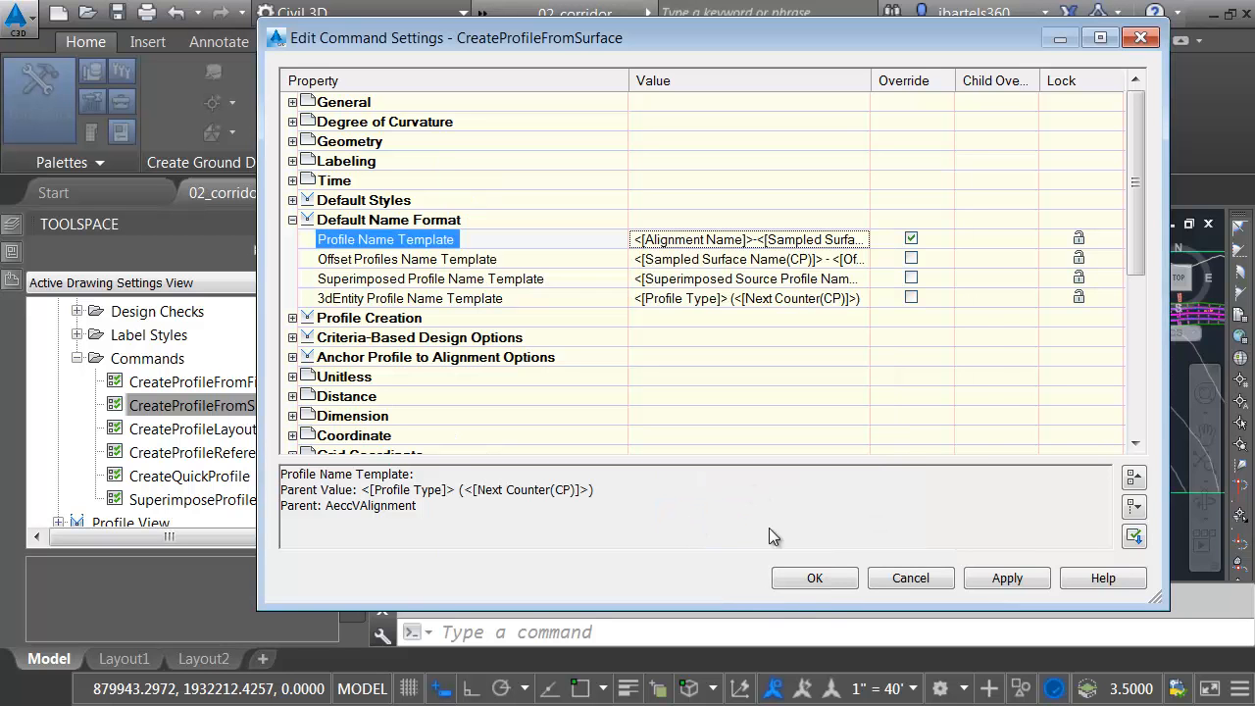
left_click(814, 577)
Start a surface profile for alignment ALG-1 and add surface EG to the profile list
scroll(706, 362, "down", 1)
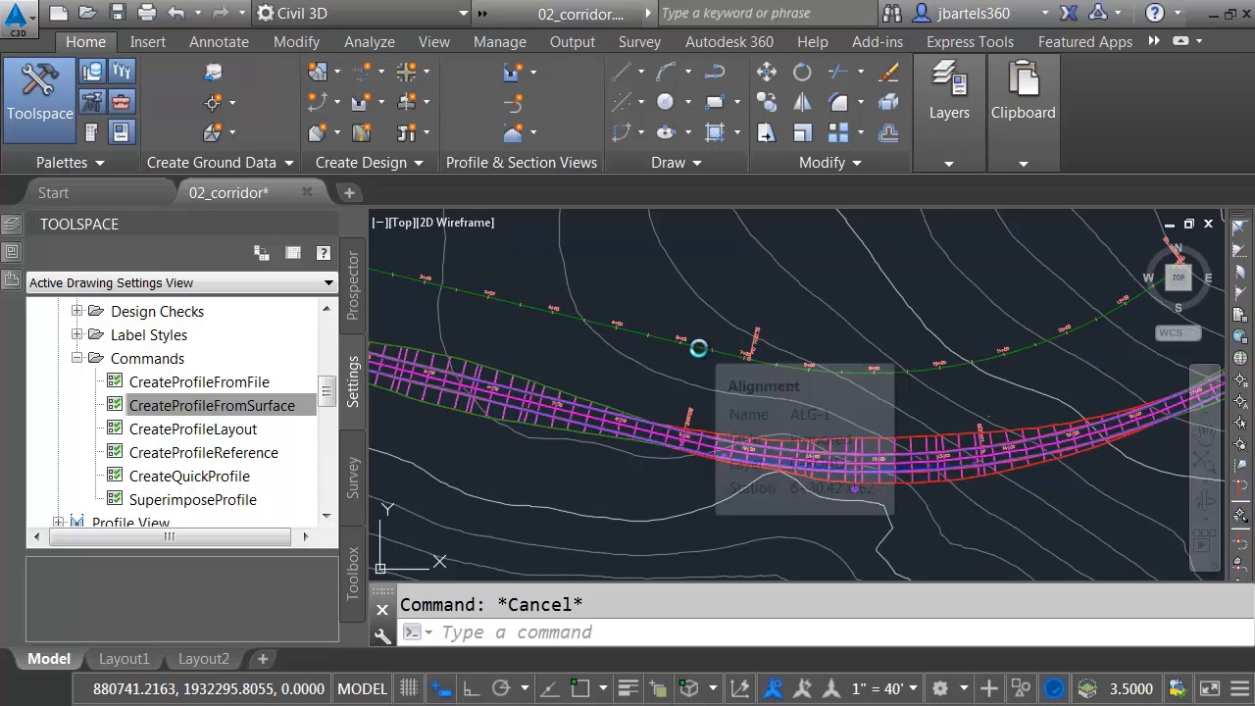
left_click(704, 335)
left_click(1088, 72)
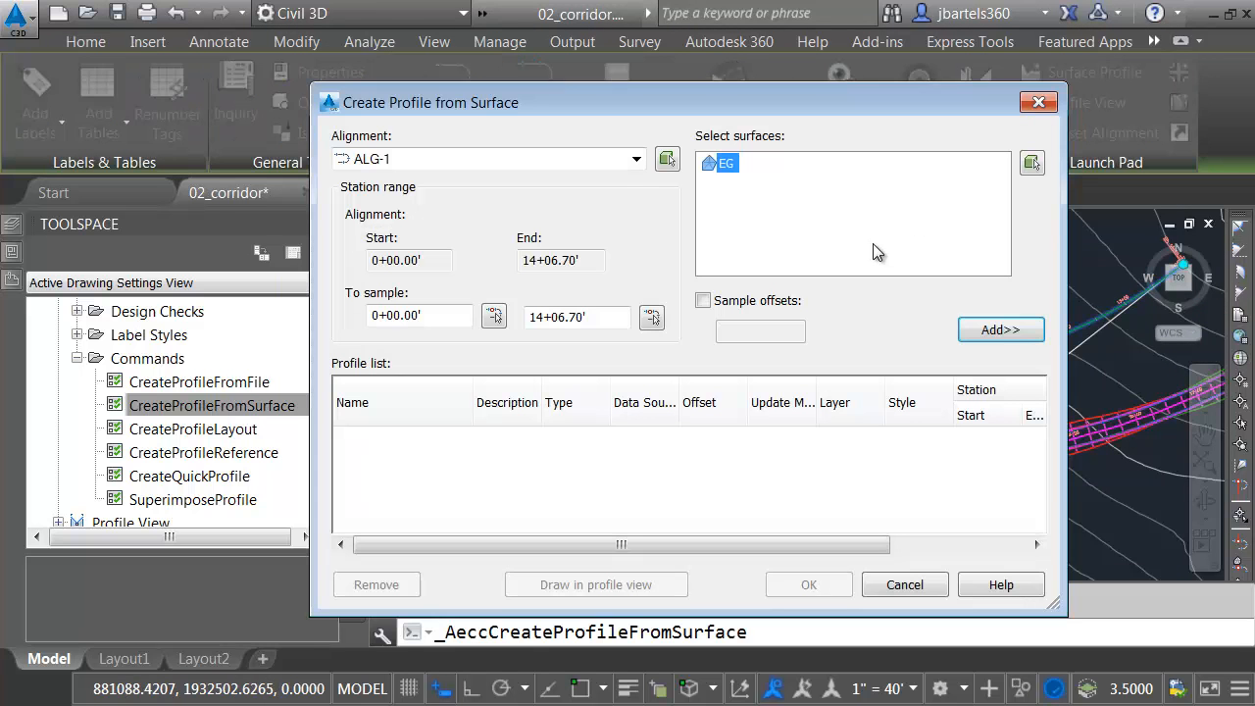
left_click(983, 334)
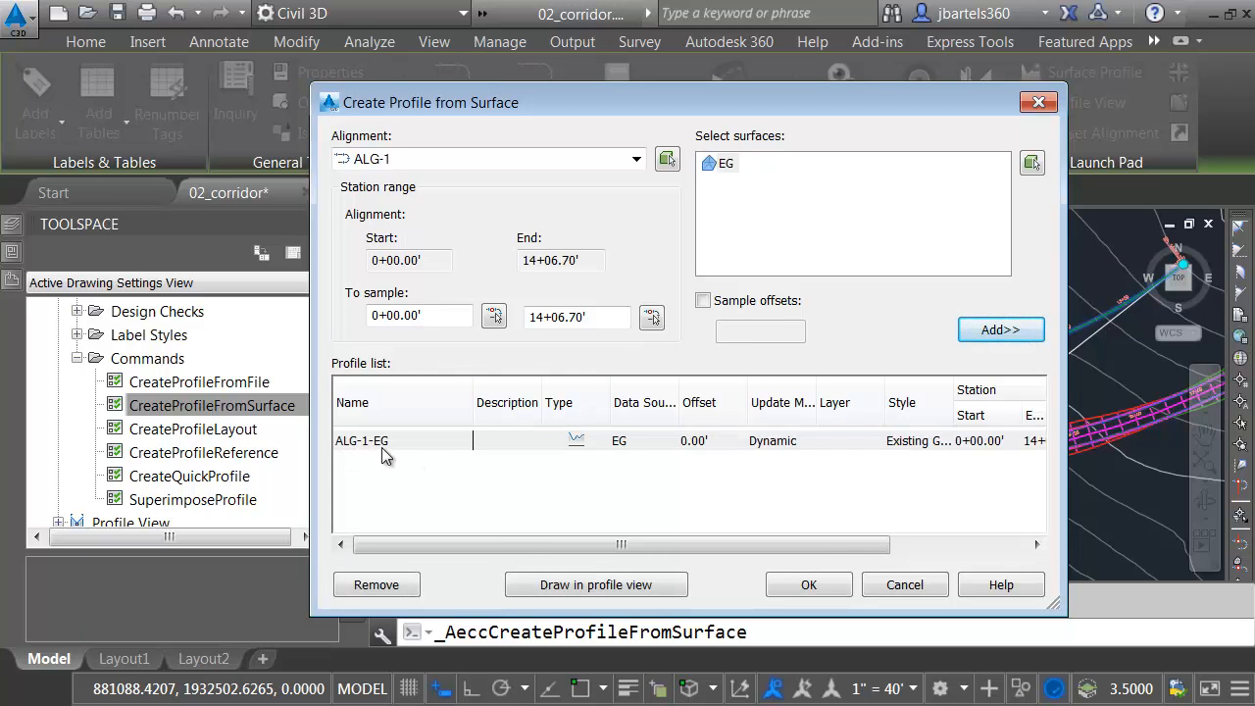
Draw the sampled profile in a Full Grid profile view with default settings, placed just above the site plan
left_click(579, 584)
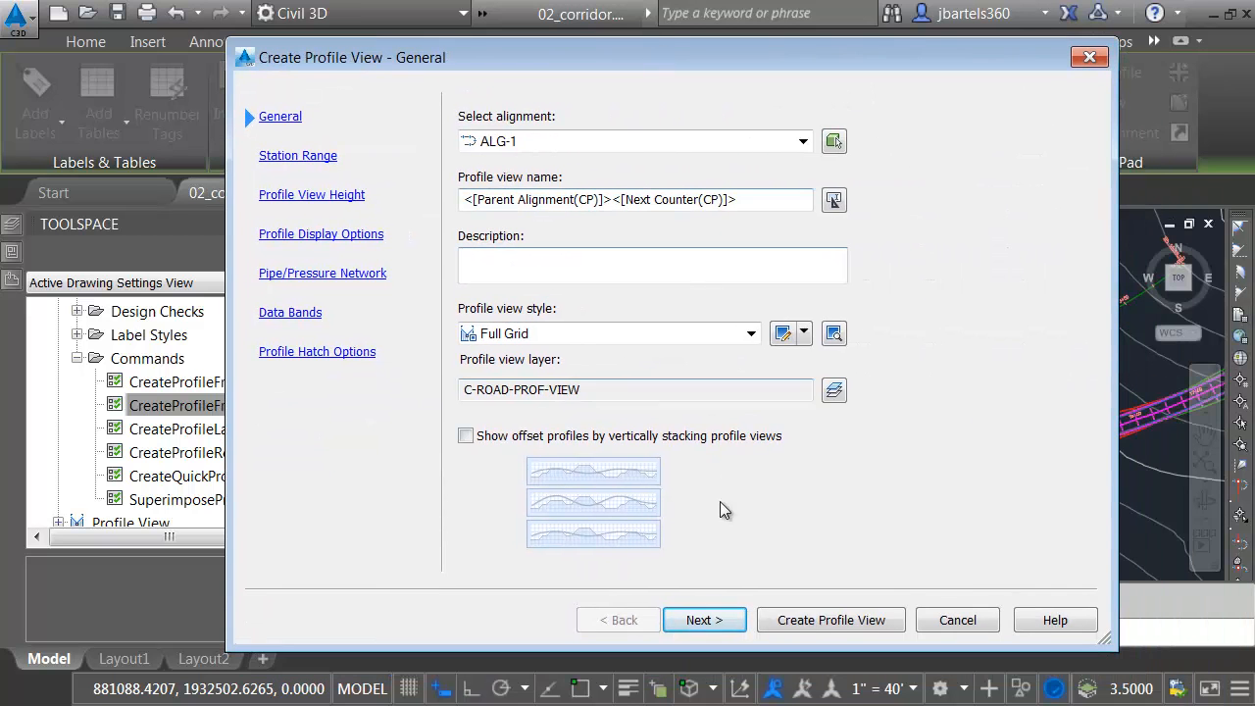
left_click(830, 620)
scroll(681, 432, "down", 3)
left_click(624, 284)
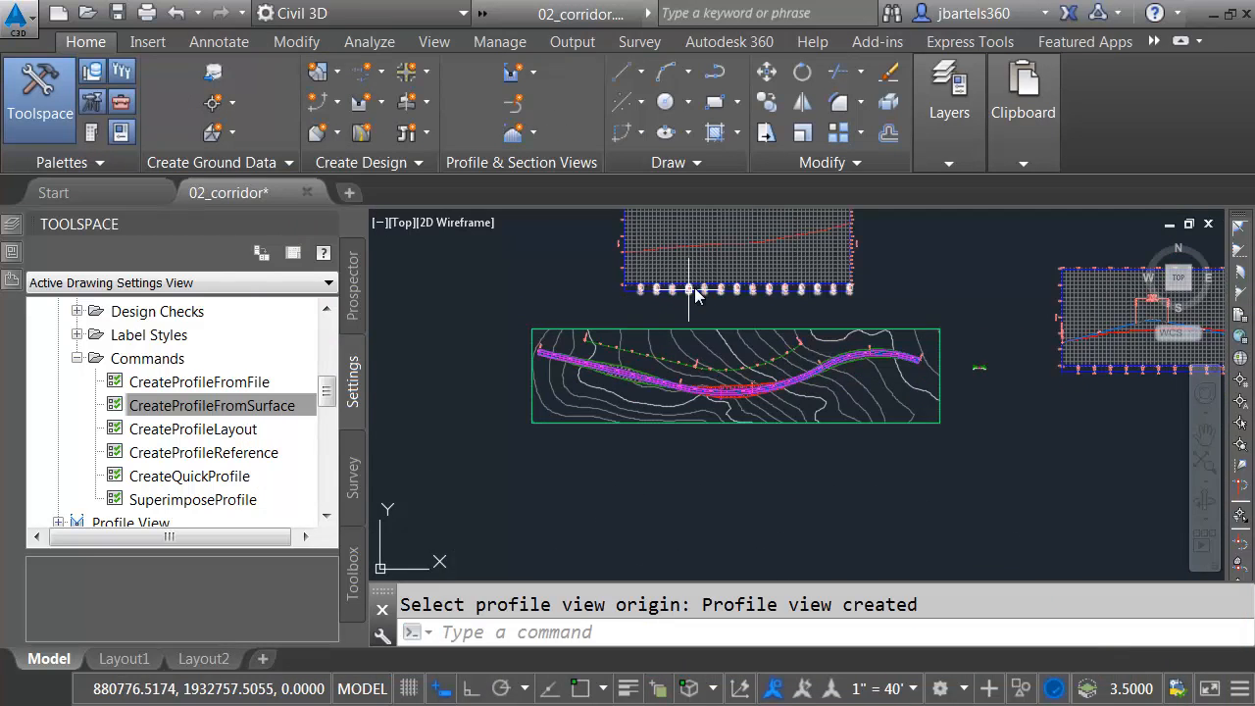
Examine the surface profile in the new profile view and the road assembly beside the site plan
scroll(655, 343, "up", 6)
scroll(654, 326, "up", 1)
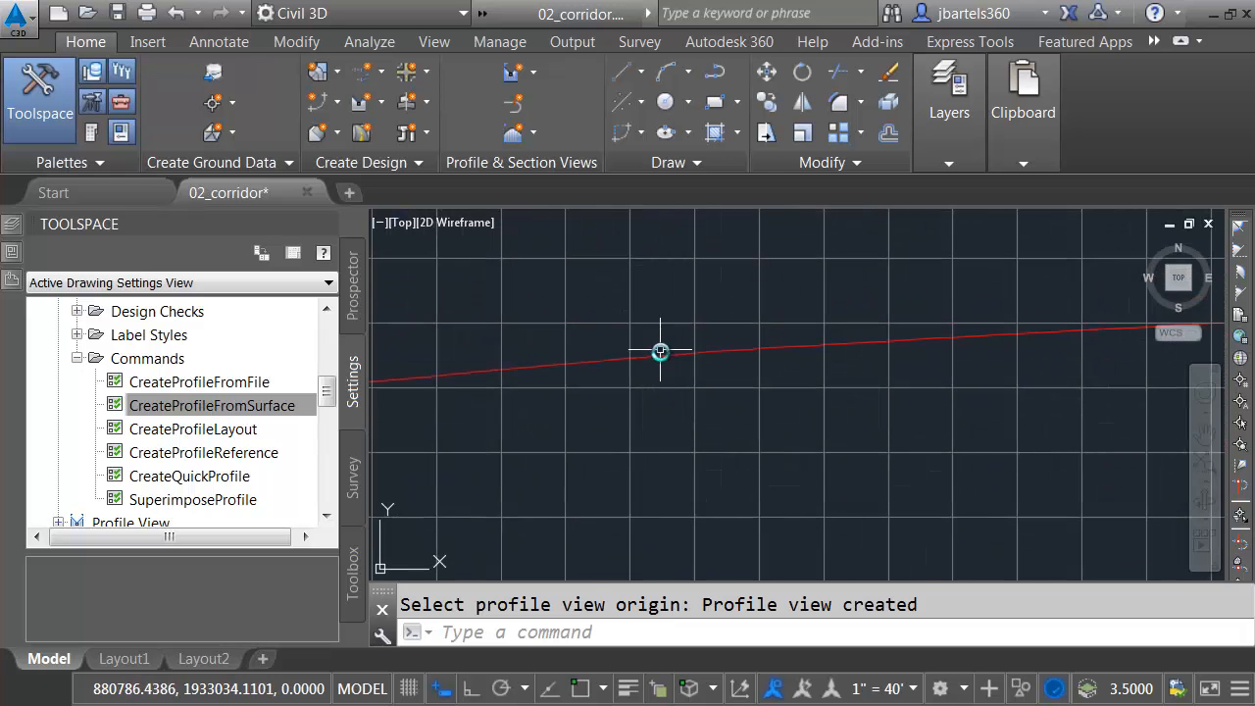
scroll(672, 370, "down", 8)
mouse_move(929, 434)
middle_mouse_down()
mouse_move(696, 309)
mouse_move(554, 286)
middle_mouse_up()
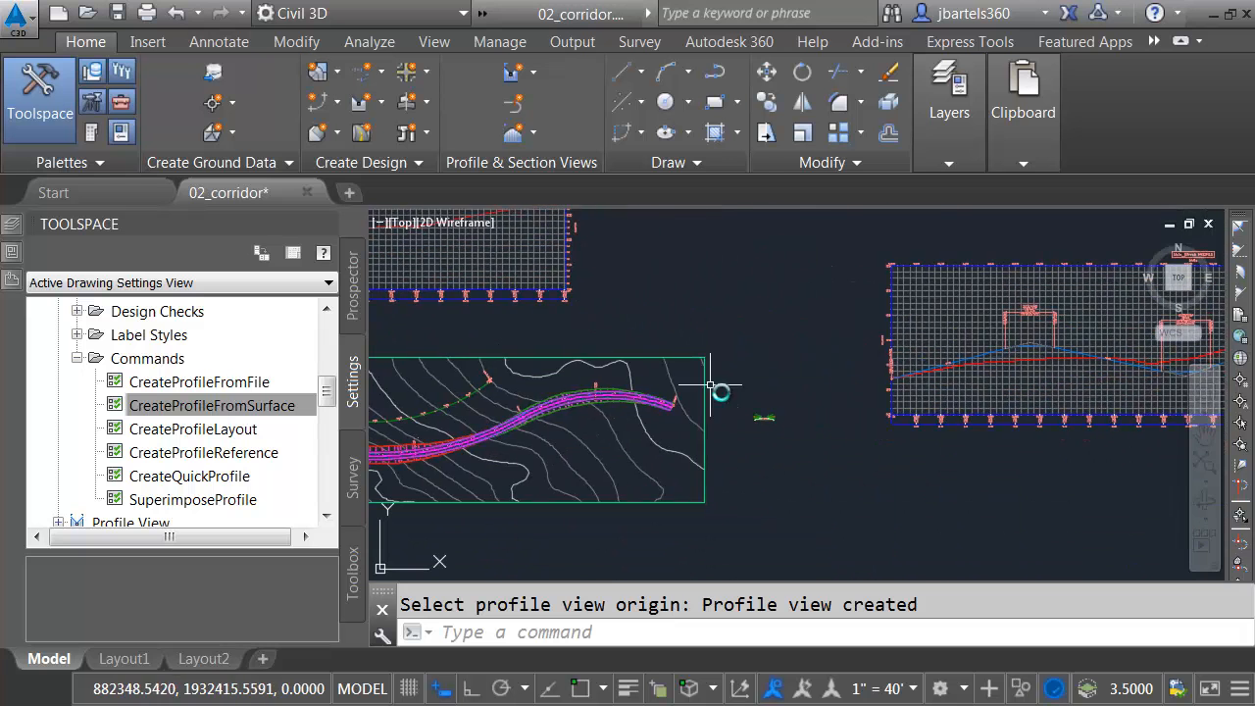
scroll(781, 425, "up", 6)
scroll(669, 327, "up", 3)
scroll(667, 343, "up", 3)
middle_click_drag(667, 351, 672, 304)
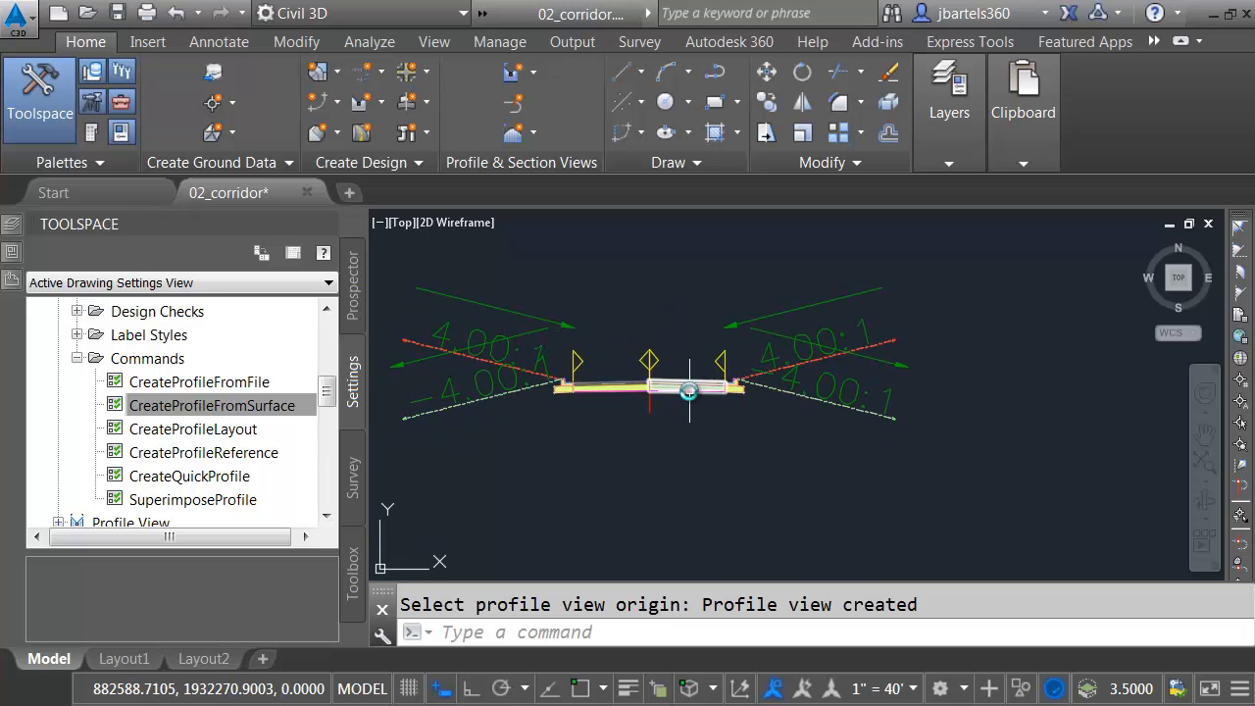
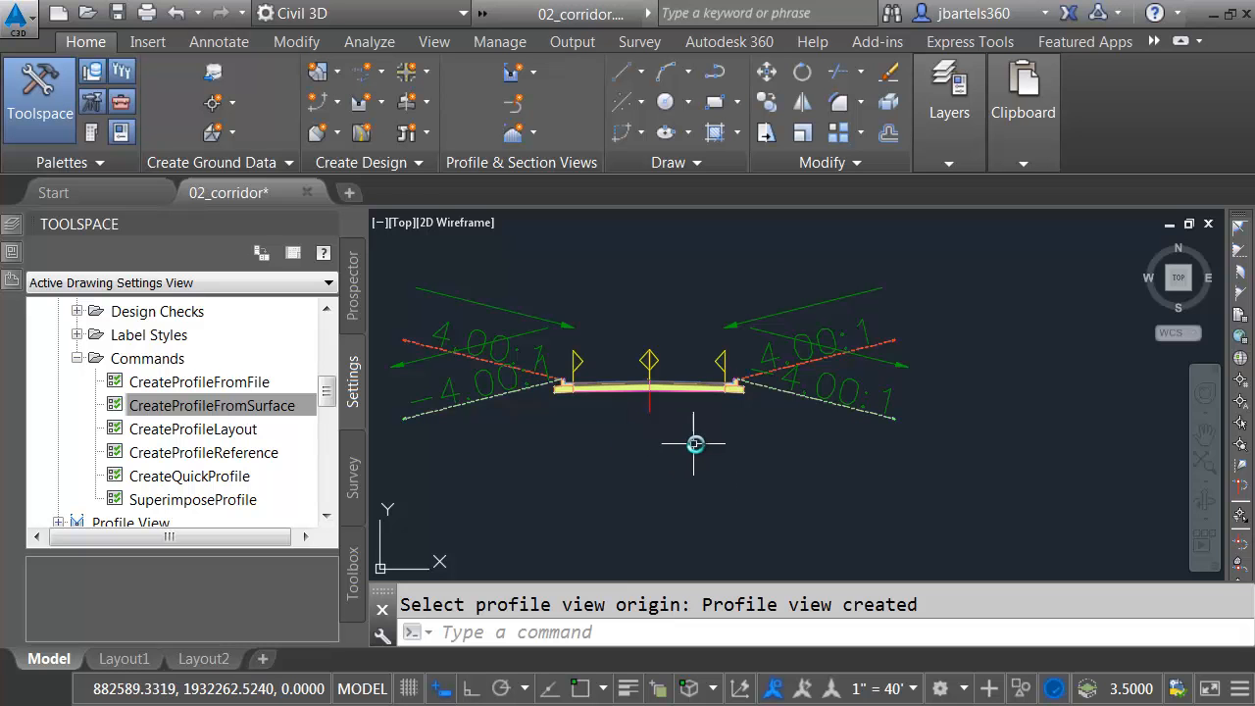
Open the Main St. corridor's properties and view the target mapping of region RG - Main St. - (1)
scroll(689, 445, "down", 6)
scroll(417, 412, "up", 4)
scroll(413, 405, "up", 2)
left_click(476, 400)
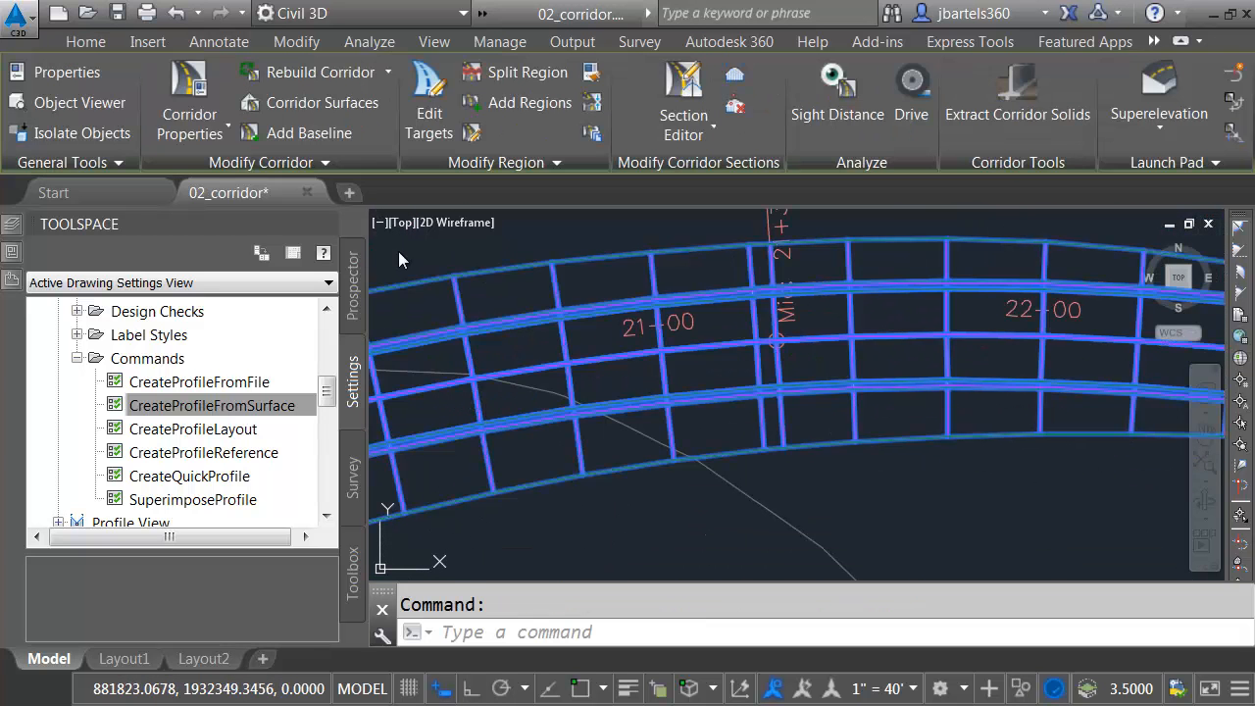
left_click(190, 84)
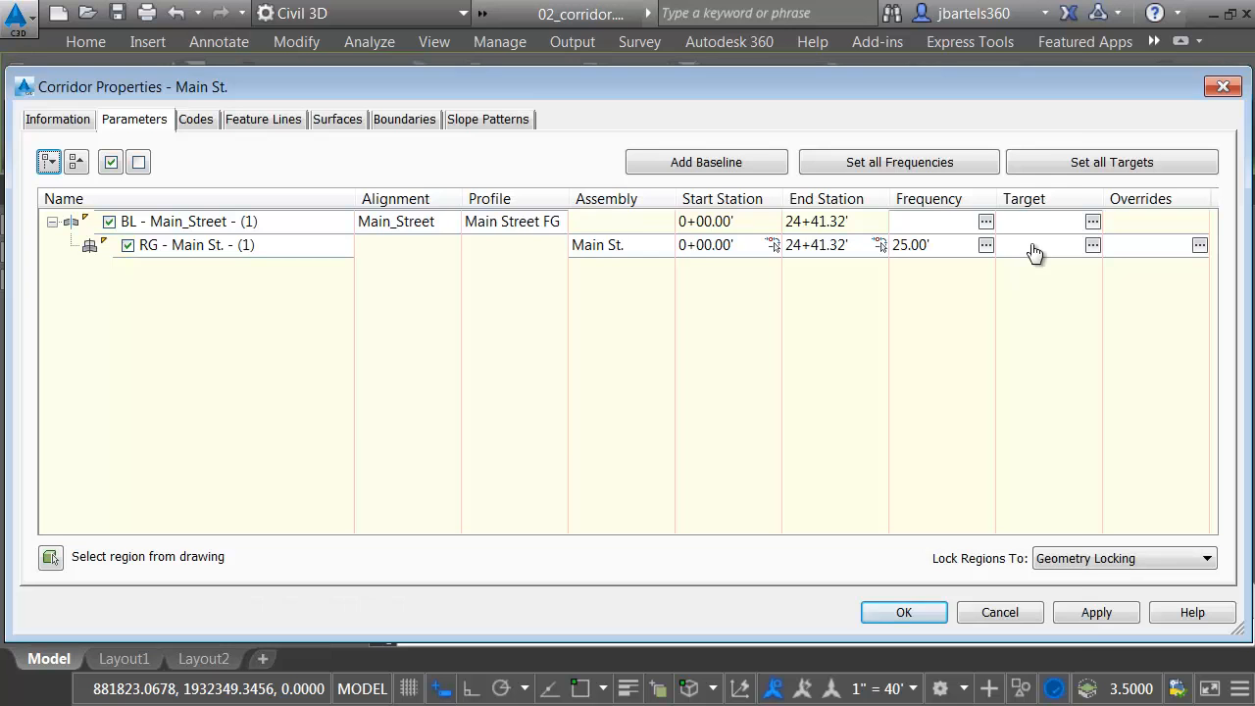
left_click(1092, 244)
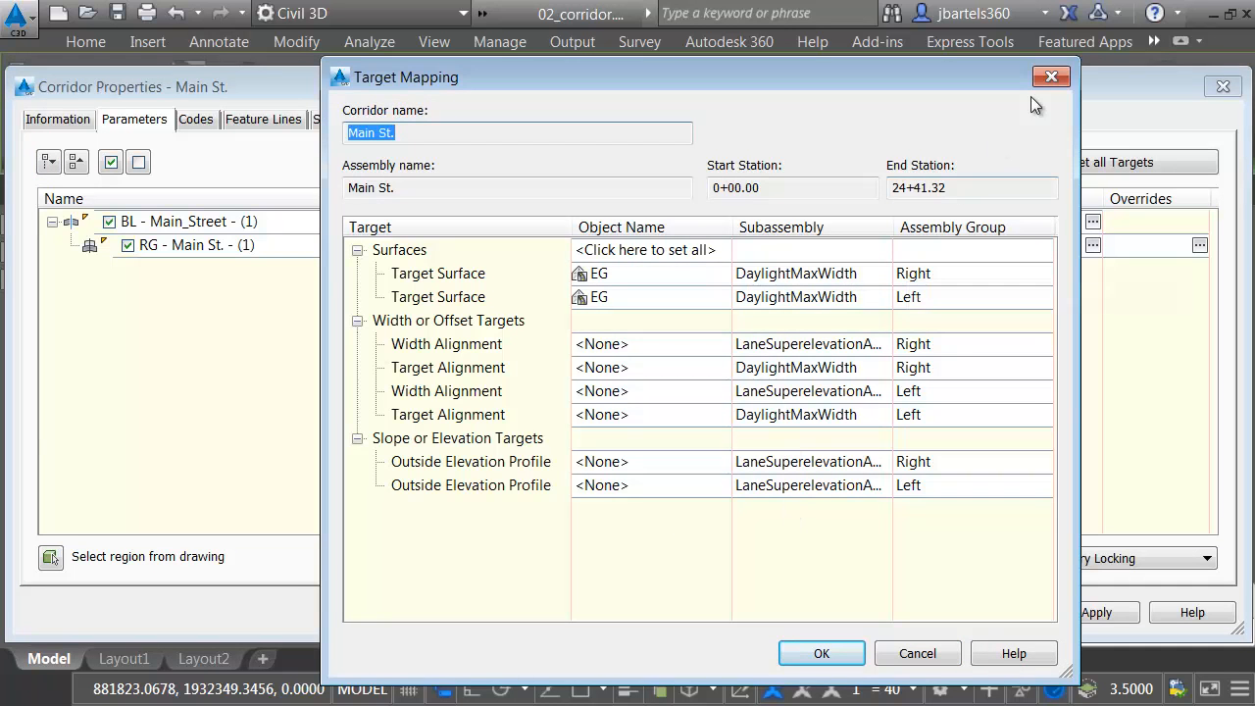
Close the corridor dialogs and examine the right LaneSuperelevationAOR subassembly in the Main St. assembly's construction properties
left_click(1050, 76)
left_click(1222, 88)
scroll(849, 414, "down", 5)
middle_click_drag(751, 490, 617, 385)
scroll(755, 420, "up", 8)
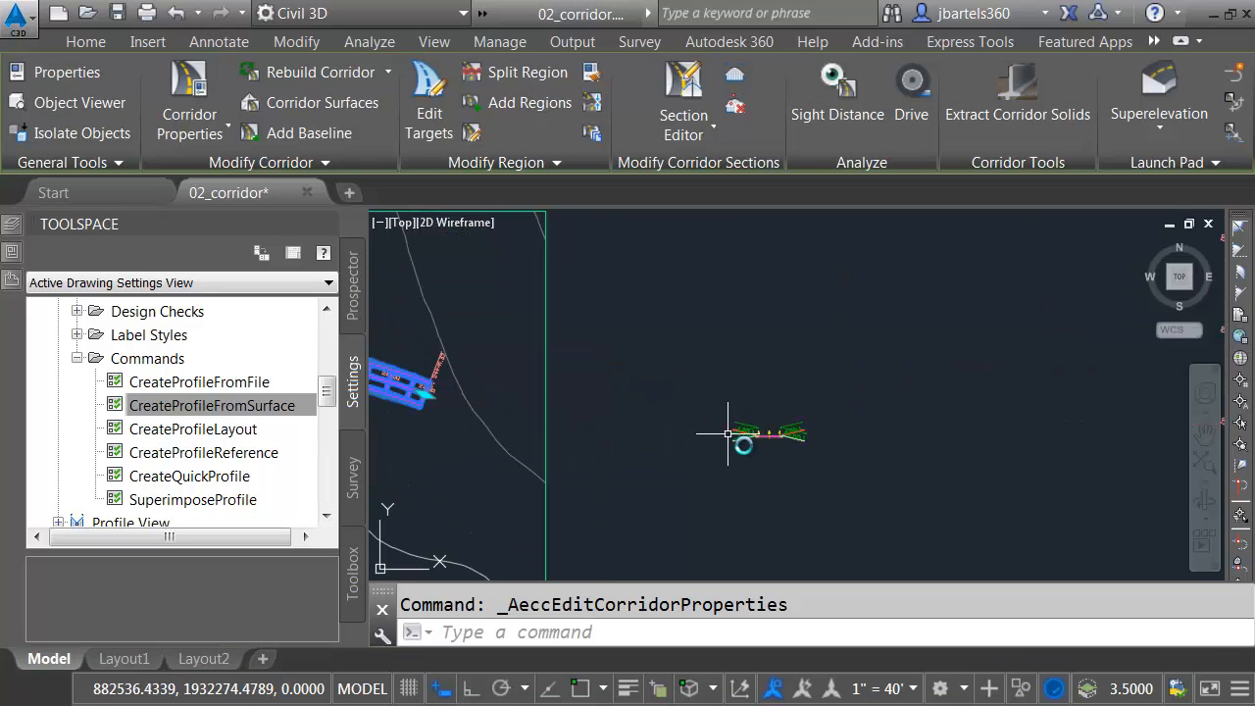
key("Escape")
left_click(740, 333)
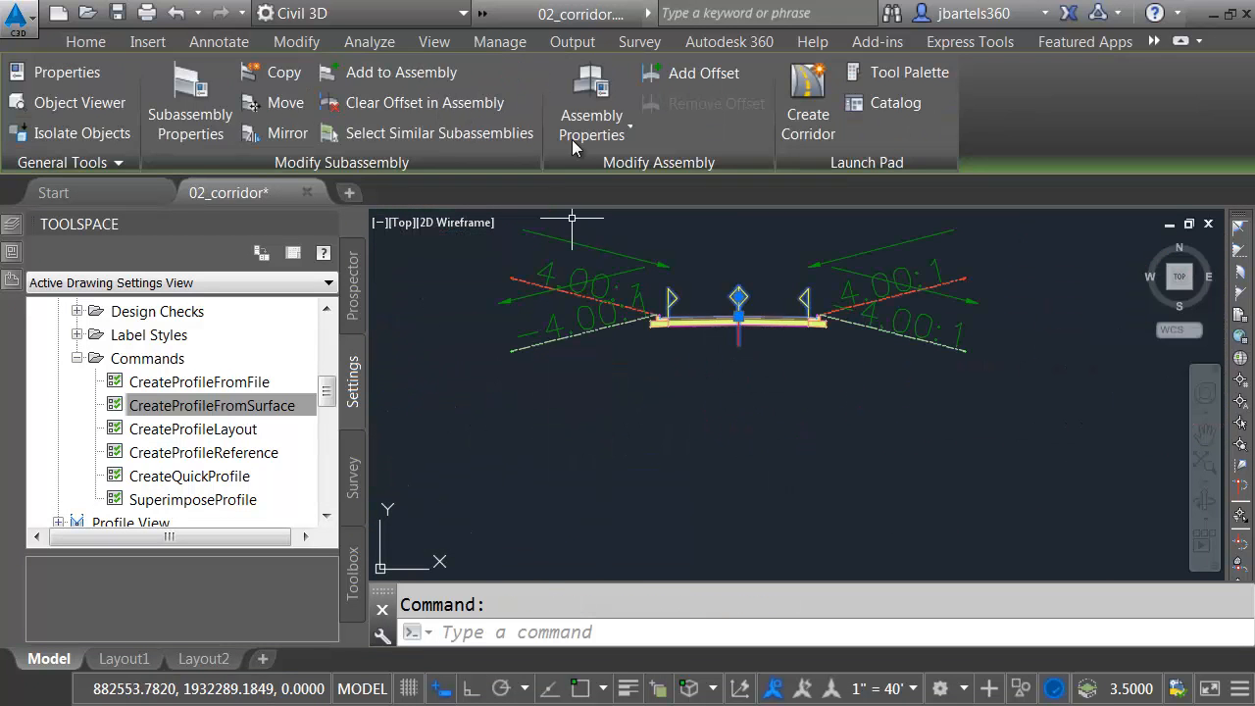
left_click(591, 108)
left_click(608, 270)
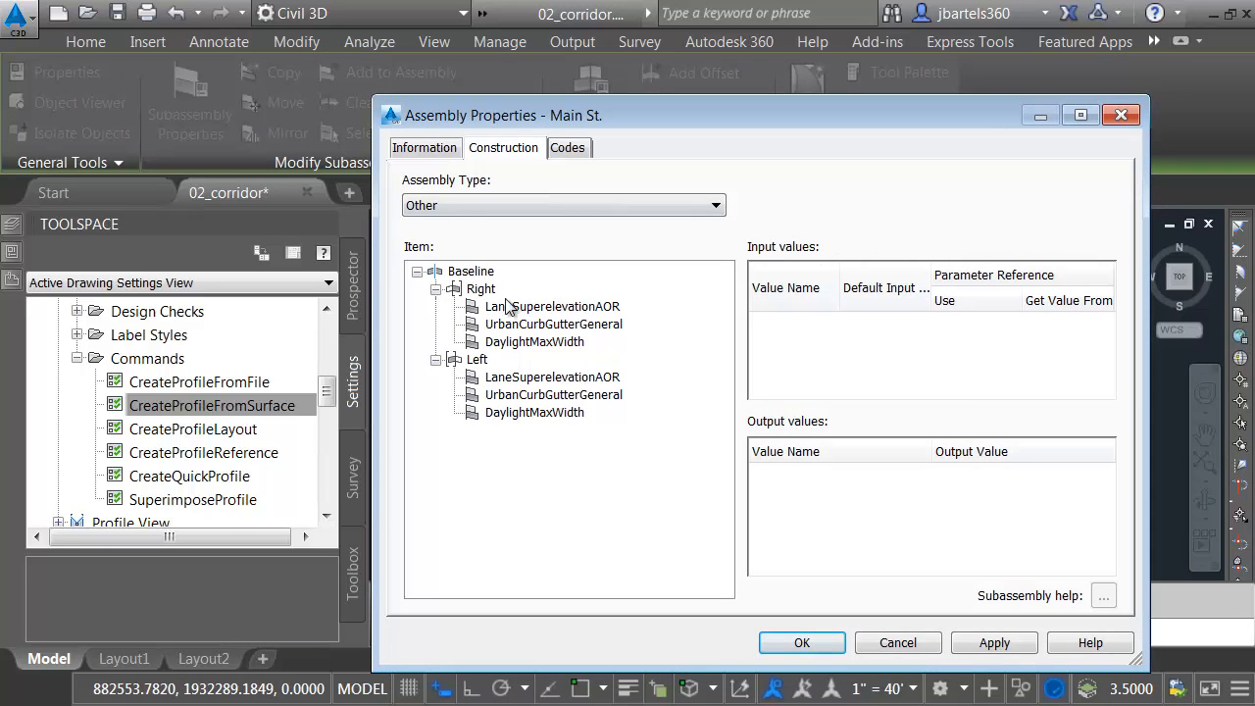
left_click(517, 309)
left_click(520, 309)
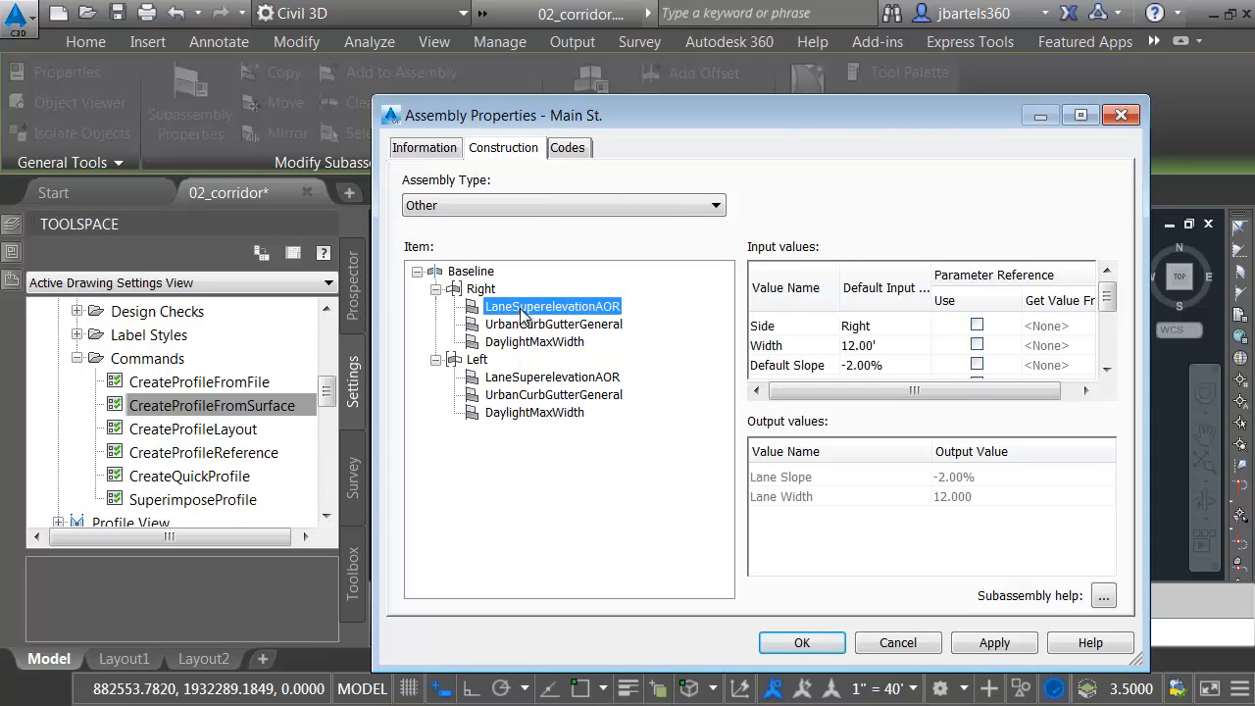
left_click(1121, 115)
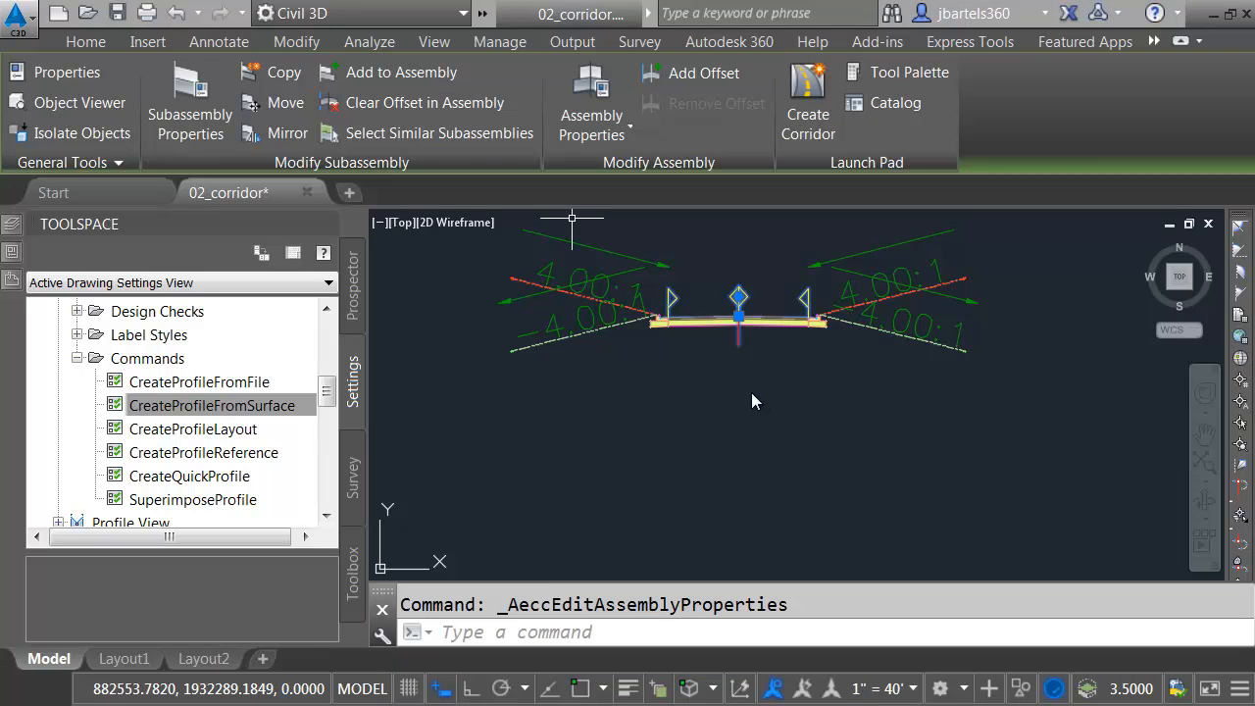
key("Escape")
Create a new assembly named sample with the Basic style and place its baseline just below the Main St. assembly
scroll(774, 417, "down", 3)
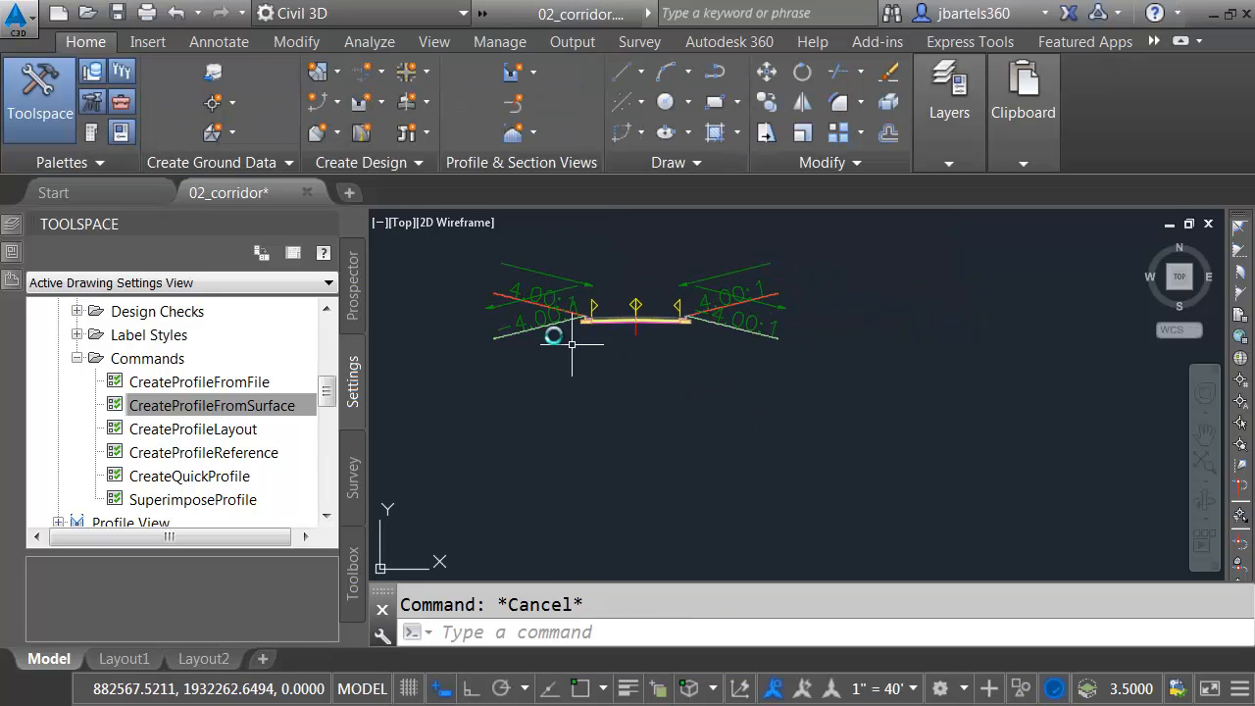
left_click(423, 102)
left_click(490, 137)
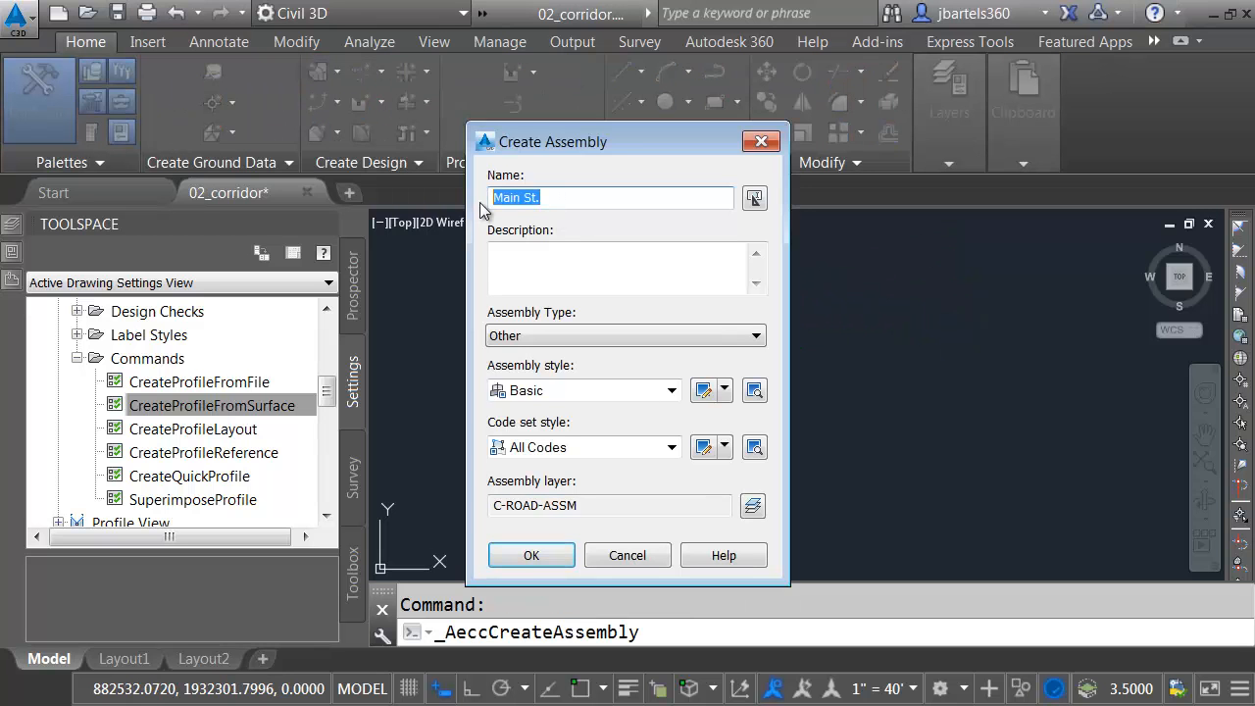
type("sample")
key("Return")
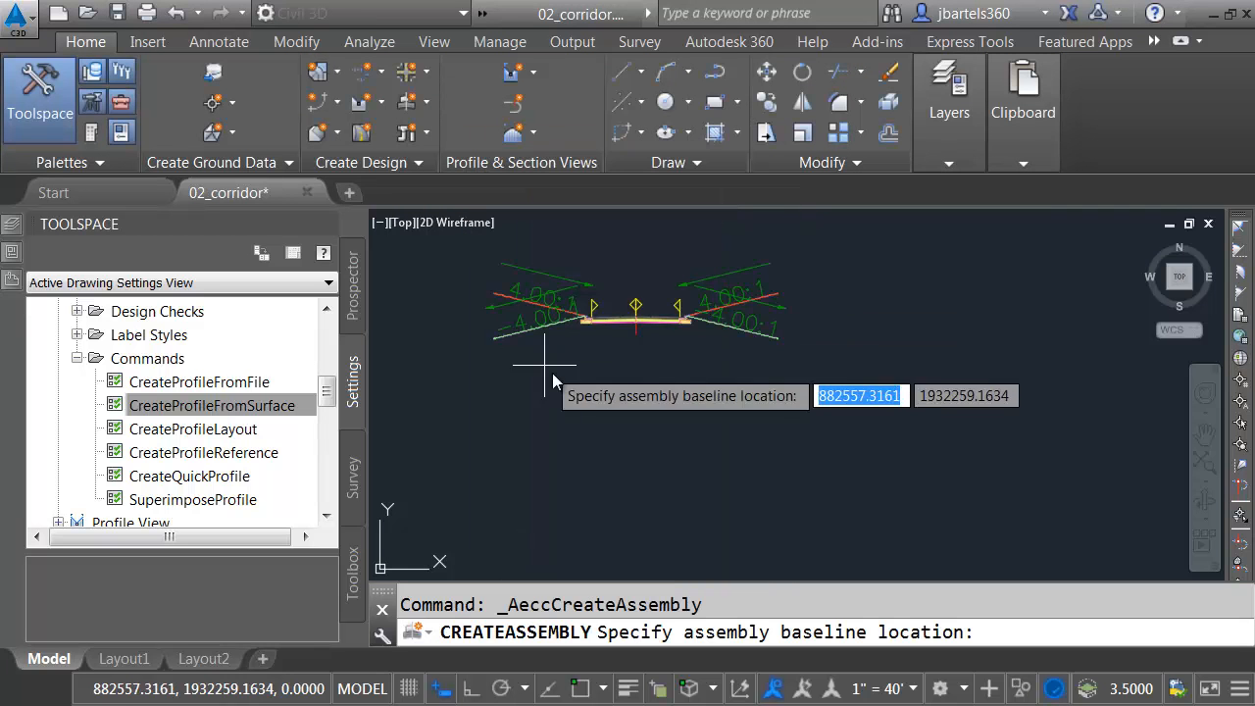
left_click(661, 420)
middle_click_drag(779, 404, 694, 409)
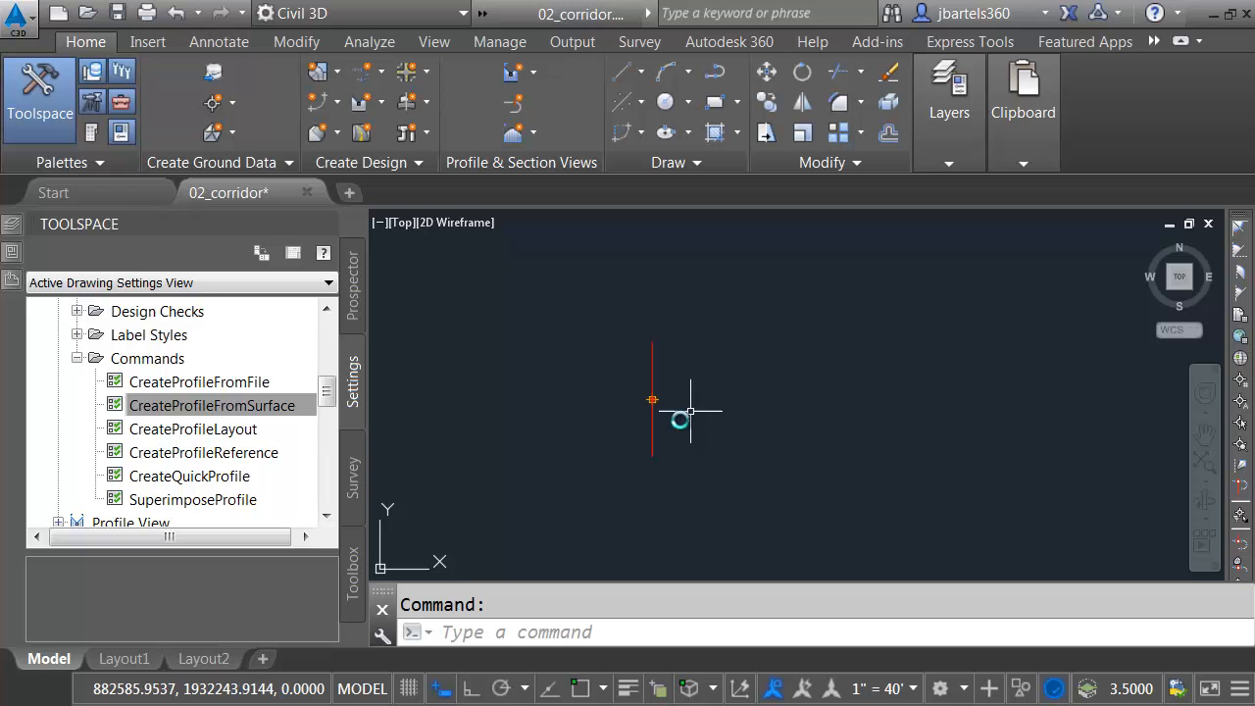
Set Subassembly Name Prompt to On in the subassembly options of the CreateSubAssemblyTool command settings
left_click(76, 359)
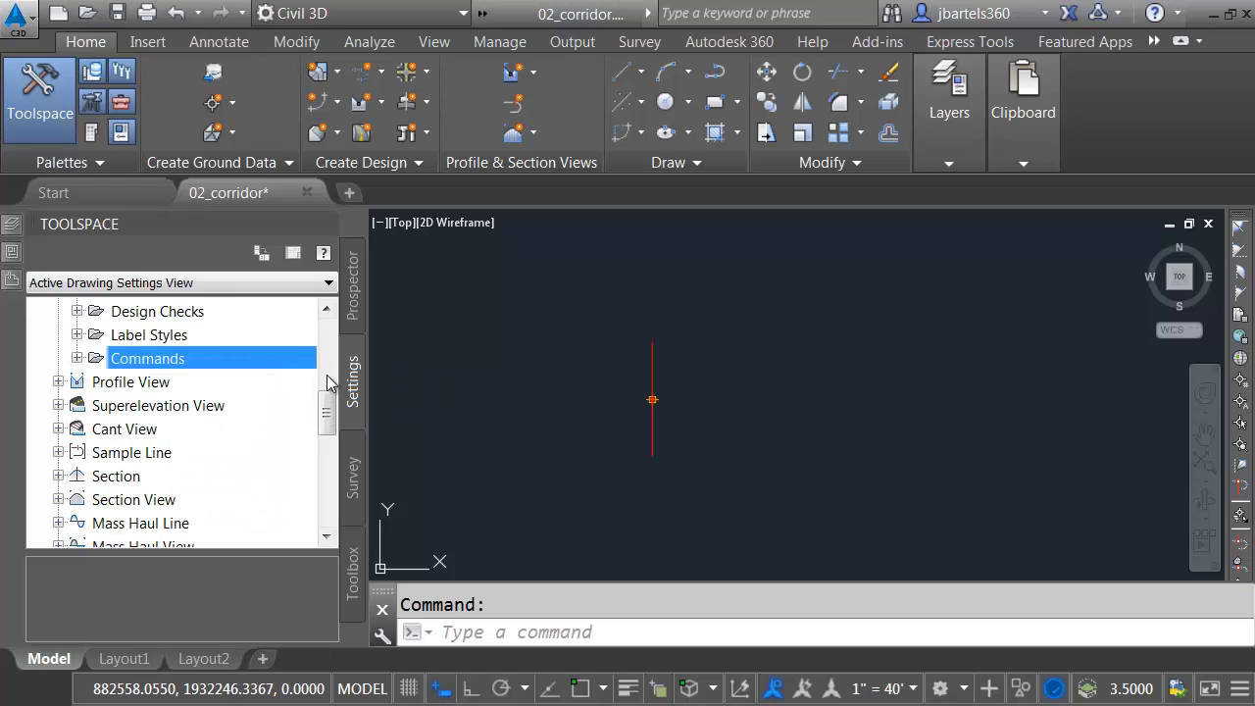
left_click_drag(327, 406, 331, 487)
left_click(58, 428)
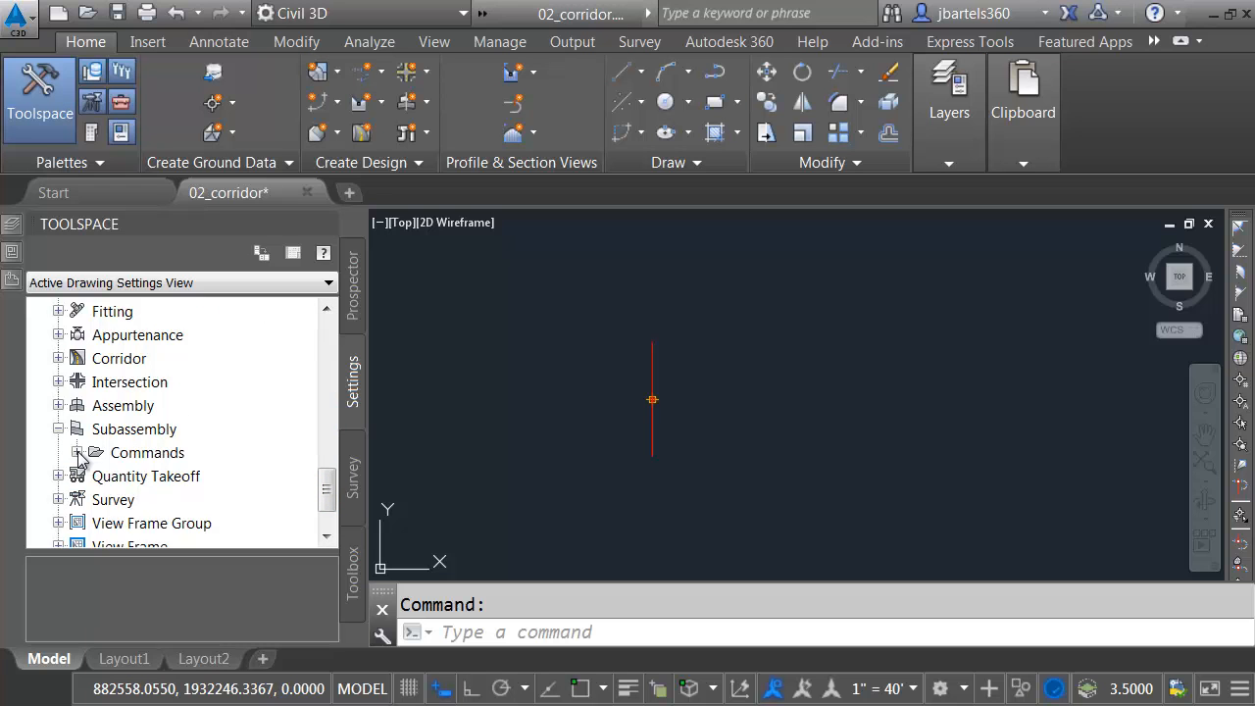
left_click(78, 453)
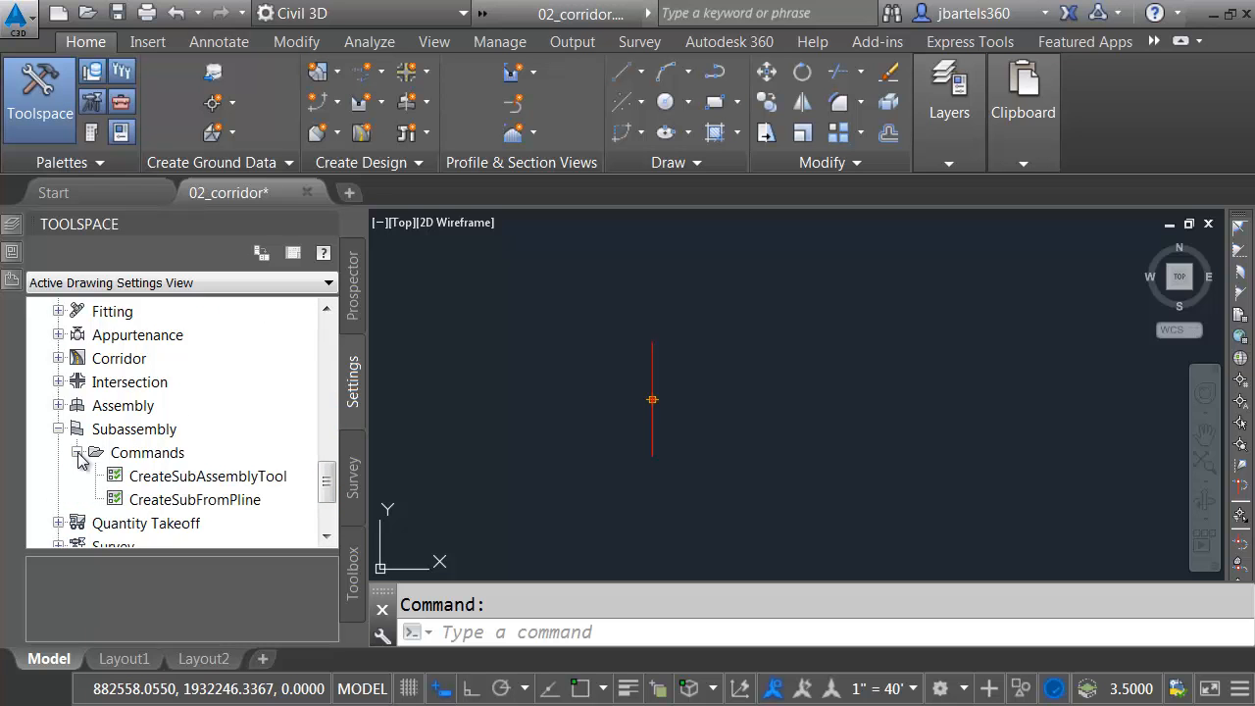
right_click(163, 478)
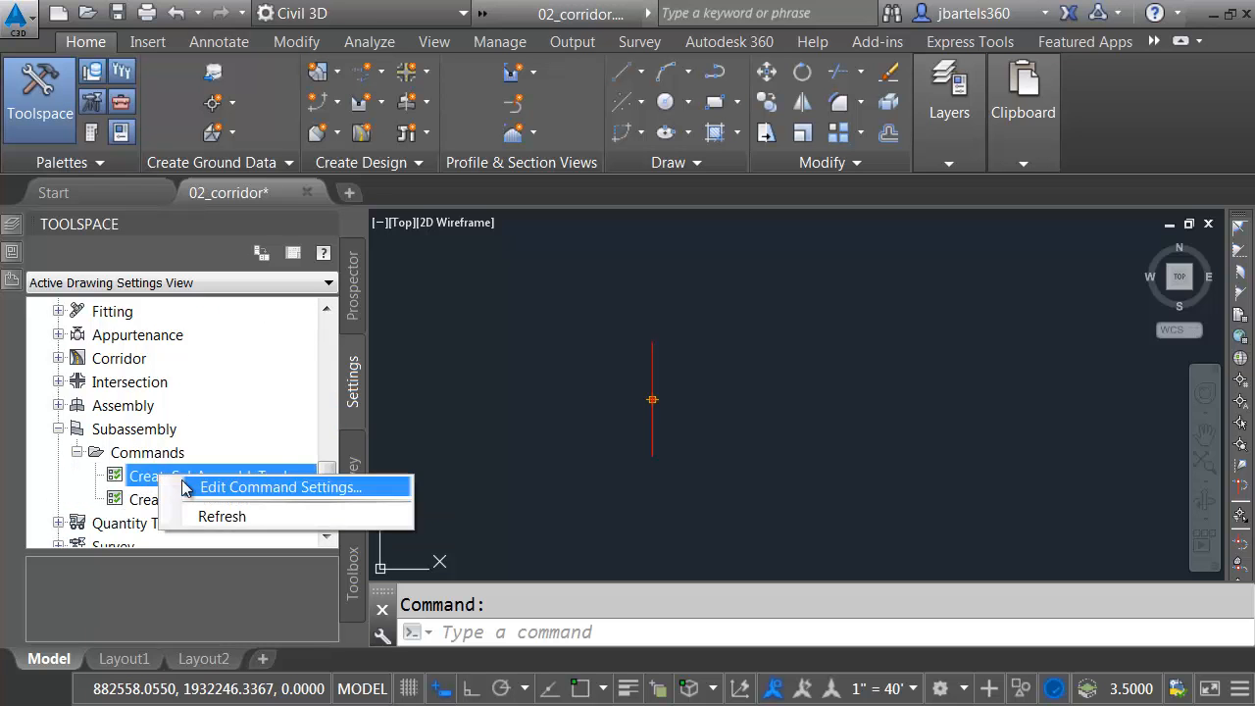
left_click(263, 484)
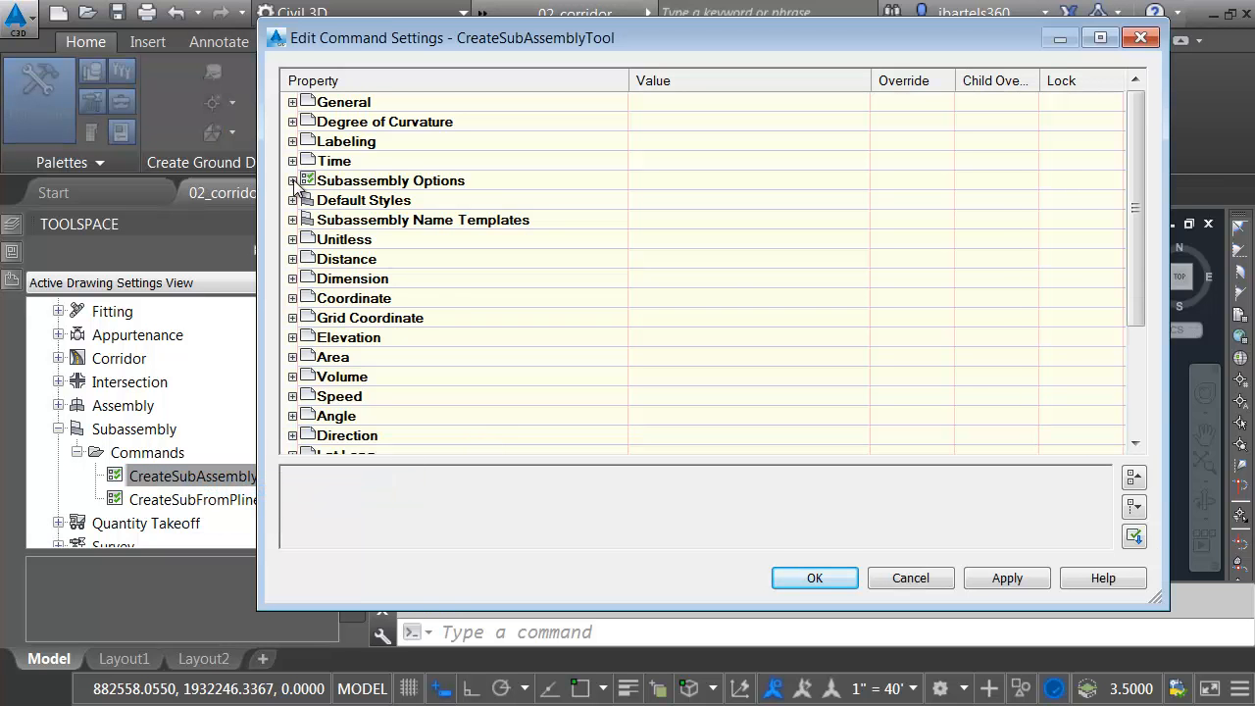
left_click(292, 180)
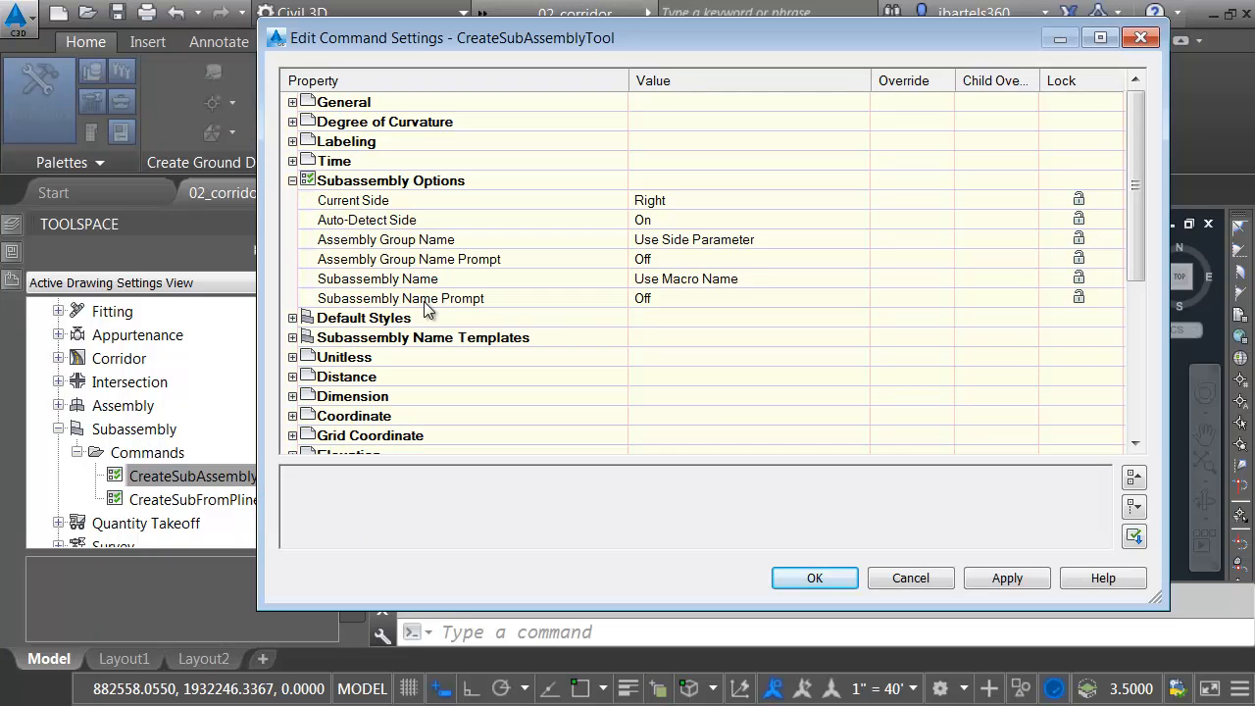
left_click(655, 297)
left_click(663, 296)
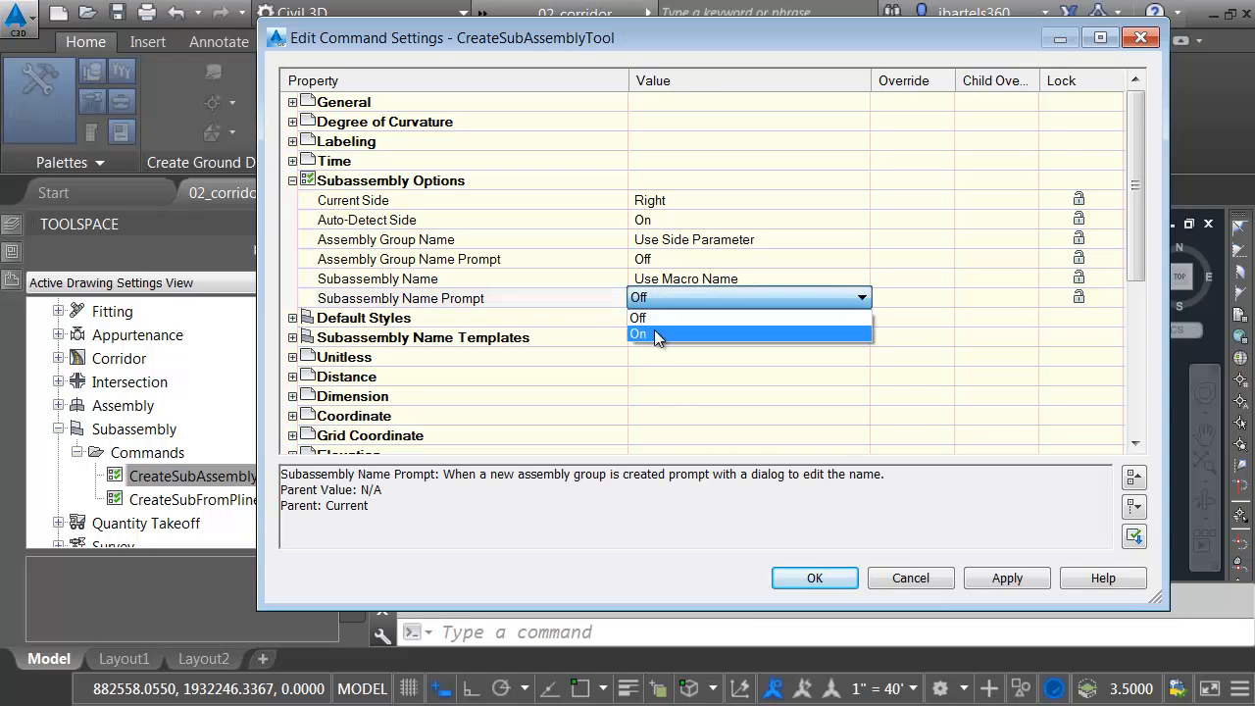
left_click(659, 330)
left_click(812, 577)
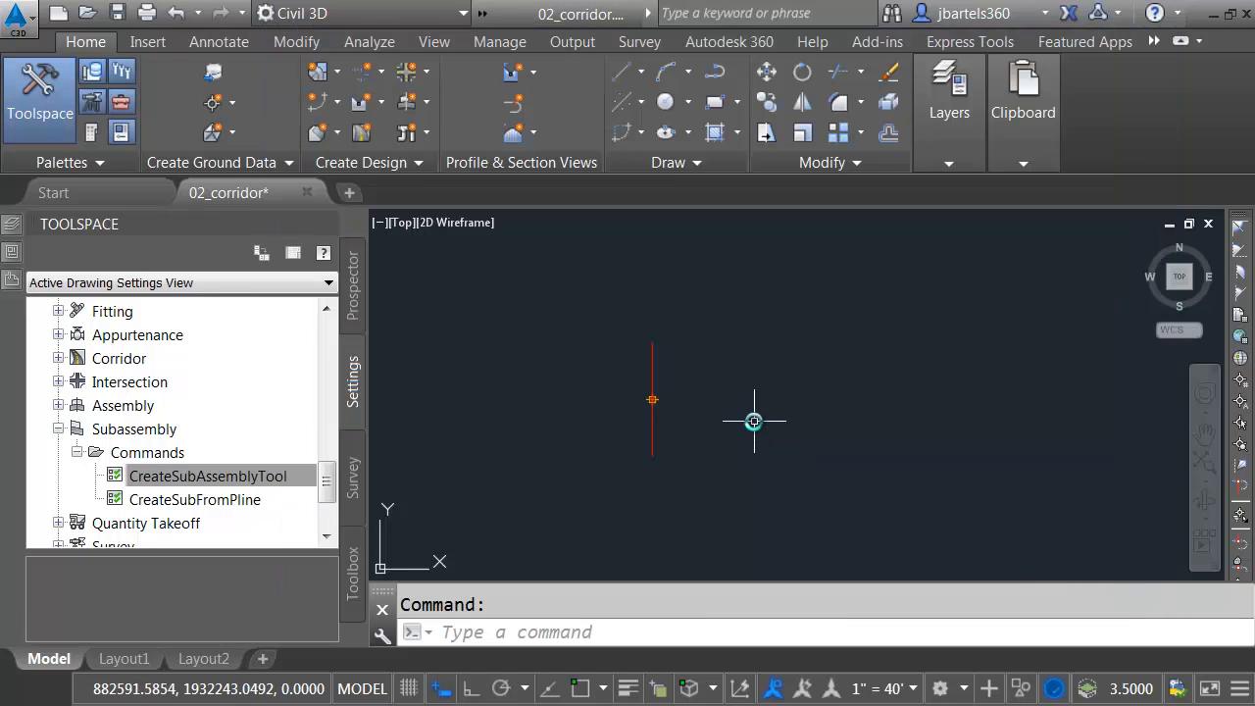
Add a LaneSuperelevationAOR subassembly to the right side of the new assembly and name it Lane RT
left_click(651, 355)
left_click(888, 68)
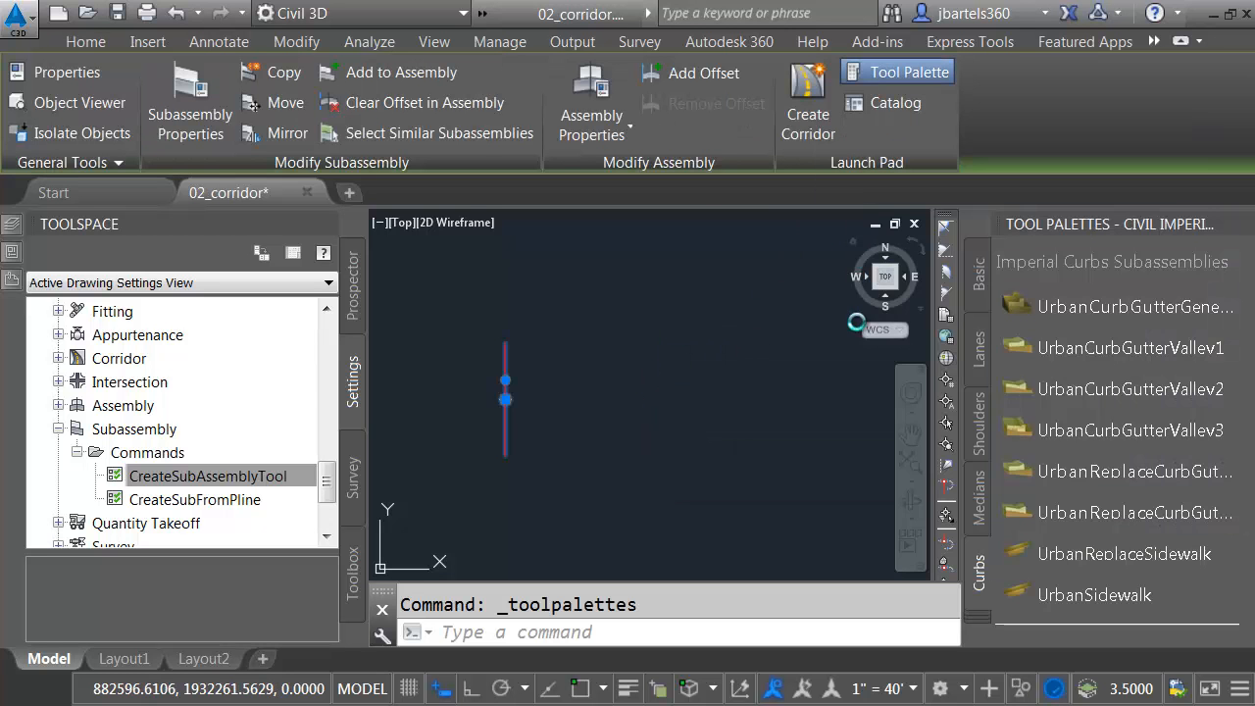
left_click(978, 350)
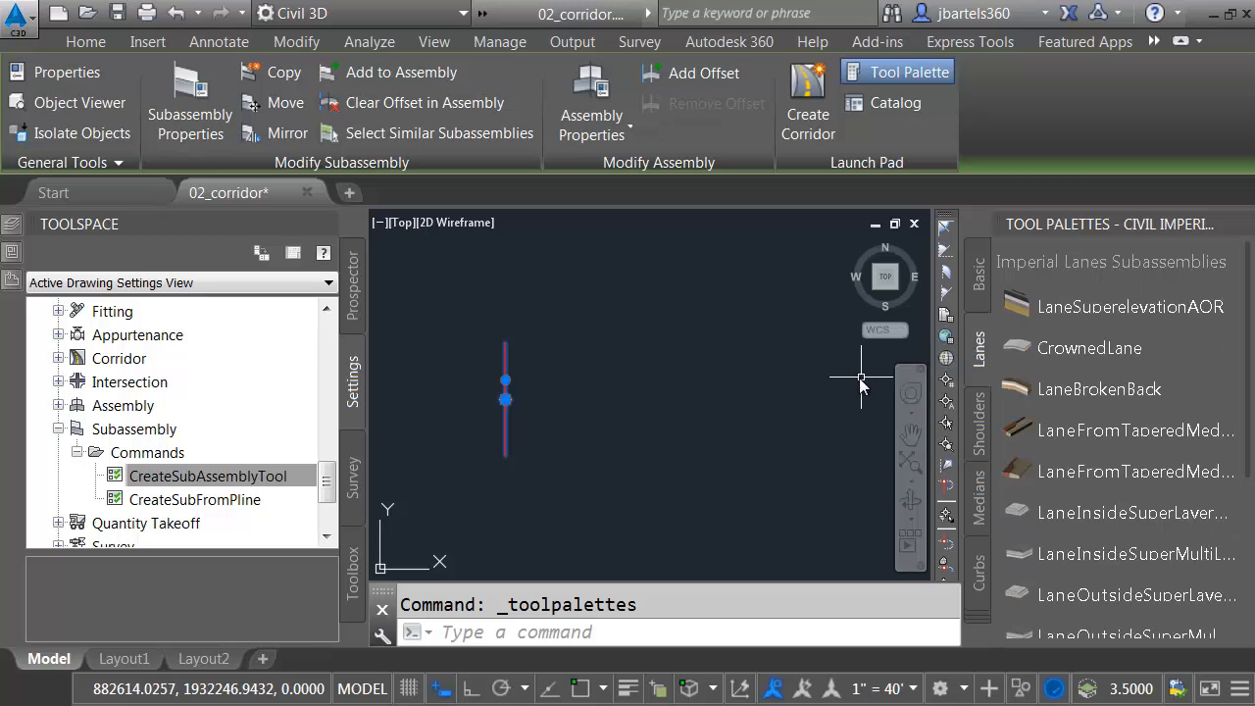
left_click(1019, 306)
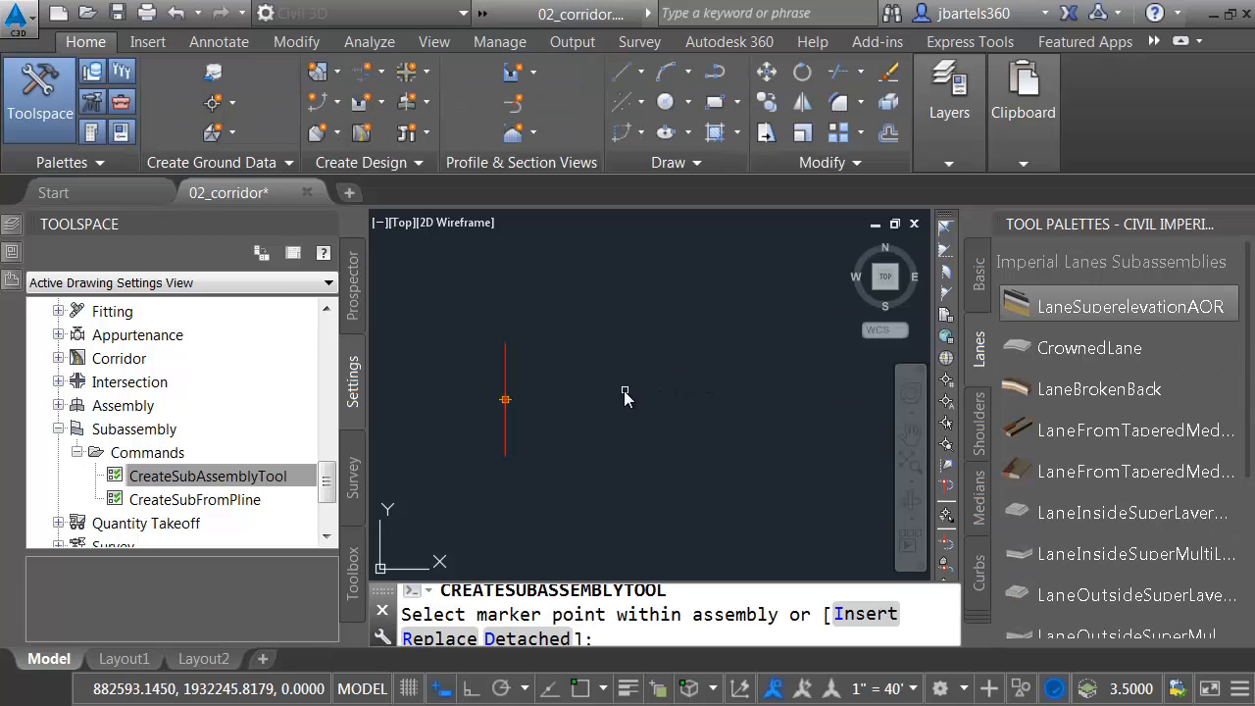
mouse_move(12, 255)
left_click_drag(59, 294, 55, 437)
left_click(505, 390)
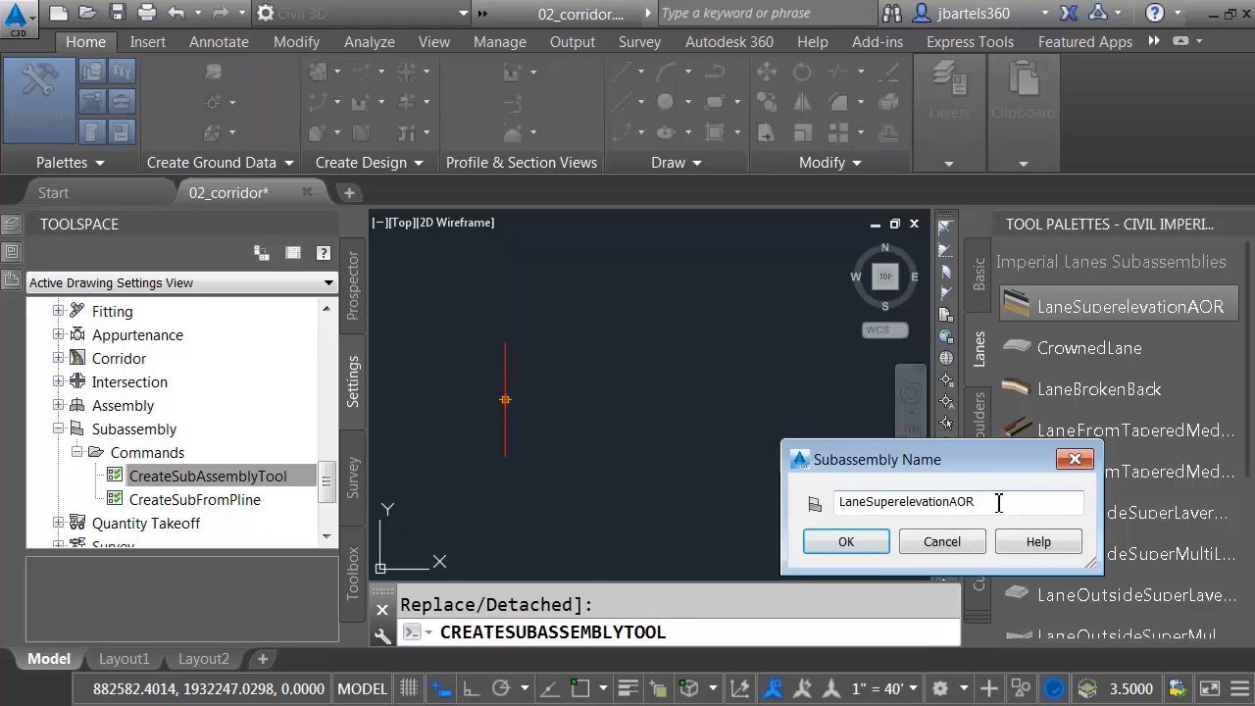
type("Lane RT")
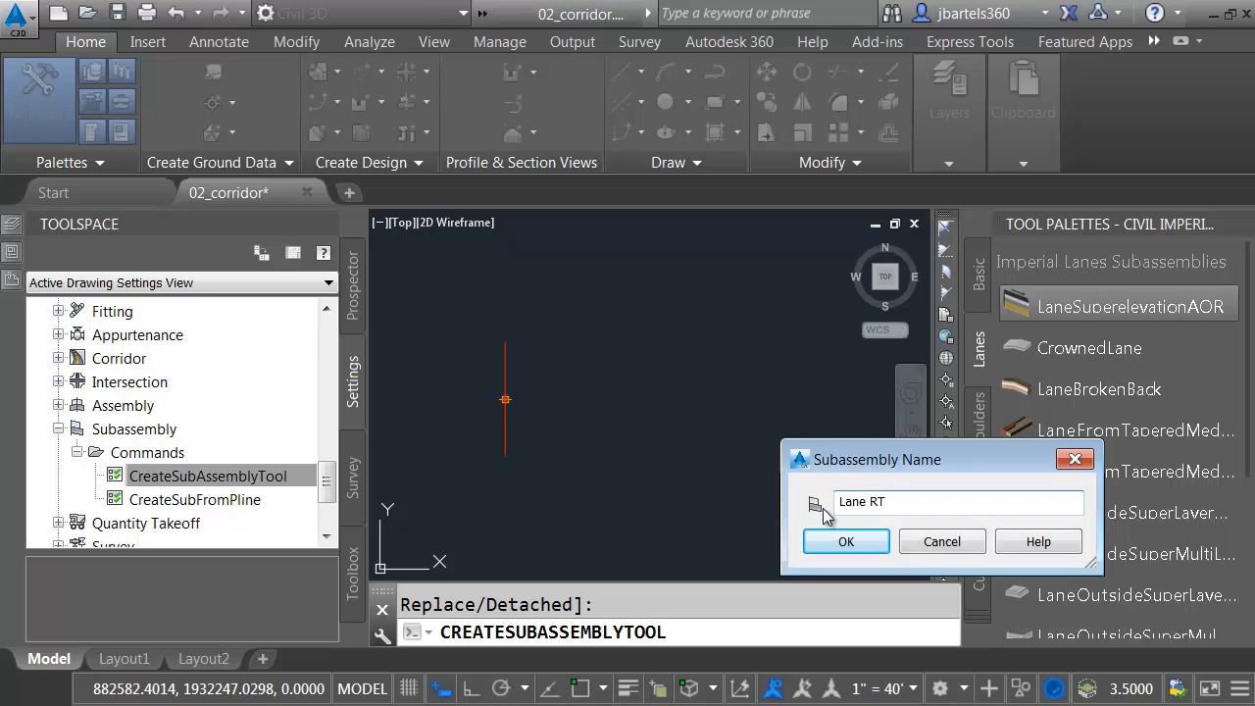
left_click(849, 541)
Add a second LaneSuperelevationAOR lane on the assembly's left side, name it Lane LT, and close the tool palettes
left_click(510, 444)
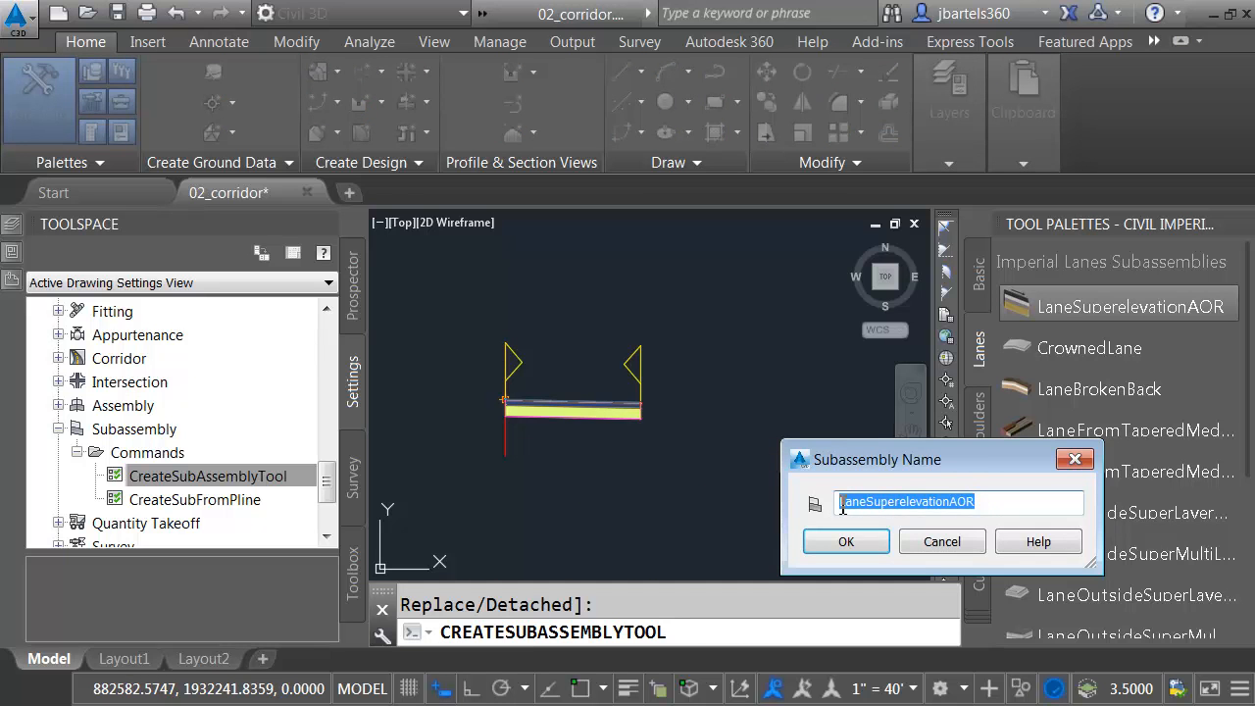
key("BackSpace")
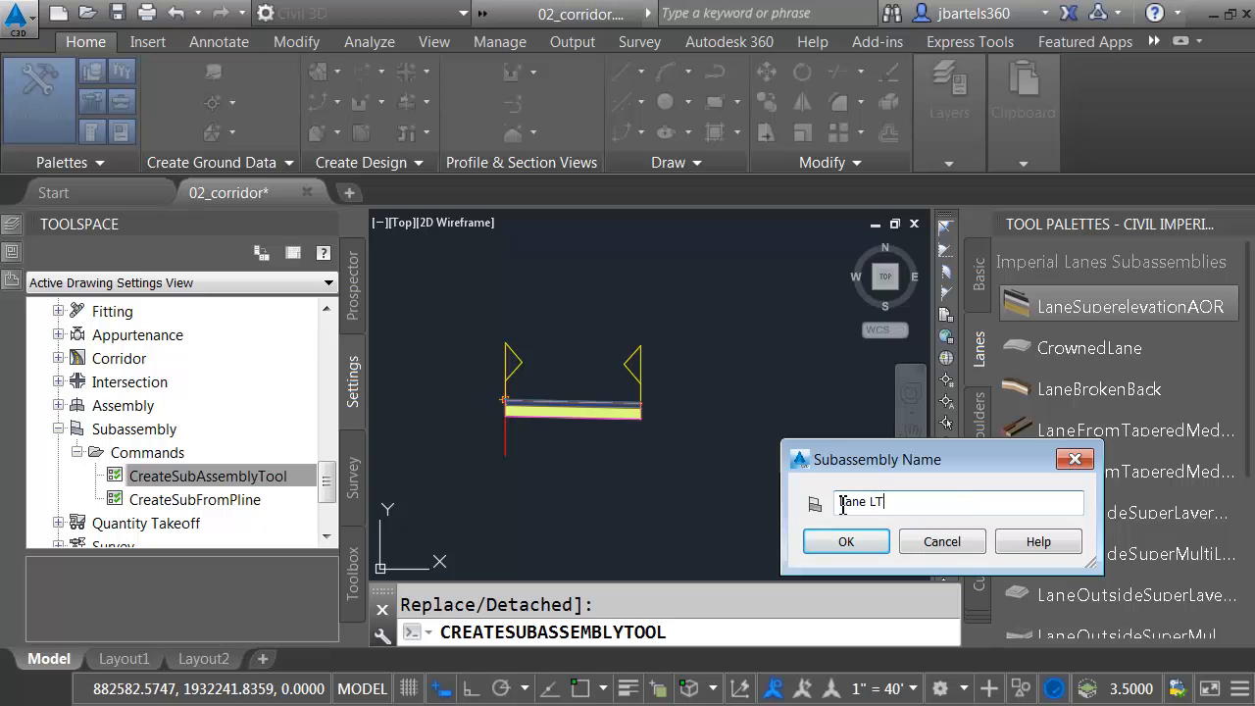
type("Lane LT")
key("Return")
key("Escape")
middle_click_drag(582, 470, 733, 481)
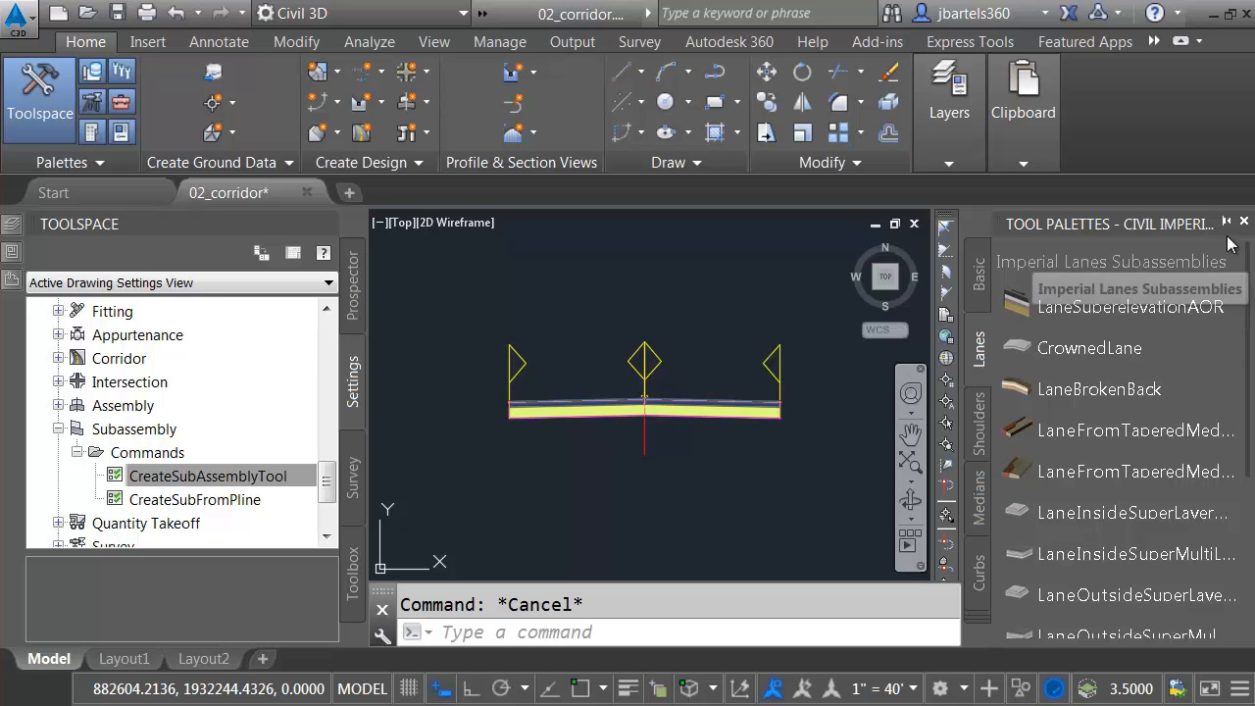
left_click(1244, 224)
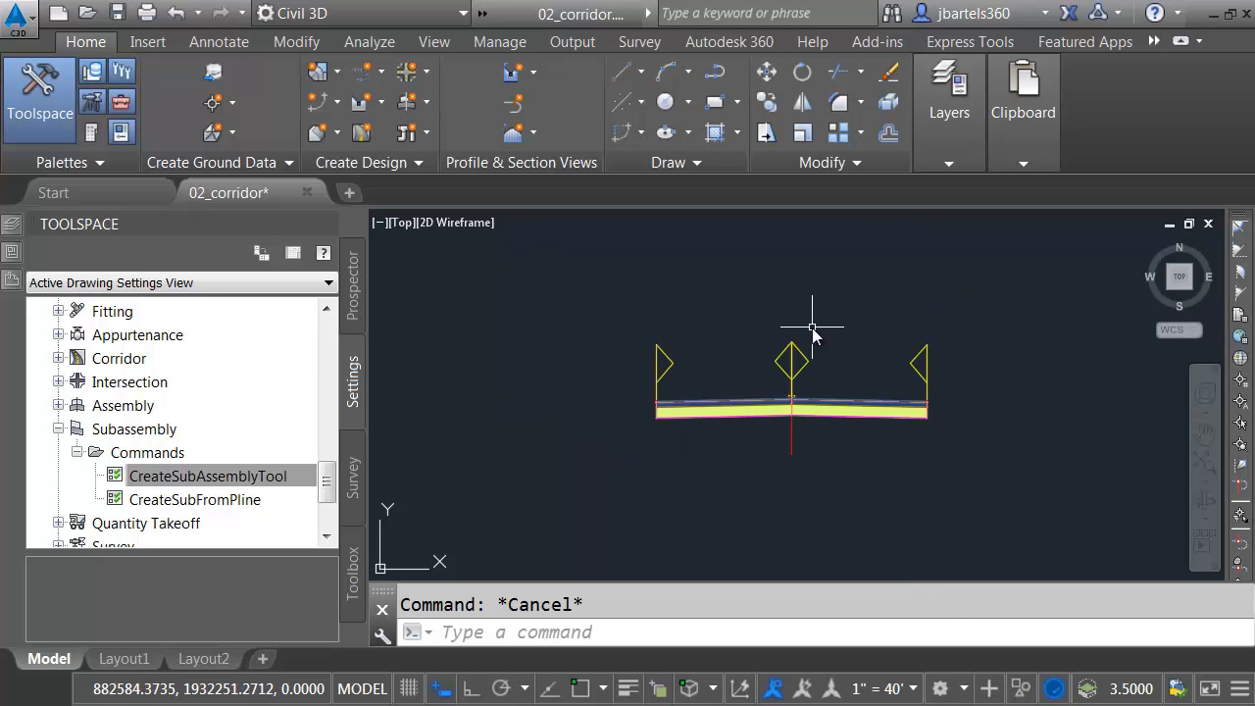
Open the drawing 03_sample_data.dwg from the Exercise Files folder and inspect its three contoured surfaces
left_click(87, 13)
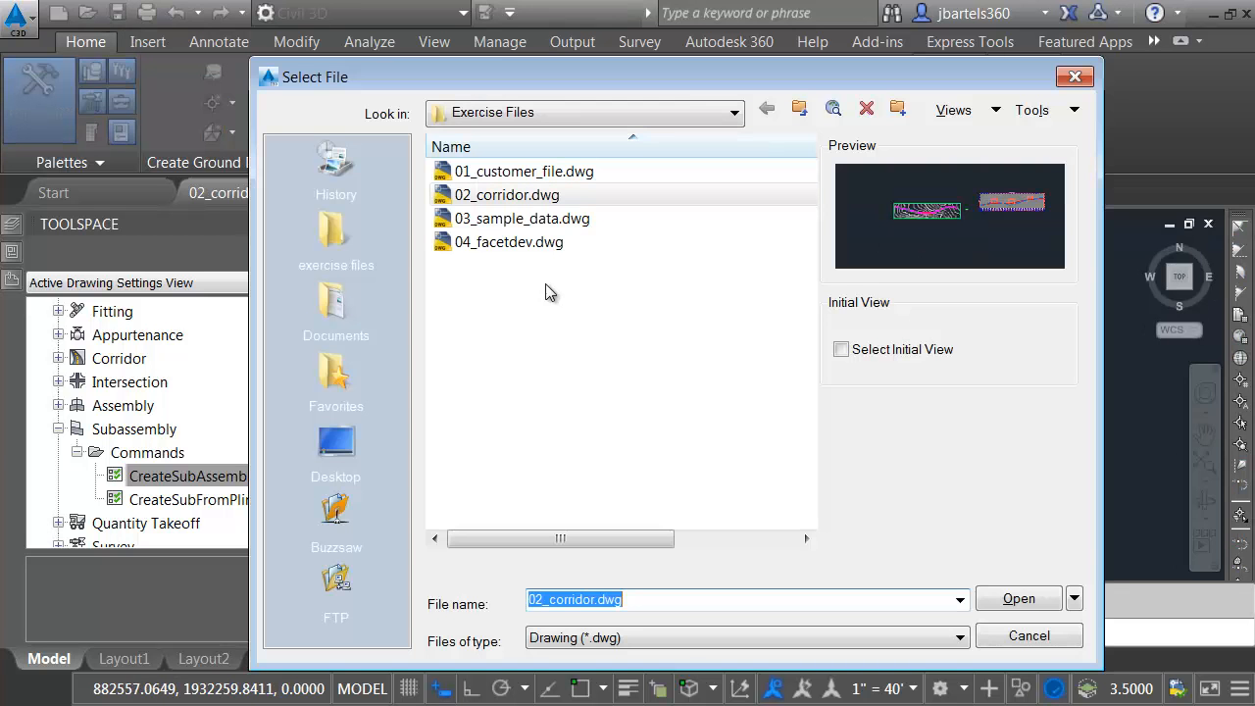
left_click(519, 218)
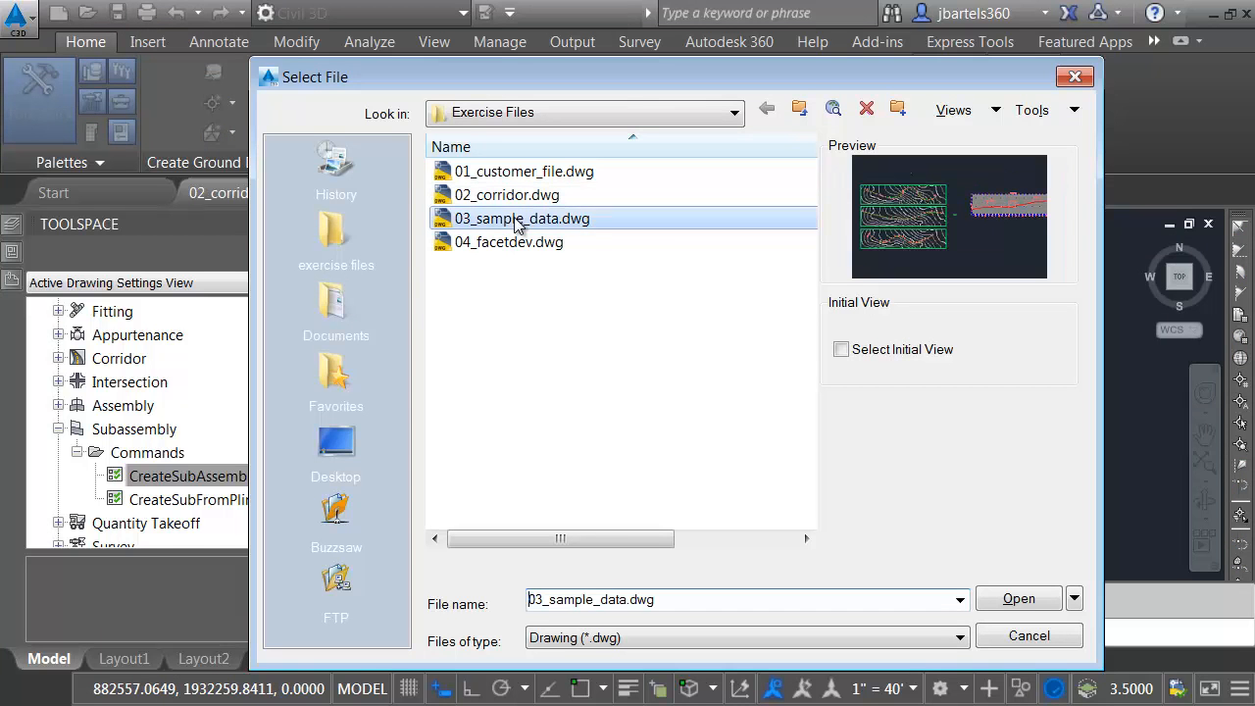
left_click(1009, 599)
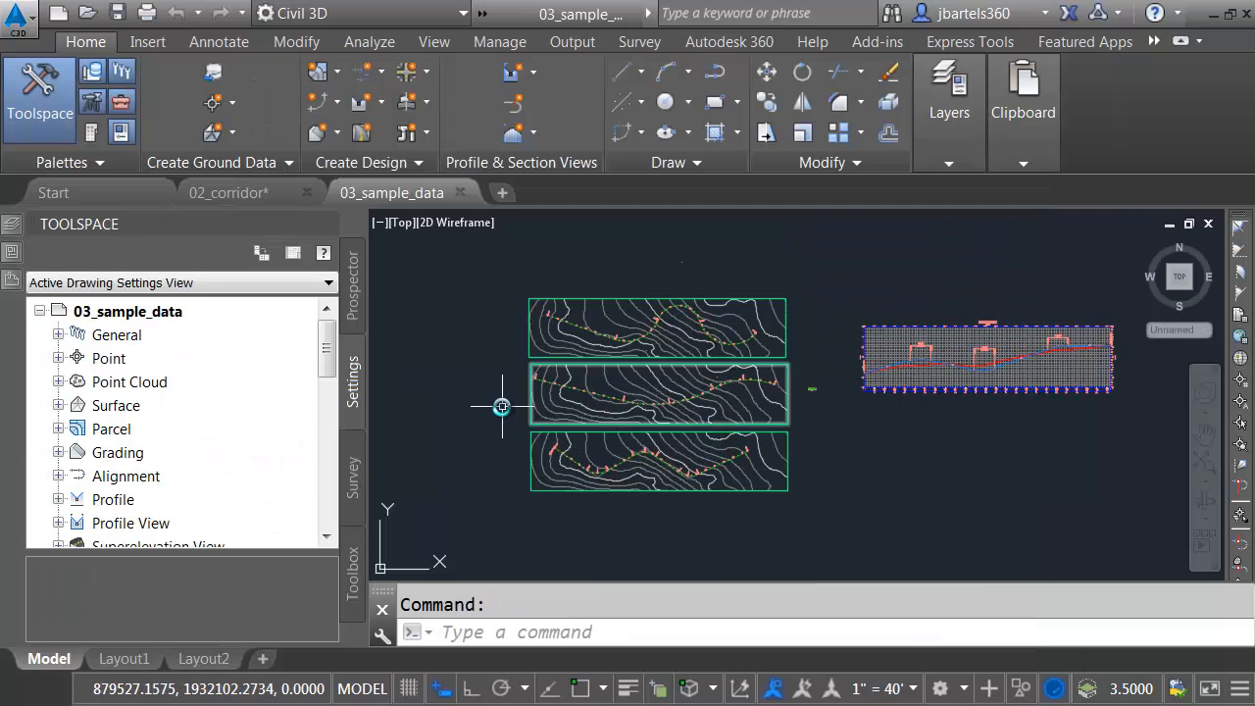
scroll(495, 390, "up", 2)
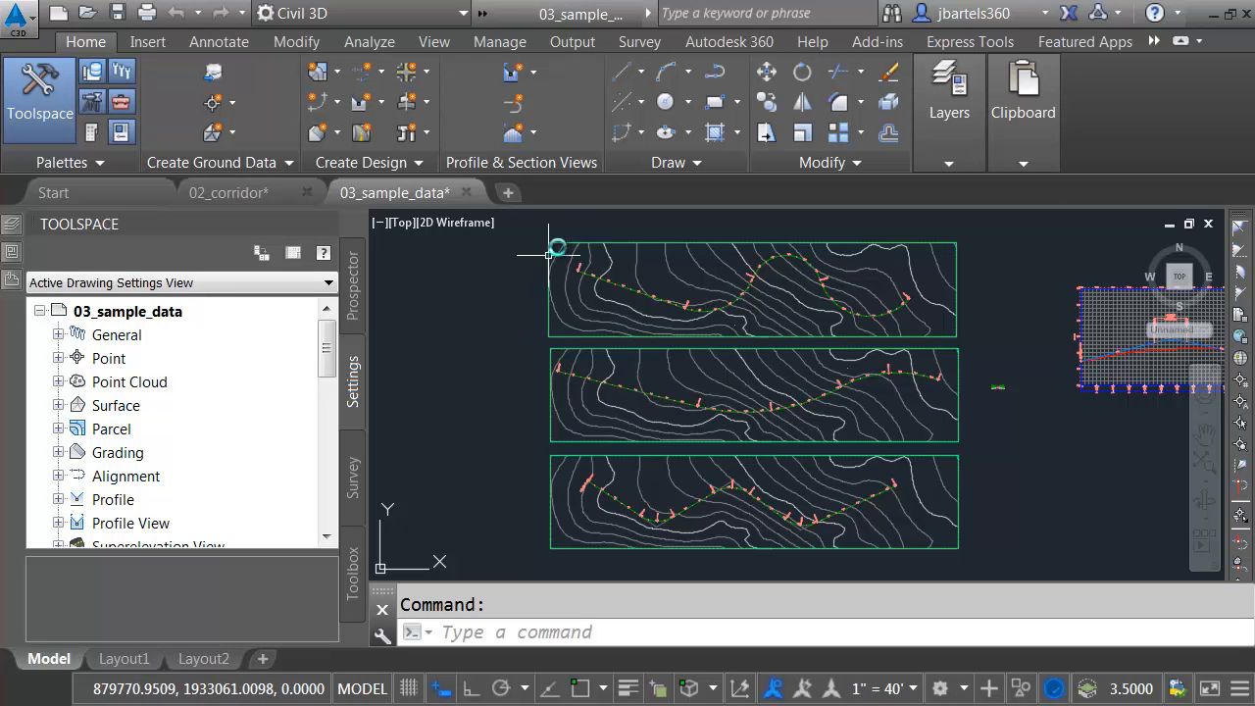
mouse_move(603, 247)
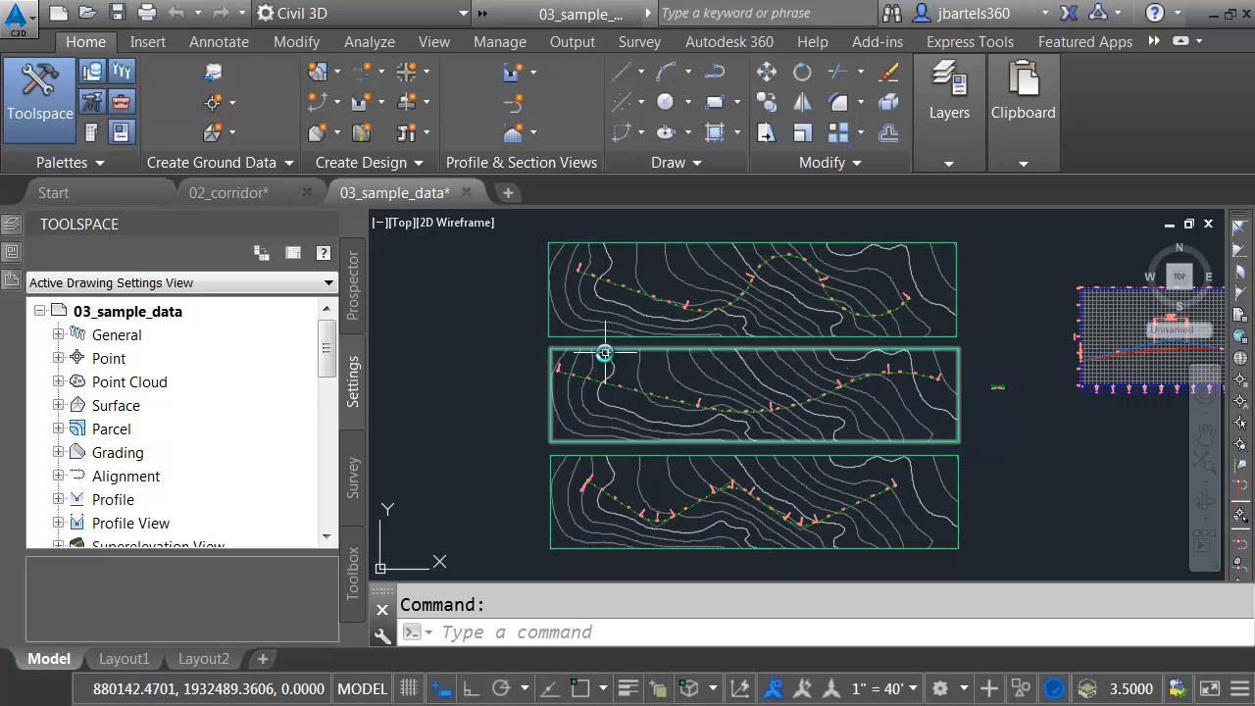
mouse_move(605, 352)
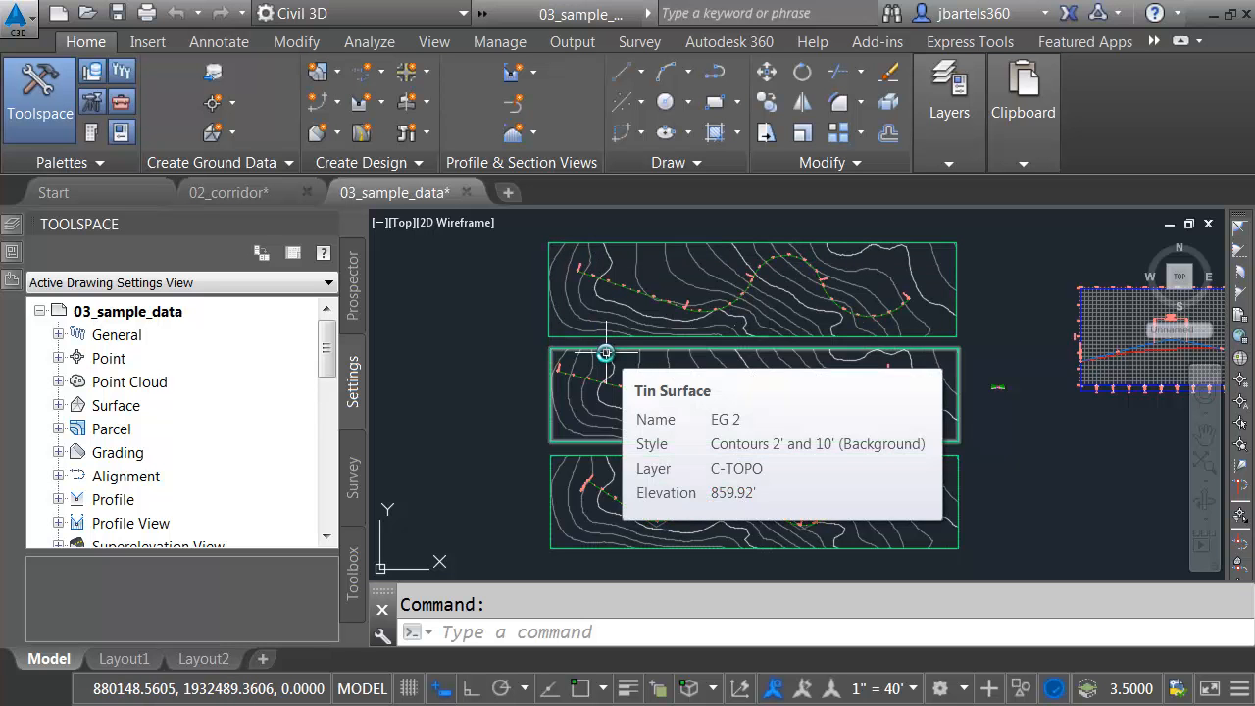
mouse_move(608, 463)
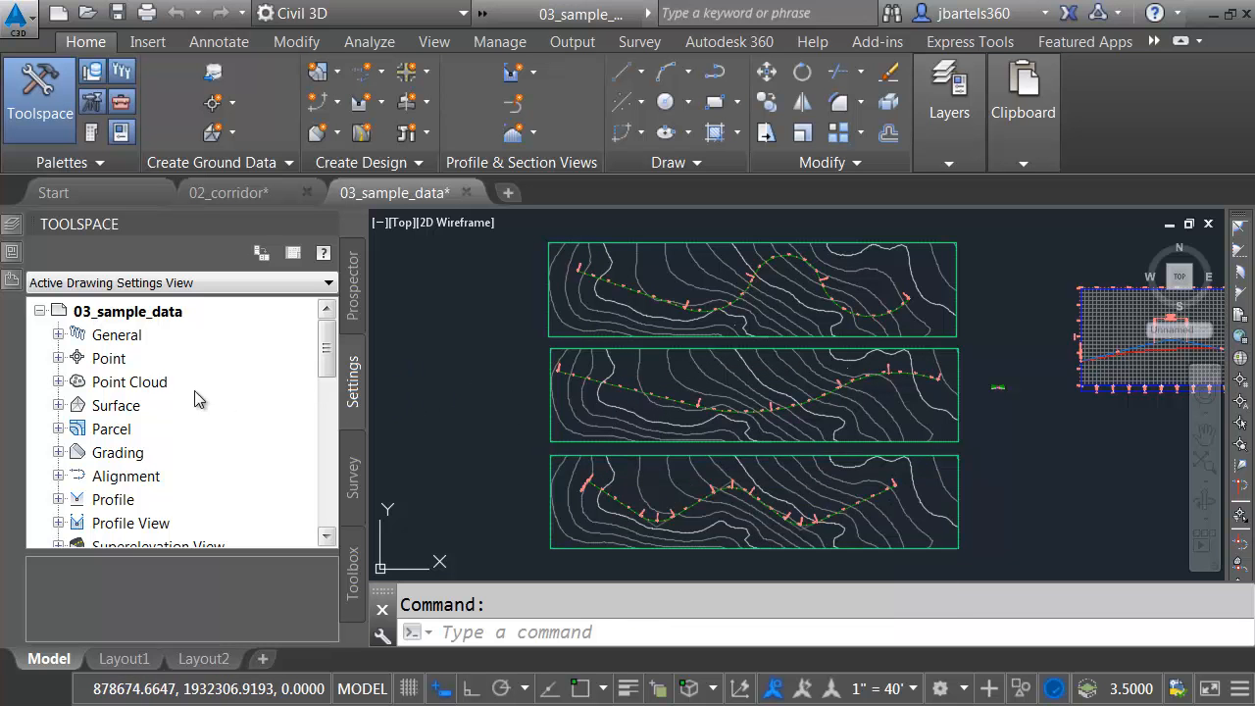
Expand the Surface Styles collection in the drawing settings and widen Toolspace to show the full style names
left_click(58, 406)
left_click(77, 429)
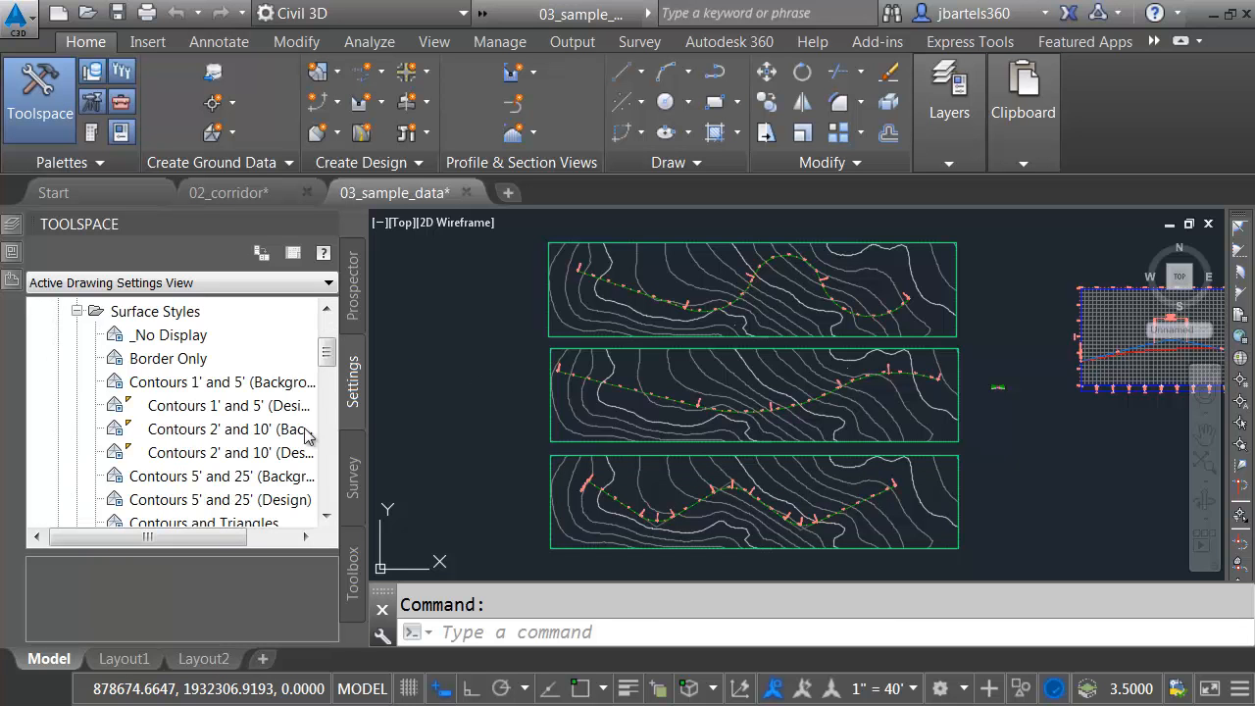
left_click_drag(366, 432, 458, 444)
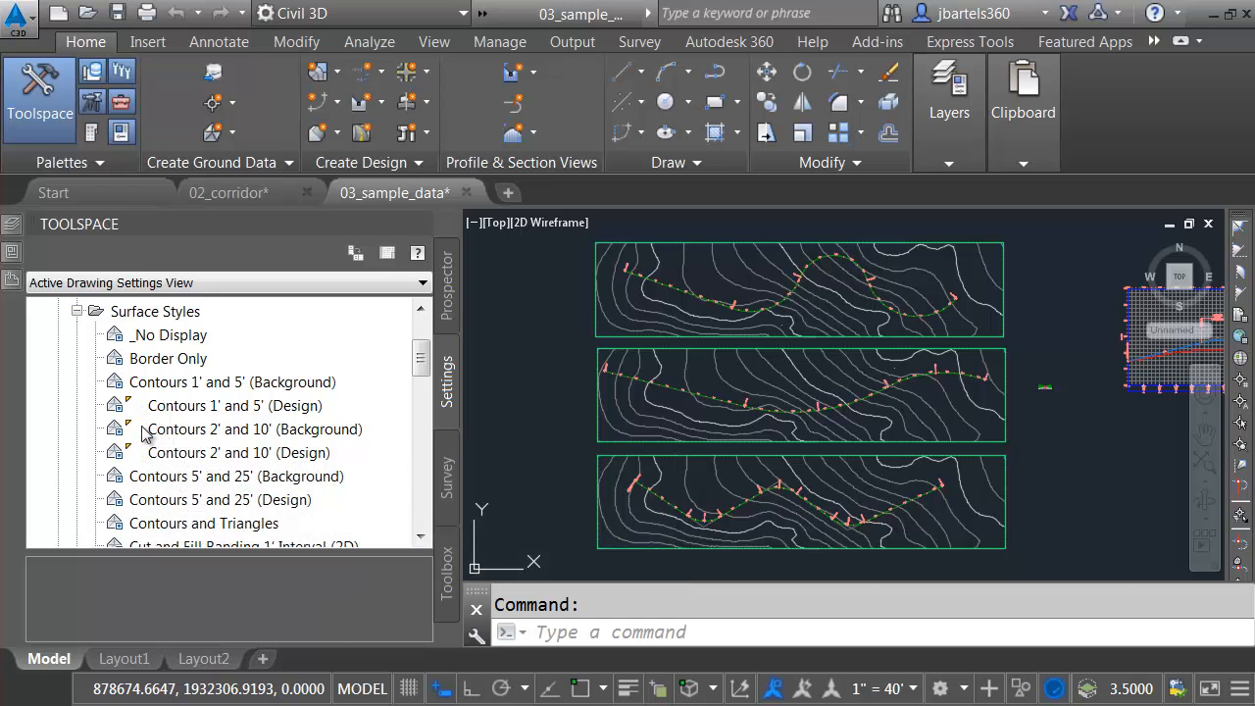
Find all references to the Contours 2' and 10' (Background) surface style and browse to its Drawing Settings\Surface reference
right_click(200, 434)
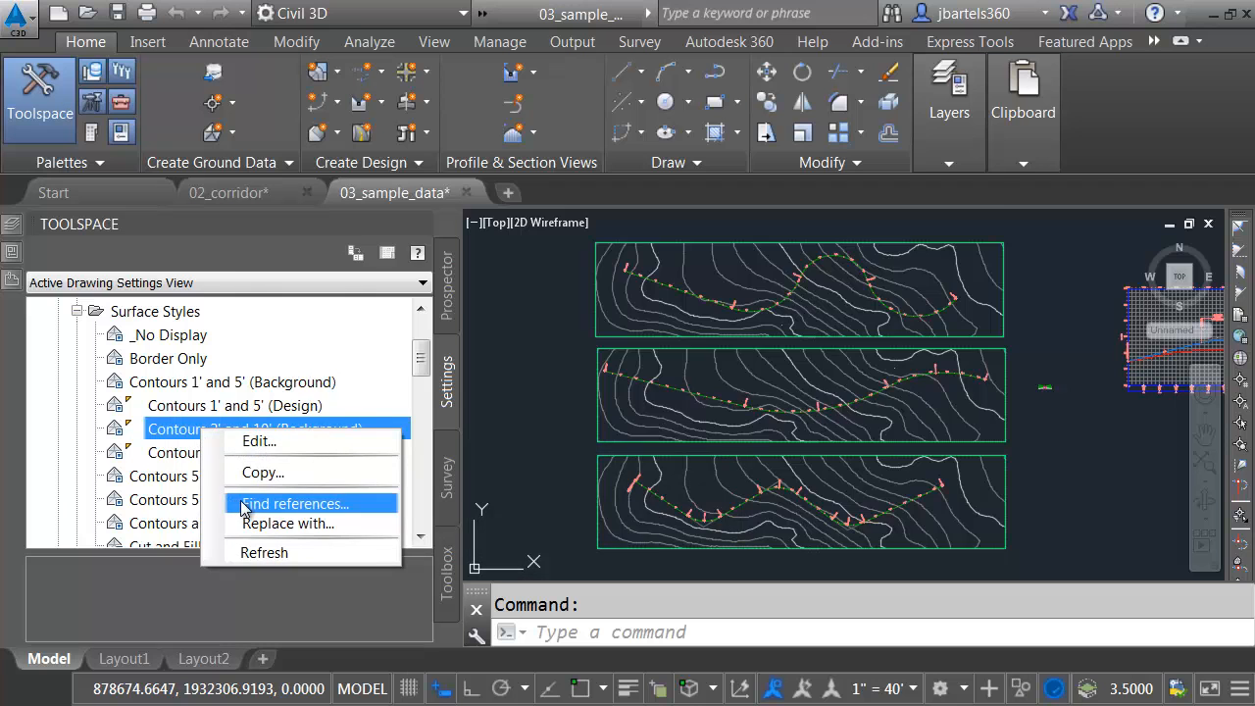
left_click(294, 504)
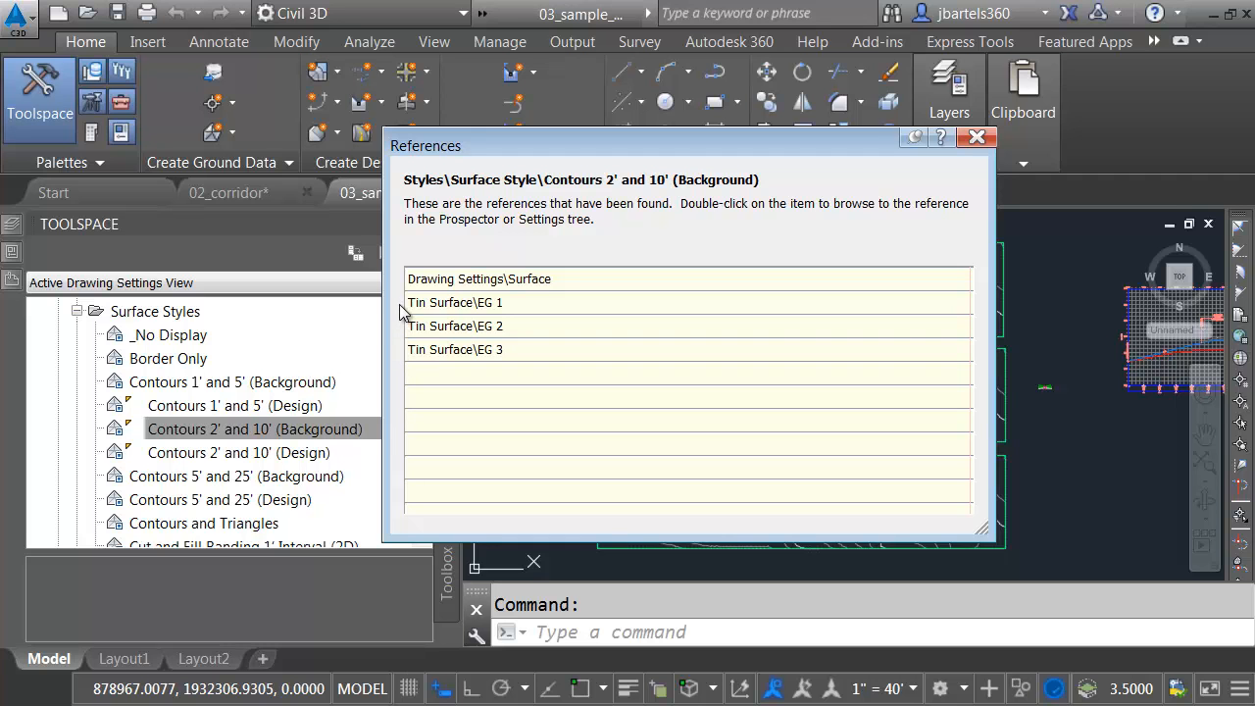
right_click(480, 282)
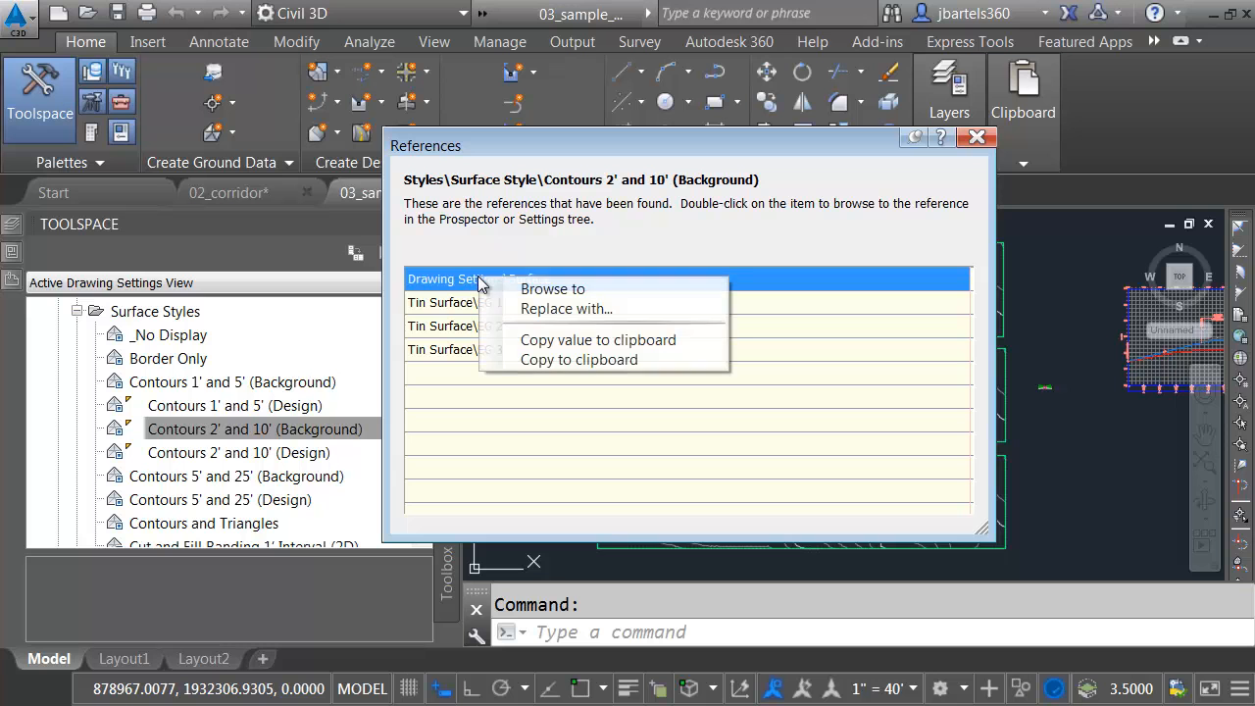
left_click(529, 291)
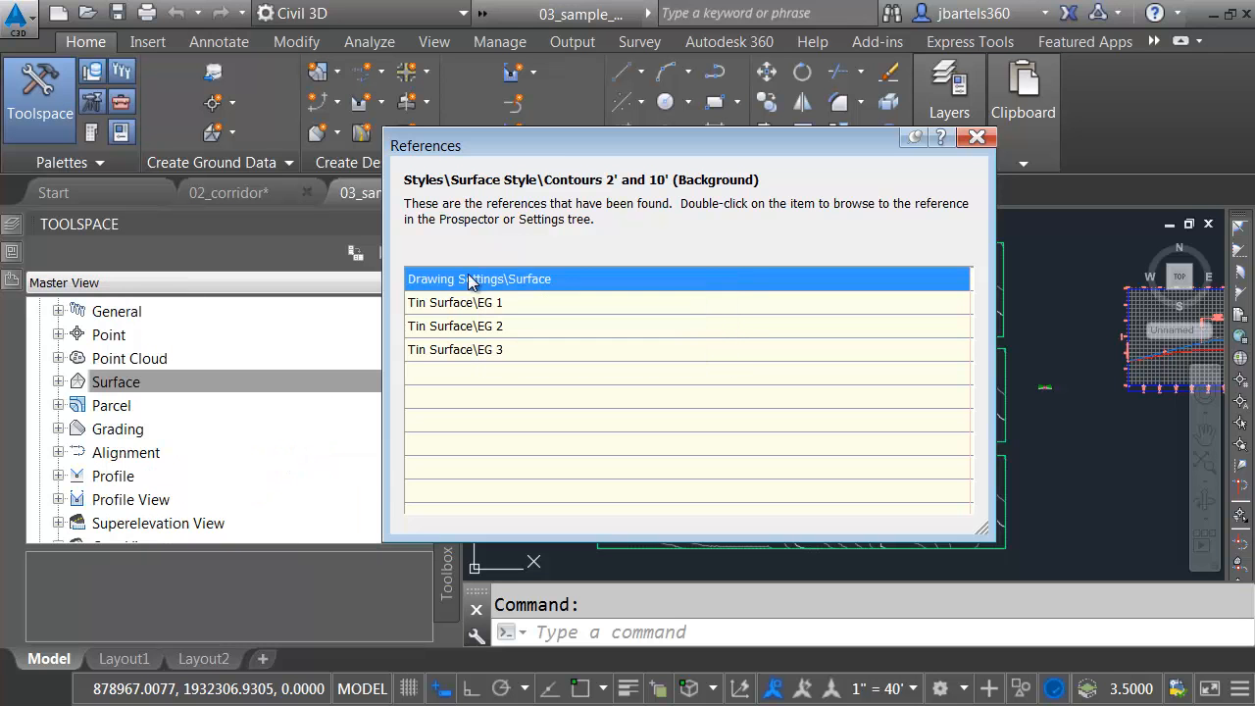
Set the Surface Default Style in the Surface feature settings to Contours 1' and 5' (Design) and close the references list
right_click(116, 387)
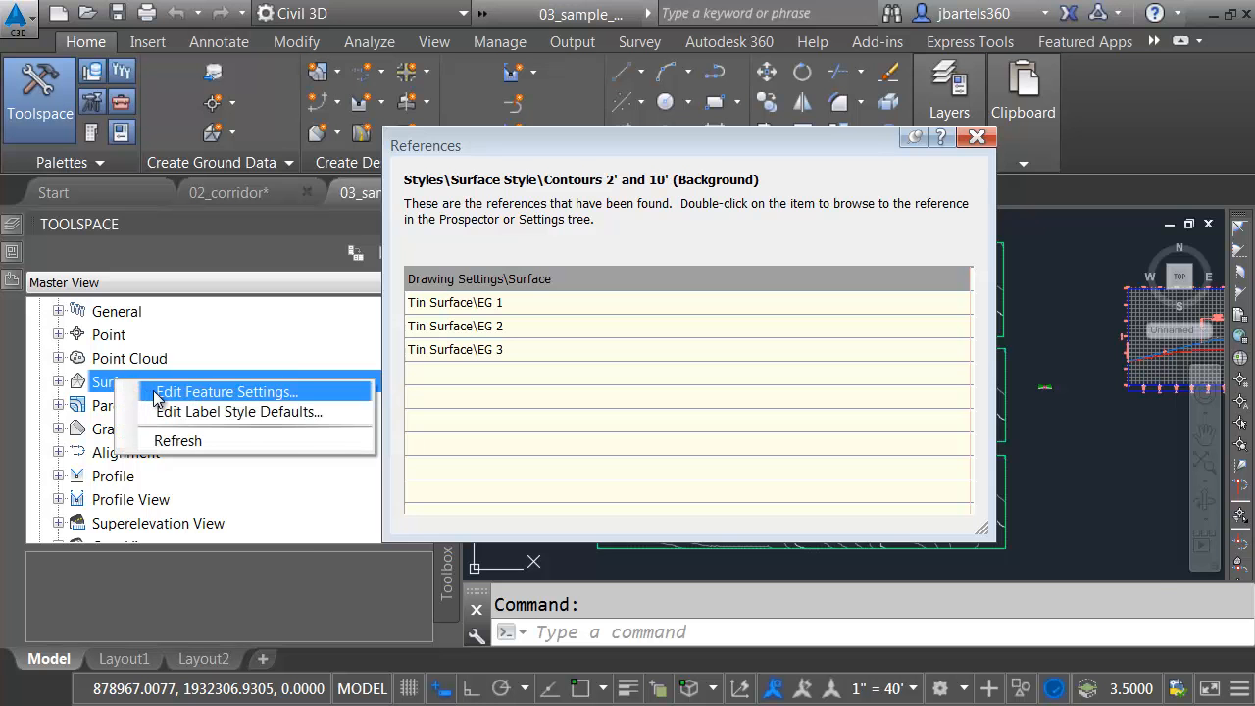
left_click(157, 394)
left_click(293, 180)
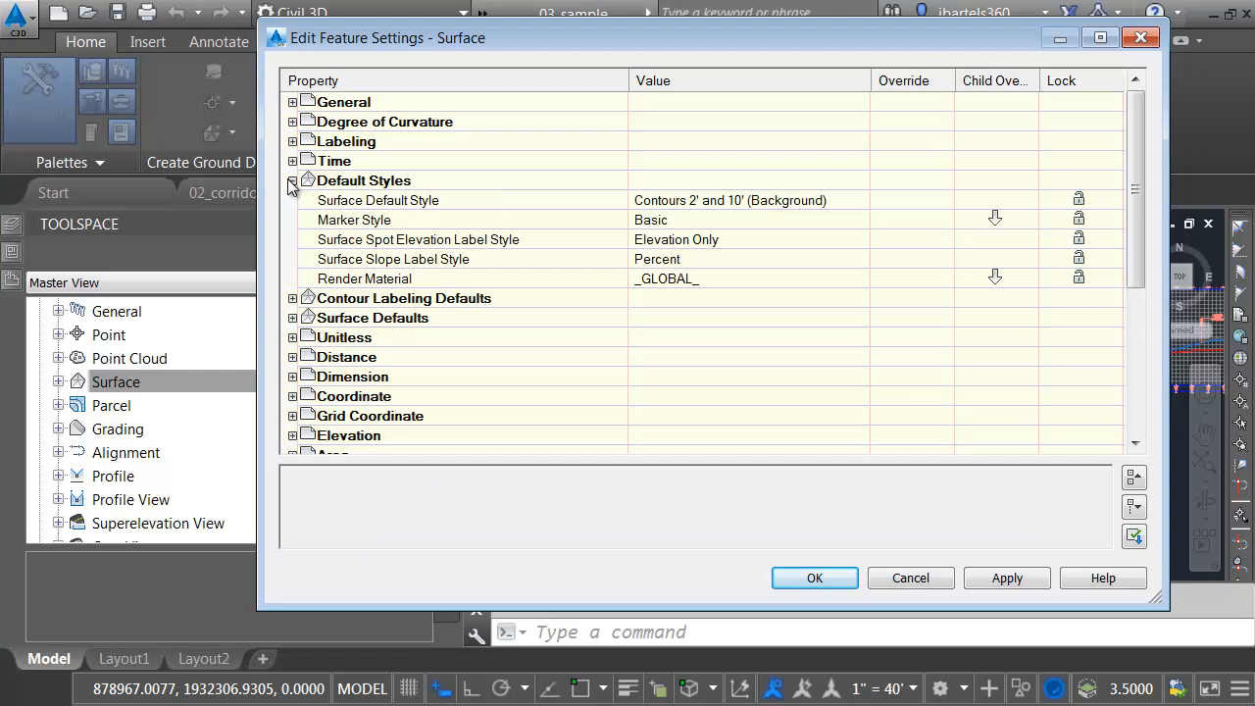
left_click(839, 201)
left_click(860, 201)
left_click(681, 251)
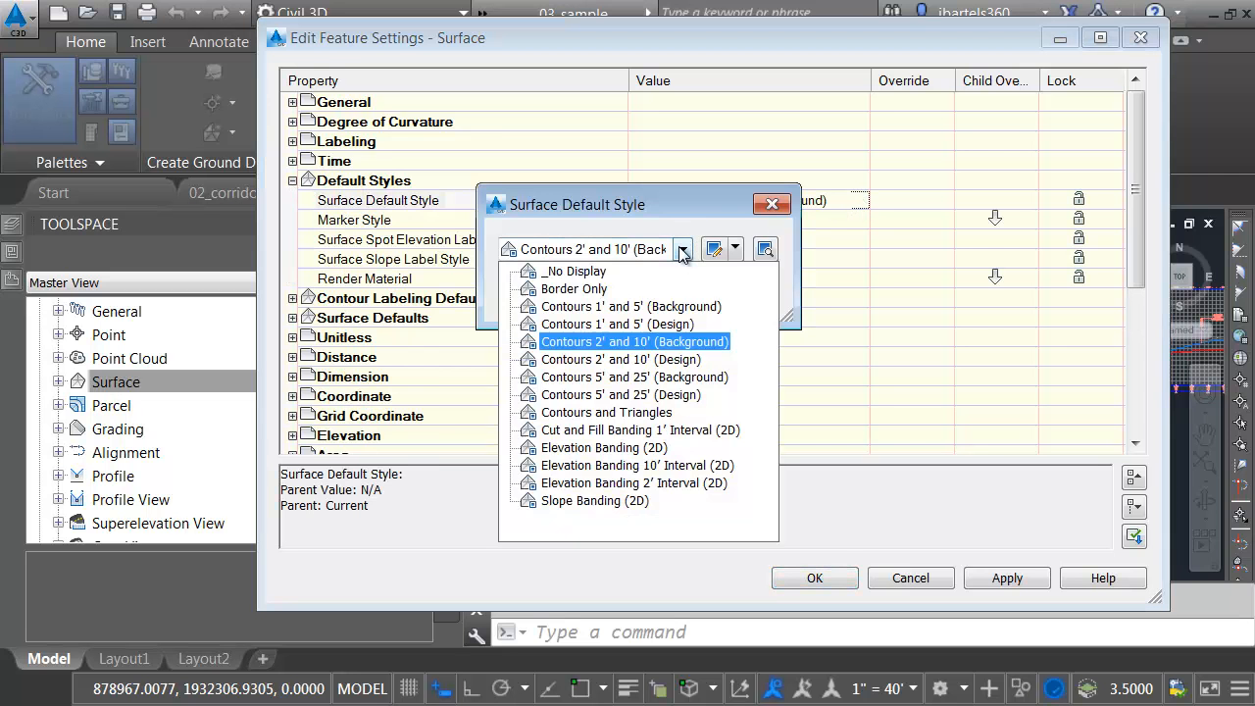
left_click(610, 323)
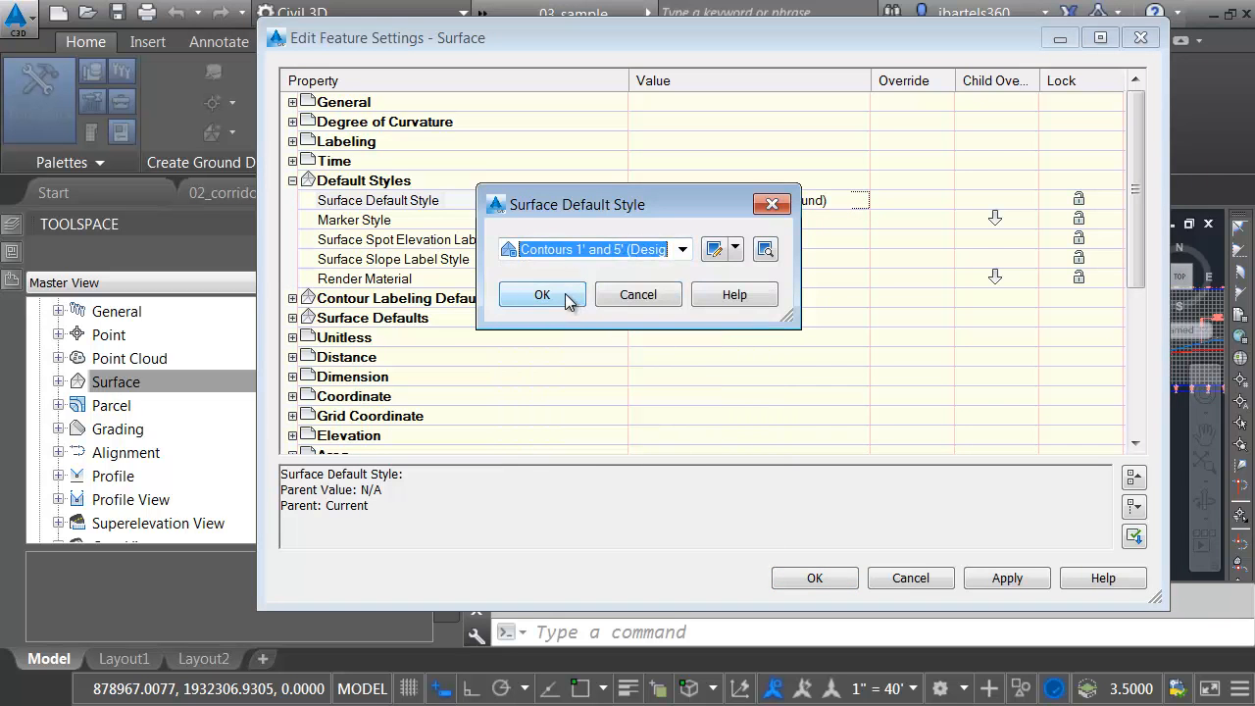
left_click(570, 298)
left_click(812, 577)
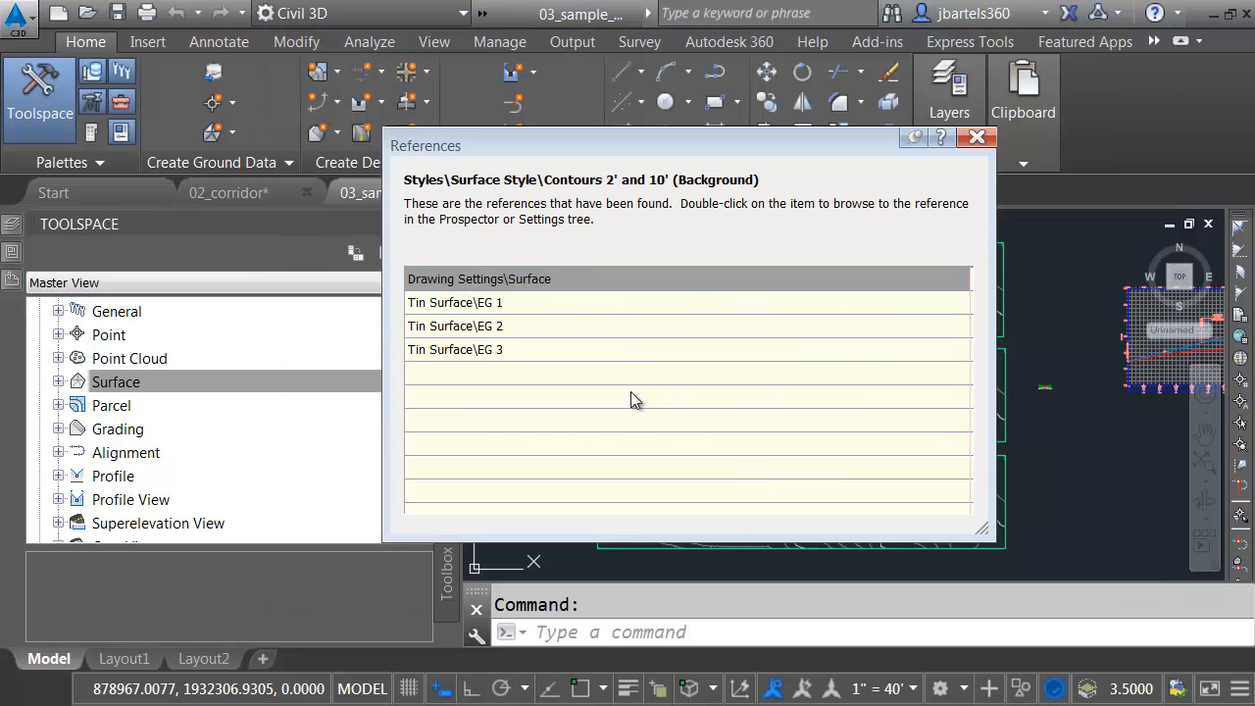
left_click(976, 137)
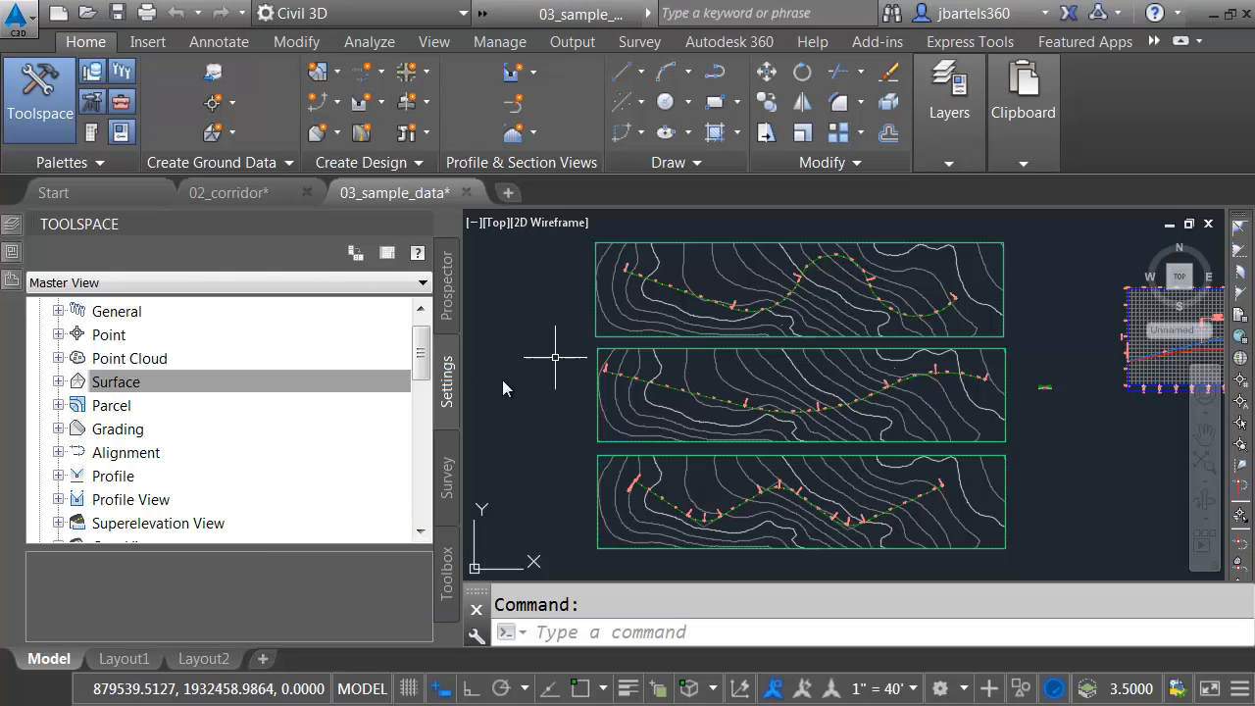
Expand the Surface Styles collection and find the references to Contours 2' and 10' (Background) again
left_click(58, 383)
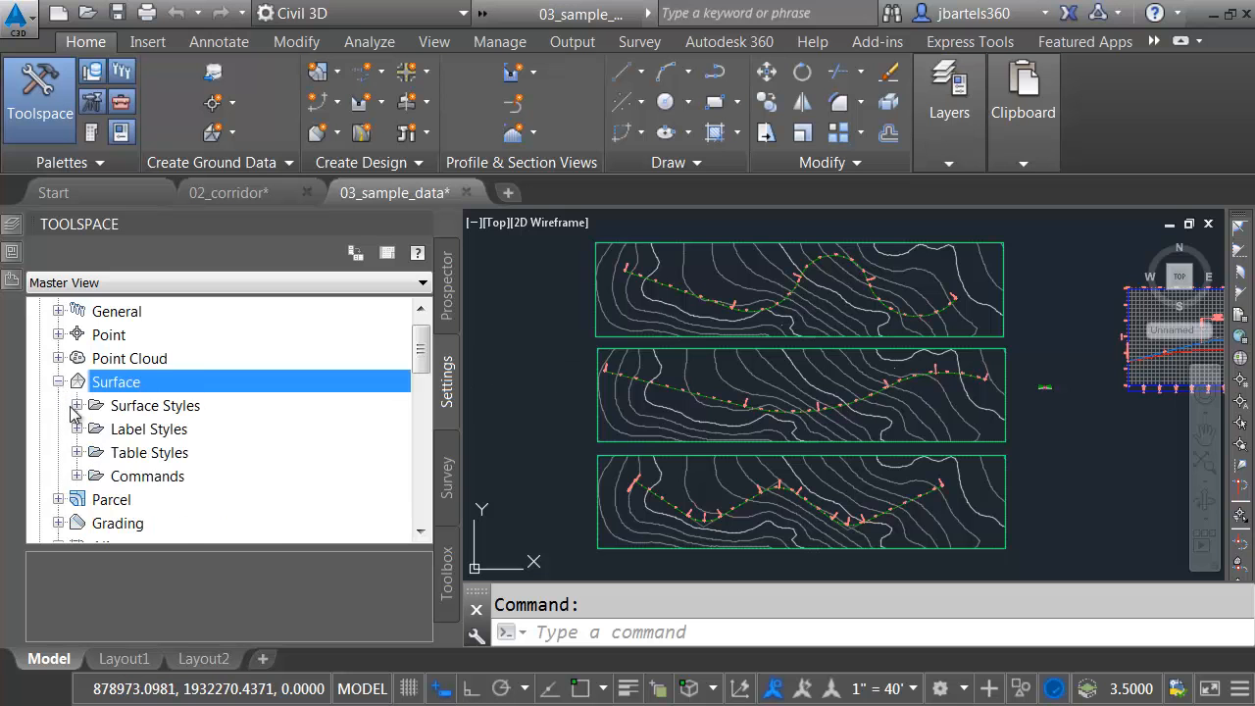
left_click(76, 405)
right_click(186, 436)
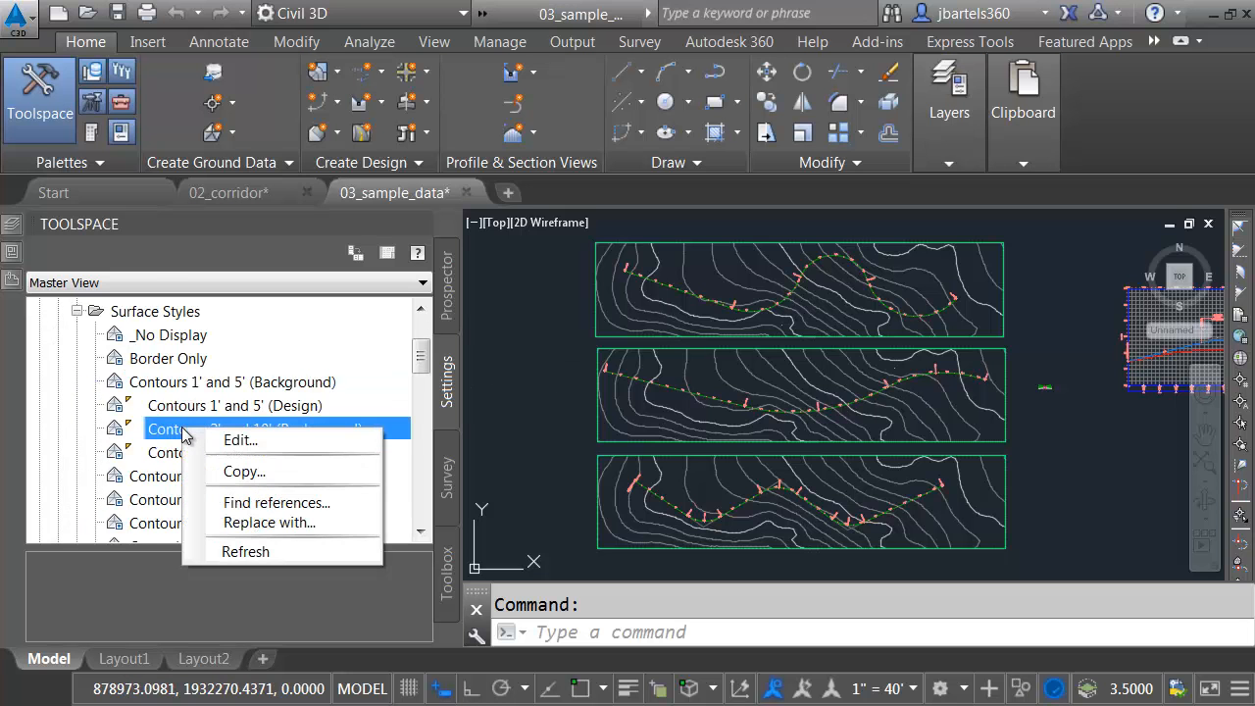
left_click(227, 504)
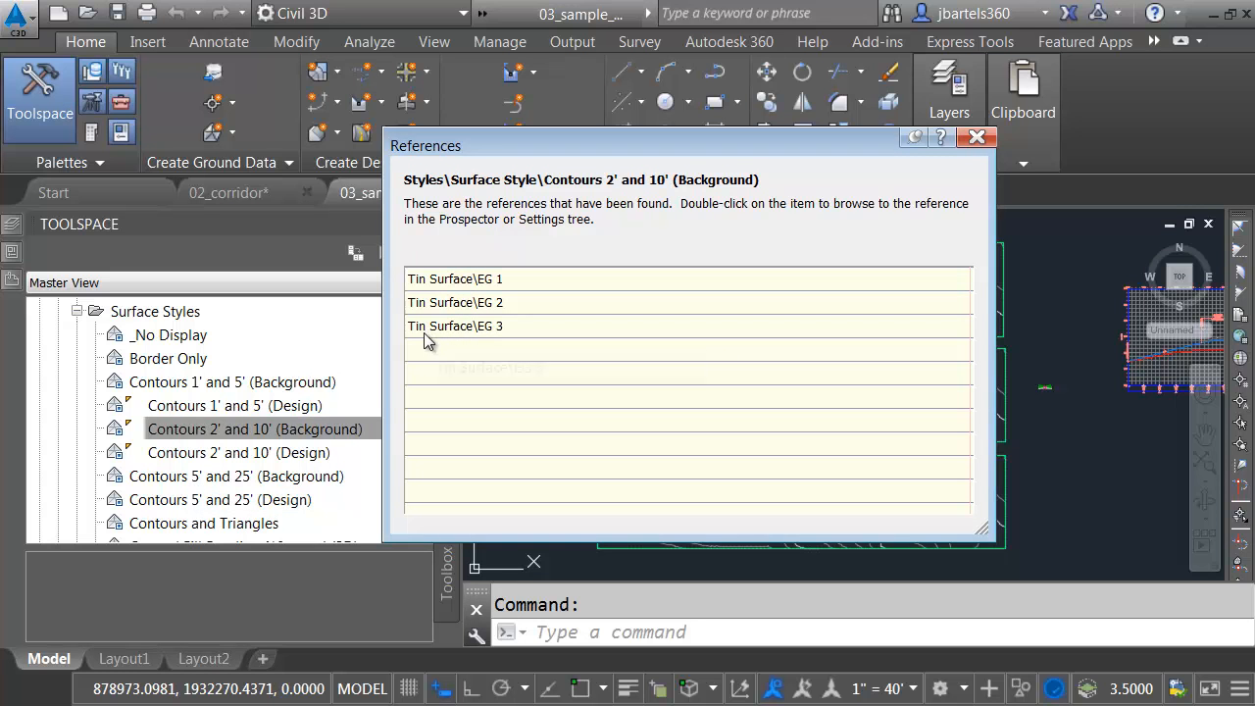
left_click(368, 375)
Replace every use of the Contours 2' and 10' (Background) style with Elevation Banding (2D) and close the references list
right_click(203, 429)
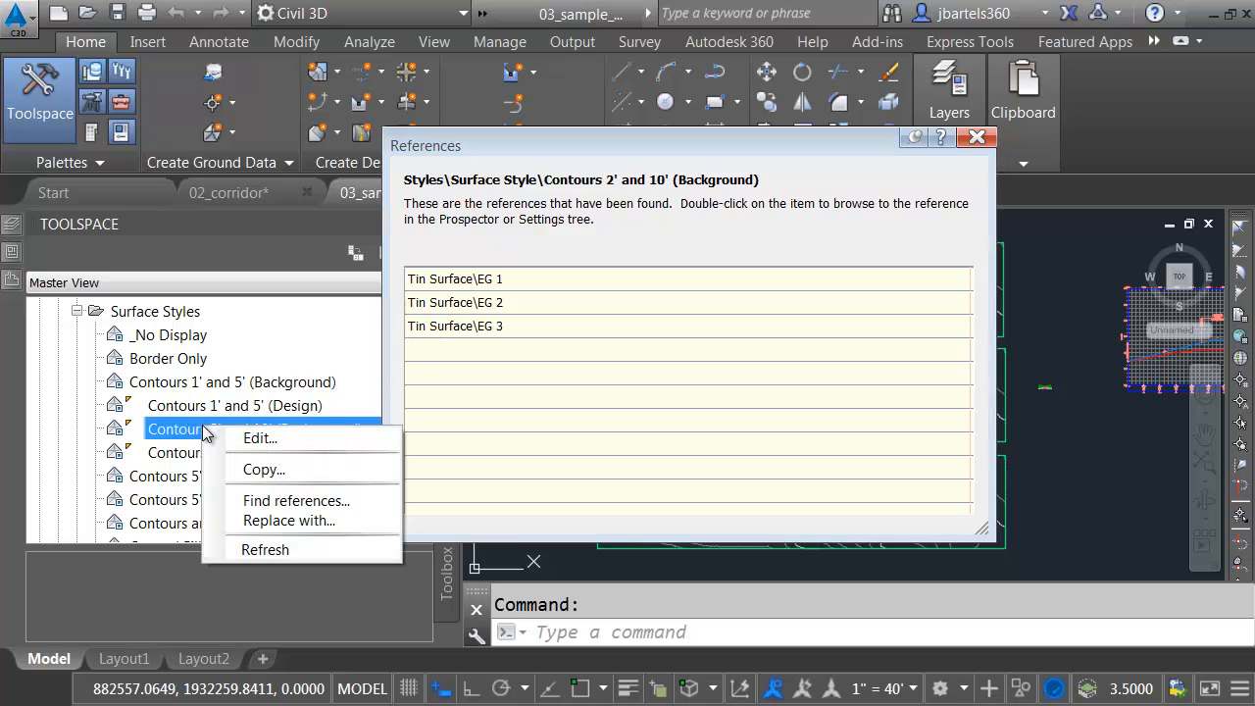
left_click(246, 521)
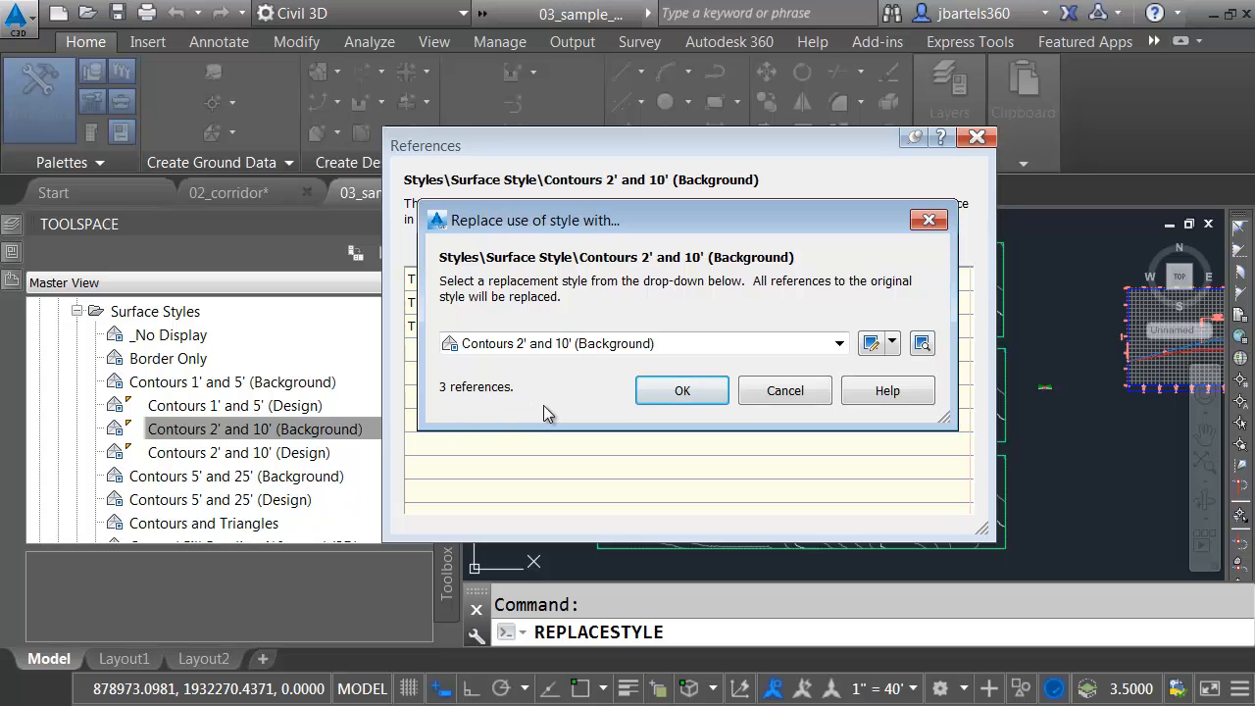
left_click(838, 343)
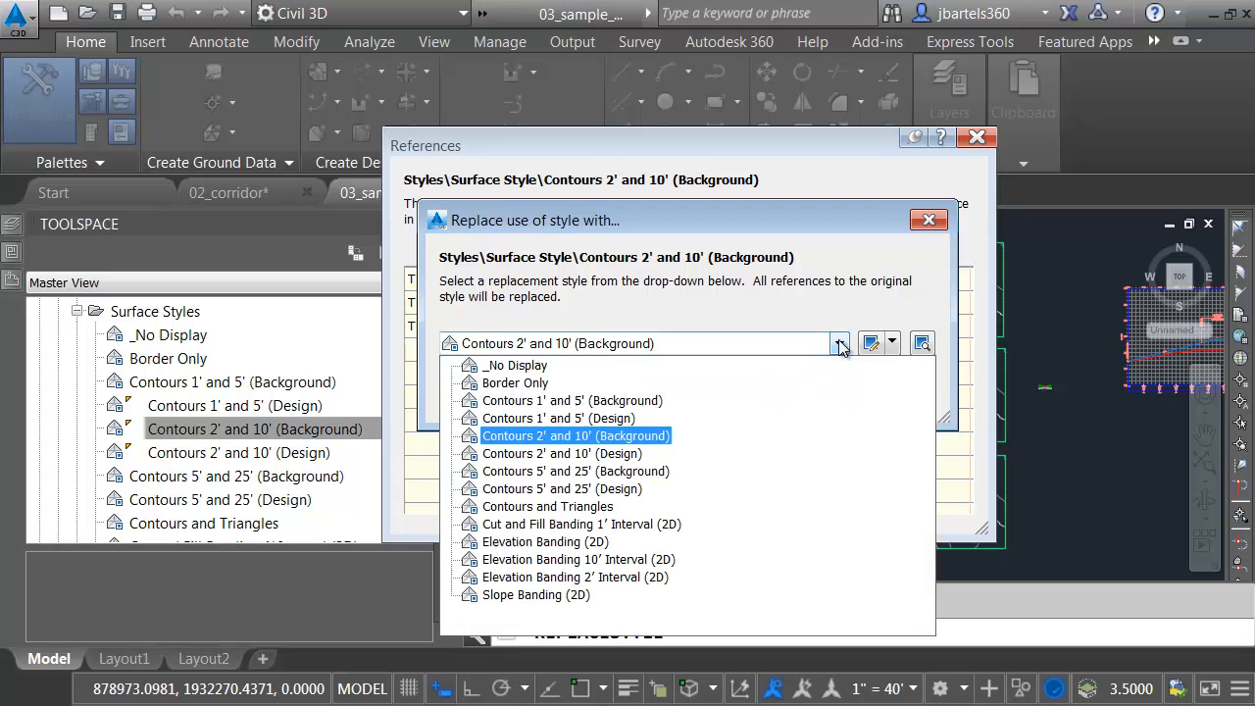
left_click(530, 545)
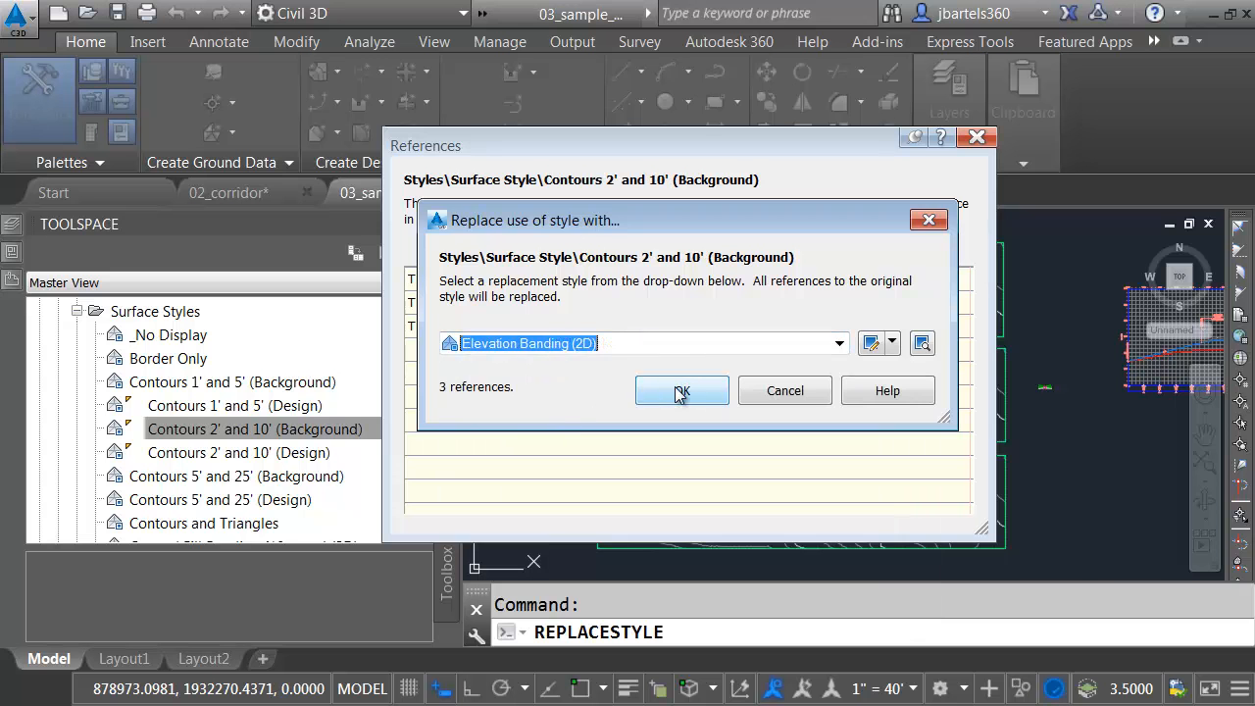
left_click(681, 390)
left_click(977, 137)
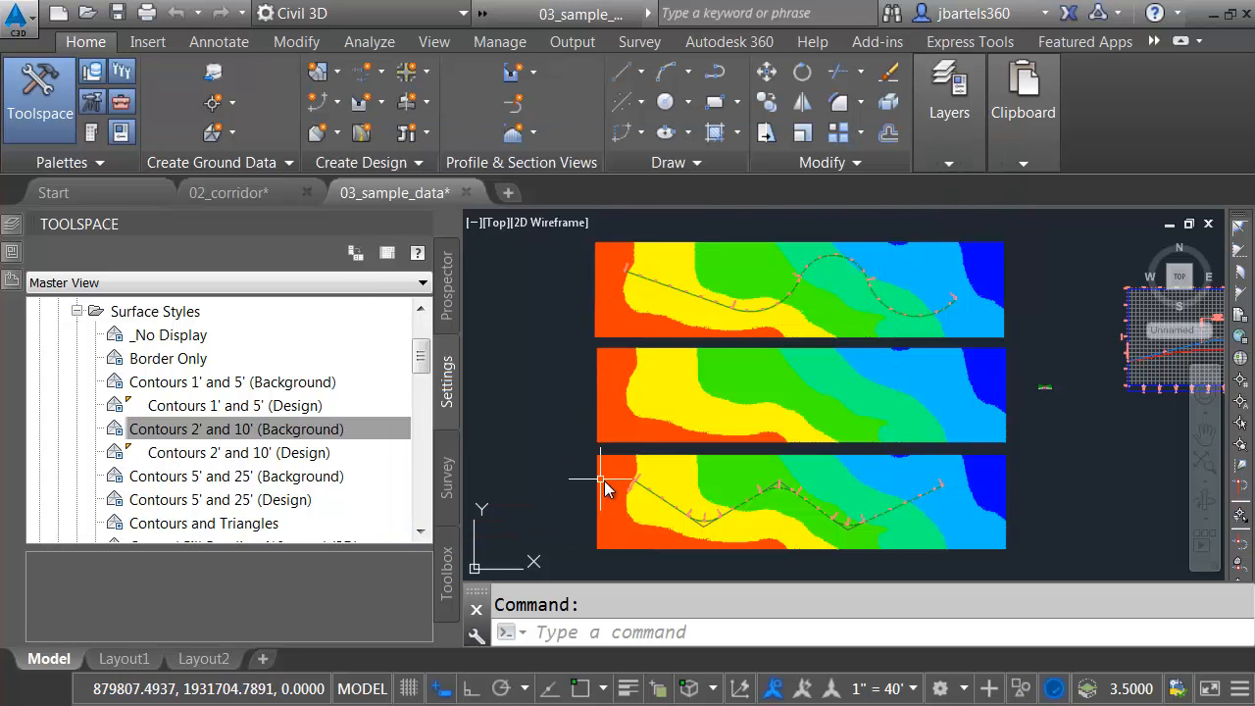
left_click(257, 435)
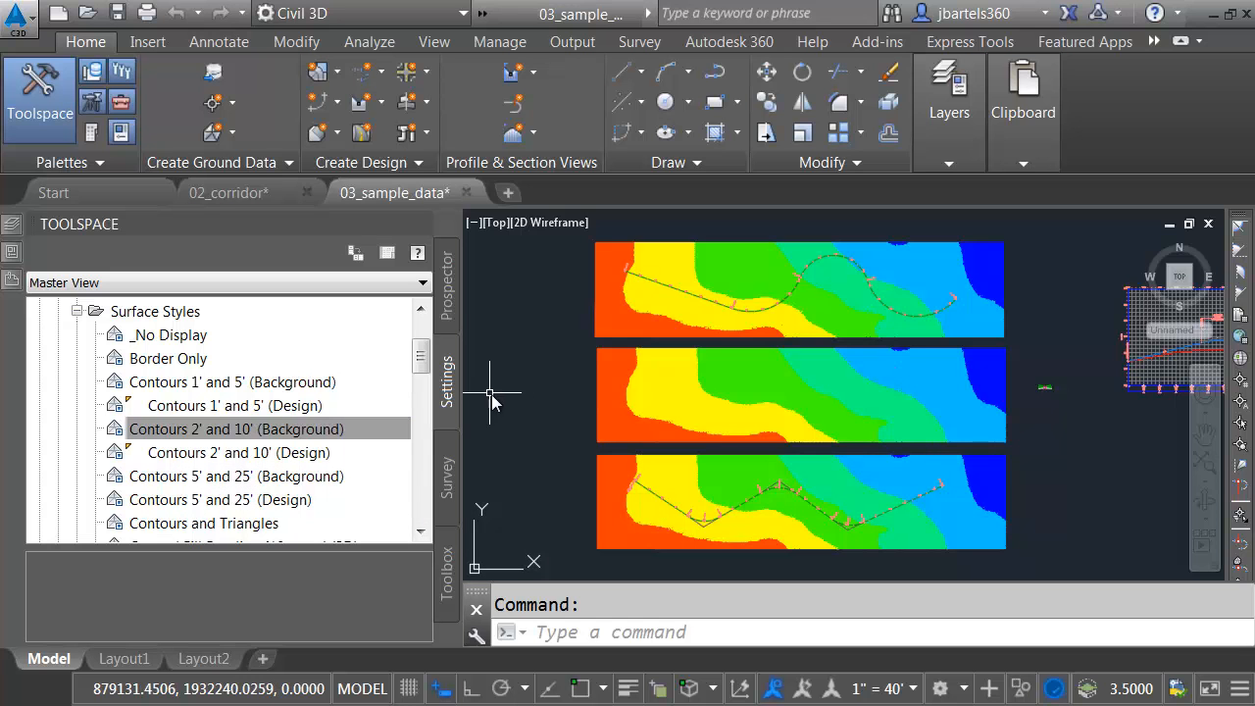
Open the drawing 04_facetdev.dwg from the Exercise Files folder
left_click(92, 20)
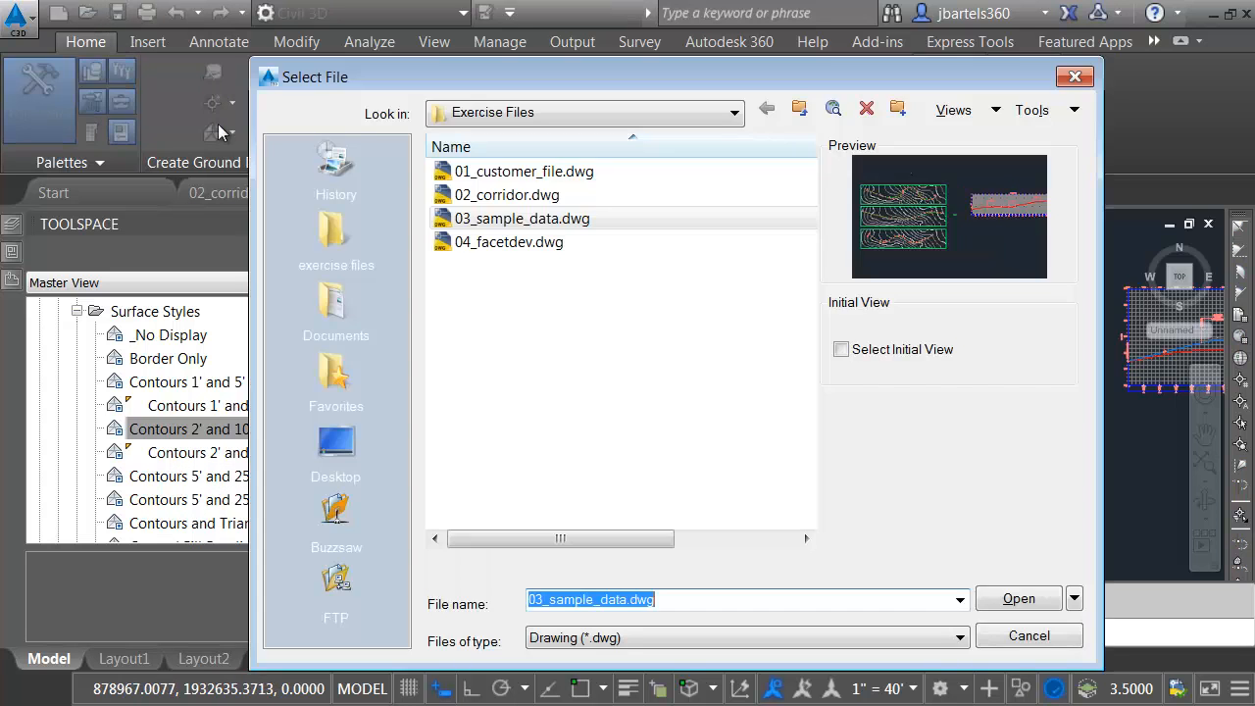
left_click(478, 241)
left_click(1004, 597)
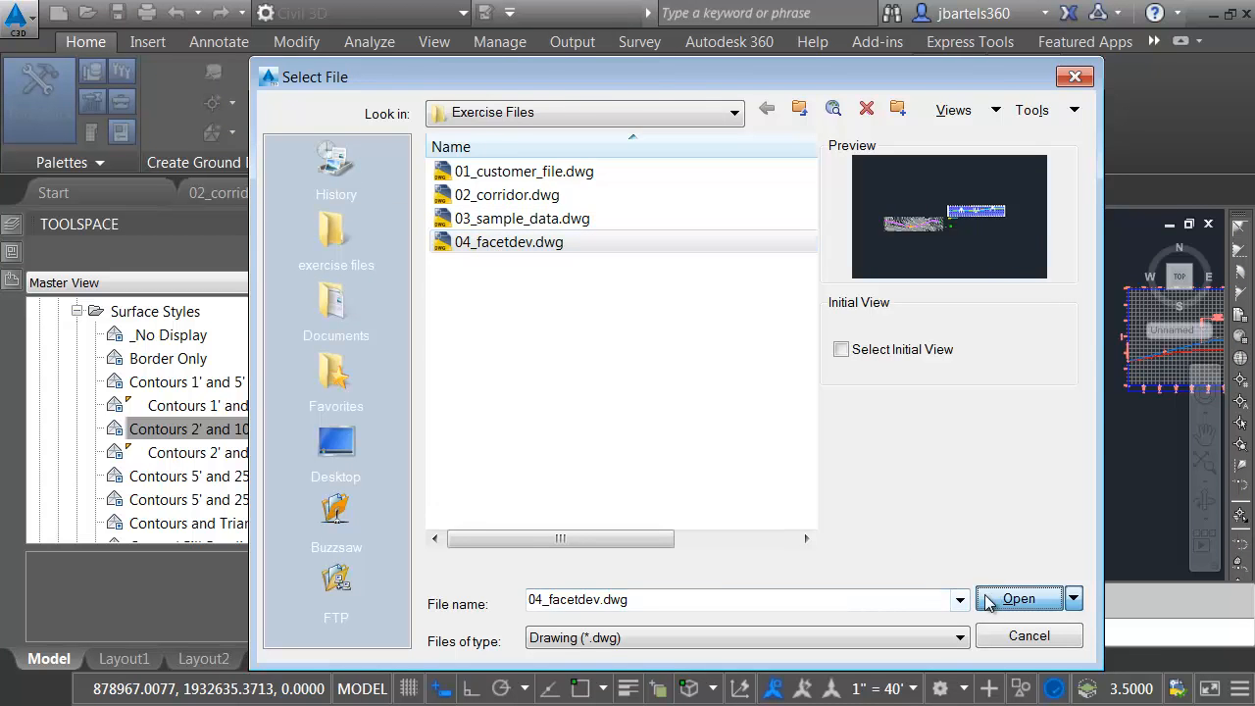
Examine the pipe network in plan and the crossing pipe's outline inside the structure in the profile view
scroll(720, 431, "up", 10)
scroll(720, 431, "up", 4)
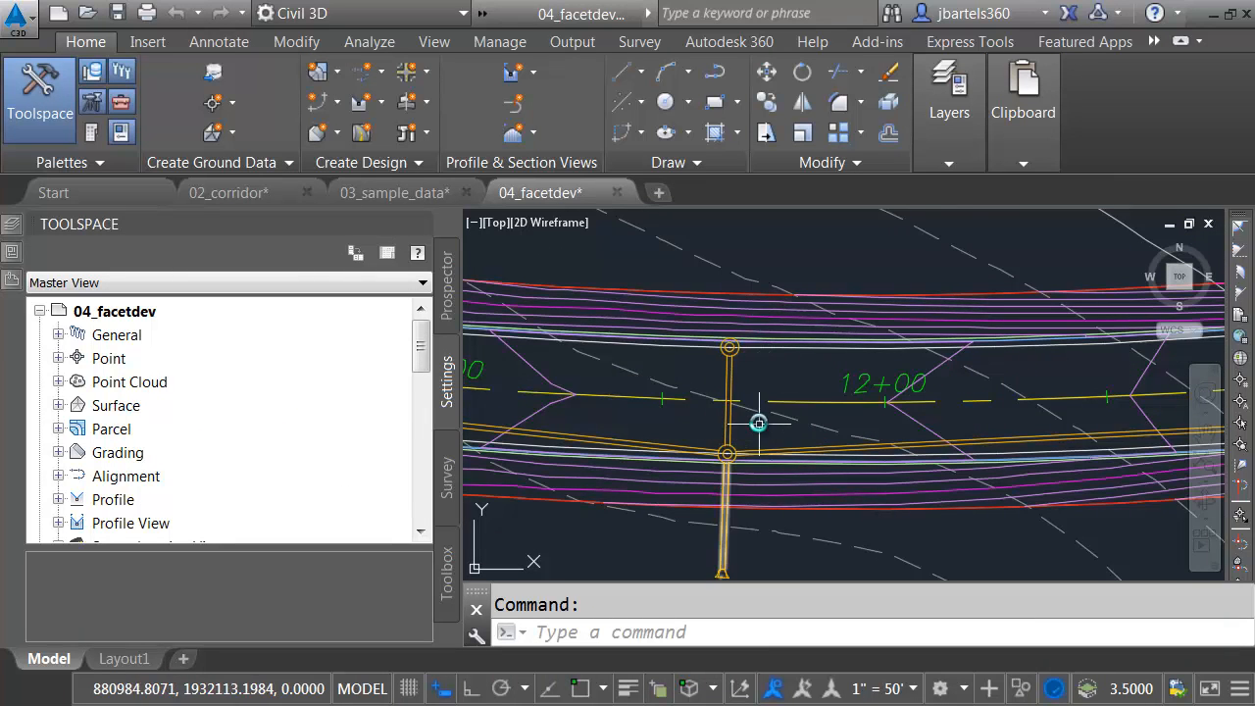
scroll(745, 451, "down", 8)
middle_click_drag(949, 384, 632, 439)
scroll(814, 392, "up", 3)
scroll(813, 392, "up", 3)
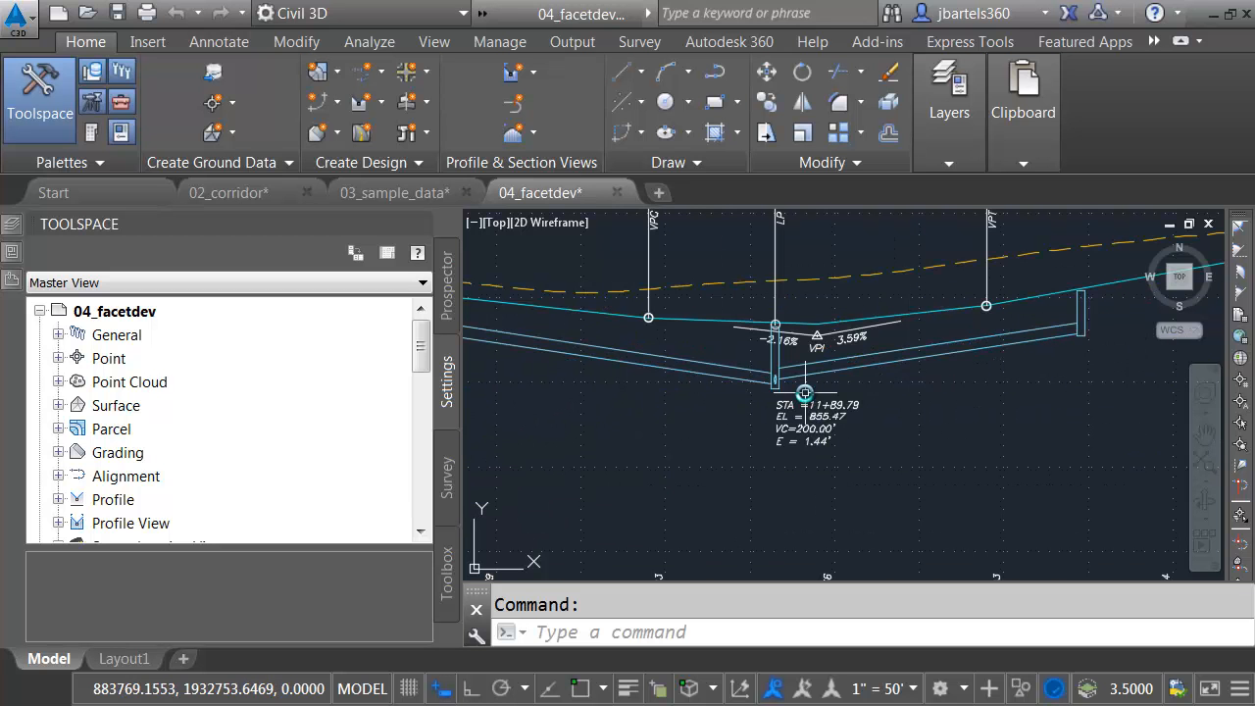
scroll(771, 381, "up", 5)
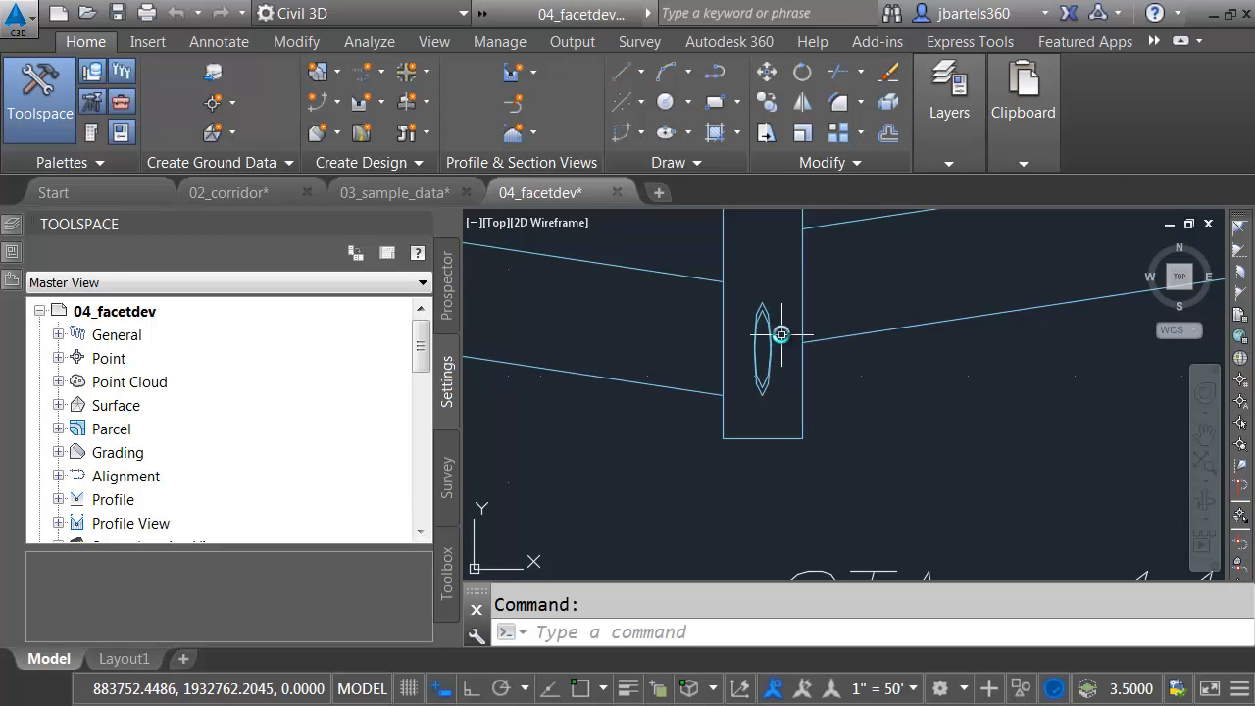
scroll(761, 341, "up", 2)
scroll(761, 342, "up", 2)
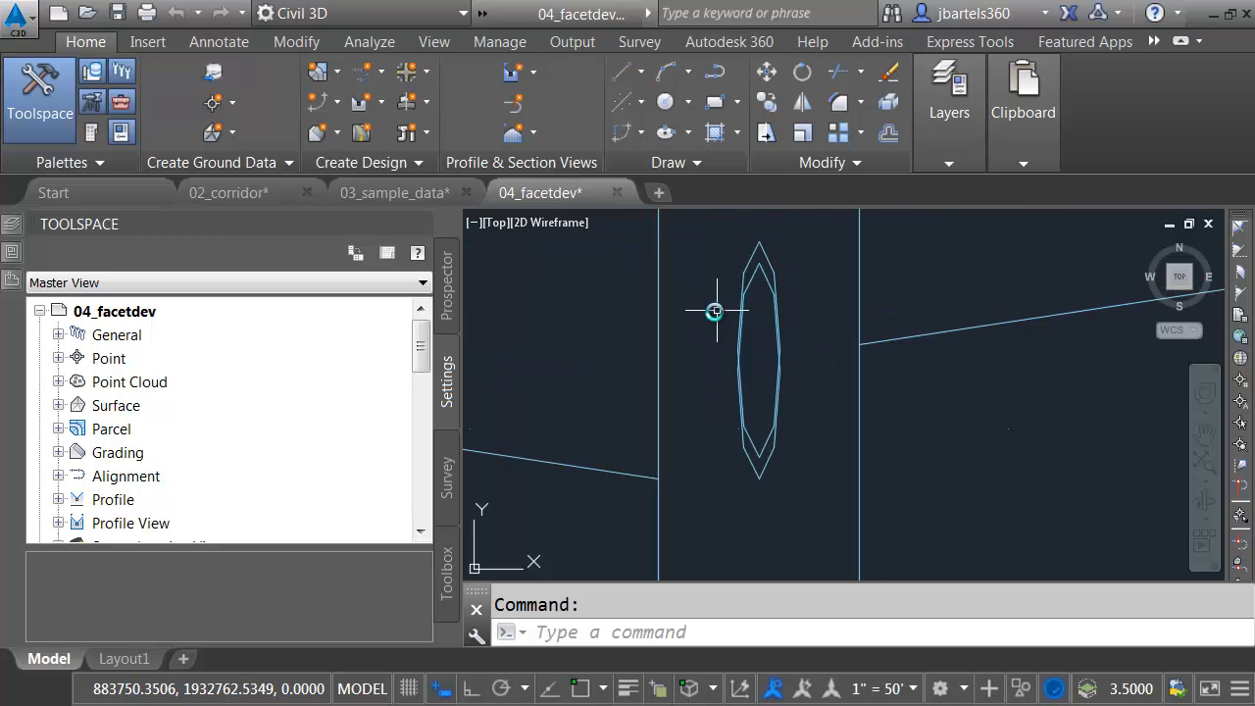
scroll(704, 330, "down", 3)
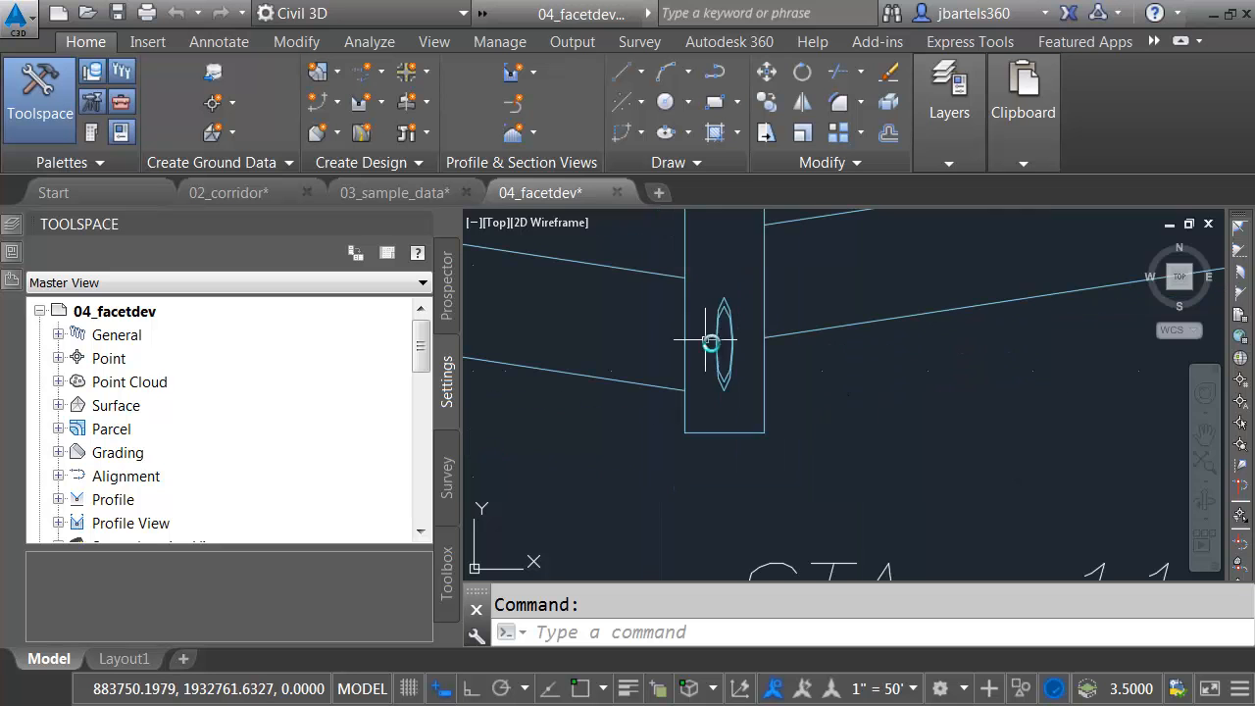
Set the facet deviation to .05 with the FACETDEV command and check the crossing pipe's outline up close
type("facetdev")
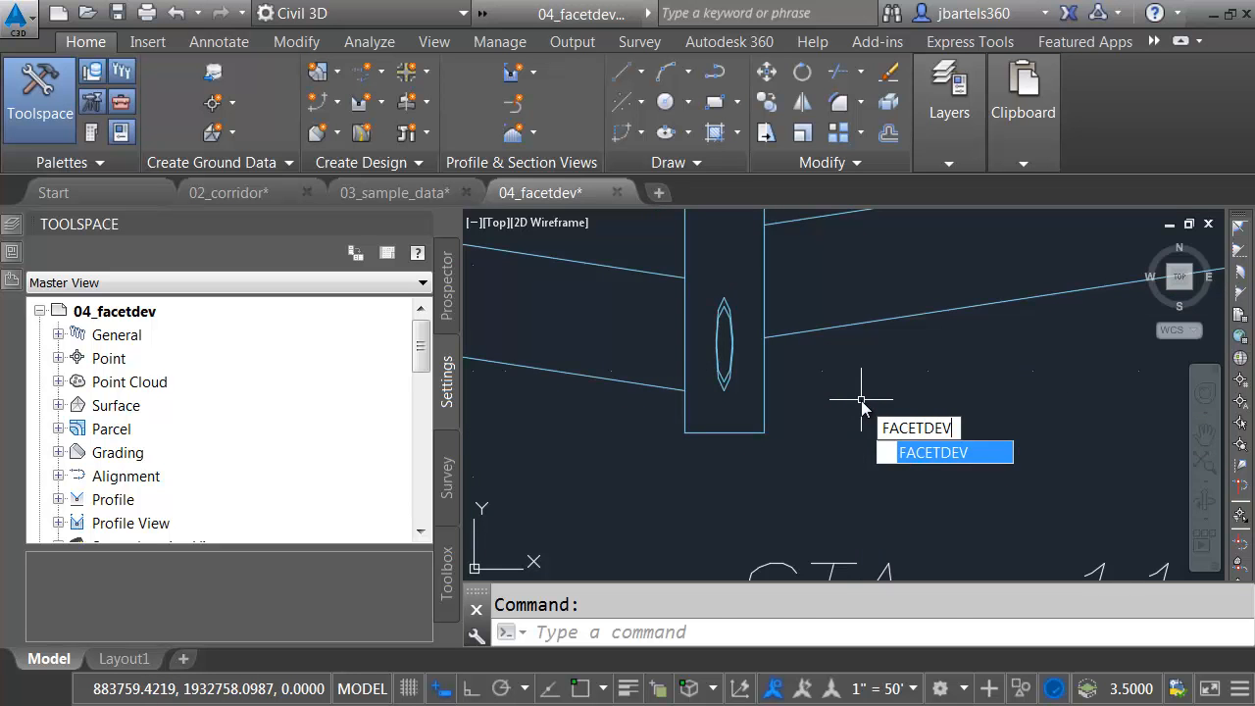
key("Return")
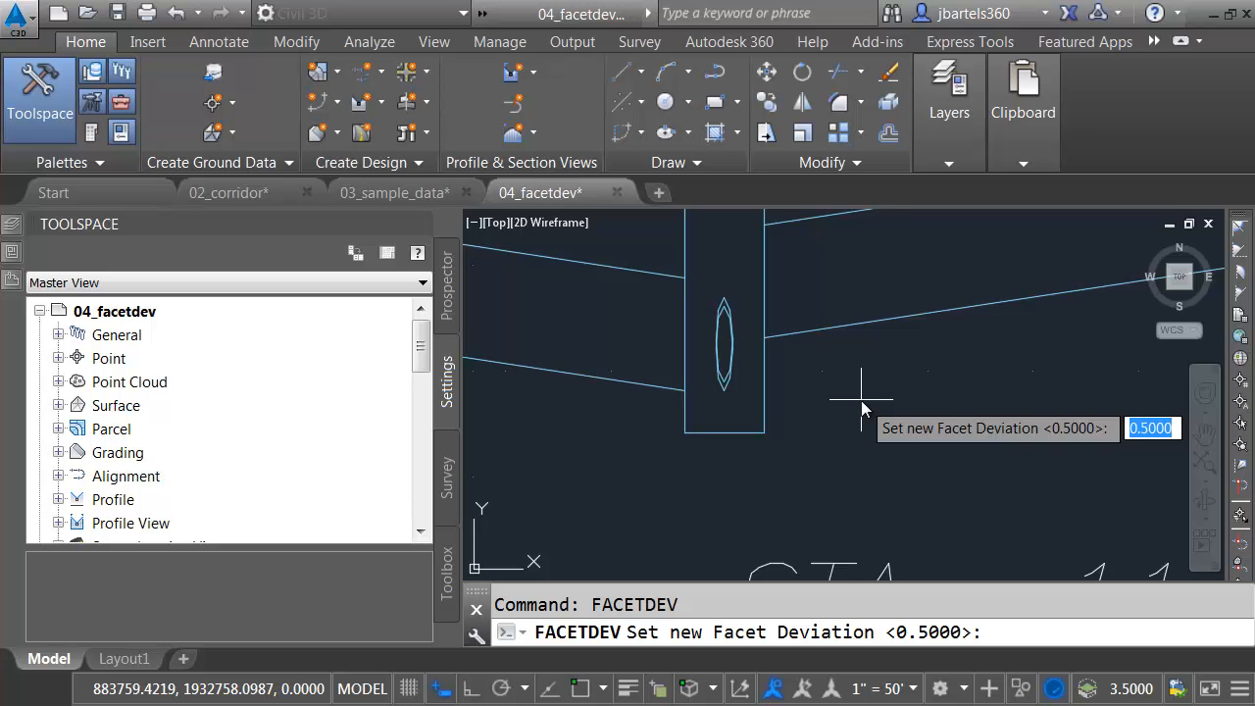
type(".")
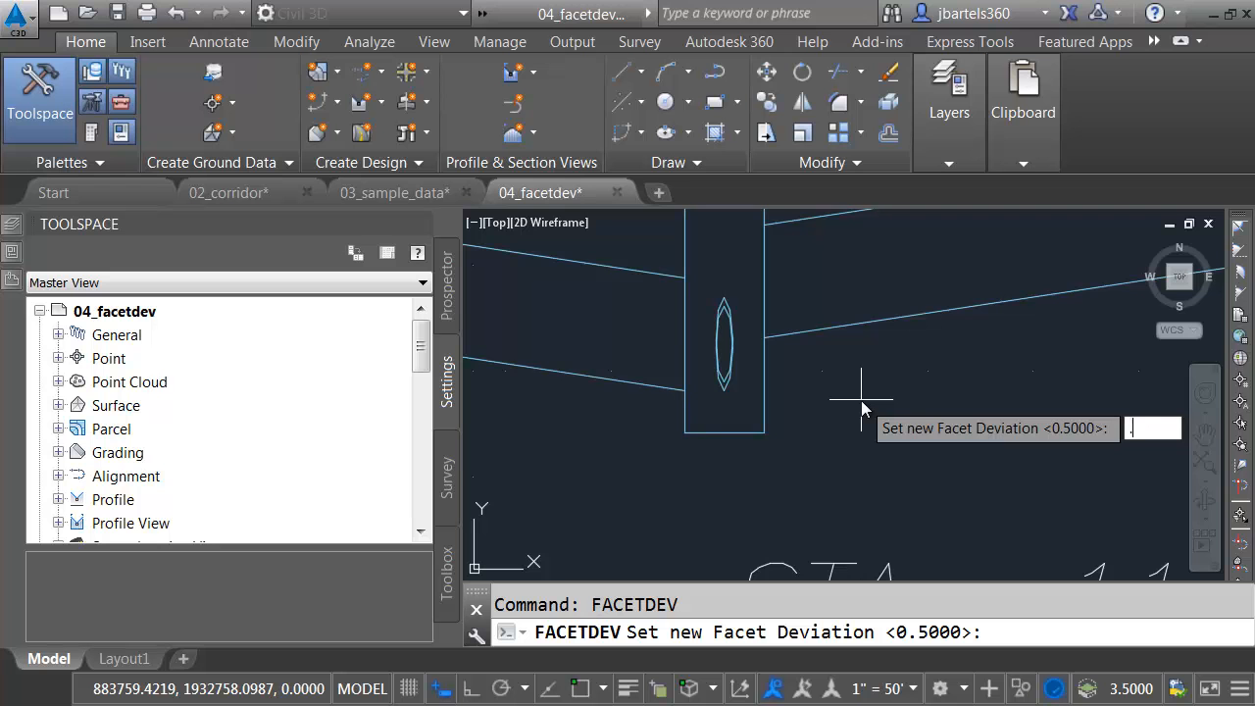
key("Return")
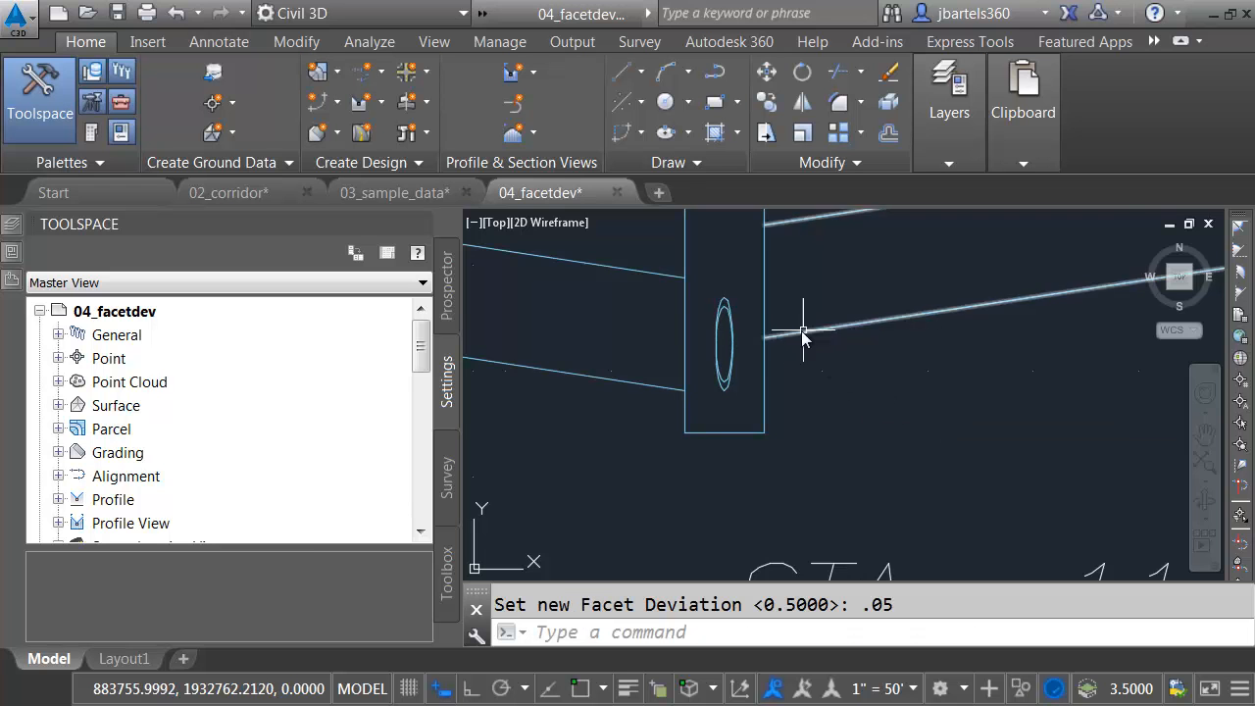
scroll(720, 328, "up", 3)
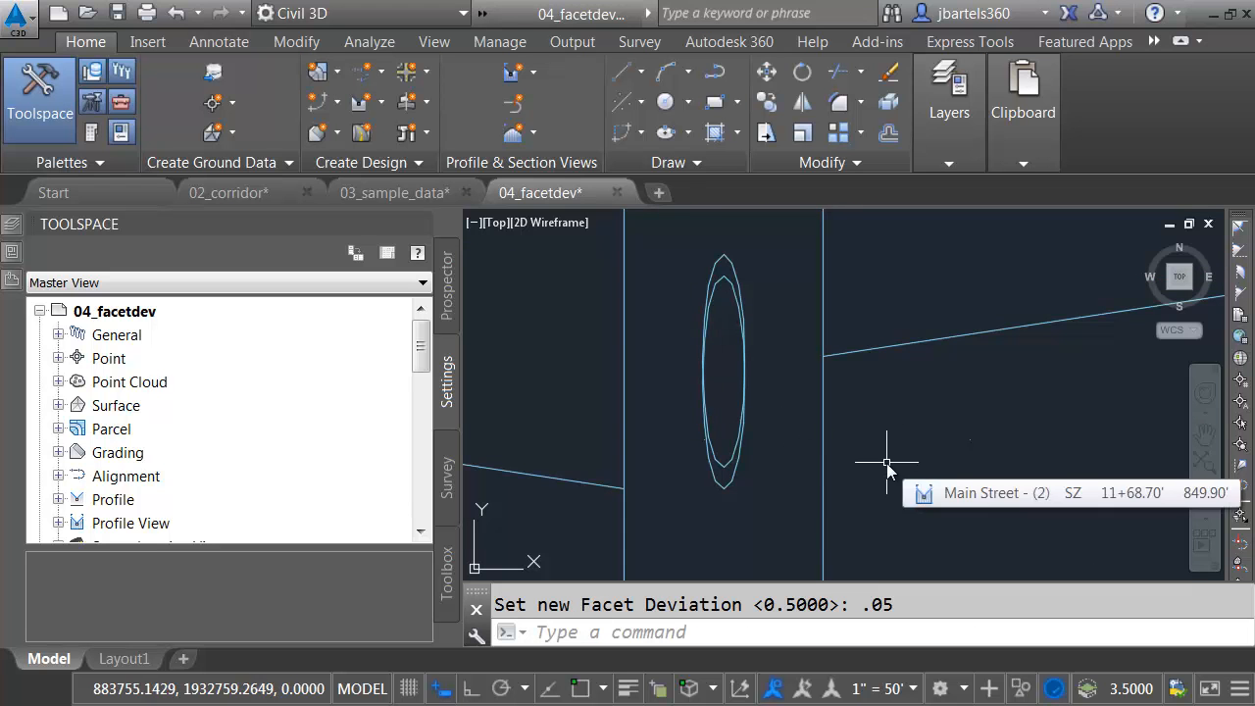